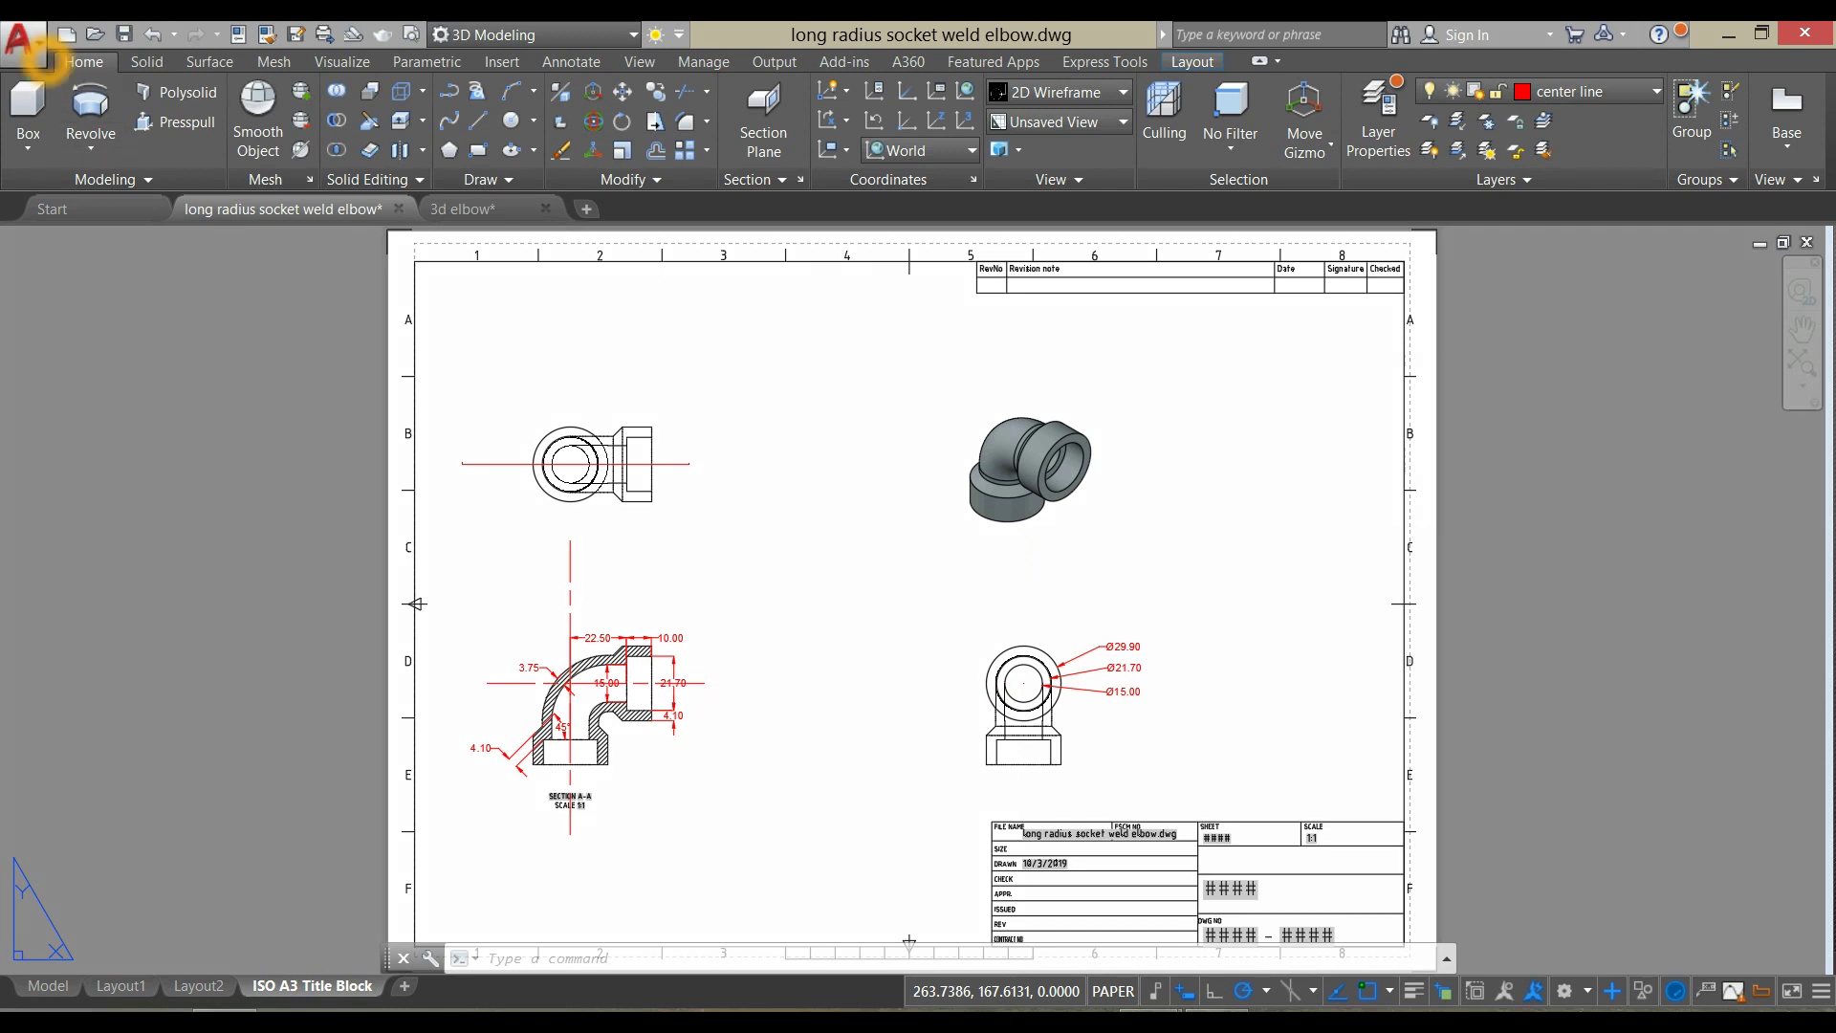
Open the application menu to start a new drawing
click(39, 48)
Create the new drawing Drawing18 from the acadiso3D template
mouse_move(72, 166)
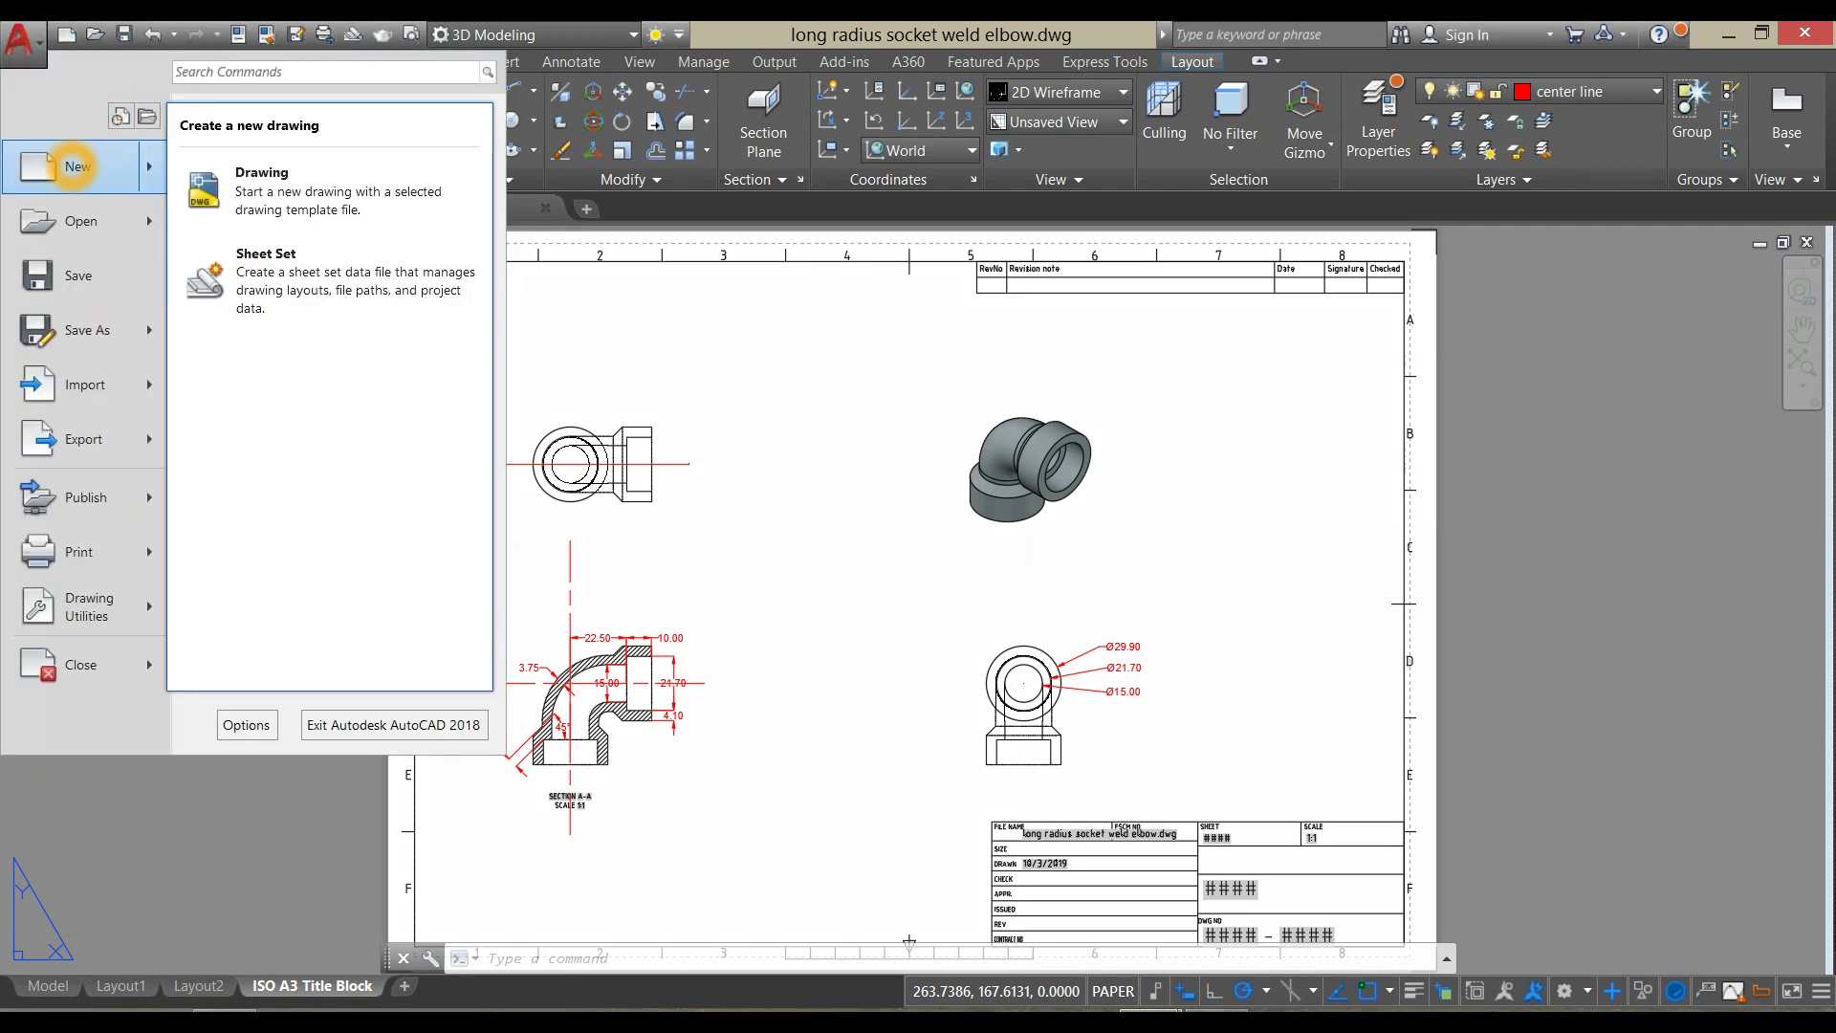
click(273, 192)
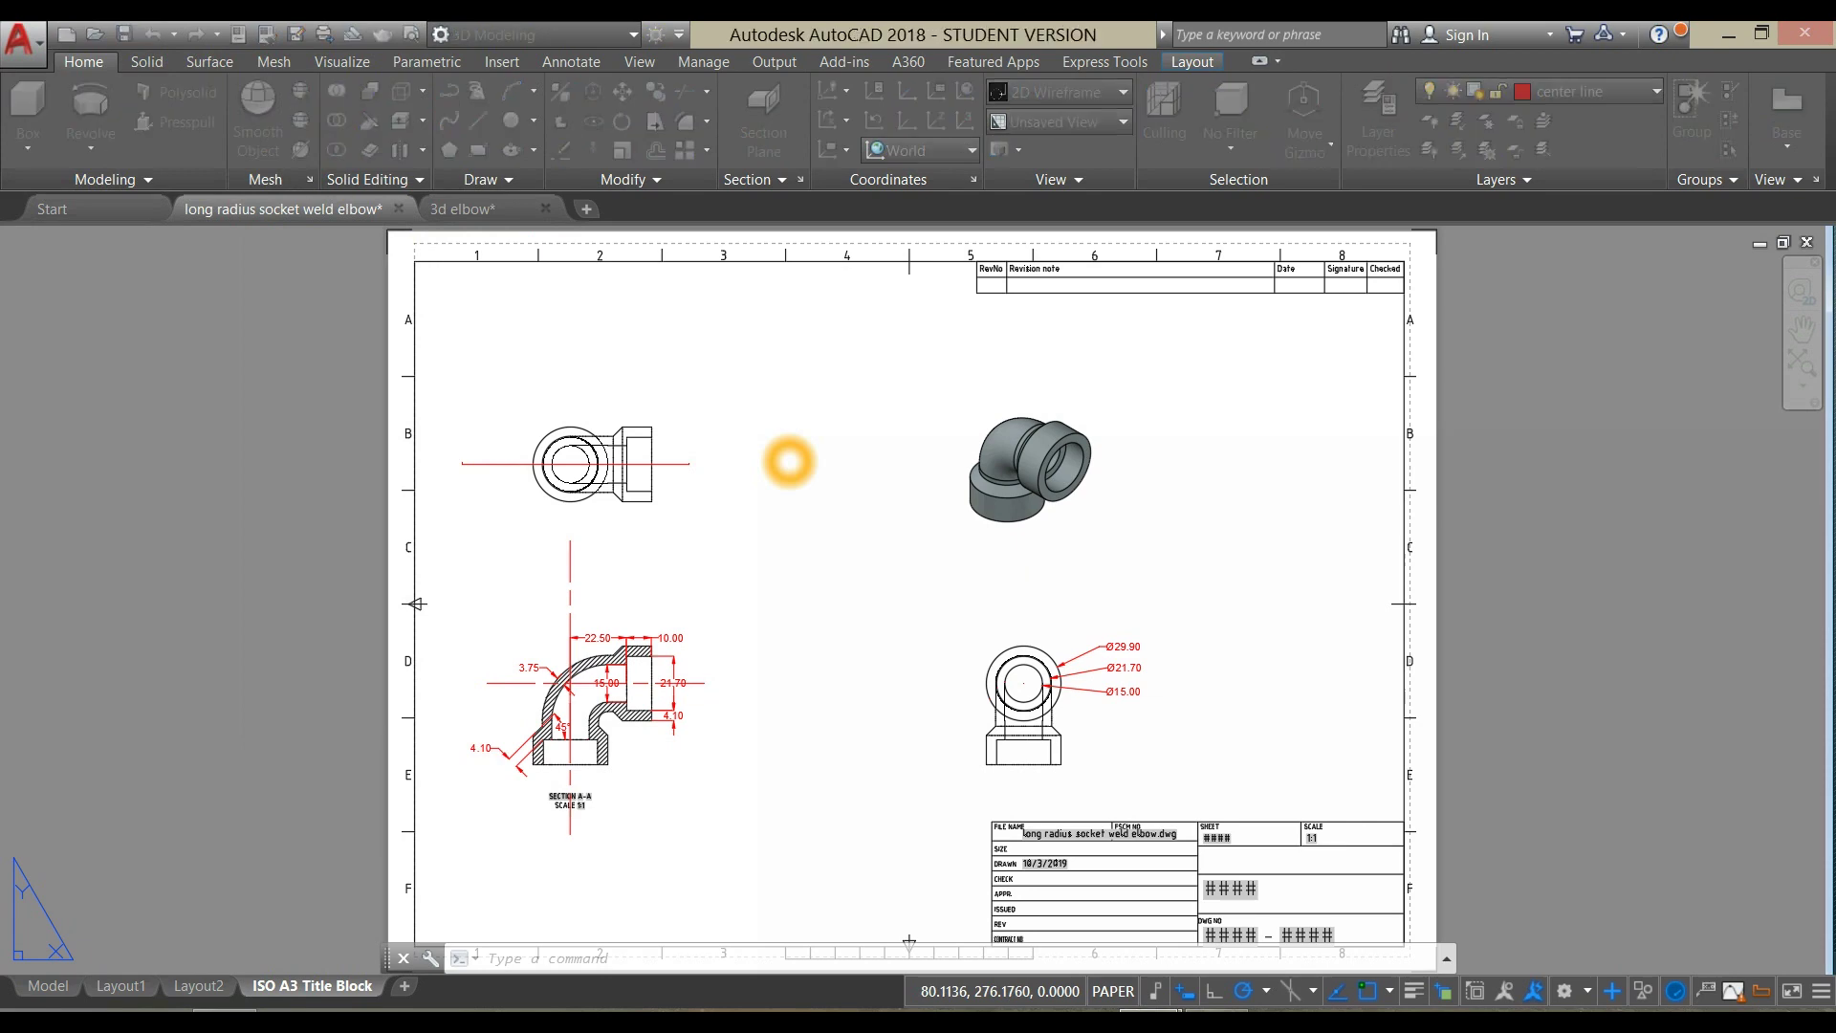
click(828, 544)
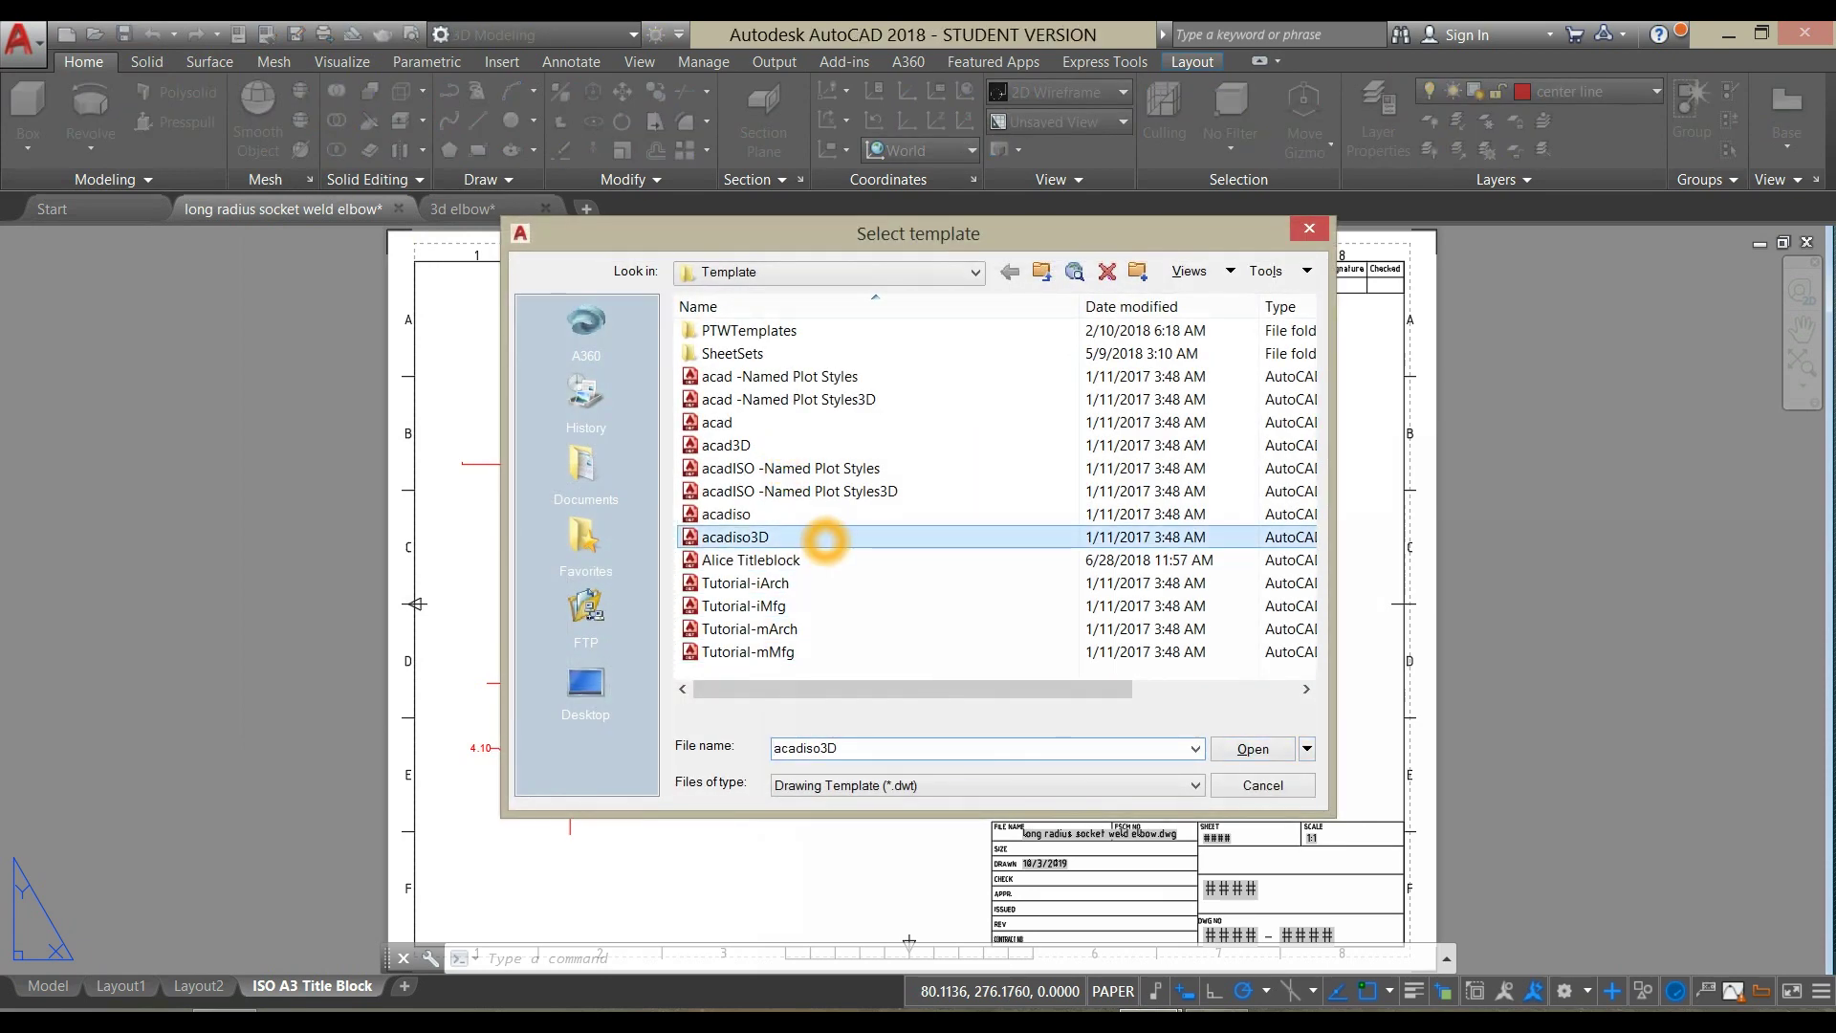
click(1275, 748)
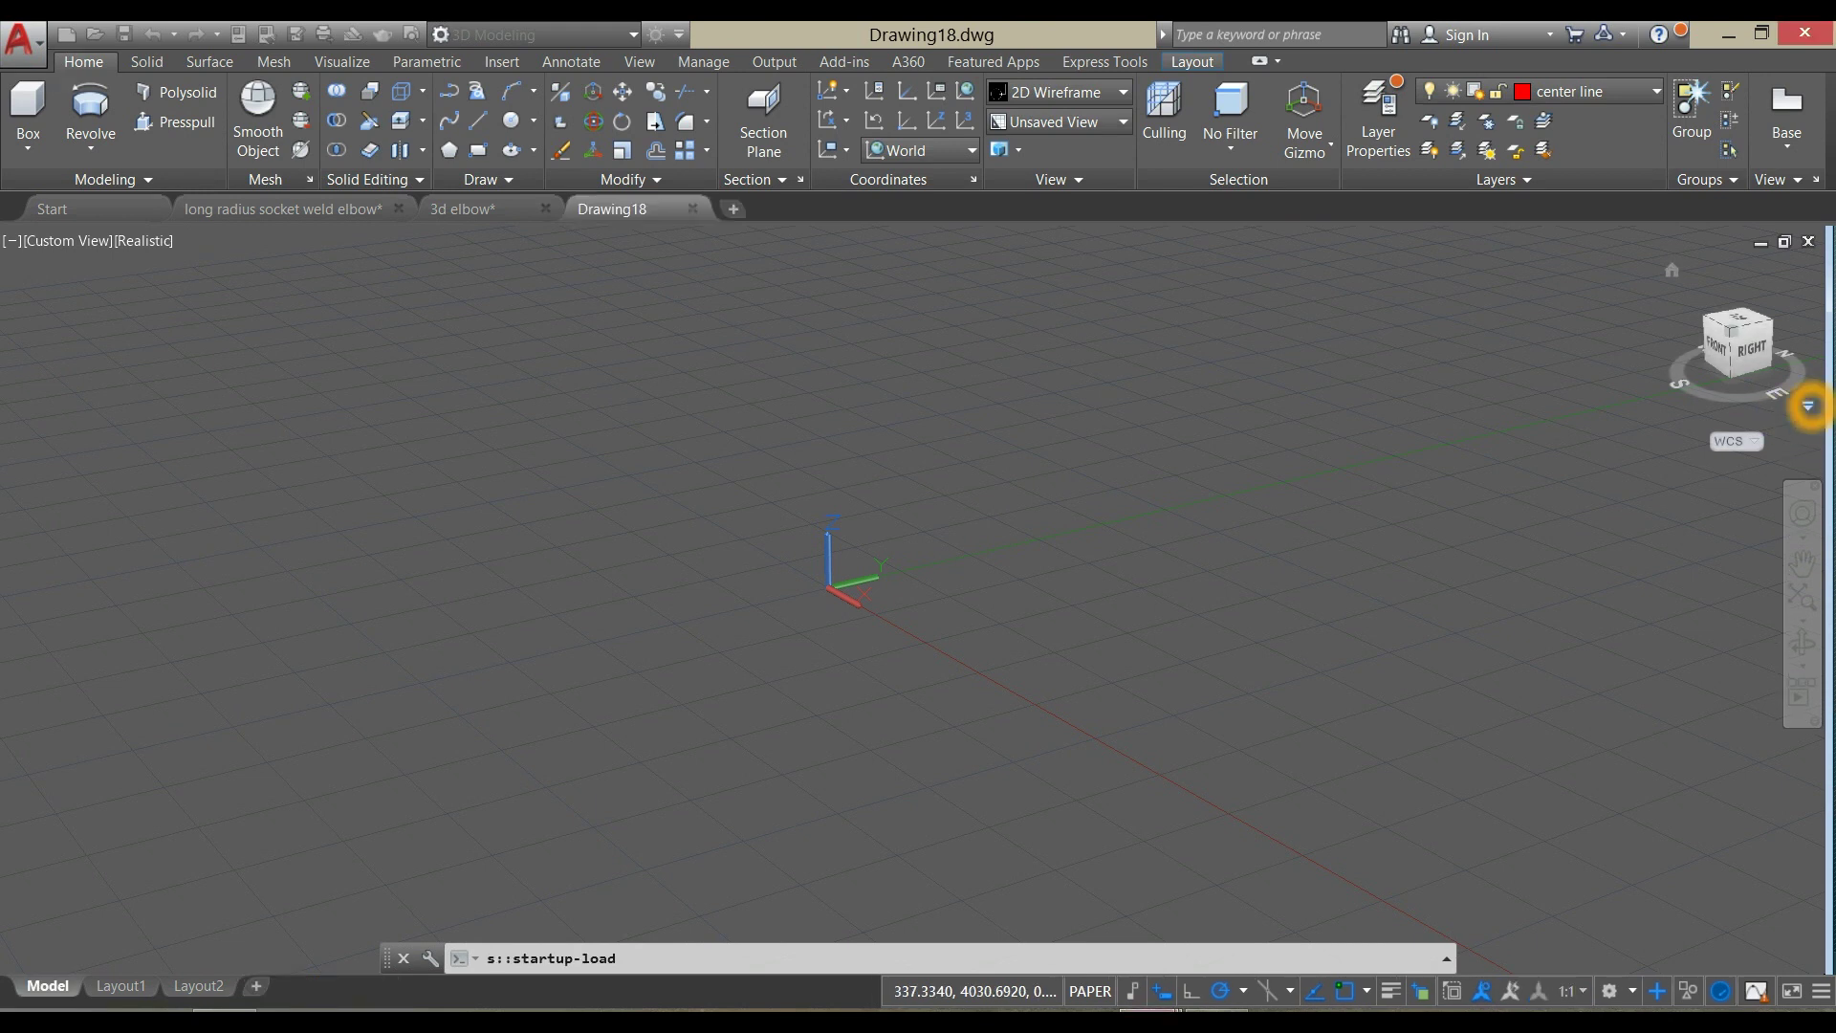
Switch to parallel projection and tile both drawings vertically, widening the Drawing18 window
click(1808, 406)
click(1680, 463)
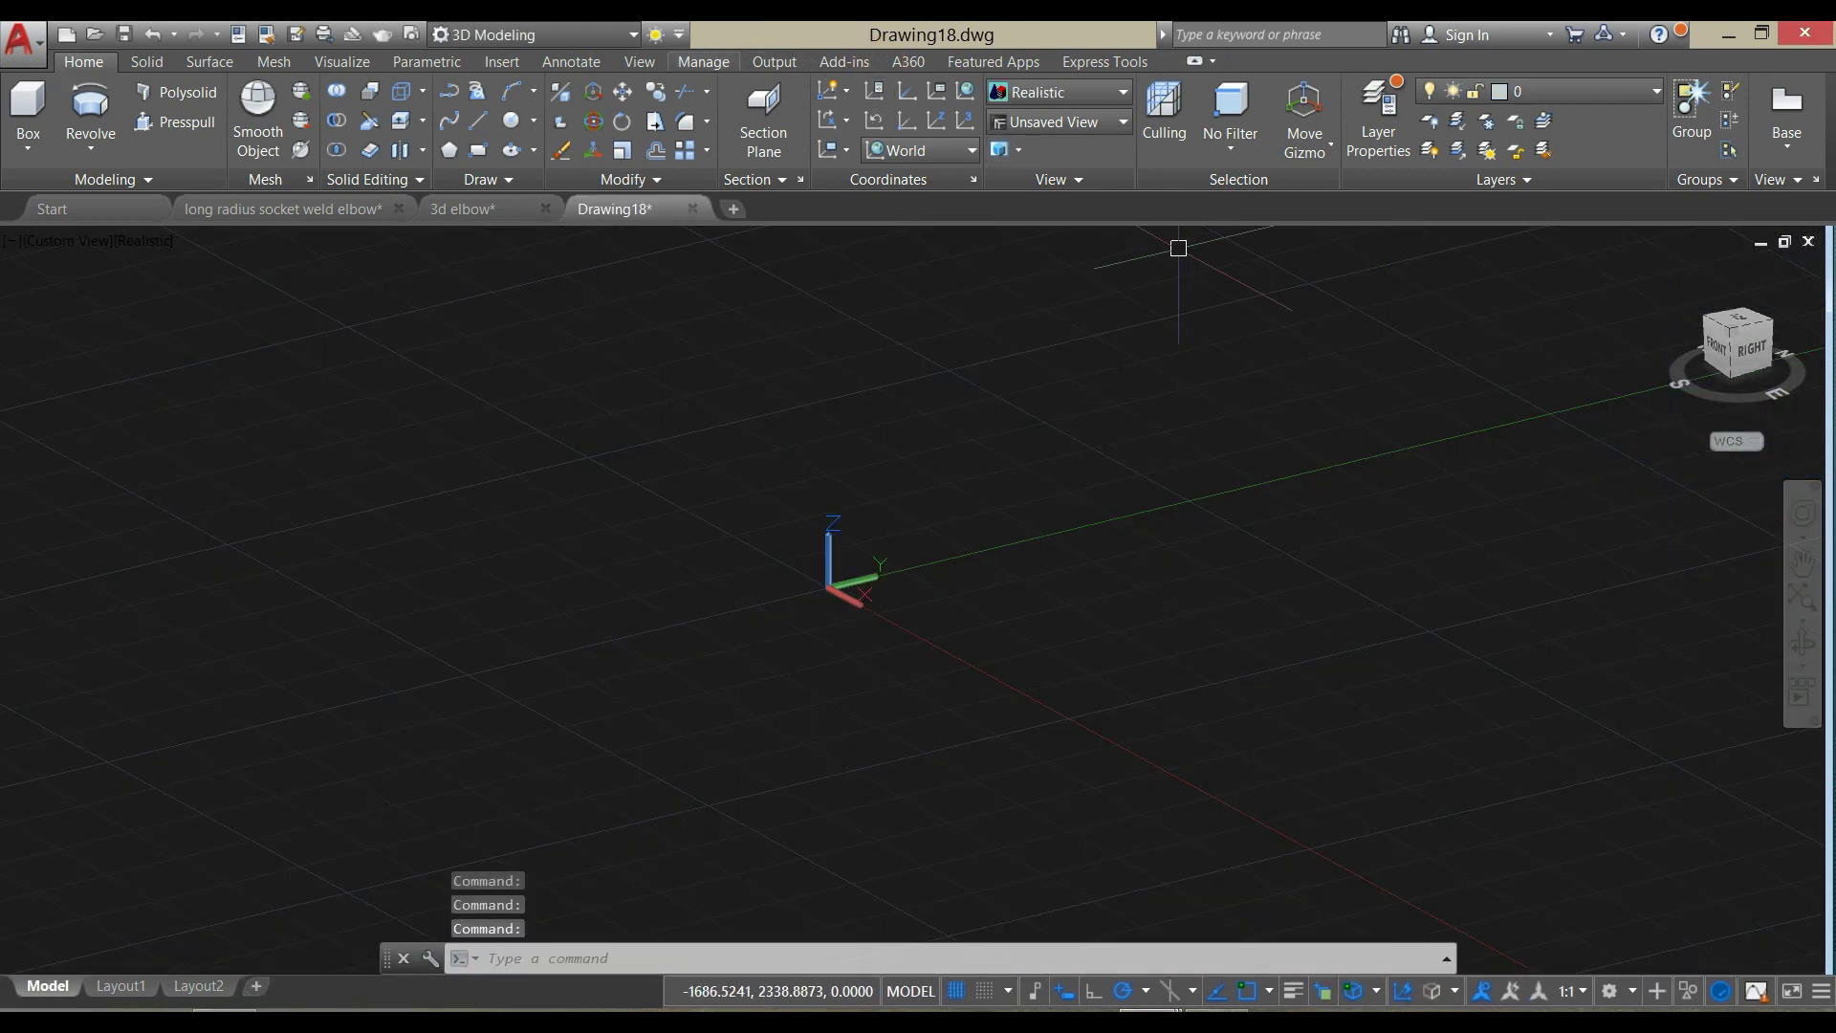
click(653, 64)
click(861, 121)
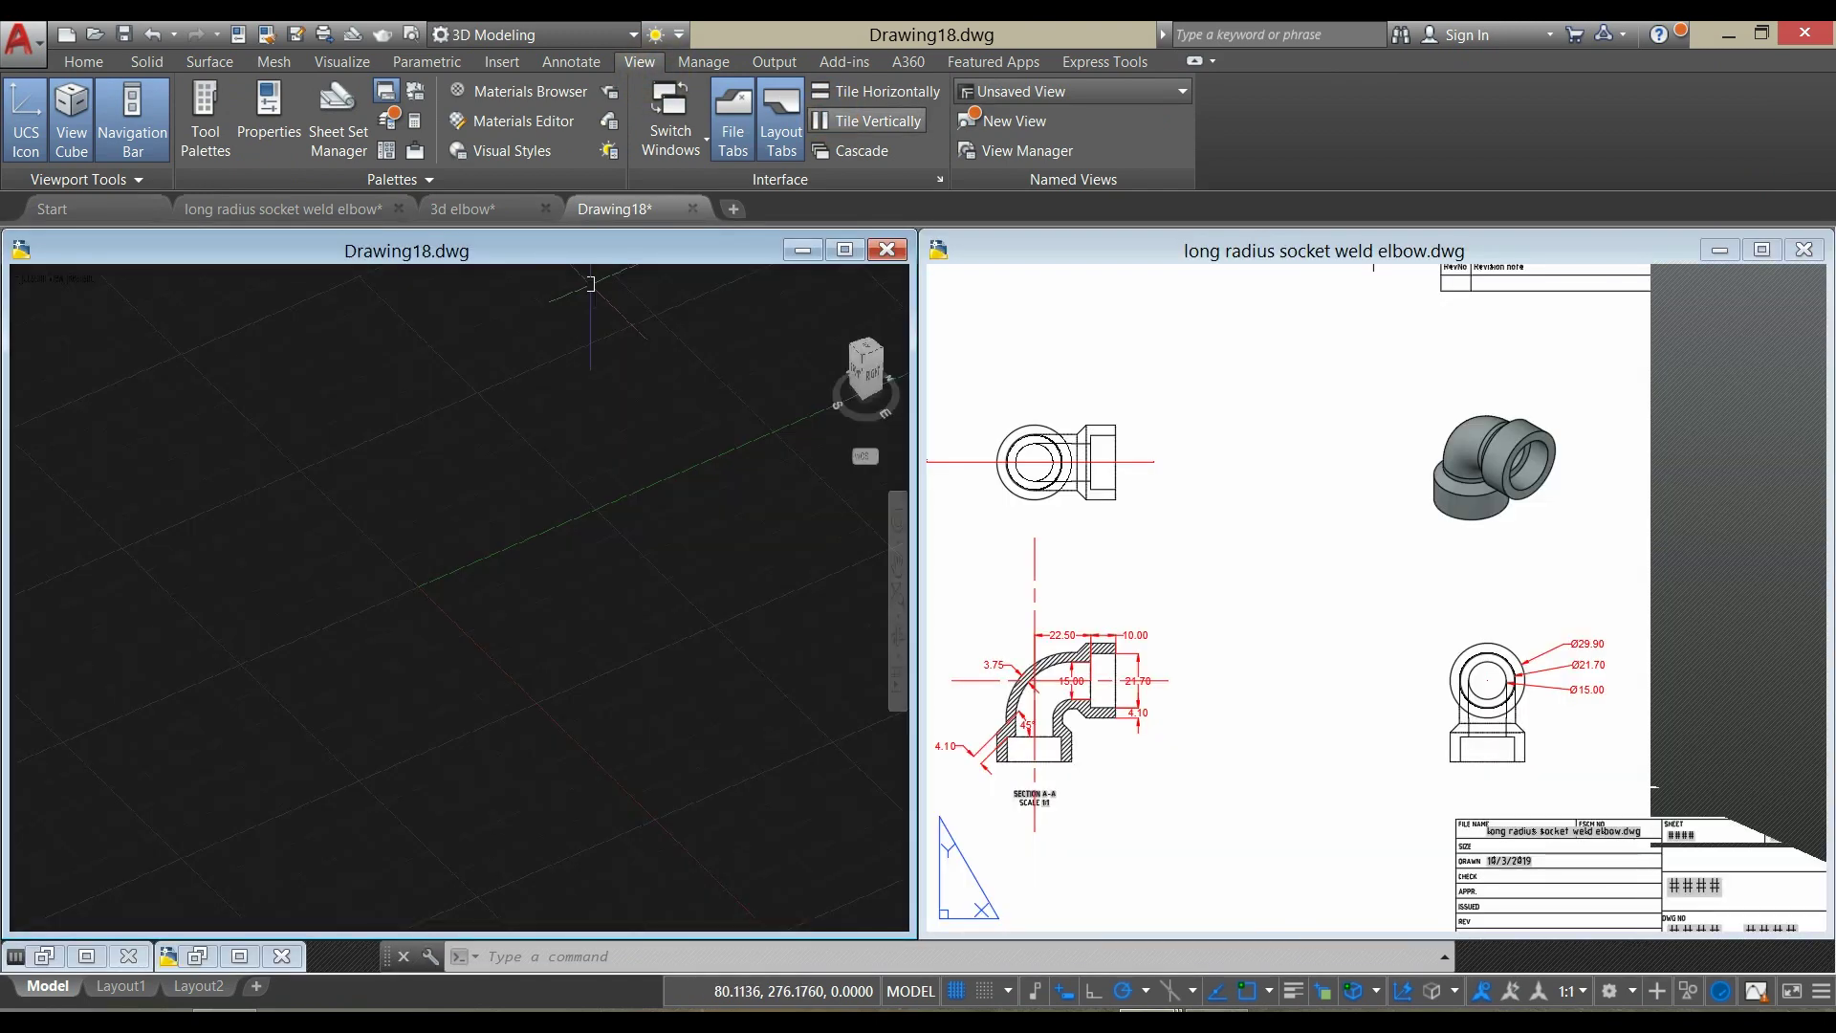
click(999, 252)
click(861, 120)
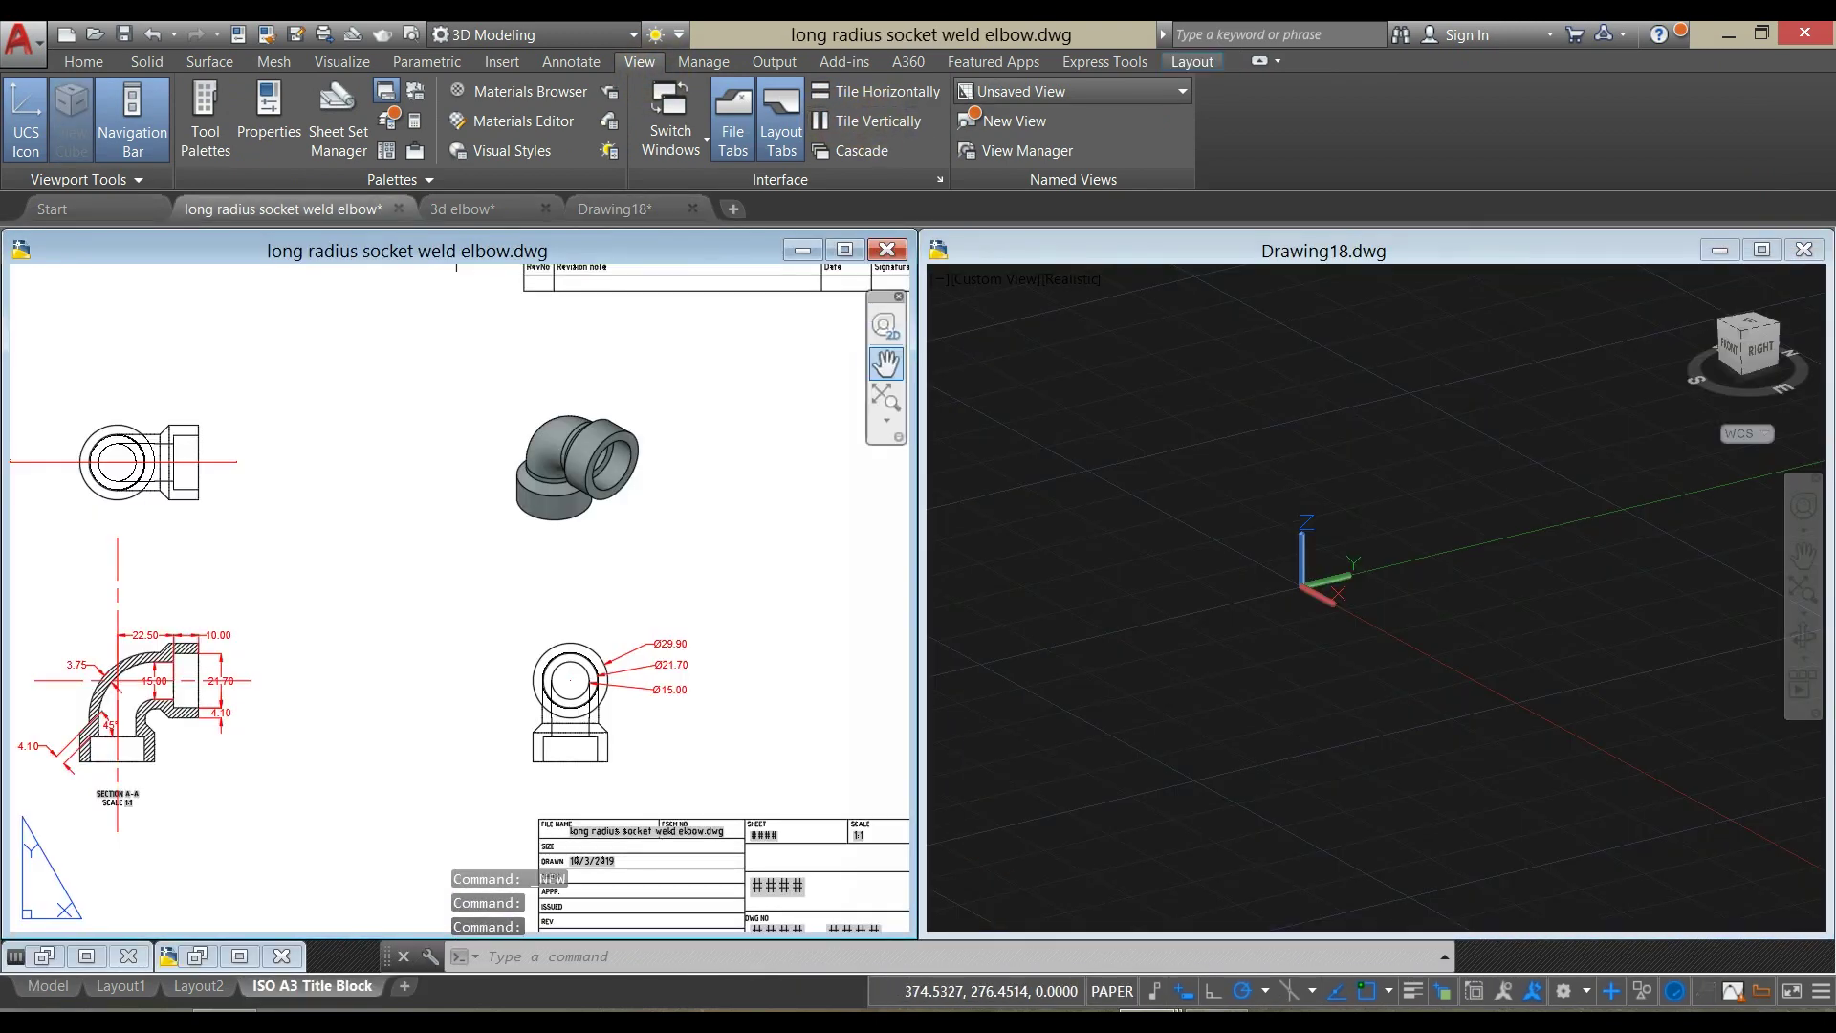
mouse_move(916, 432)
mouse_down()
mouse_move(675, 450)
mouse_move(664, 472)
mouse_up()
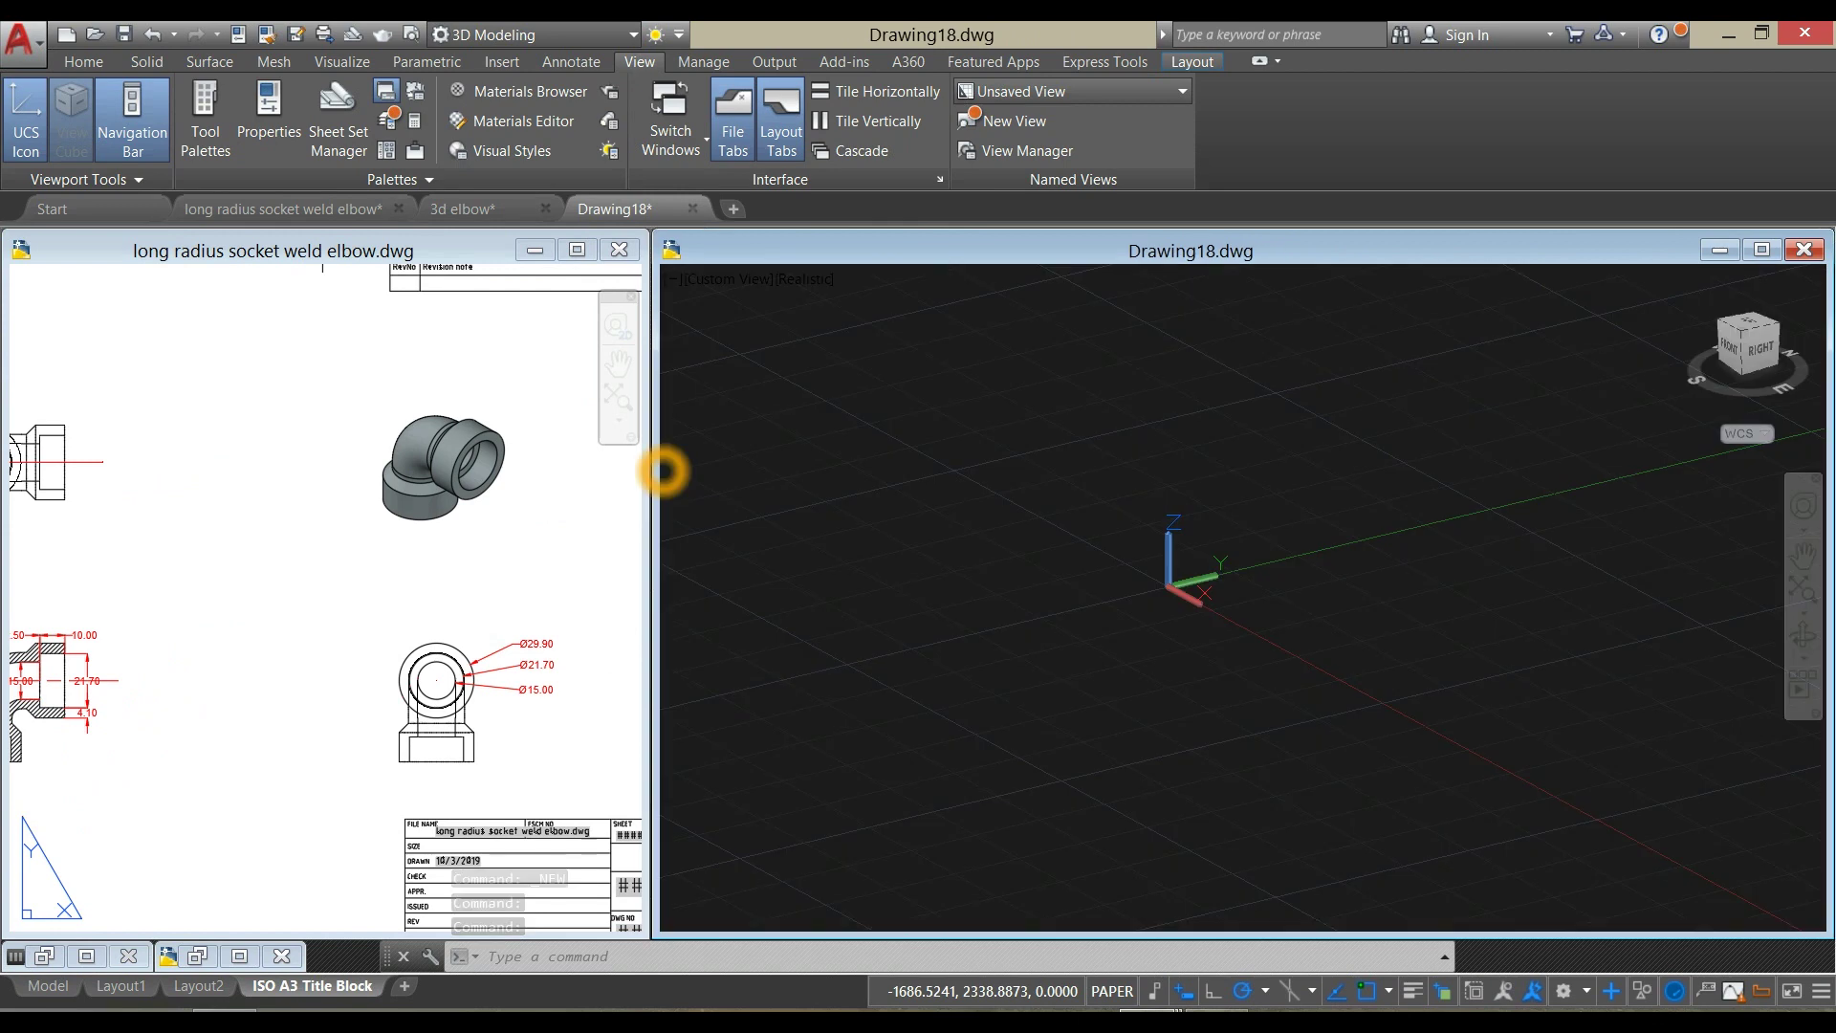
click(340, 934)
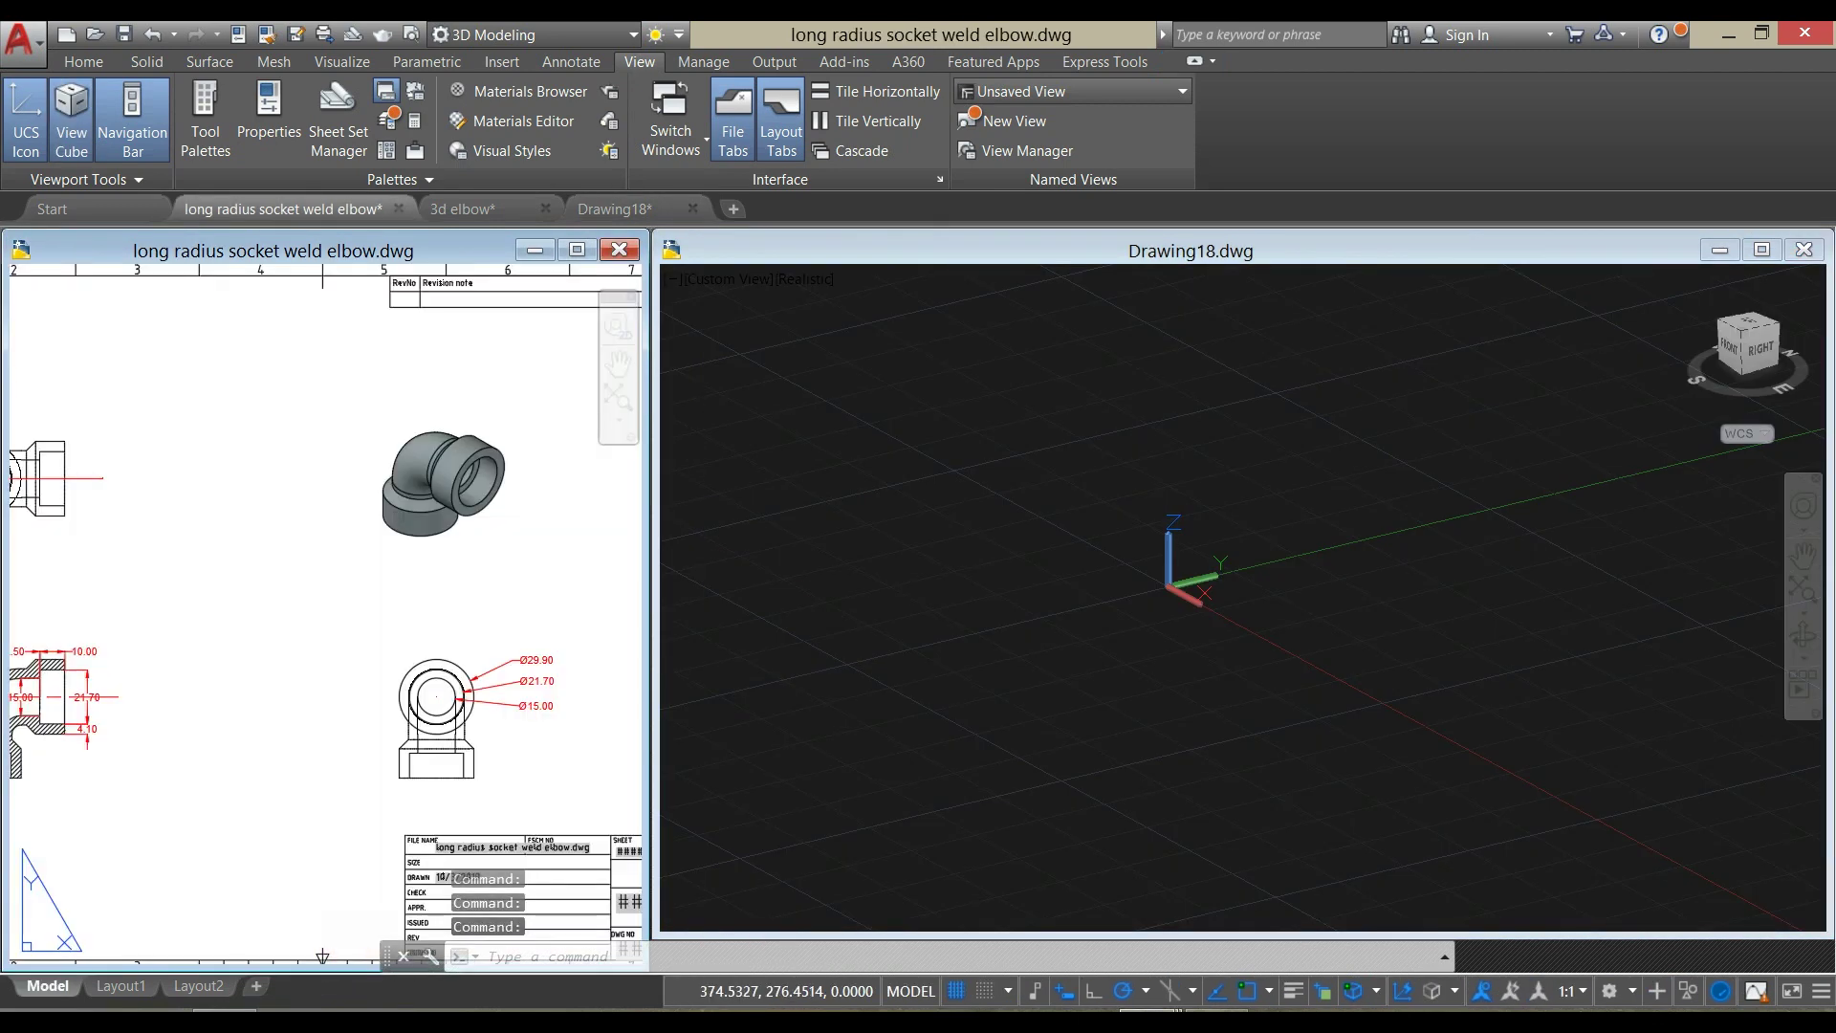
click(1477, 943)
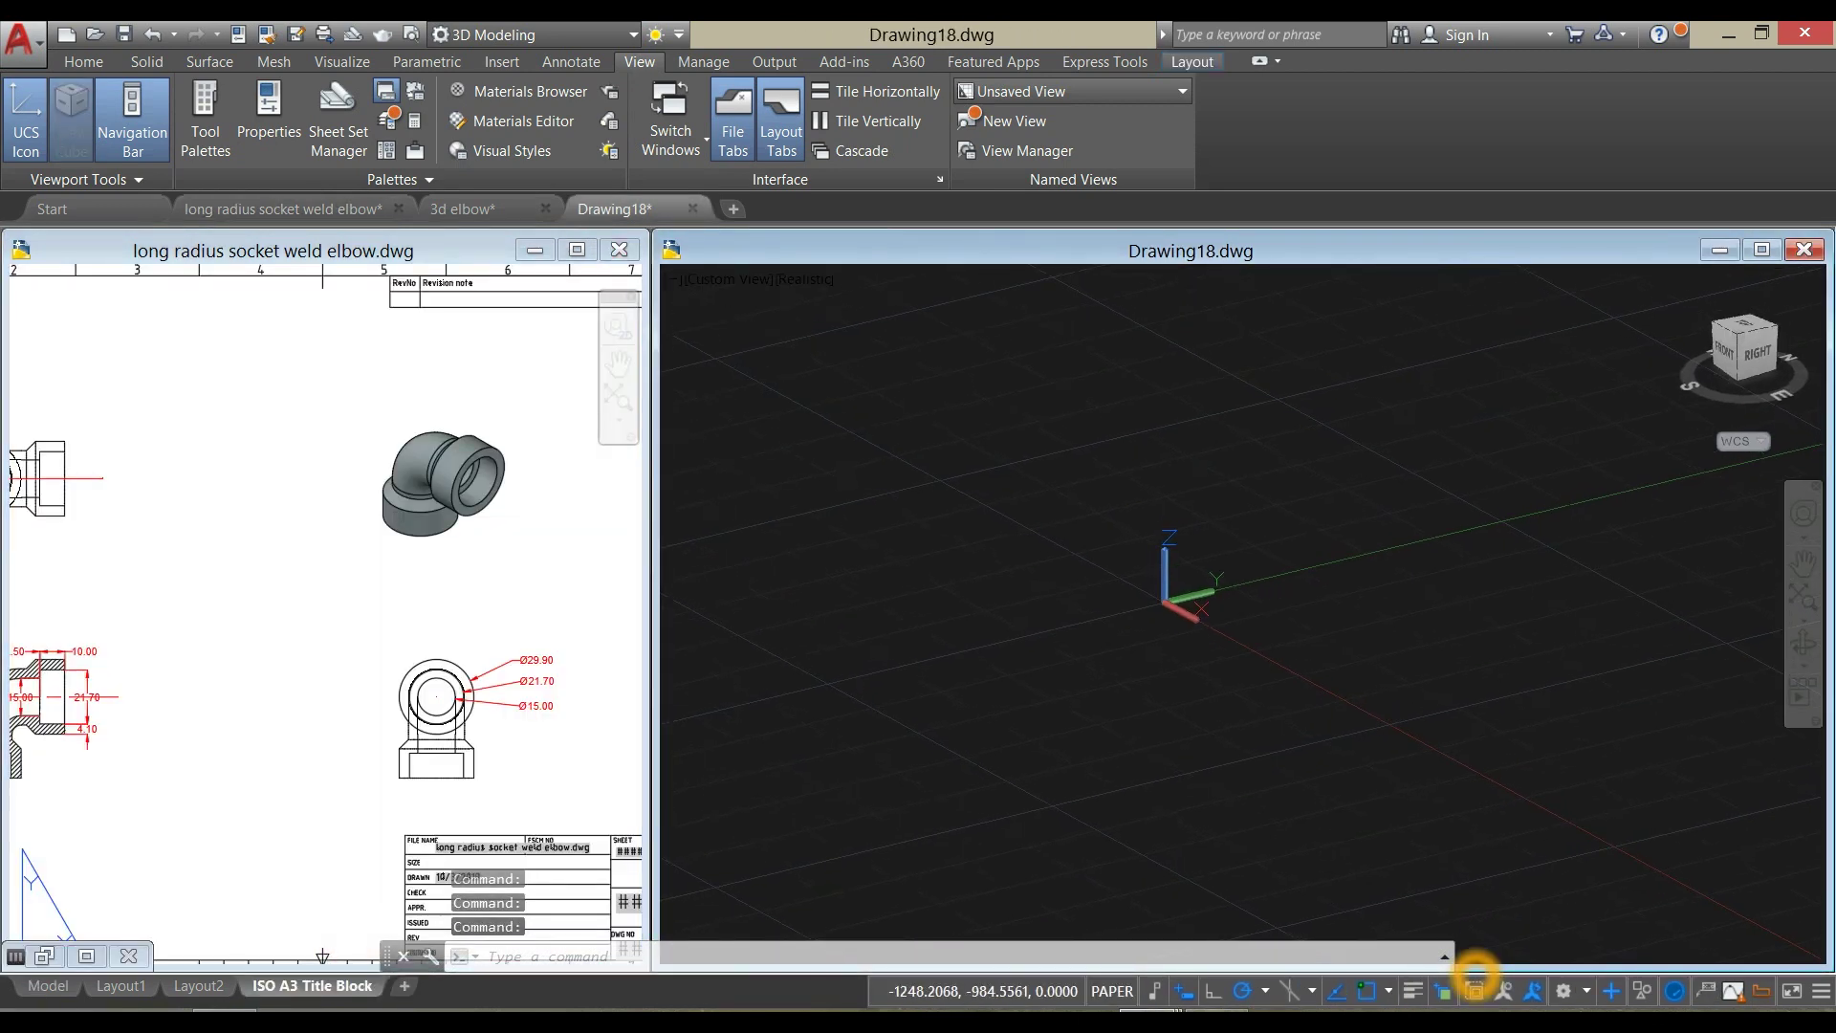
Set Drawing18 to the Front view and zoom the elbow drawing to Section A-A
click(731, 285)
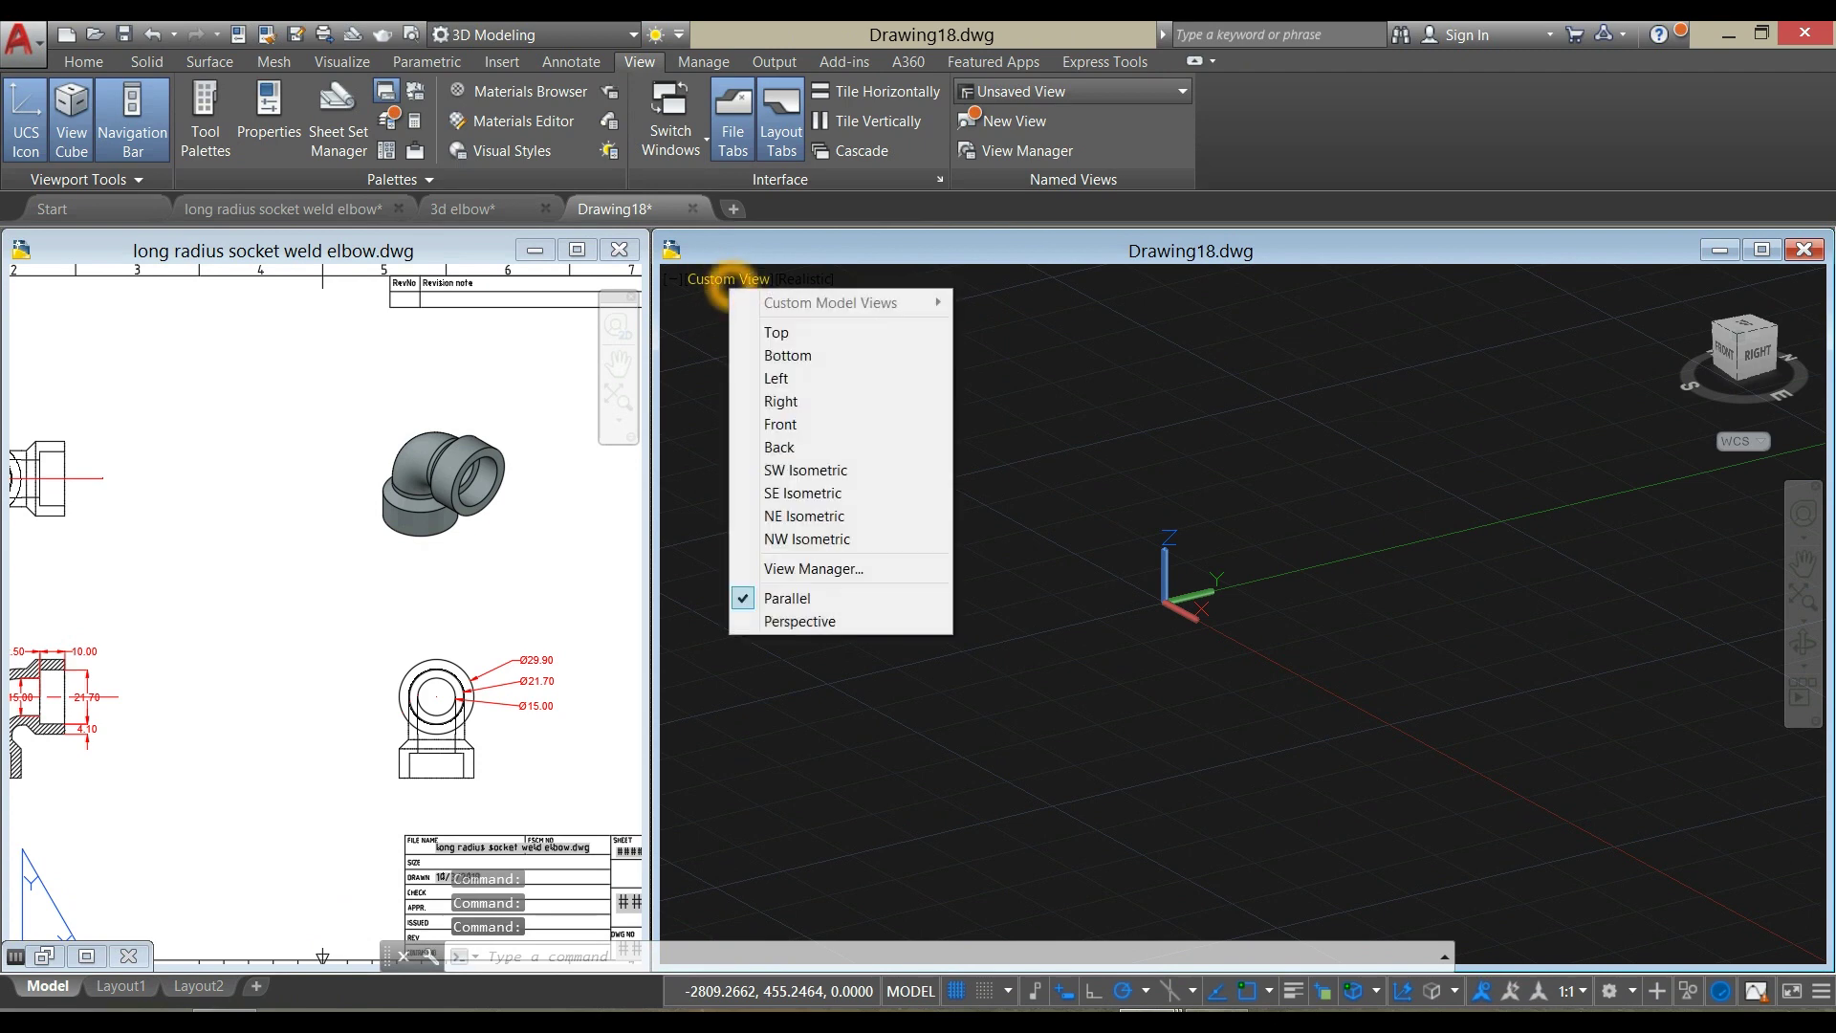
click(792, 421)
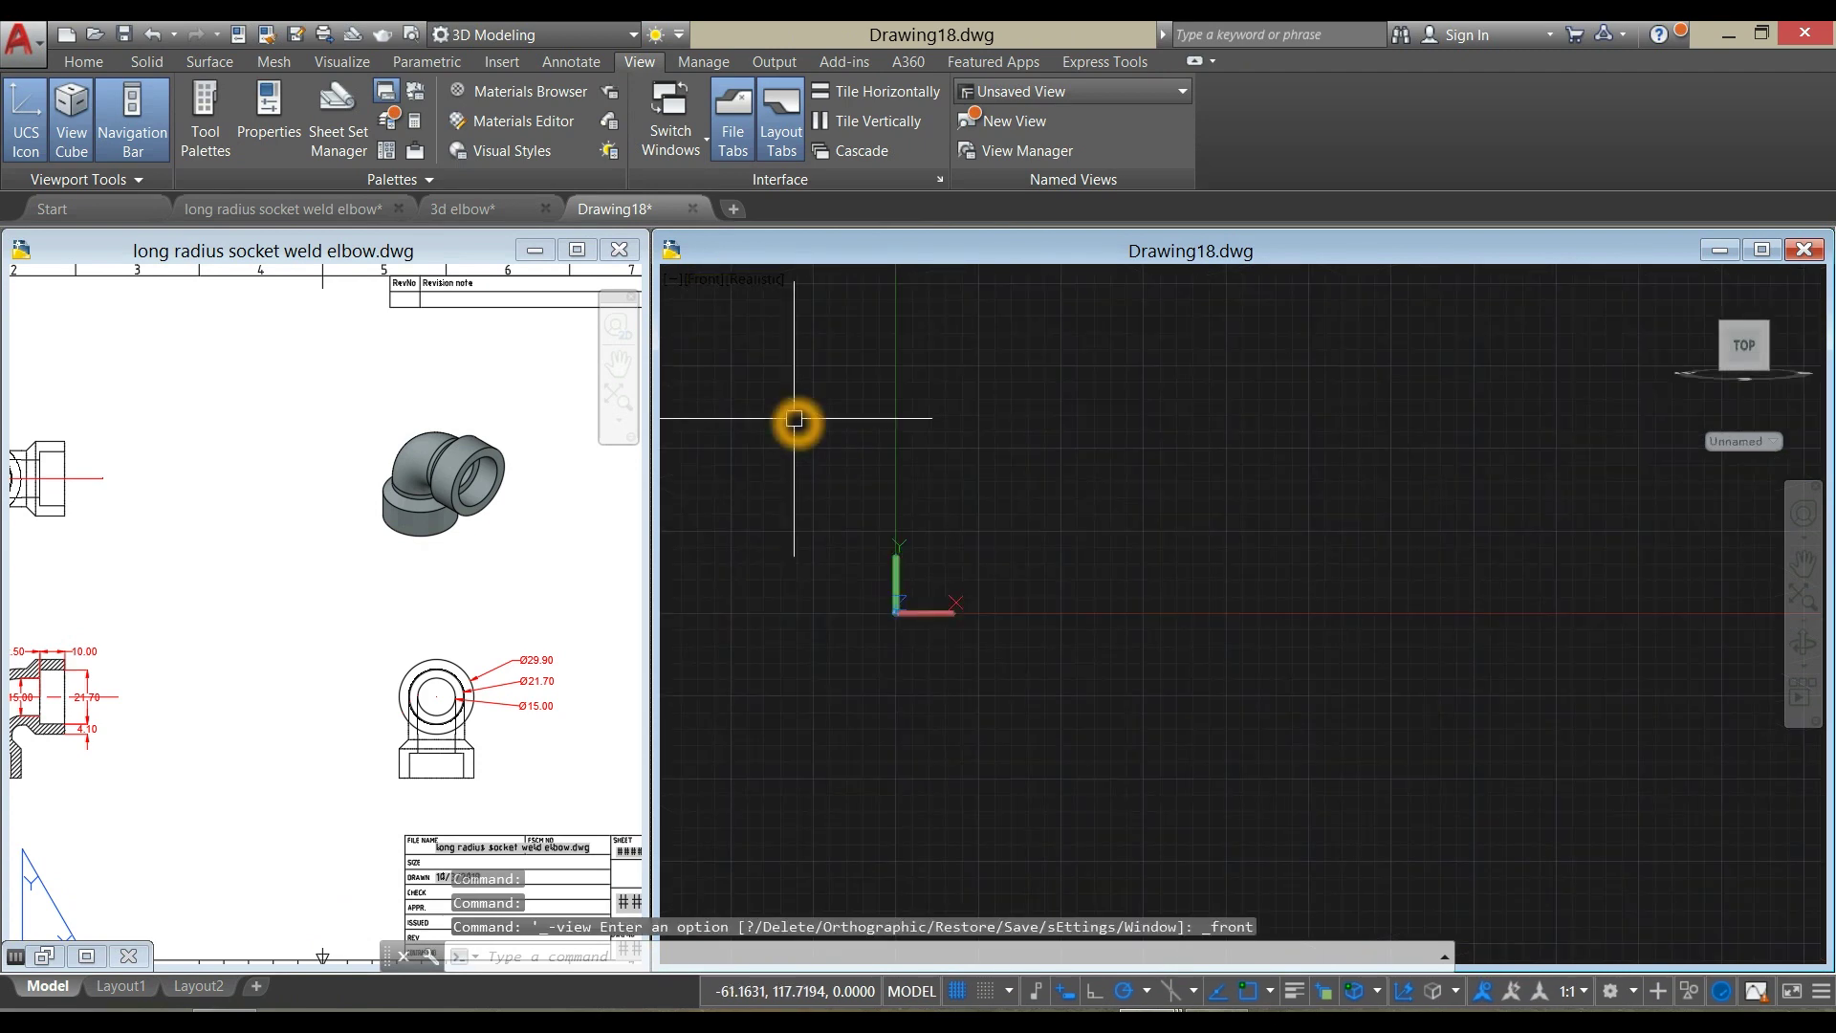
middle_click(192, 638)
scroll(192, 638, up, 3)
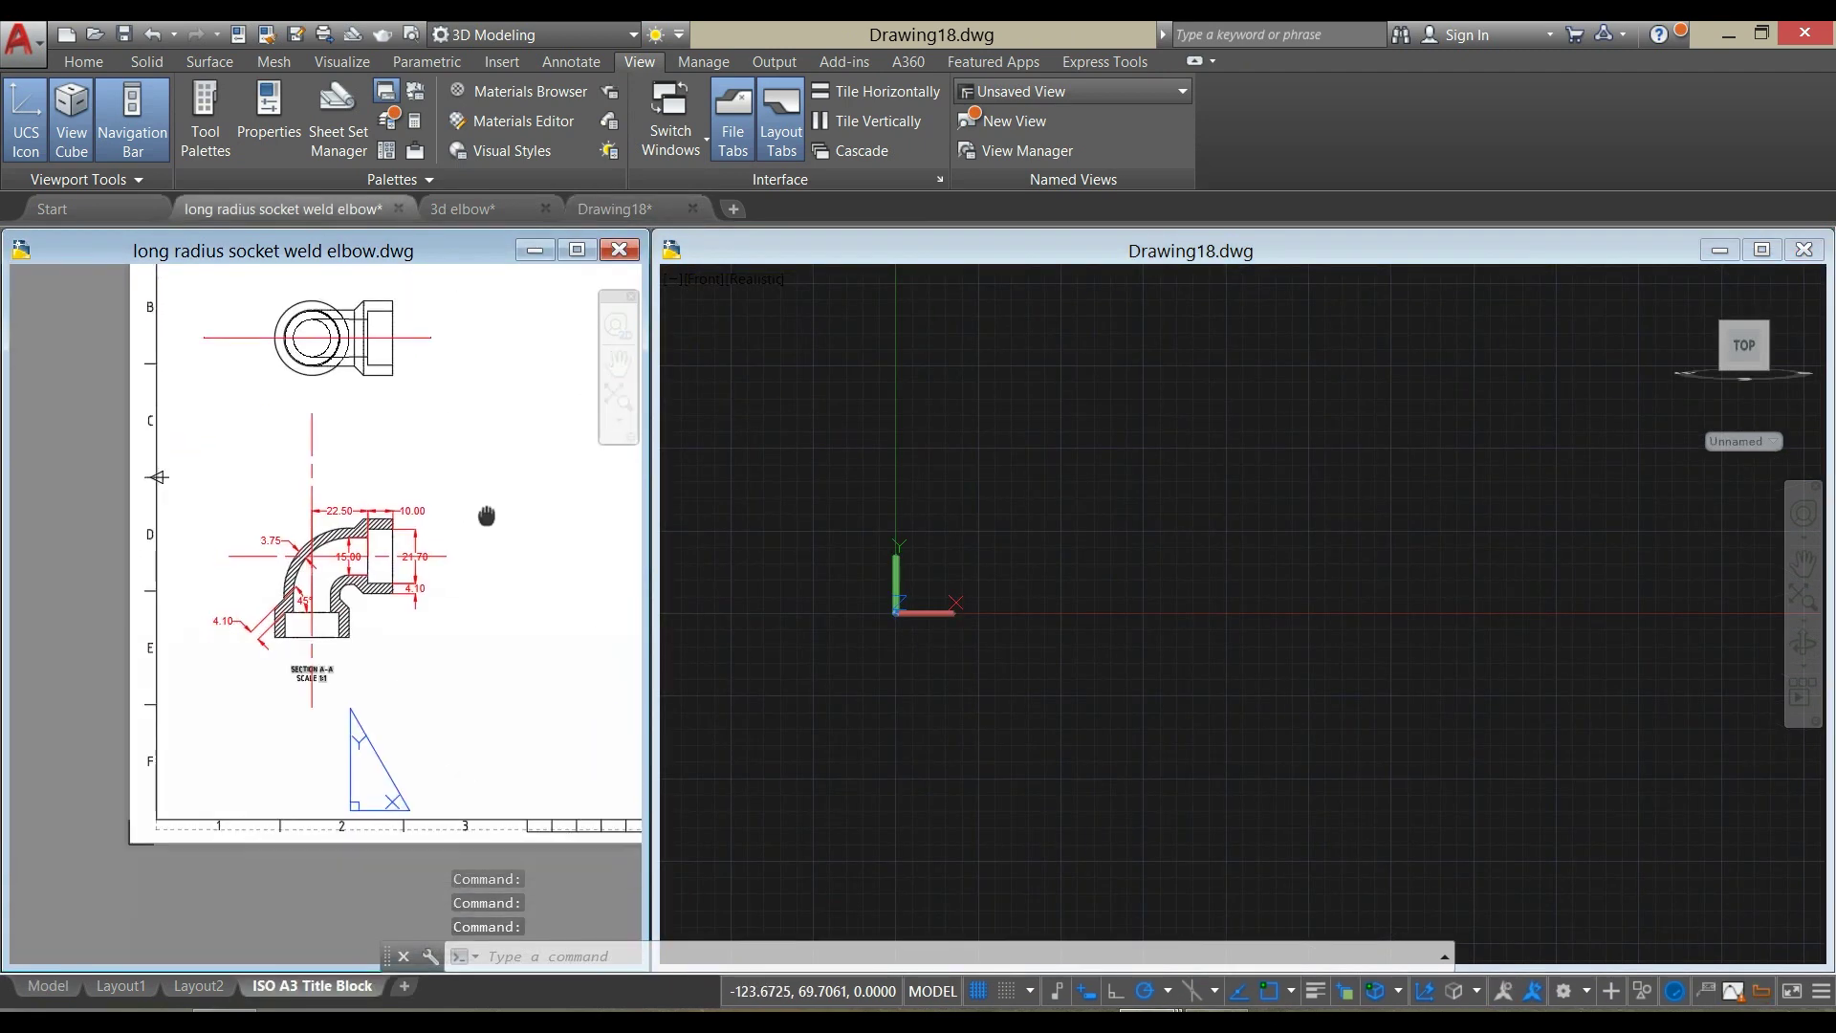
scroll(320, 525, up, 3)
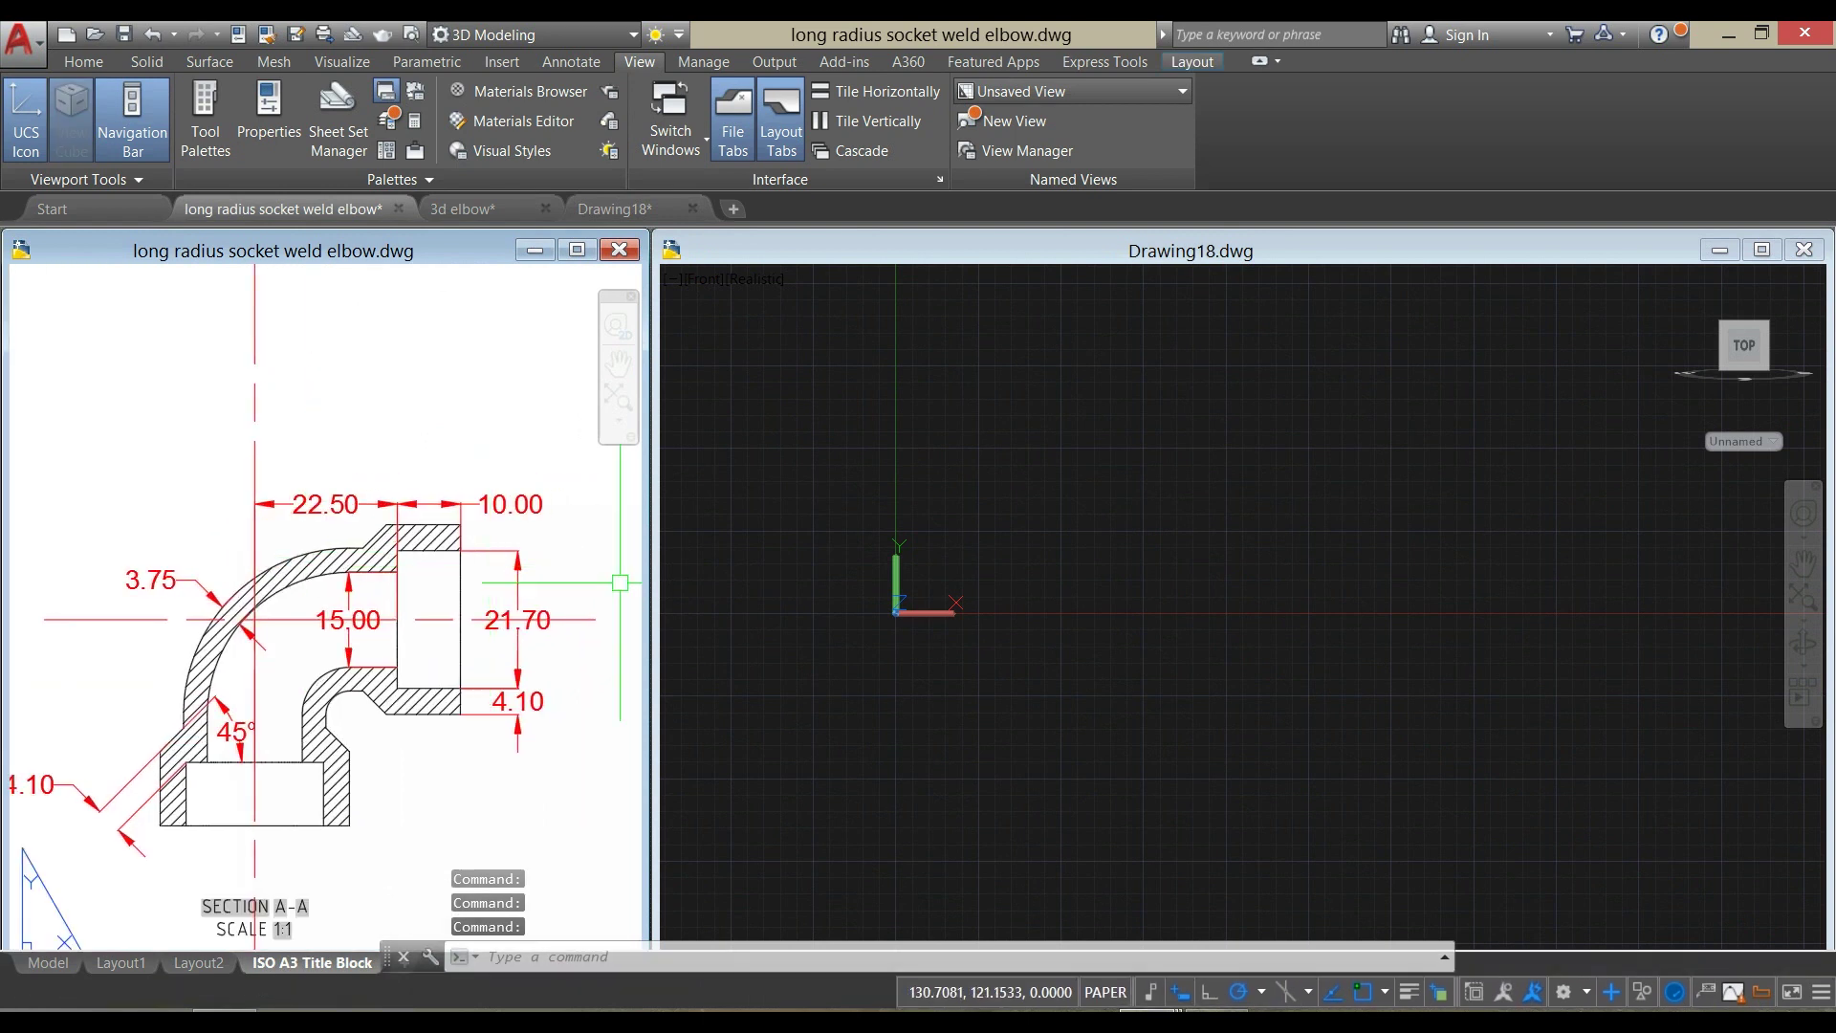
Draw a vertical line 22.5 long
click(967, 562)
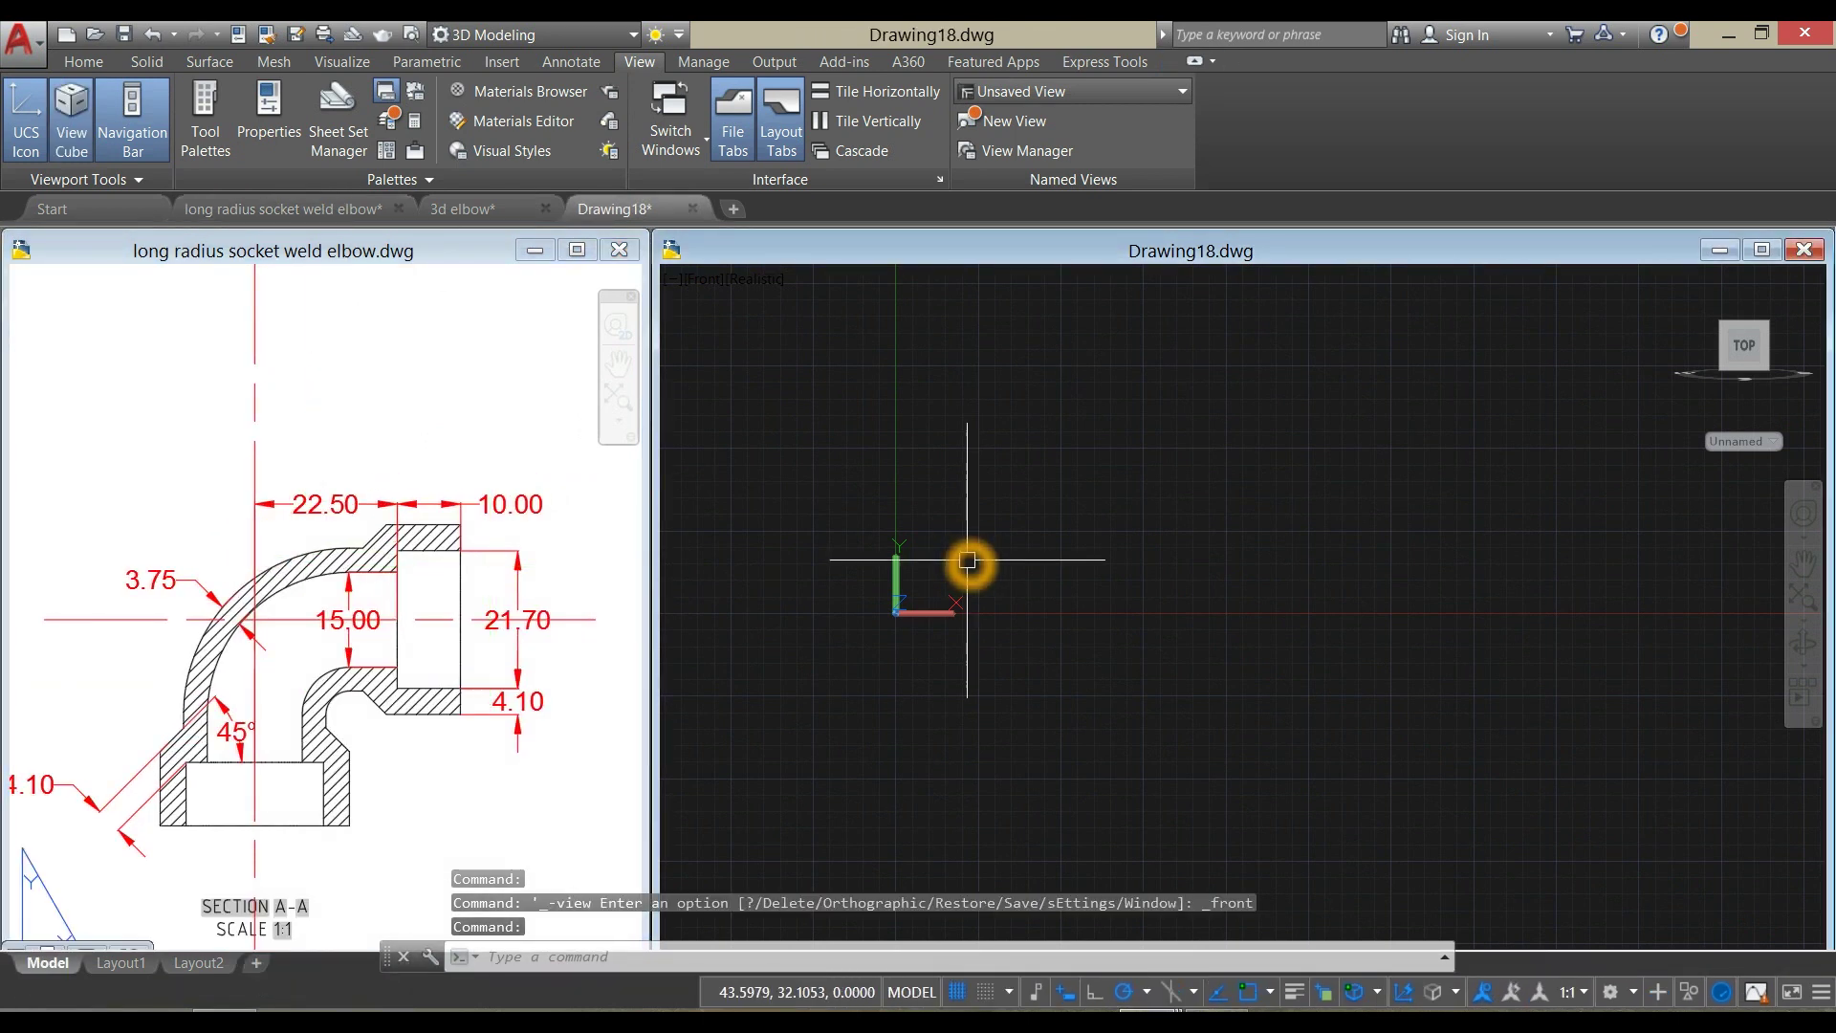
text(l)
key(Return)
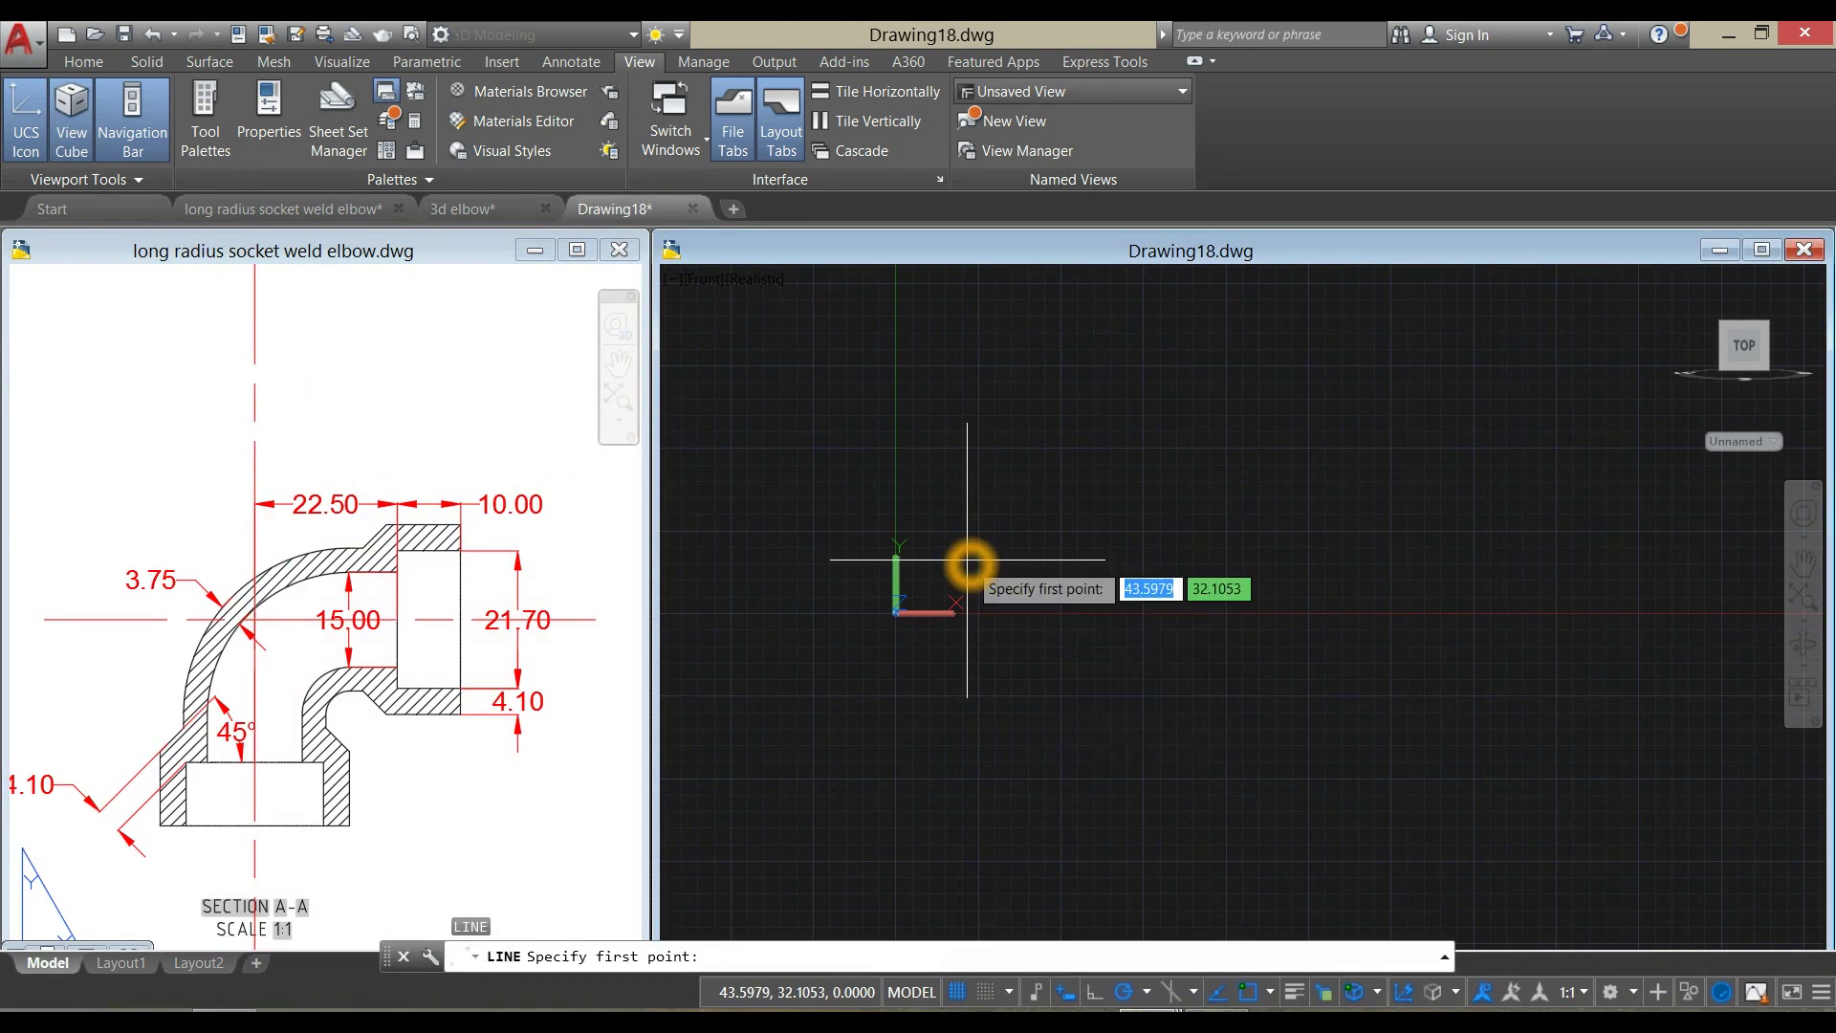
click(1068, 603)
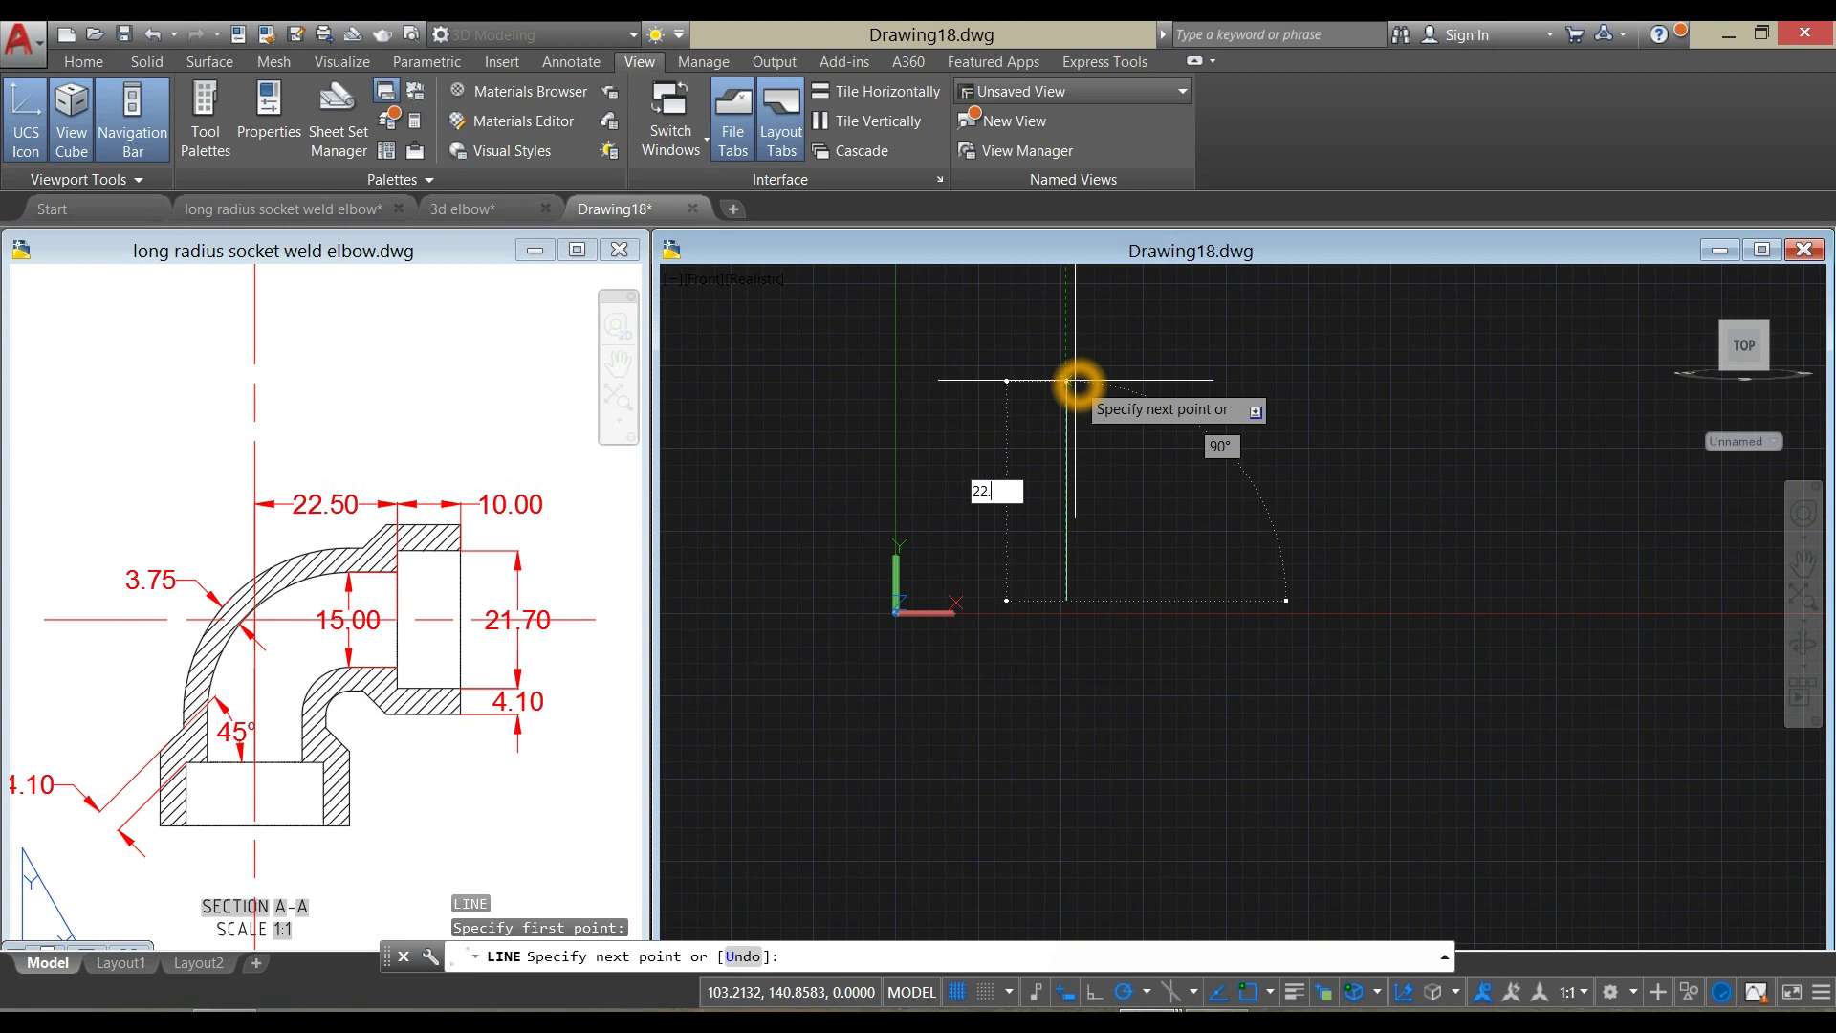
key(Return)
right_click(1144, 405)
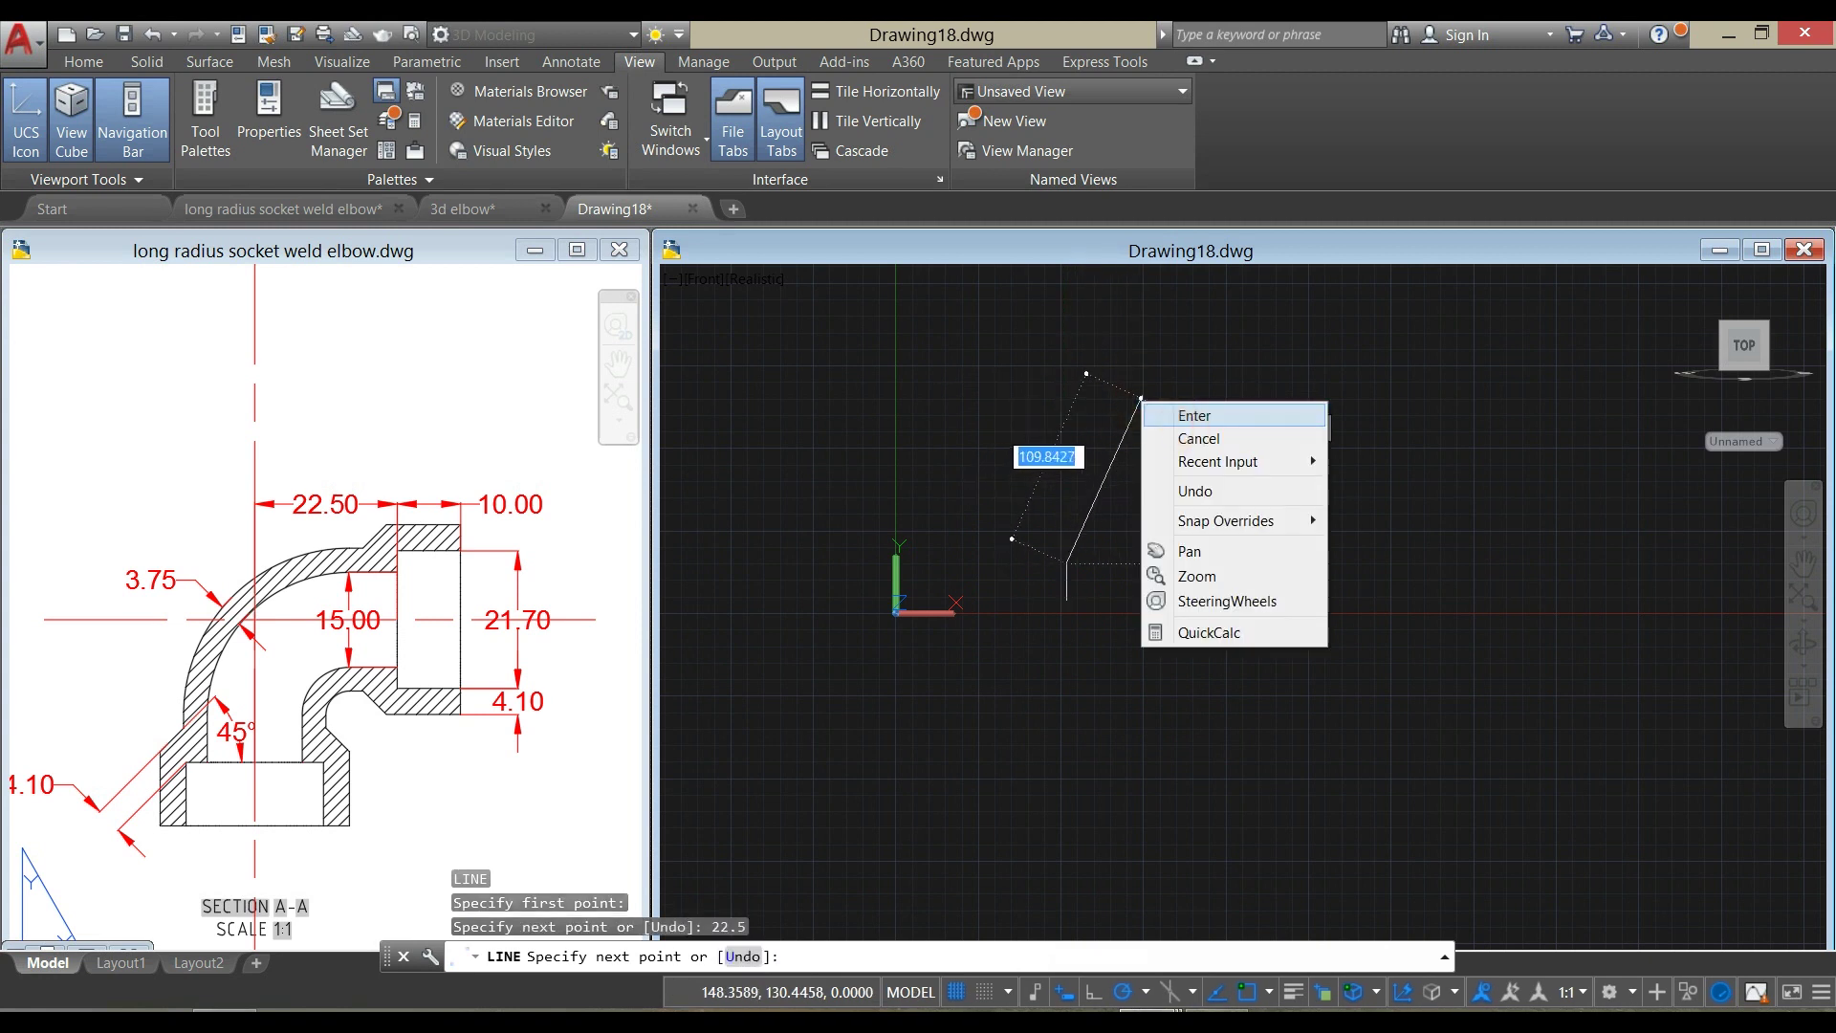
click(1186, 415)
scroll(1069, 582, up, 5)
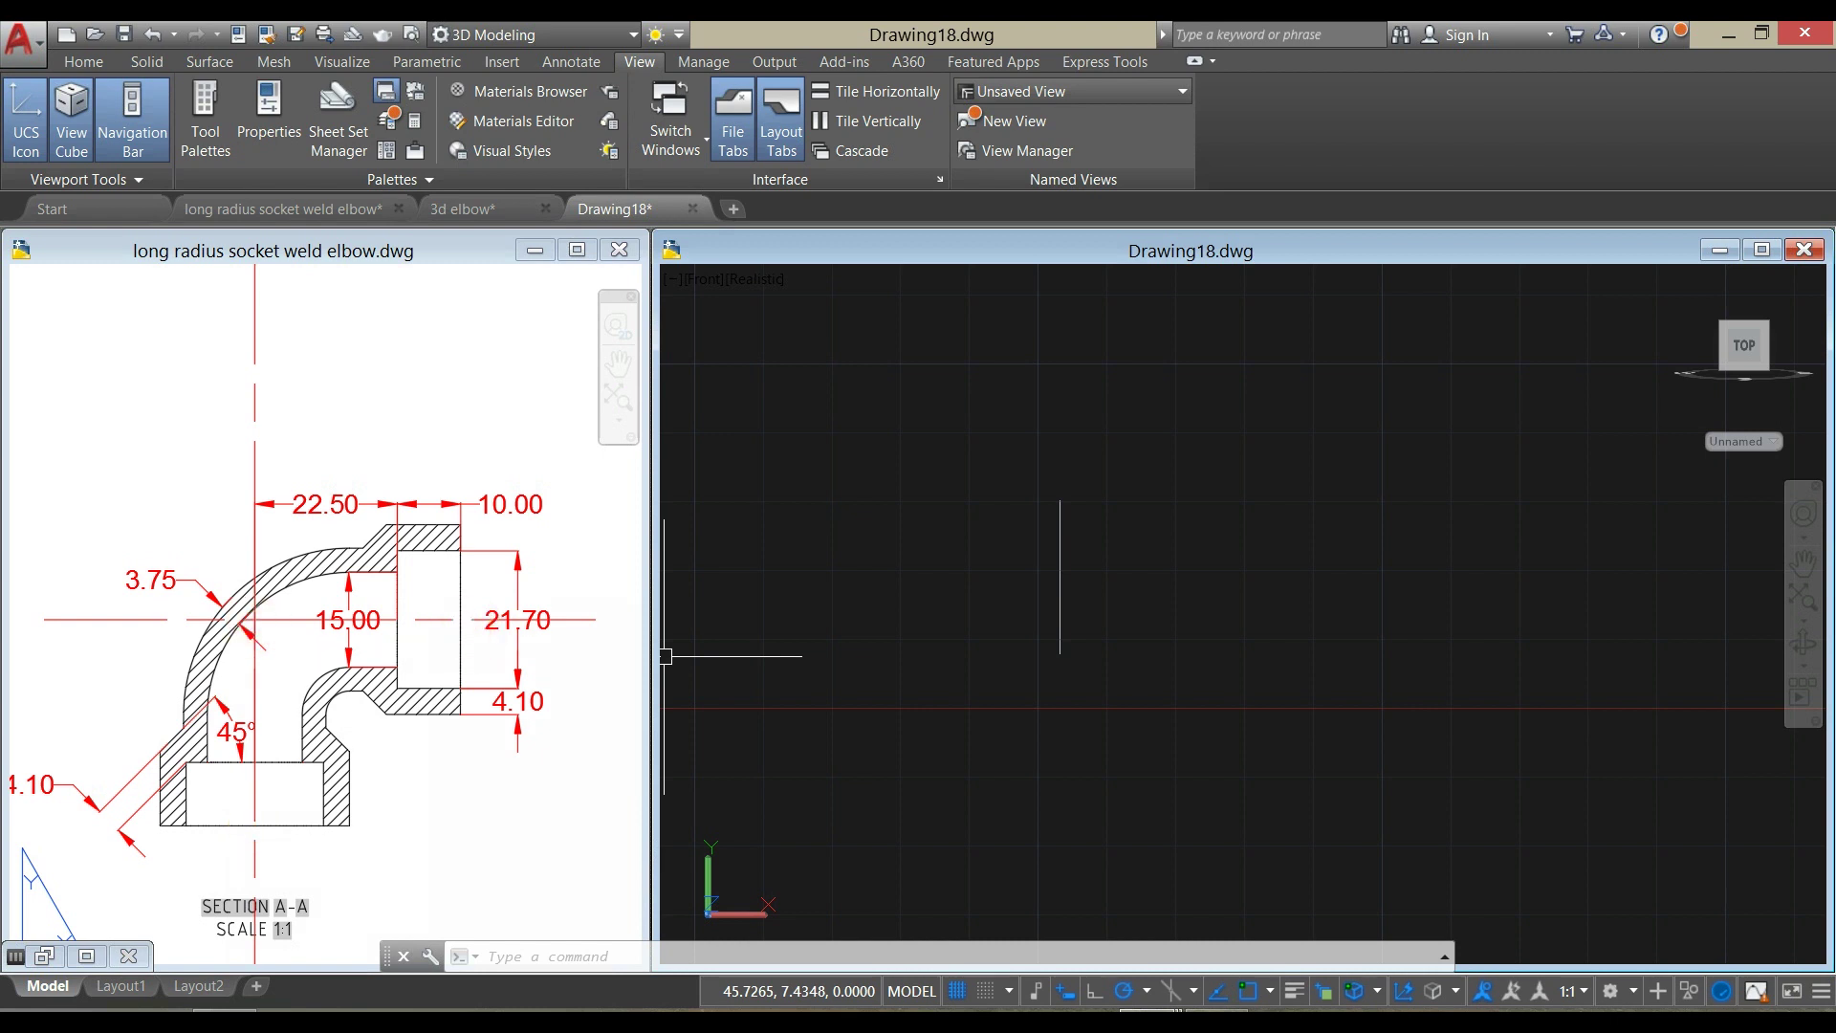
Draw a 22.5 horizontal line to the right from the vertical line's top end
click(964, 503)
text(l)
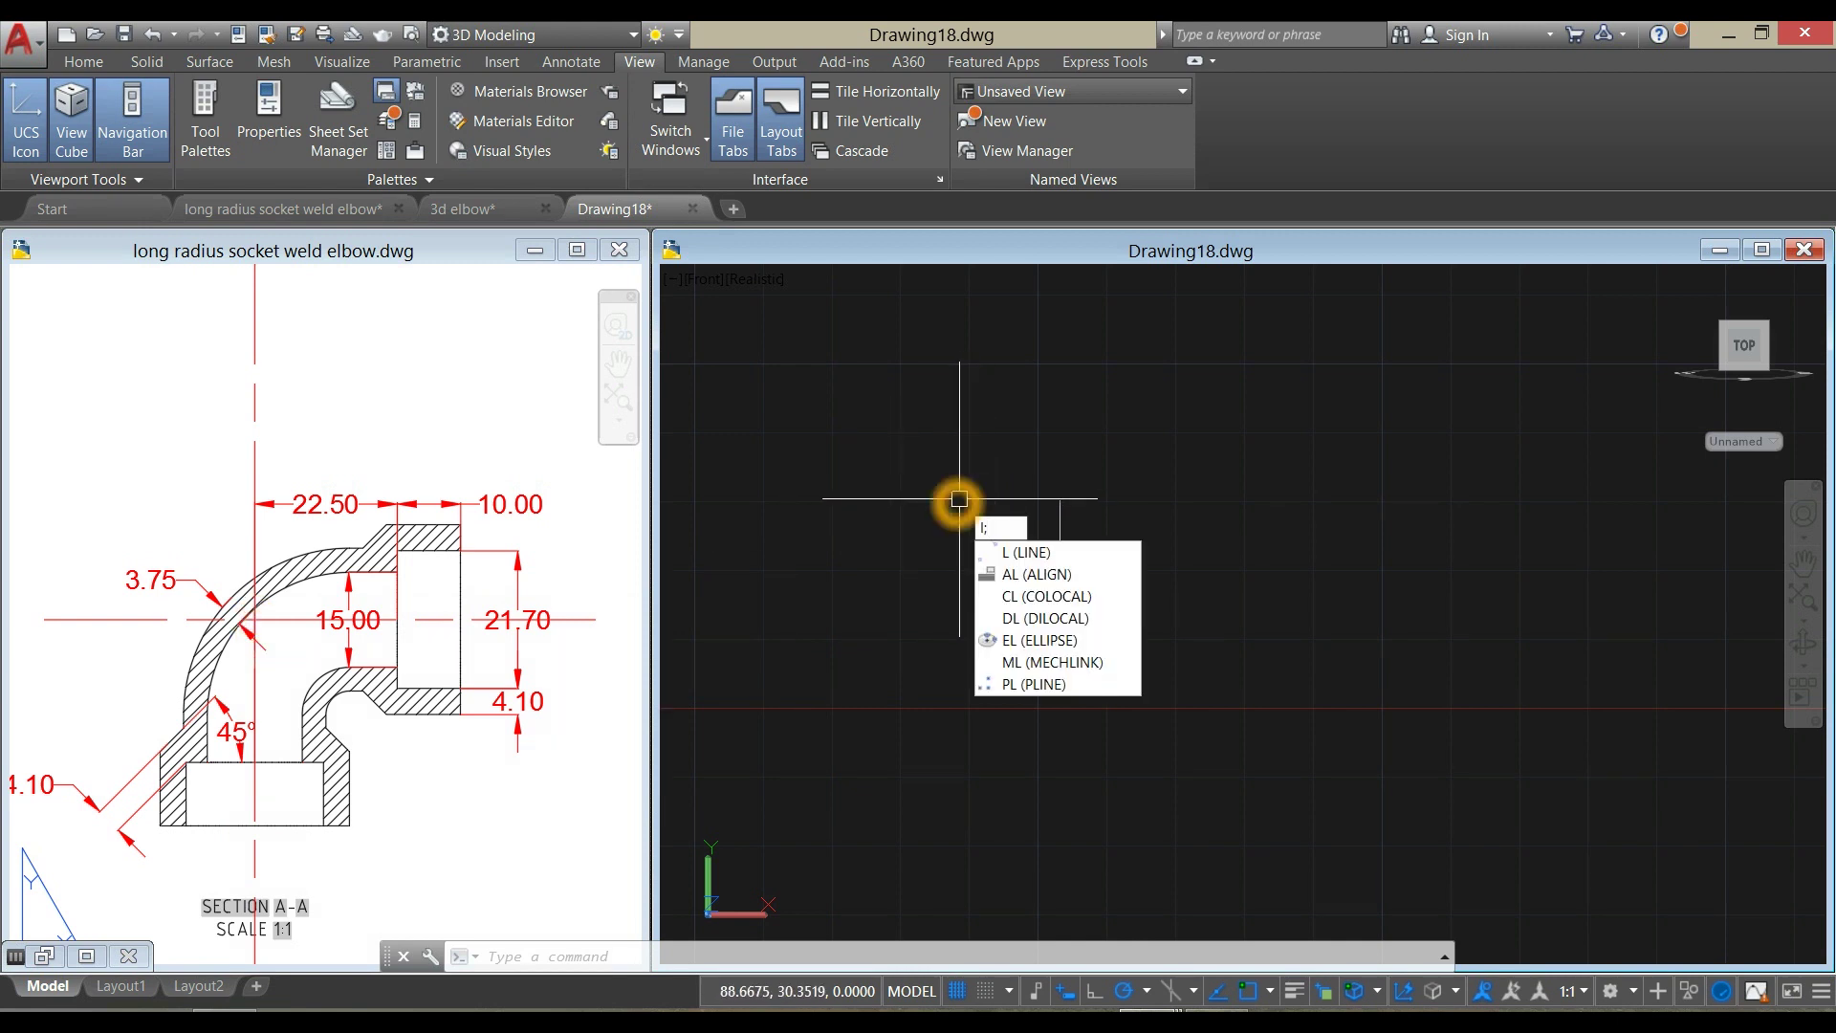
key(Return)
click(1060, 498)
click(1210, 498)
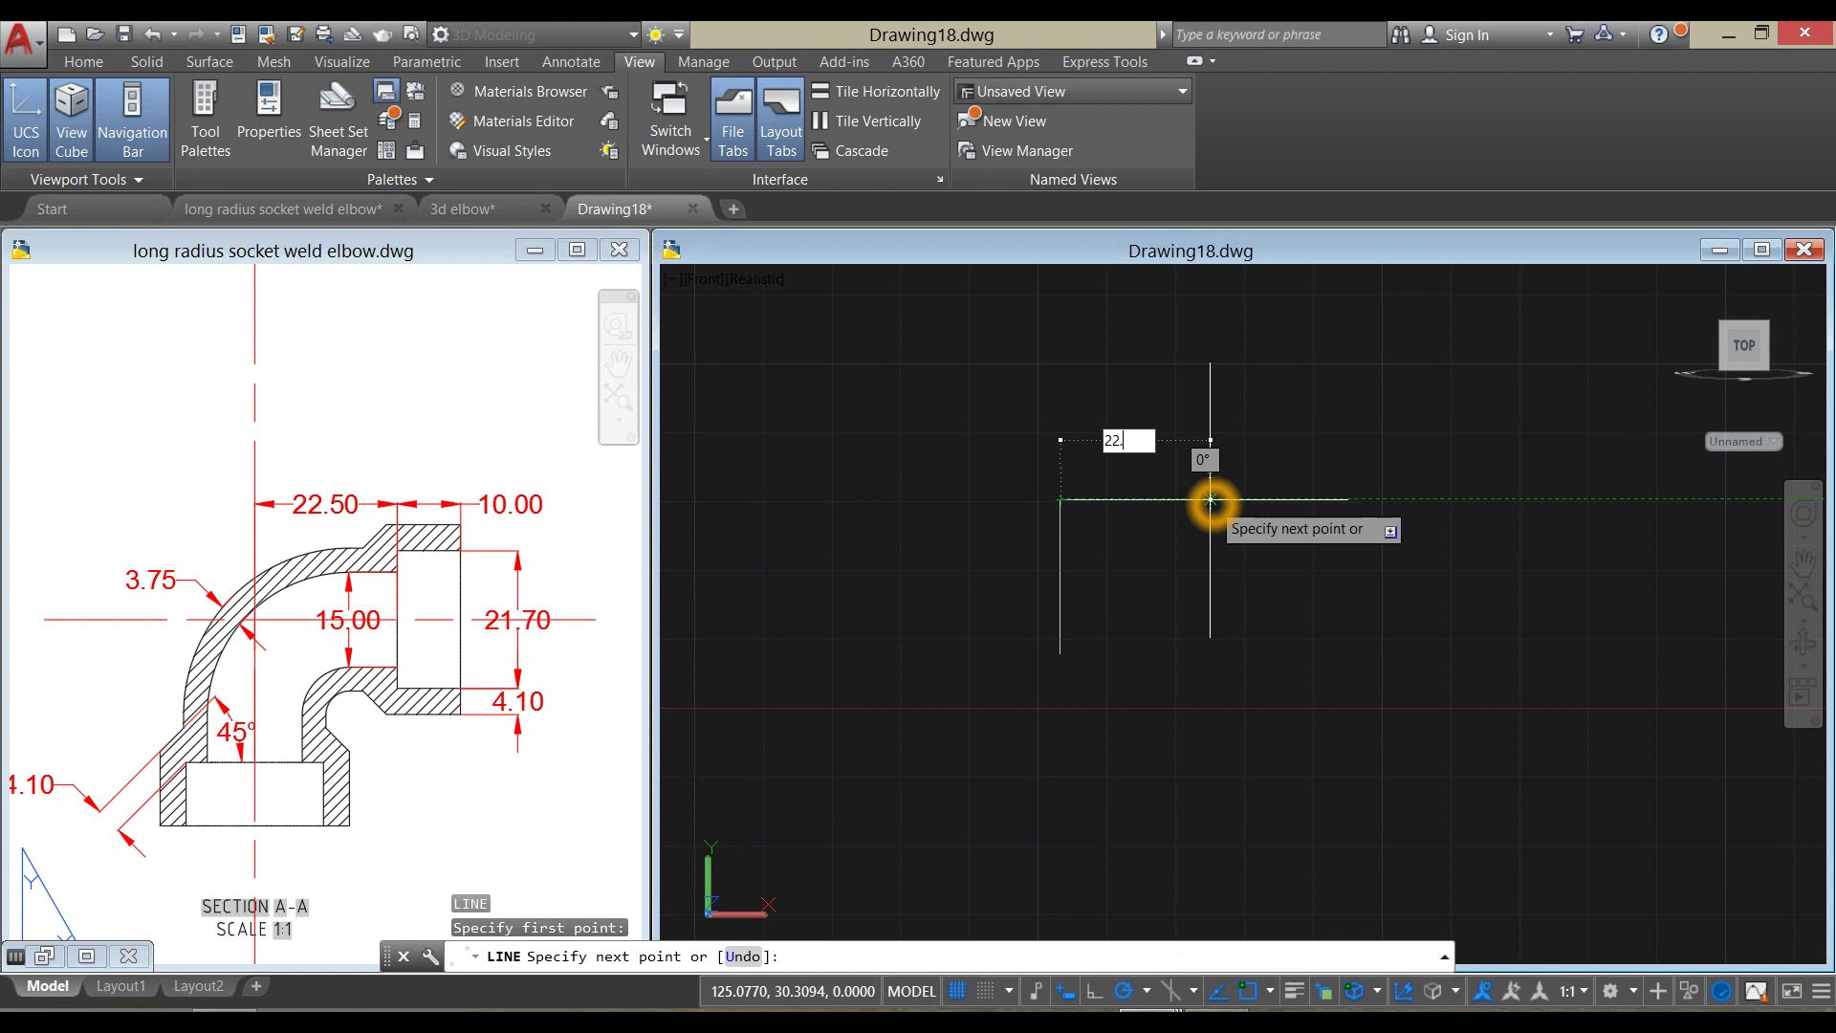
text(22.5)
right_click(1224, 400)
click(1266, 412)
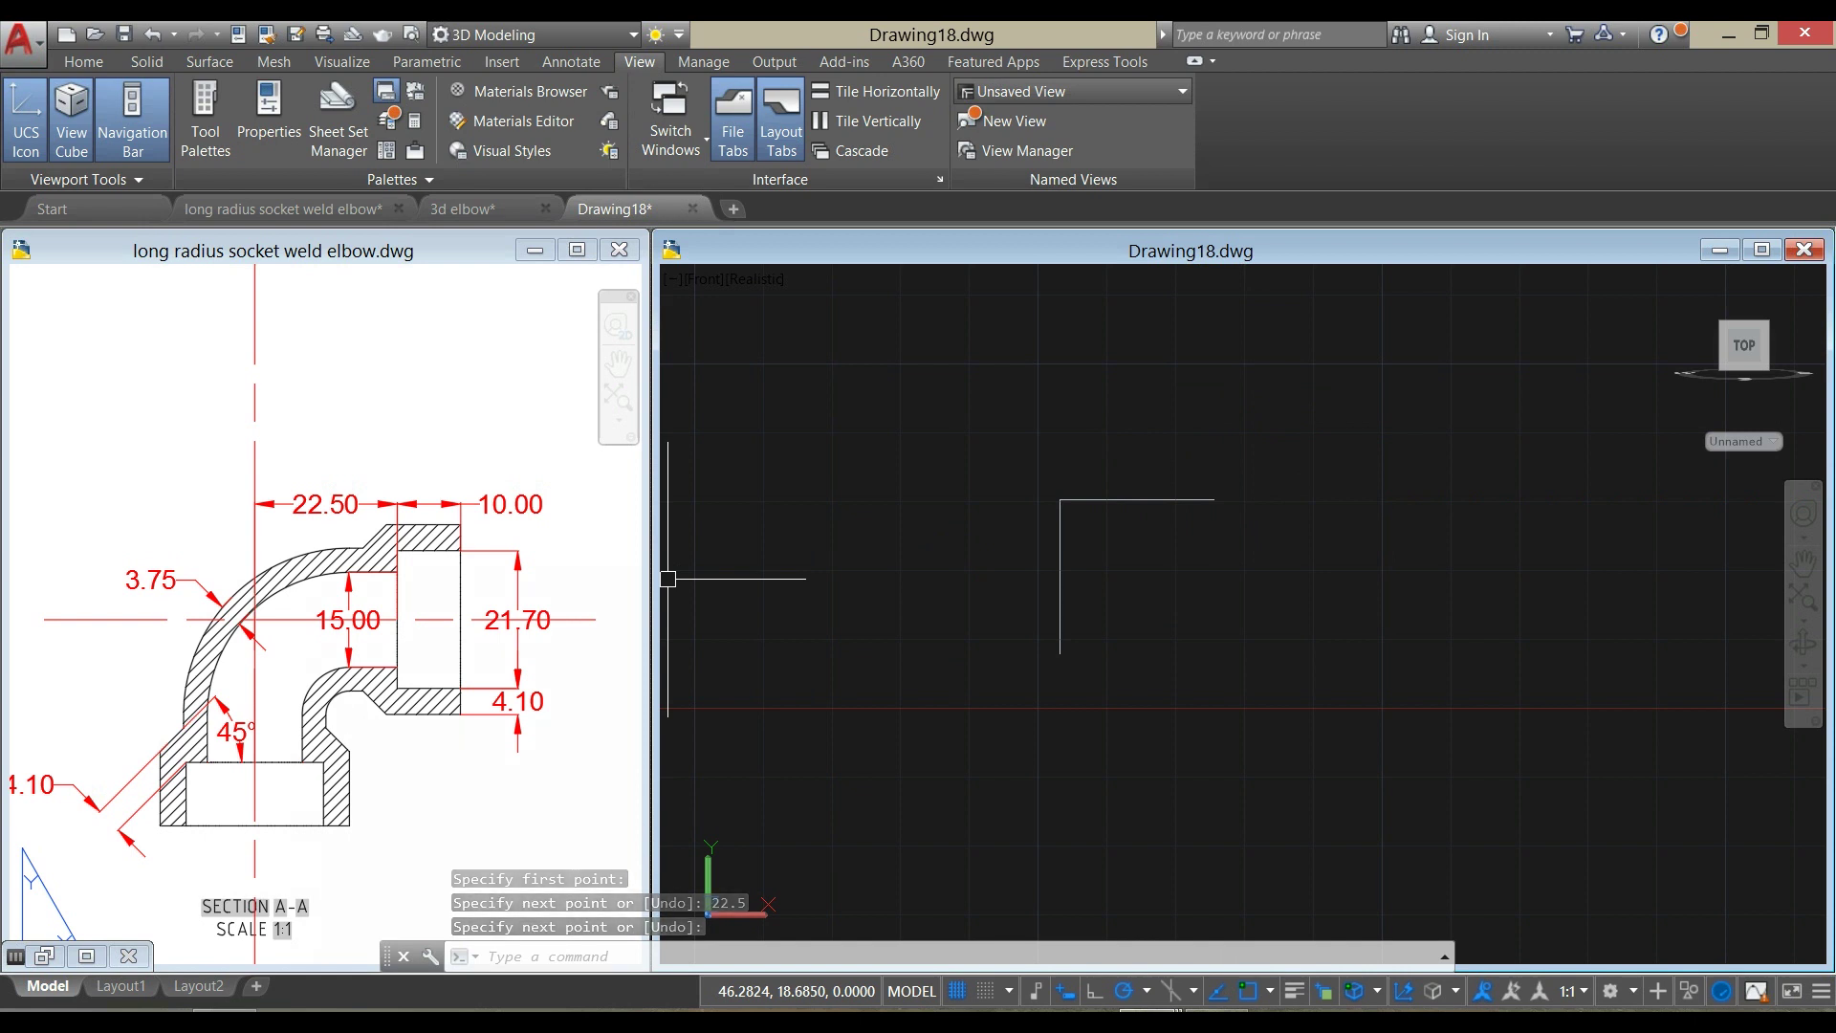
click(1139, 548)
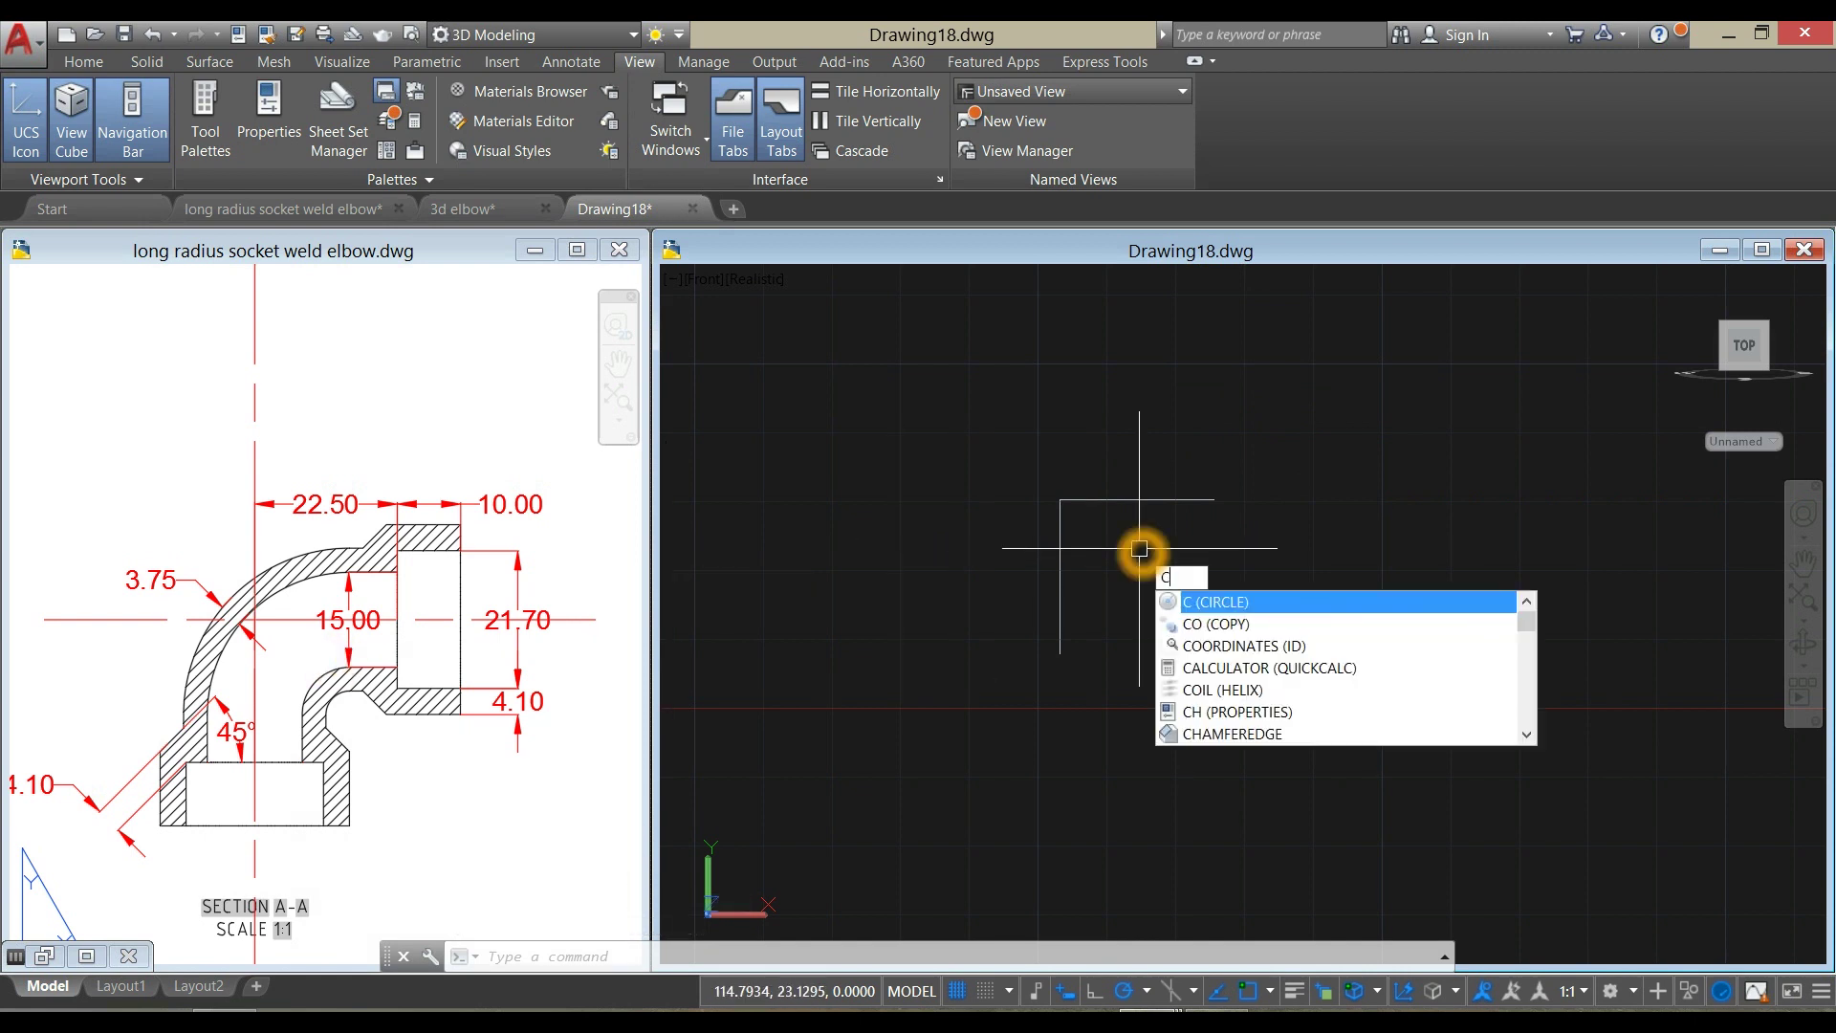
Draw a diameter-15 circle at the lines' corner and move it by its top point
key(Return)
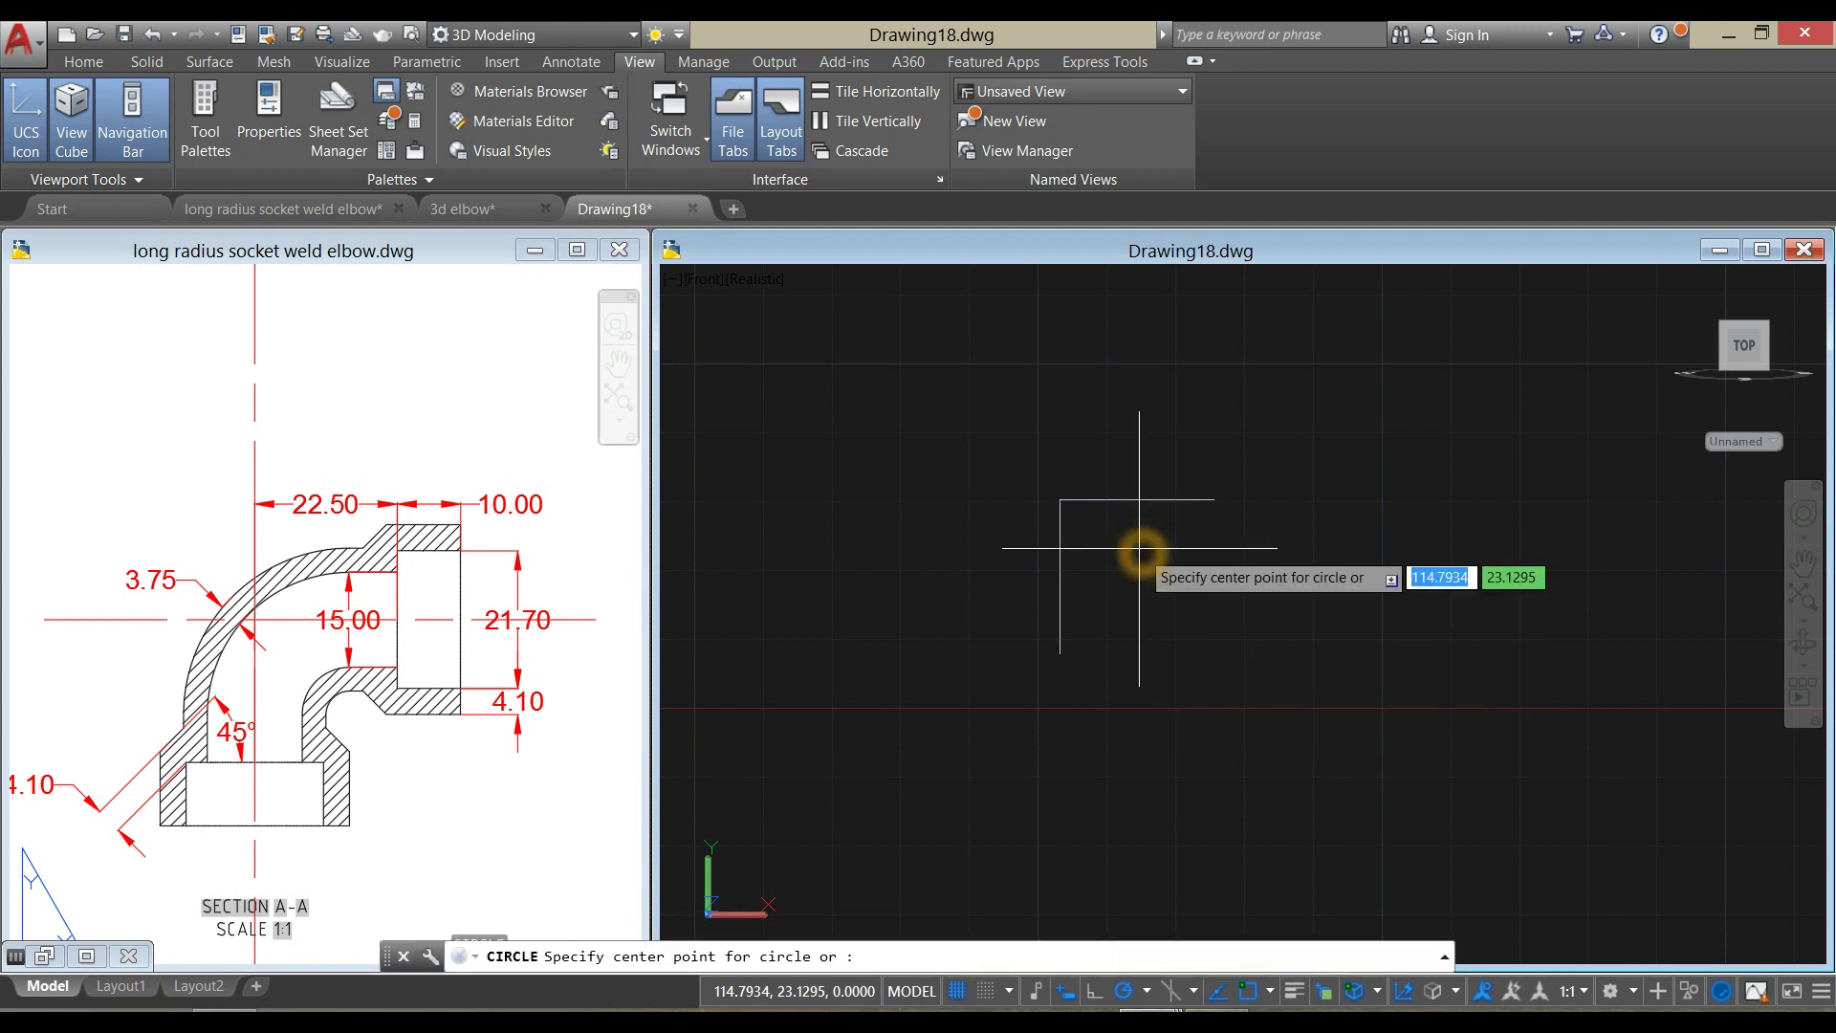
click(1060, 498)
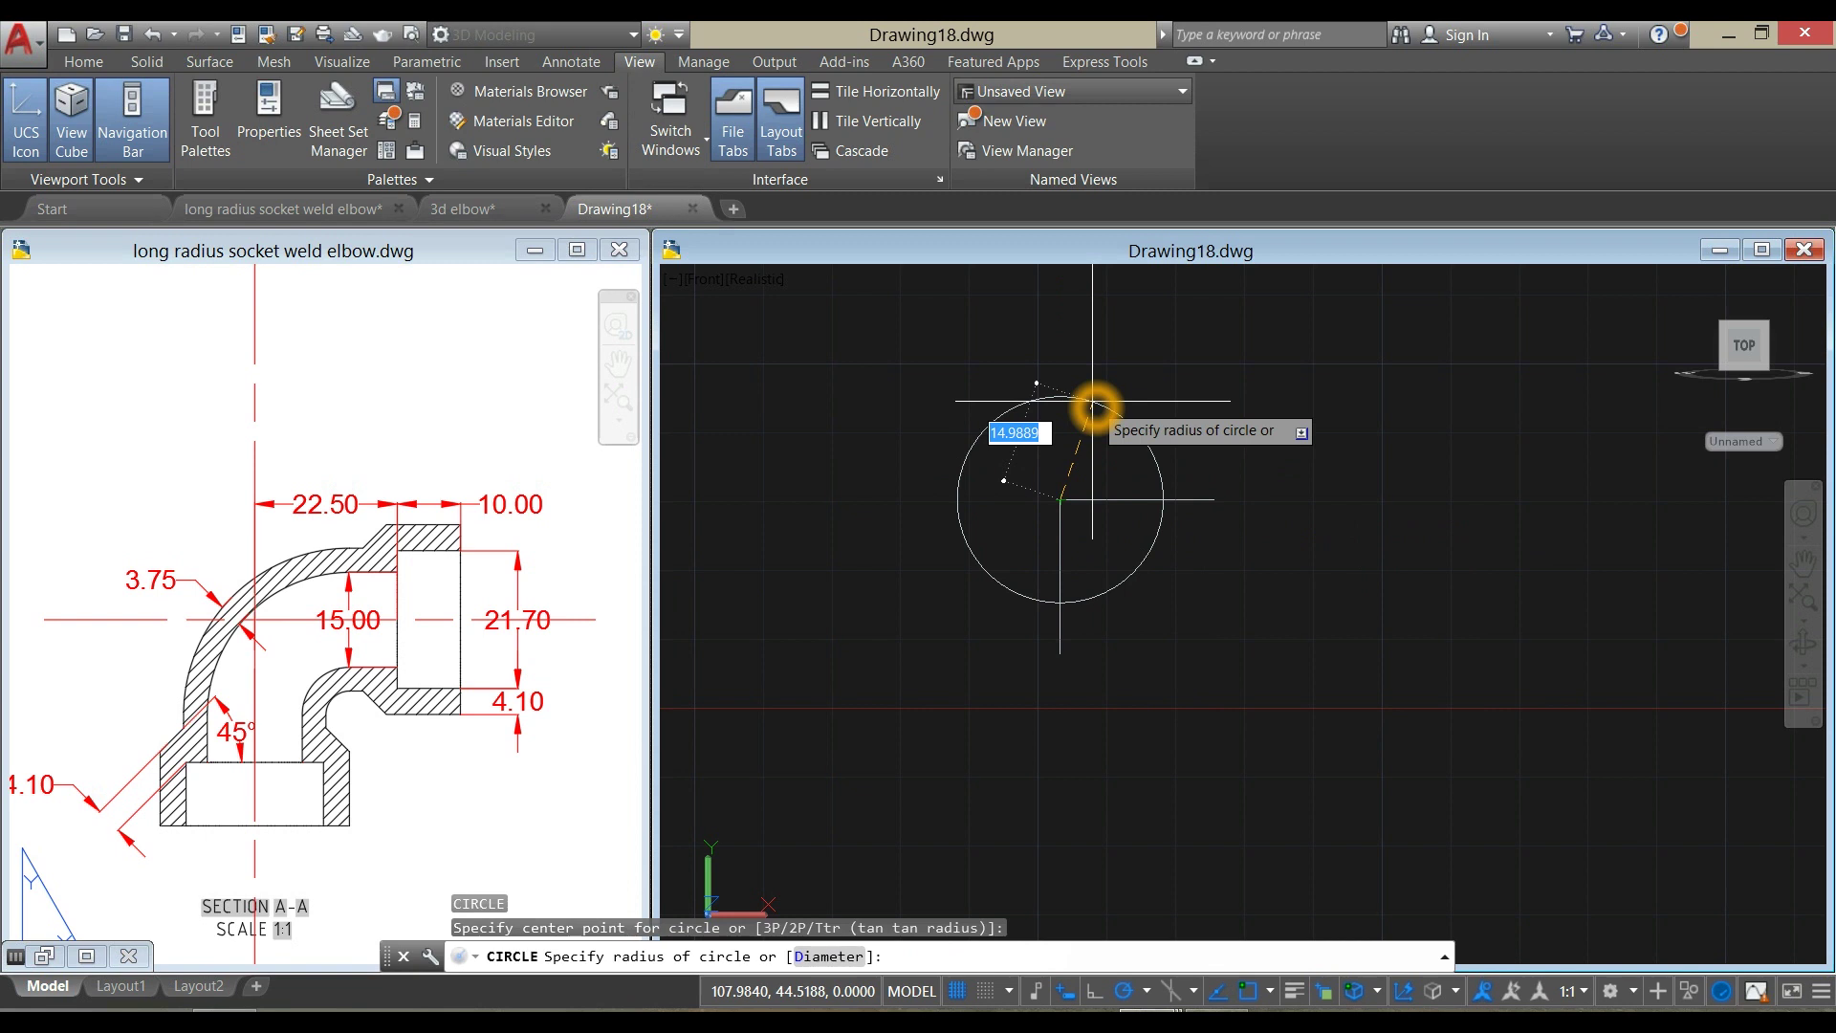
key(Return)
text(15)
key(Return)
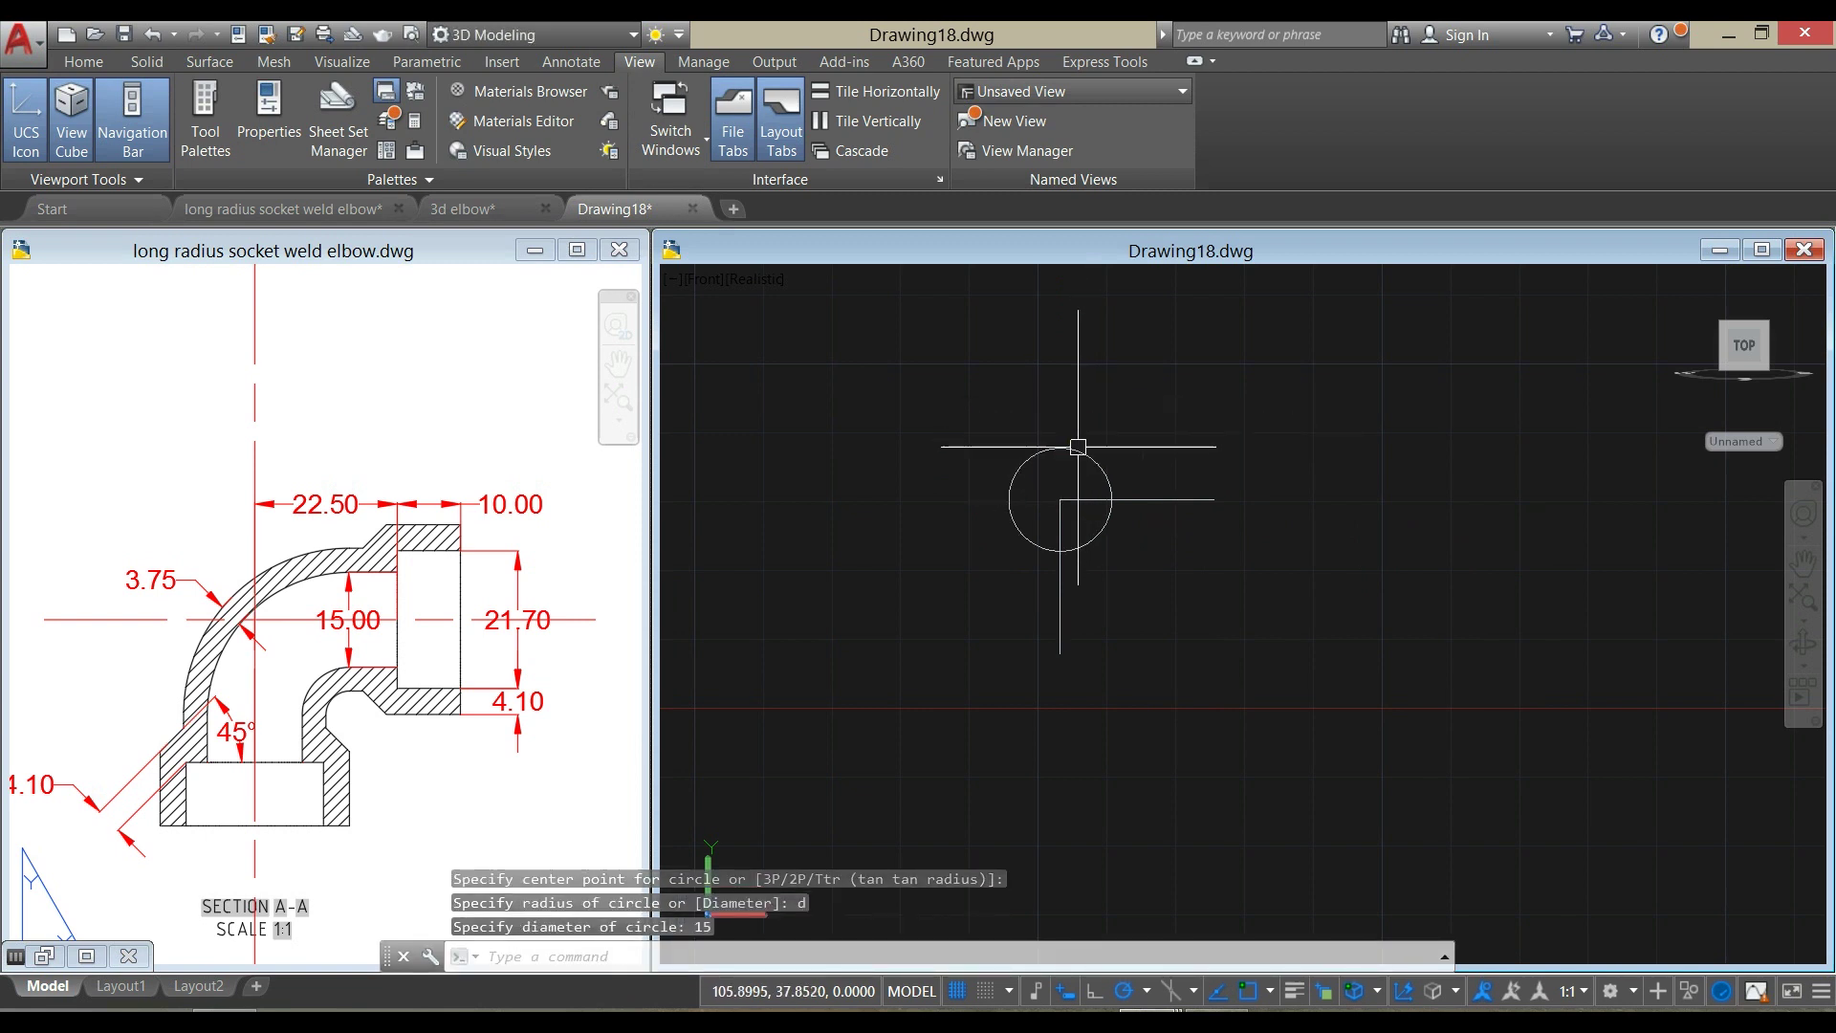
click(1080, 455)
right_click(1117, 377)
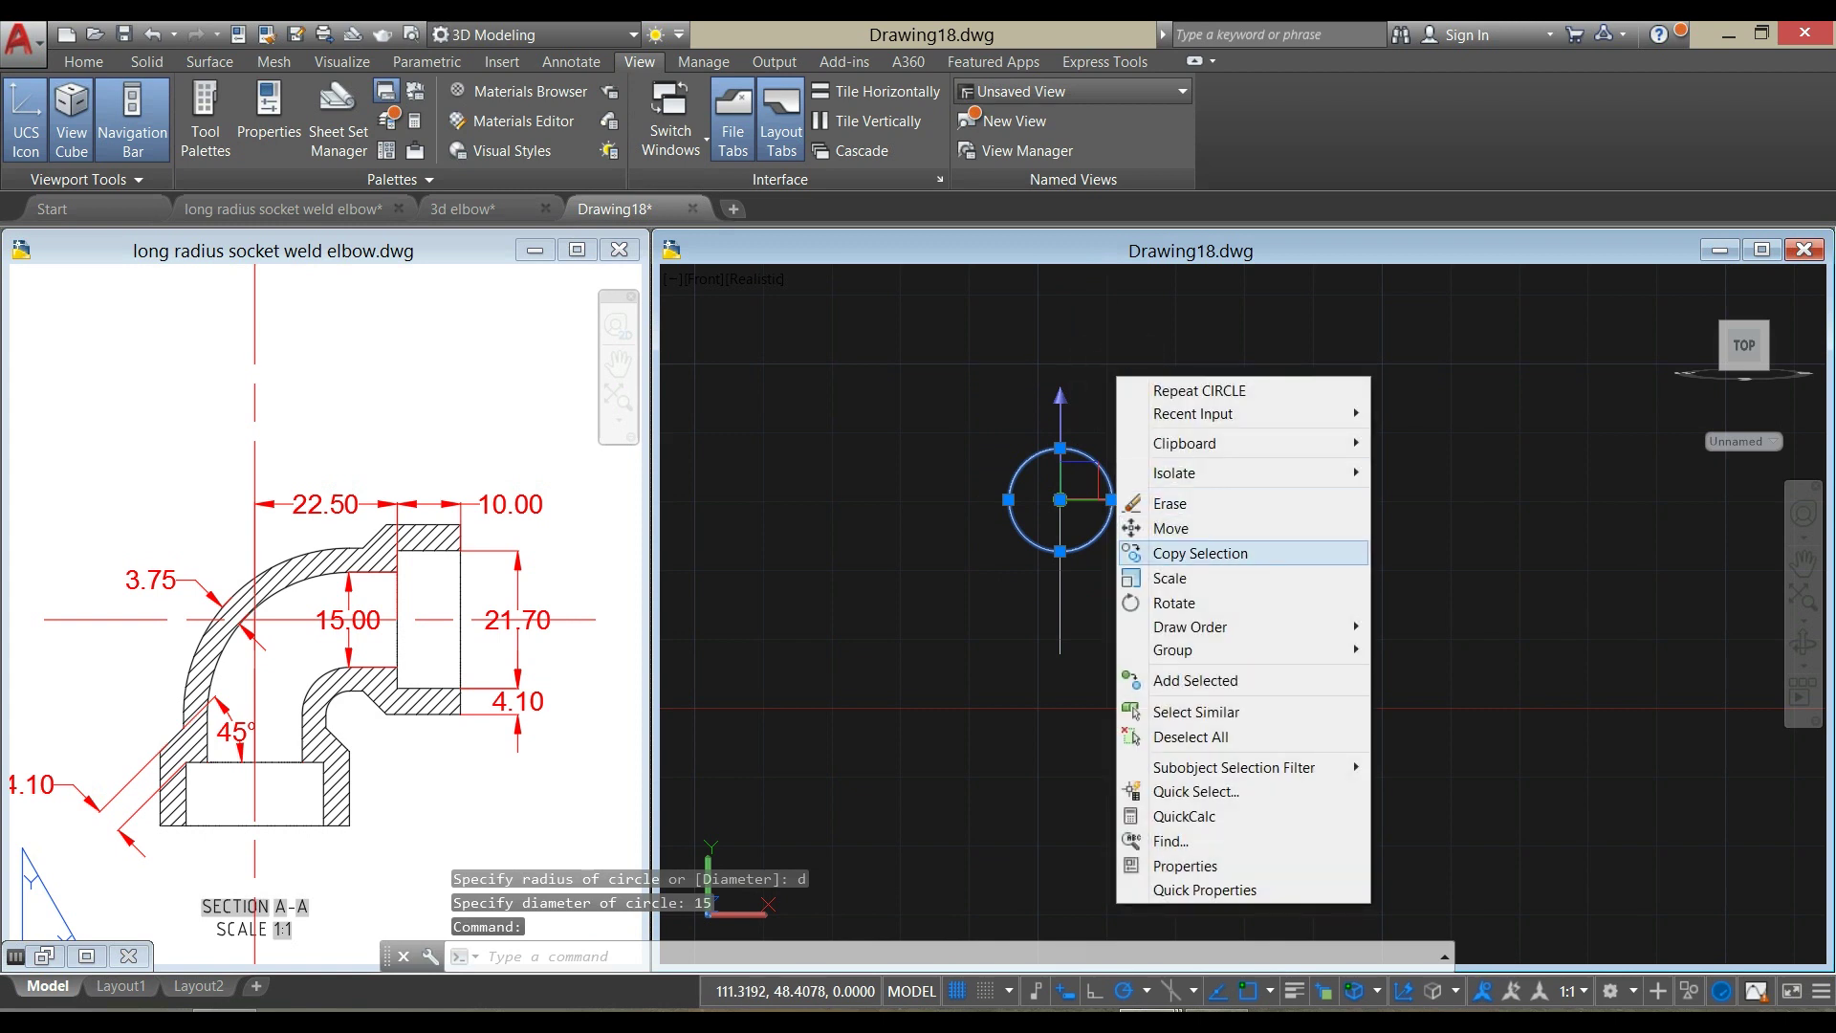
click(1169, 527)
scroll(1066, 455, up, 3)
click(1072, 465)
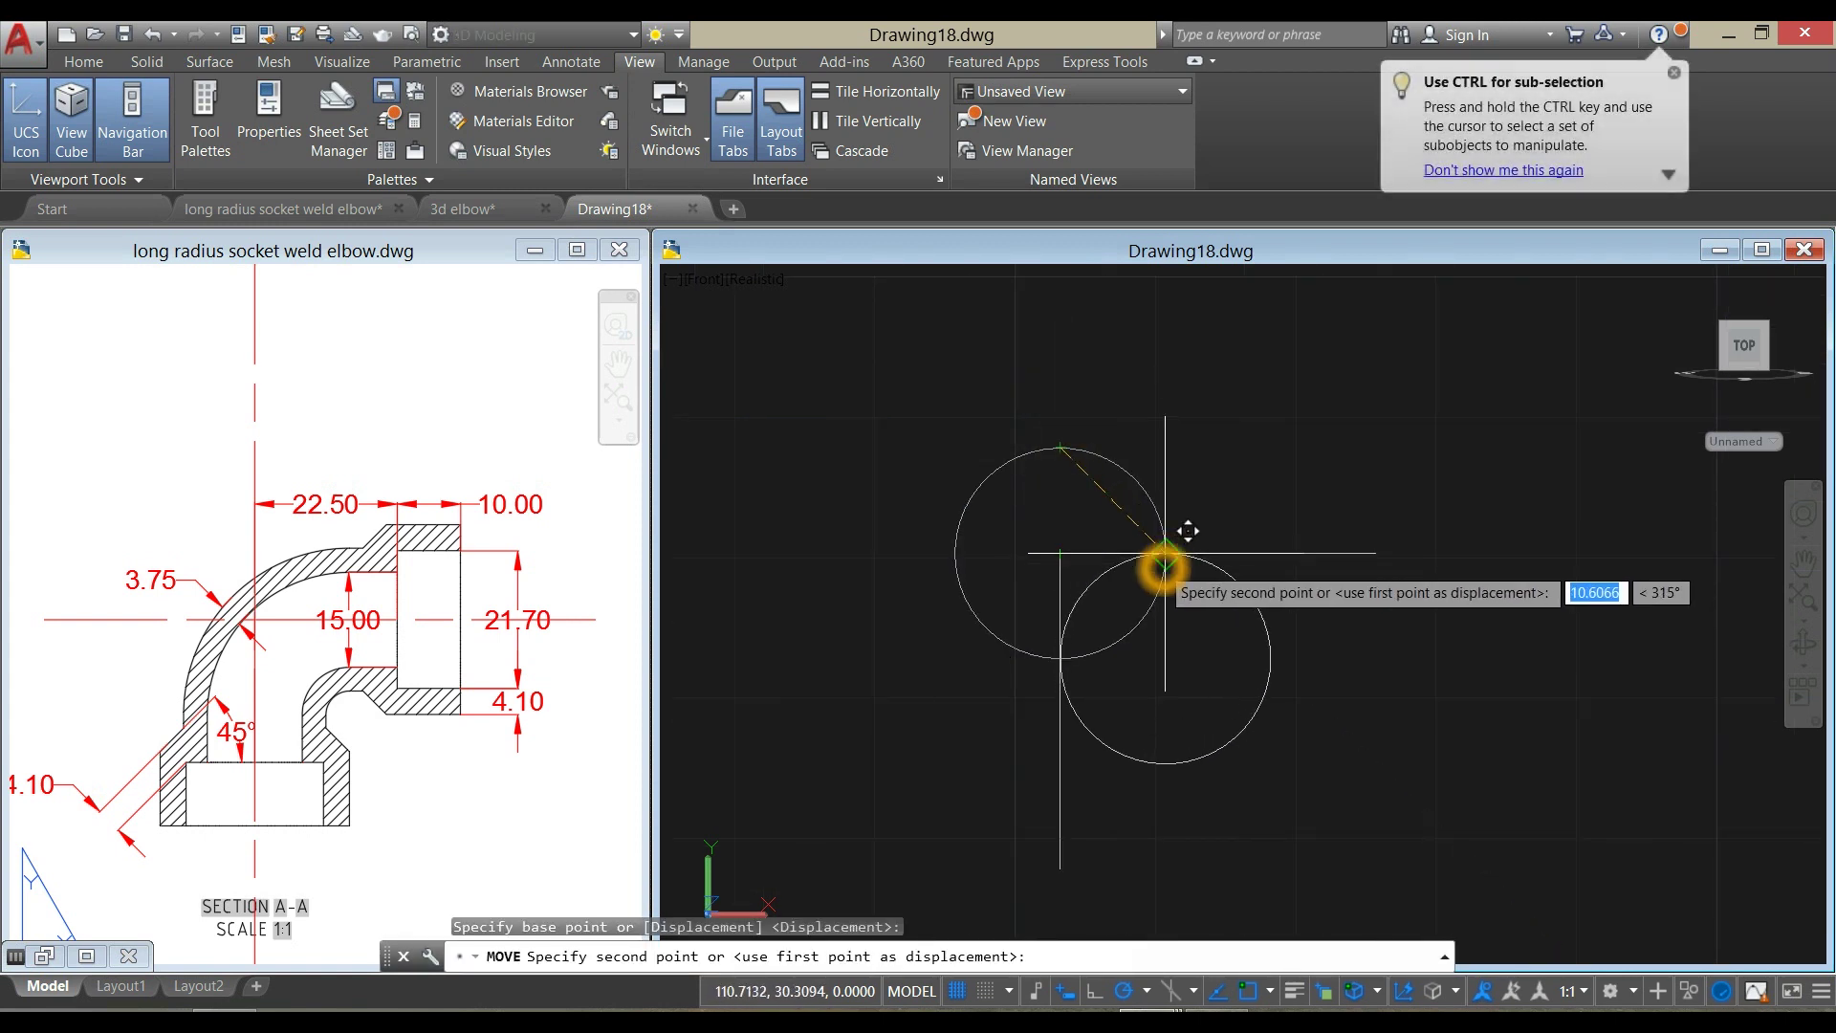
click(1165, 552)
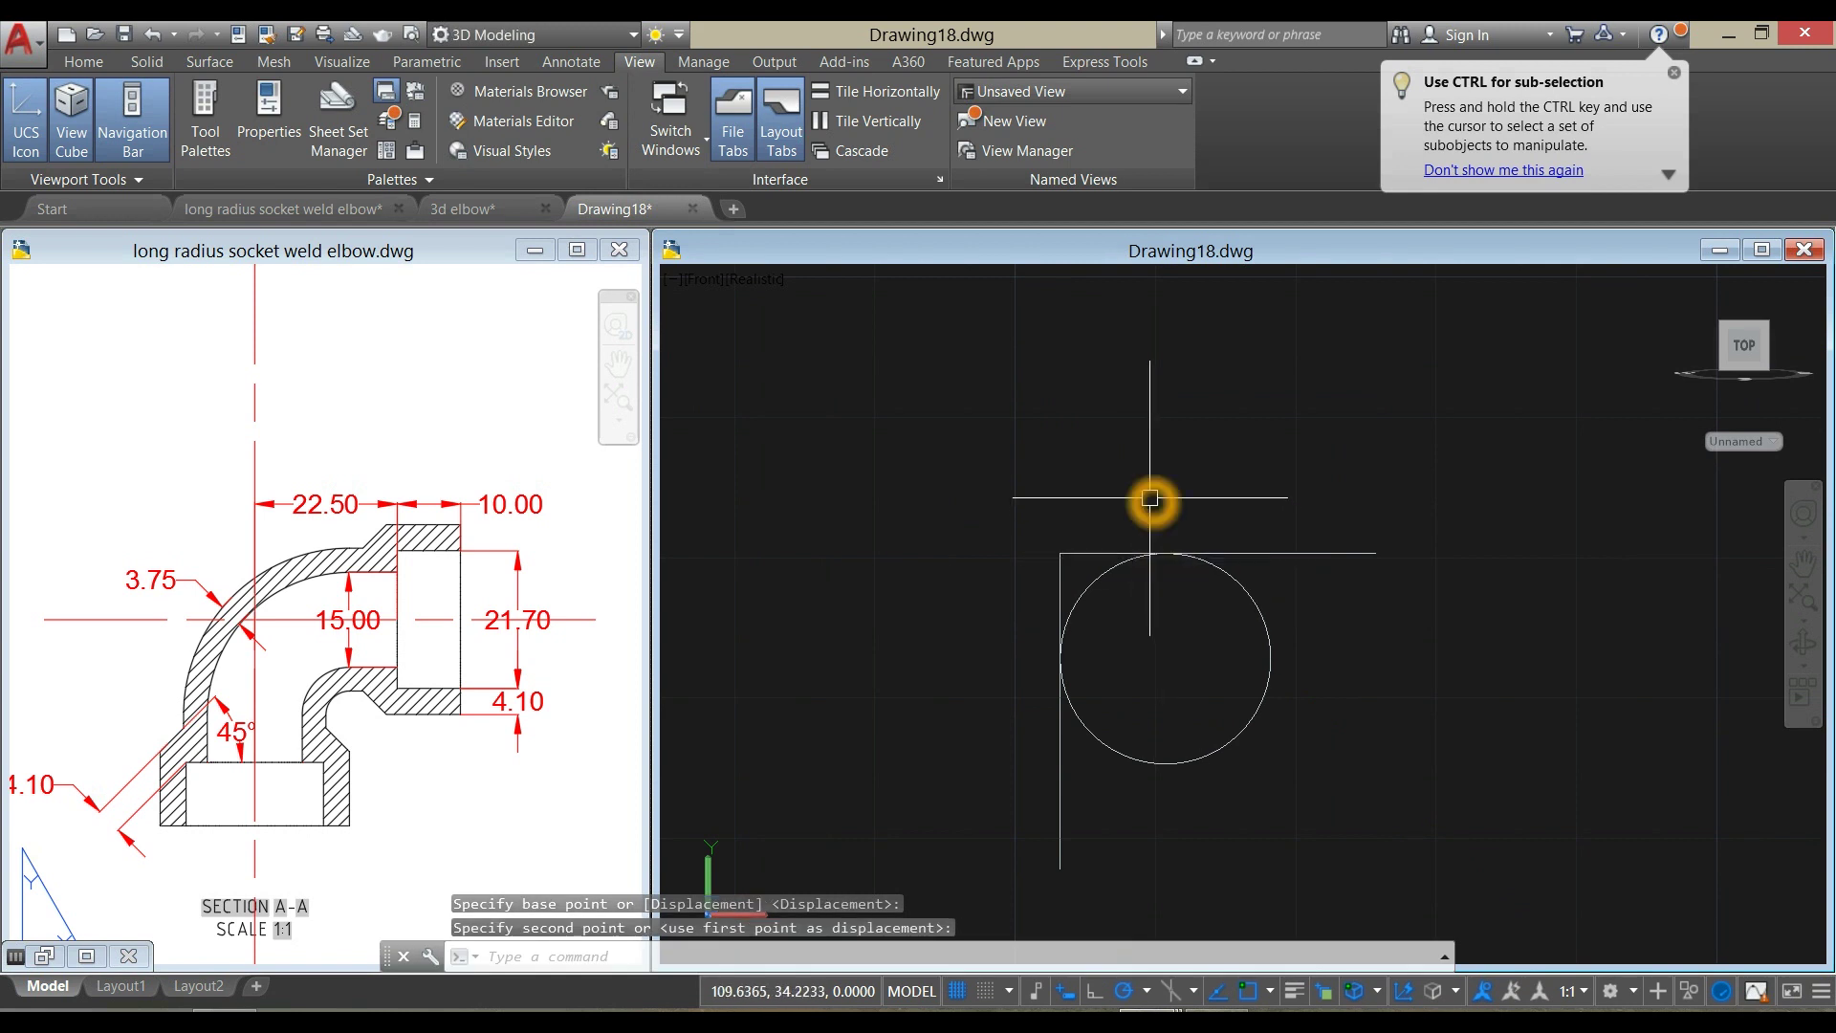
Trim the circle and the square corner, leaving a quarter arc between the lines
key(Return)
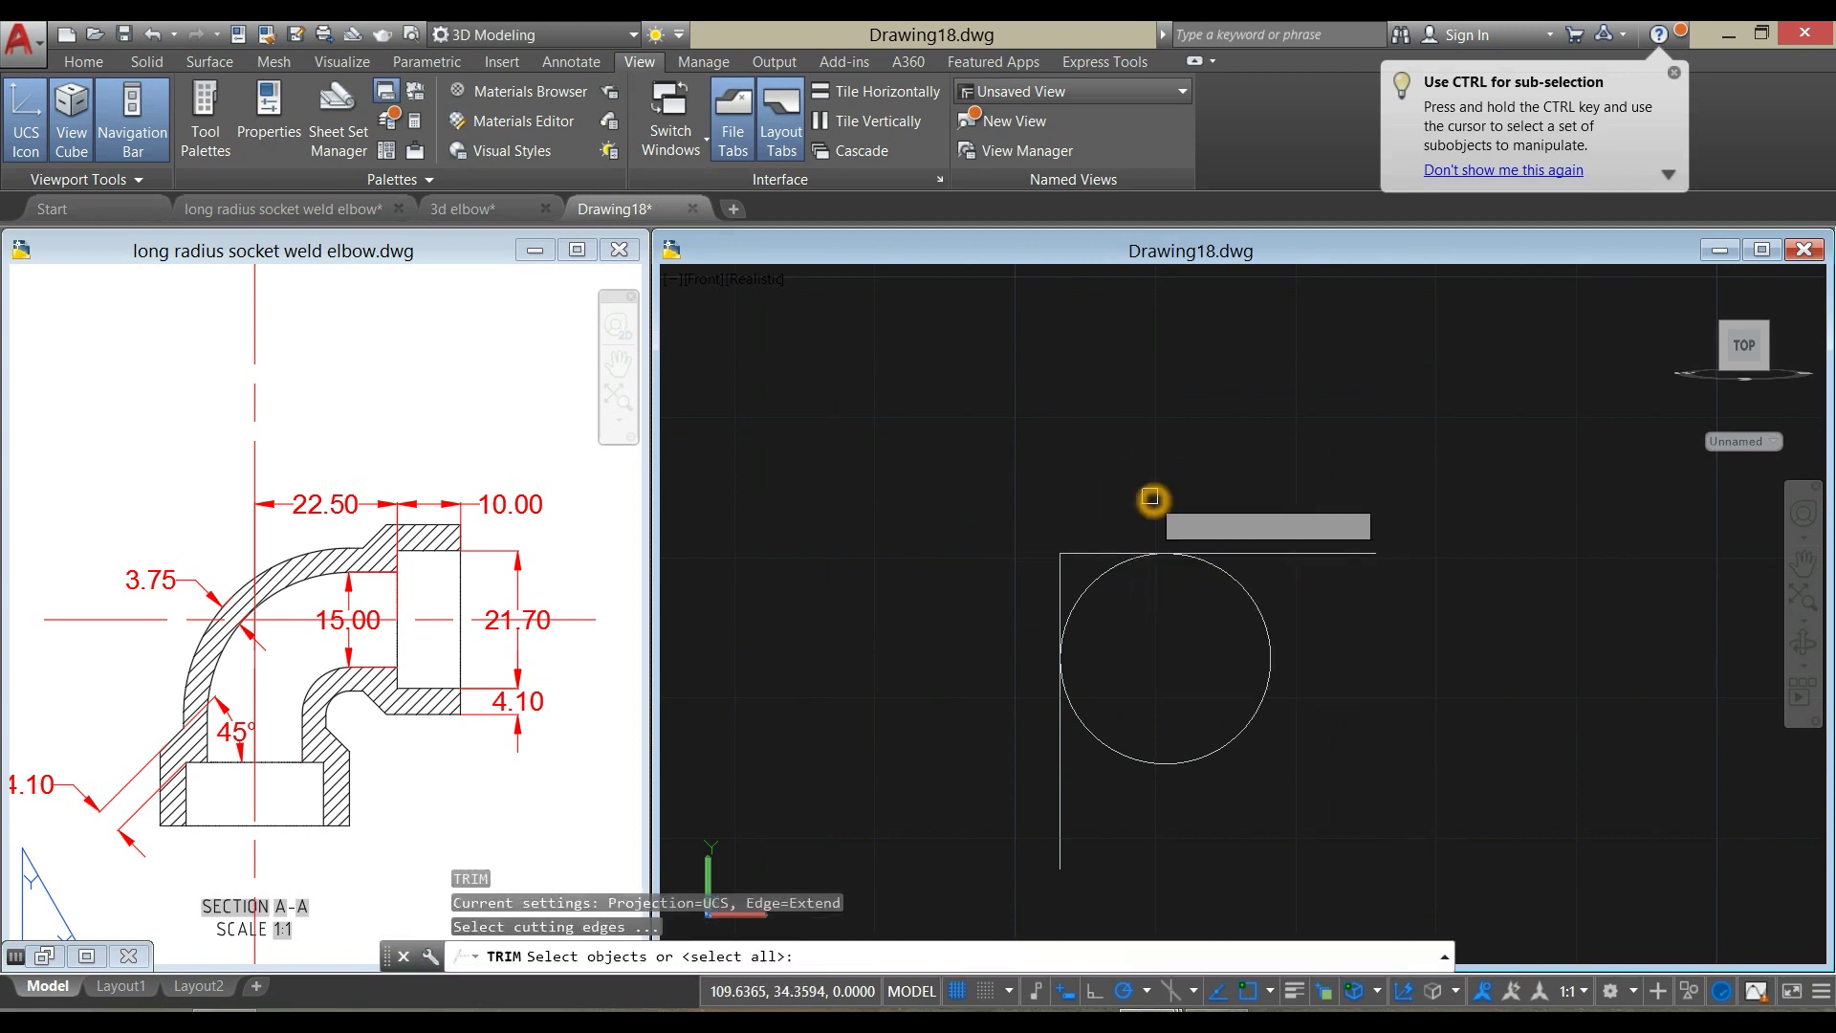
key(Return)
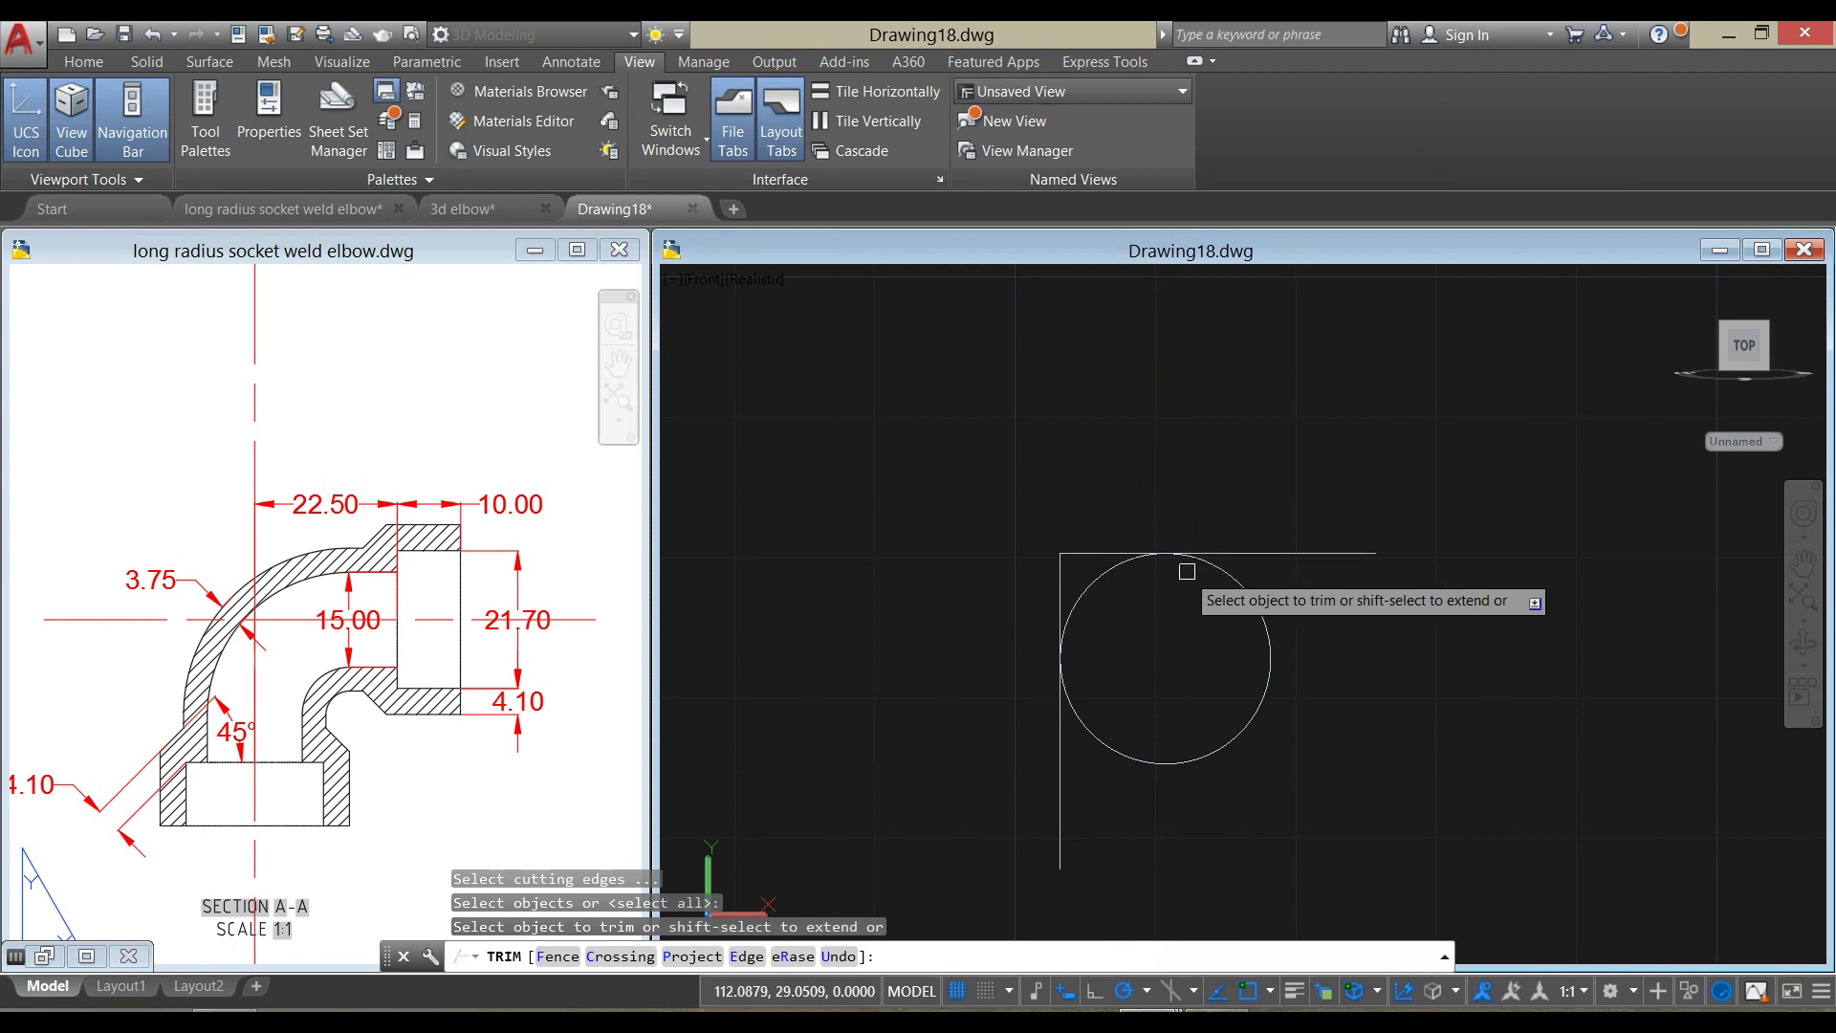
click(1228, 576)
click(1102, 548)
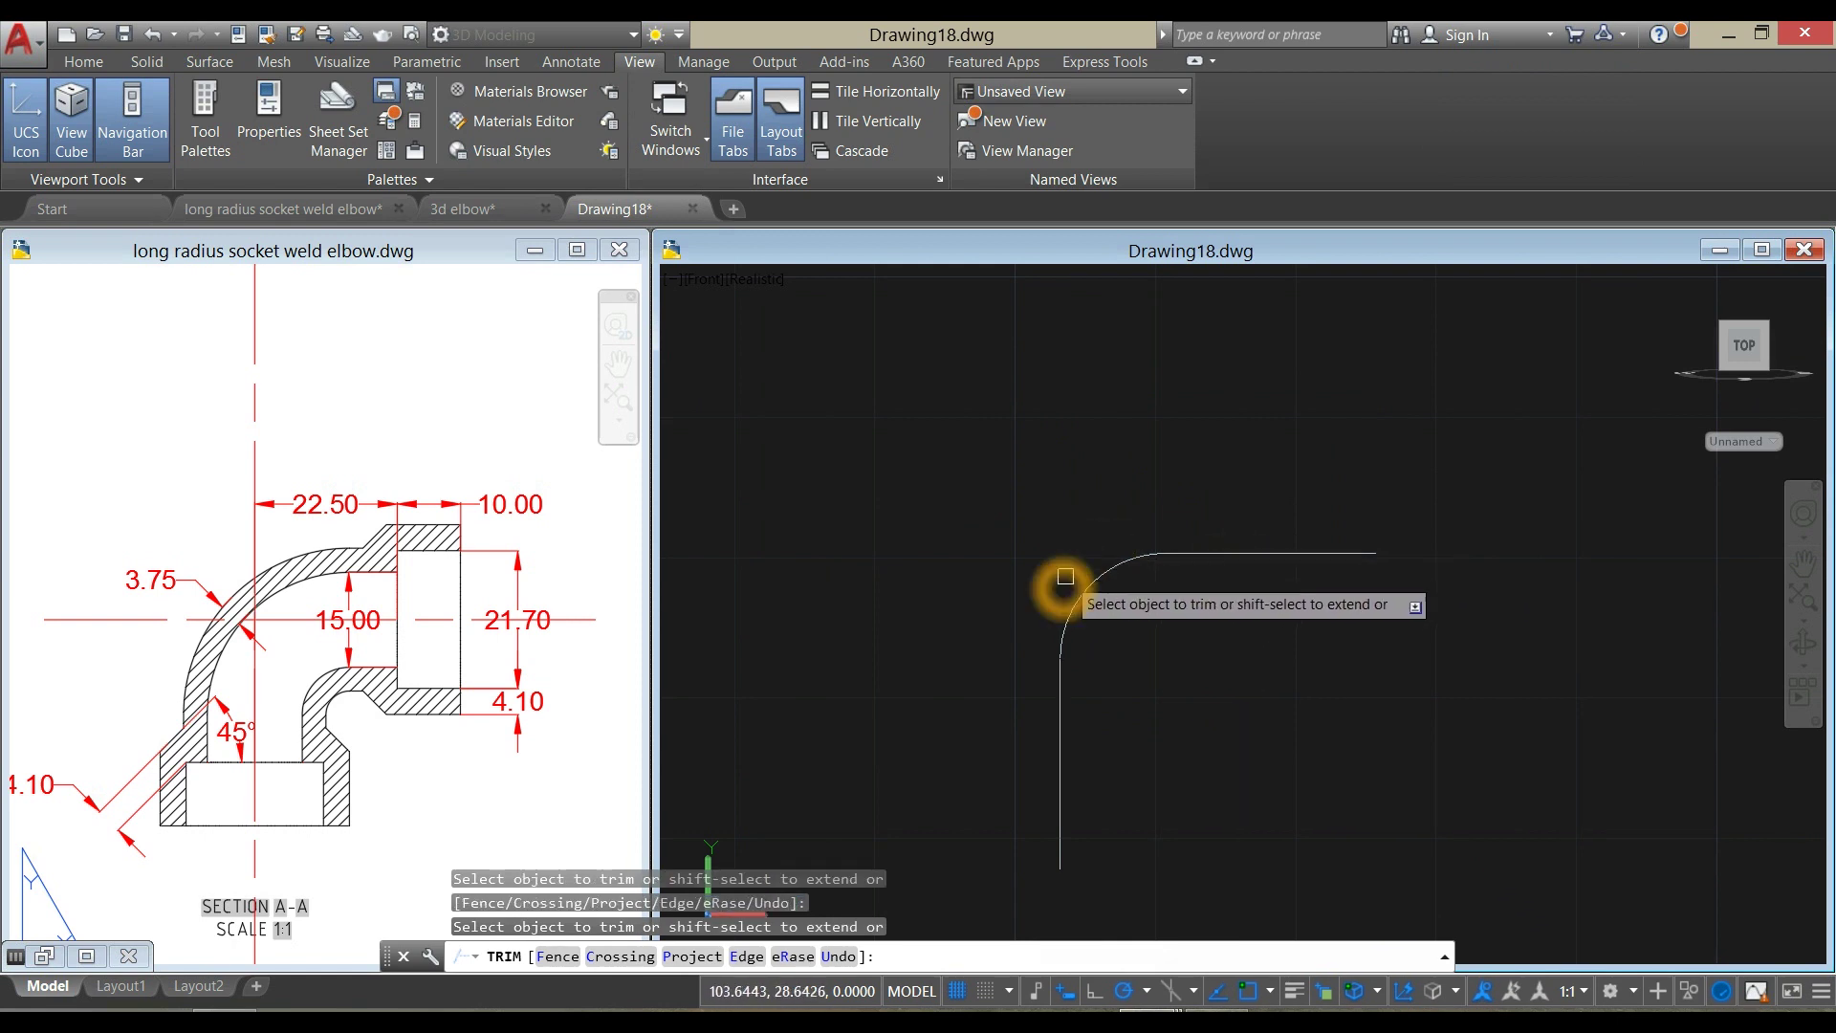
right_click(1094, 505)
click(1129, 516)
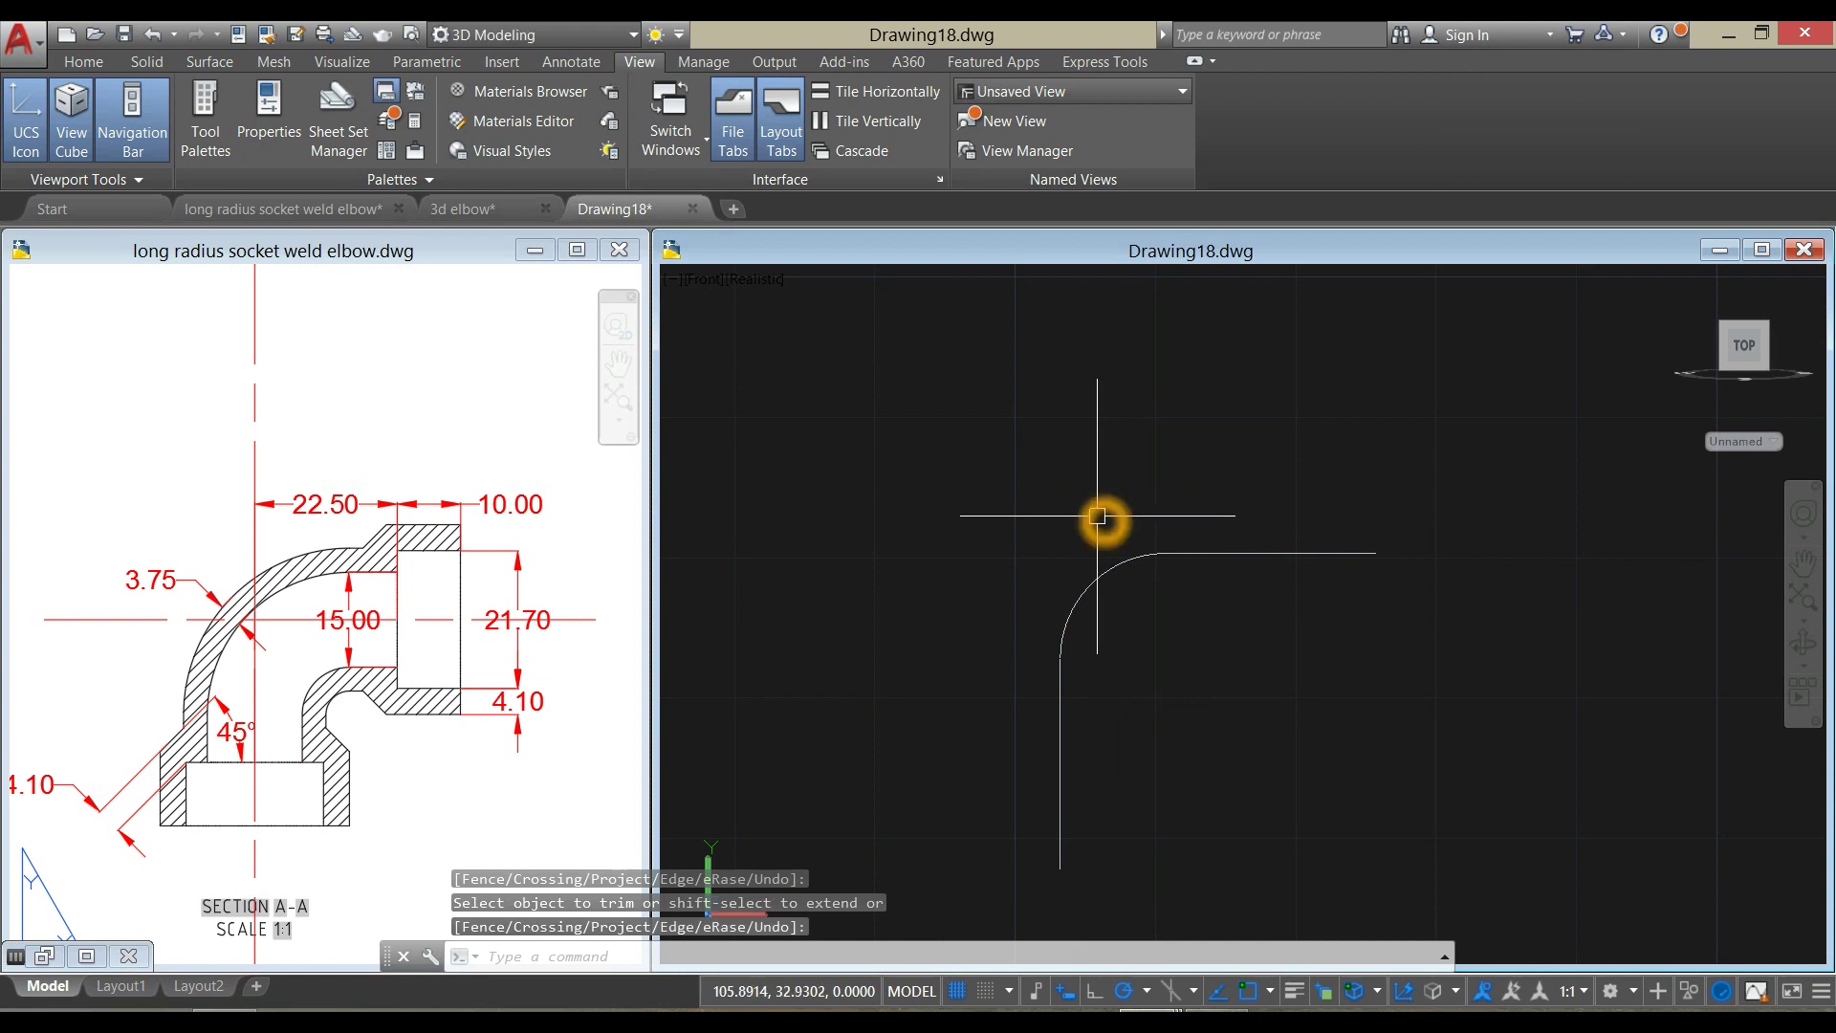
key(Return)
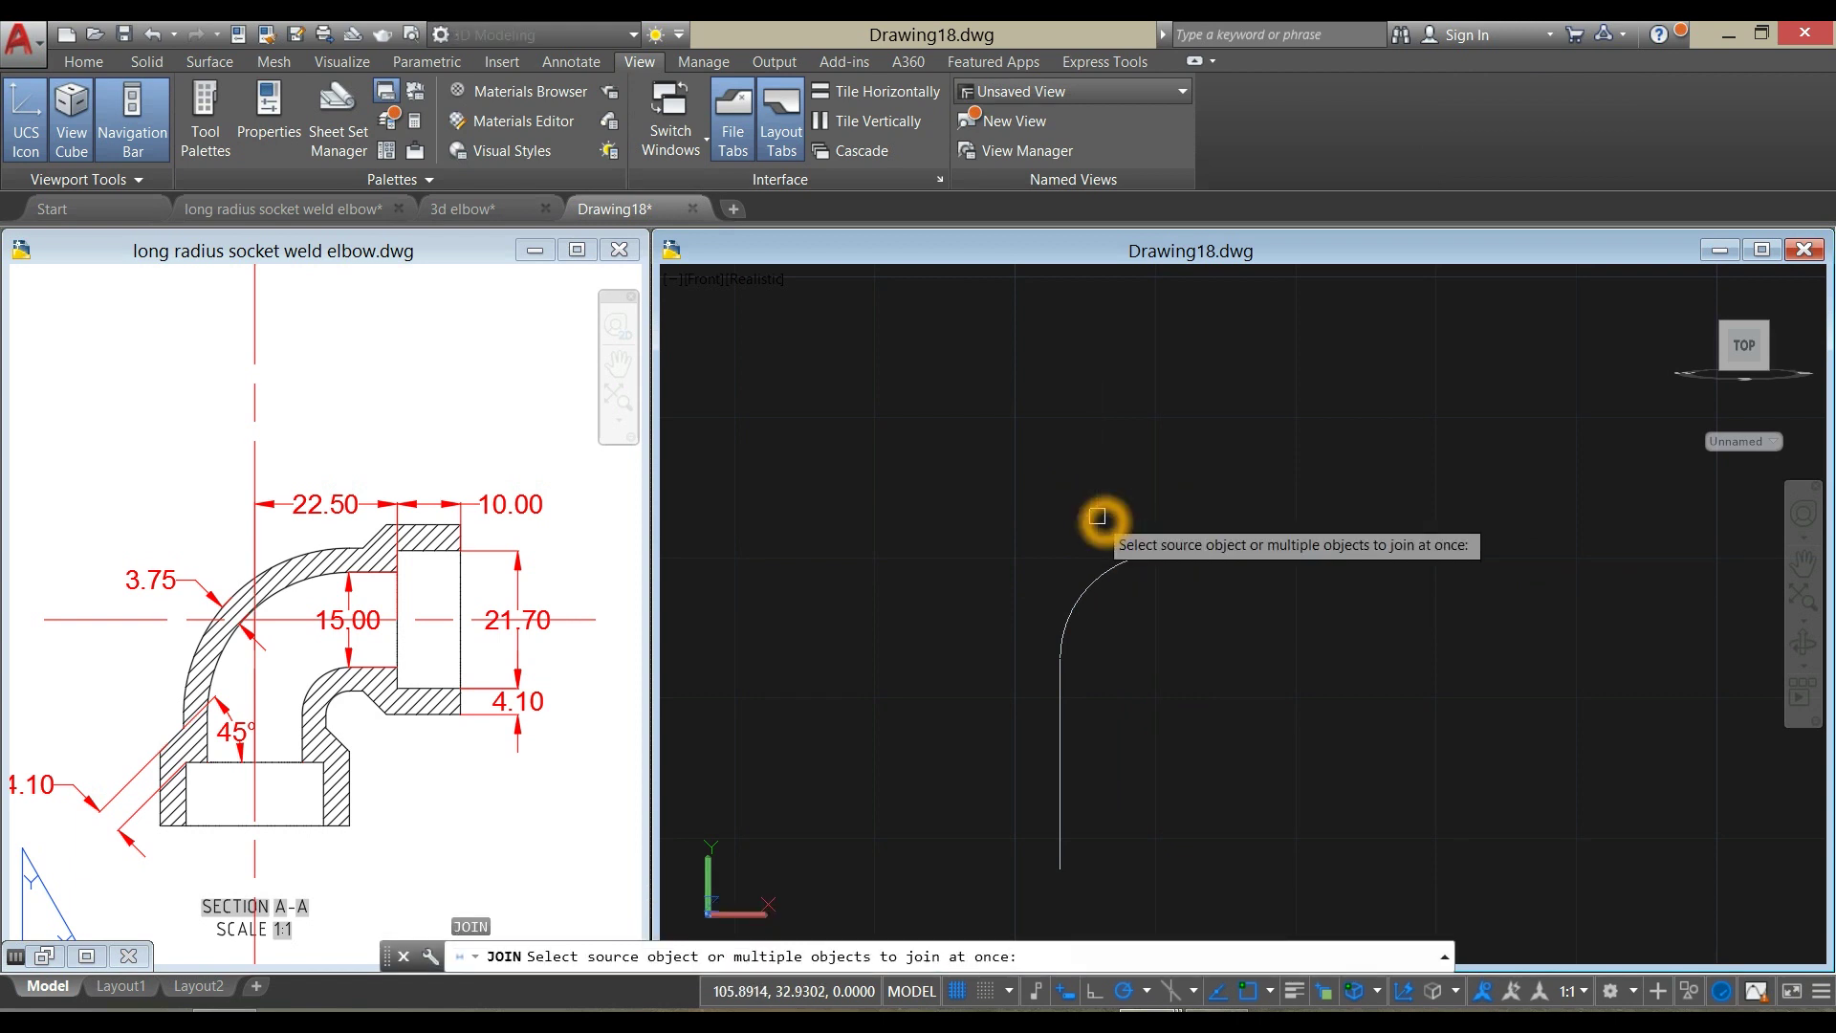
Join the vertical line, corner arc and horizontal line into one polyline and verify it
scroll(1098, 516, down, 3)
click(1020, 478)
click(1278, 684)
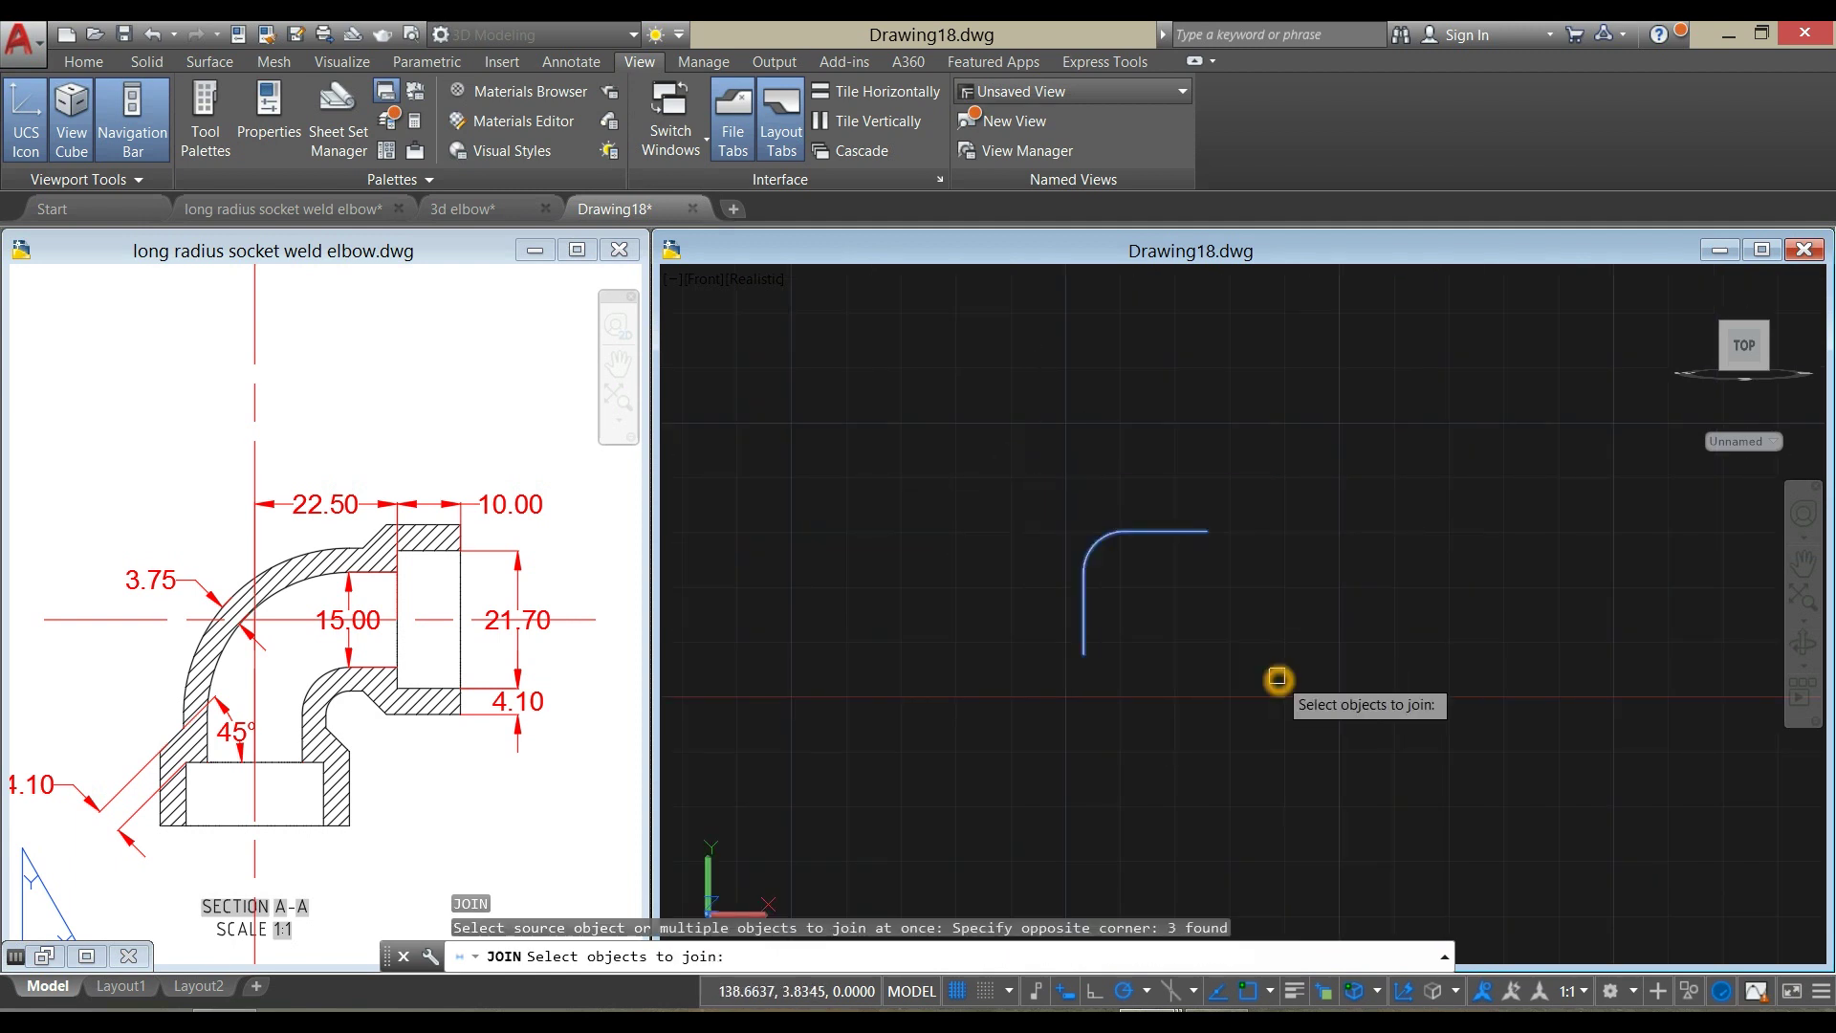
right_click(1202, 473)
scroll(1136, 508, up, 2)
click(1142, 537)
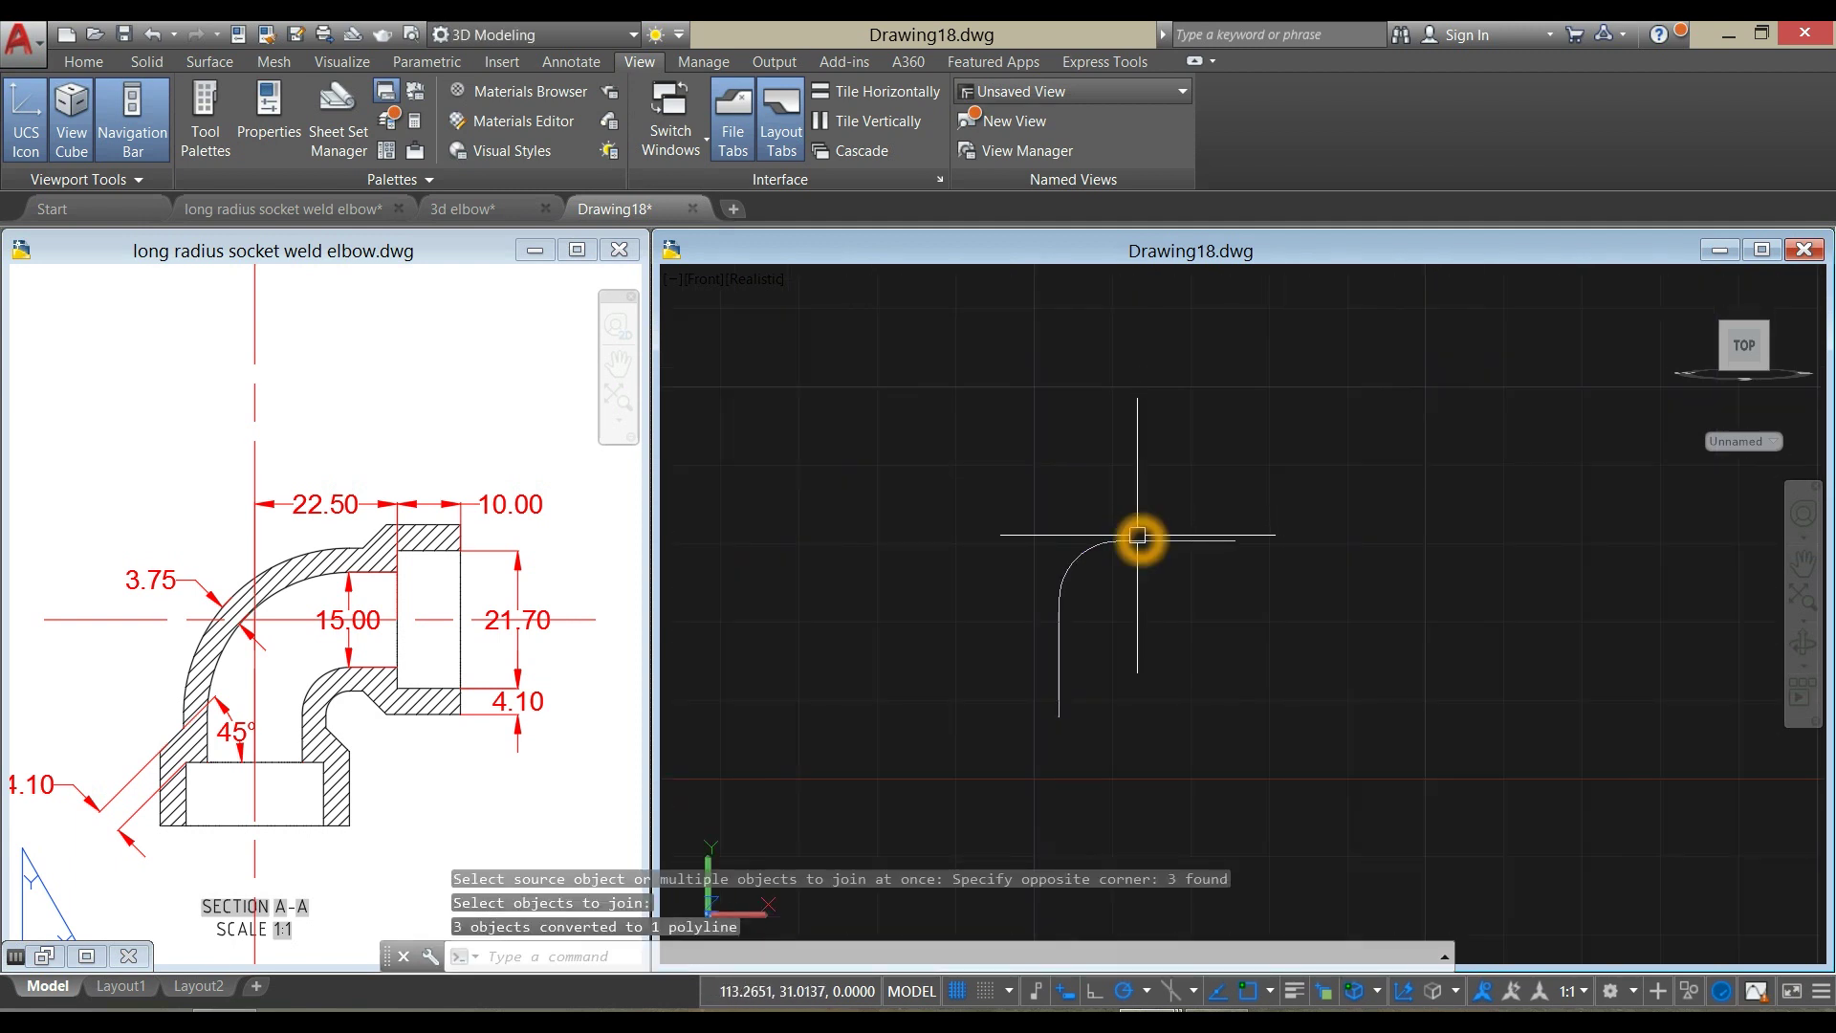
key(Escape)
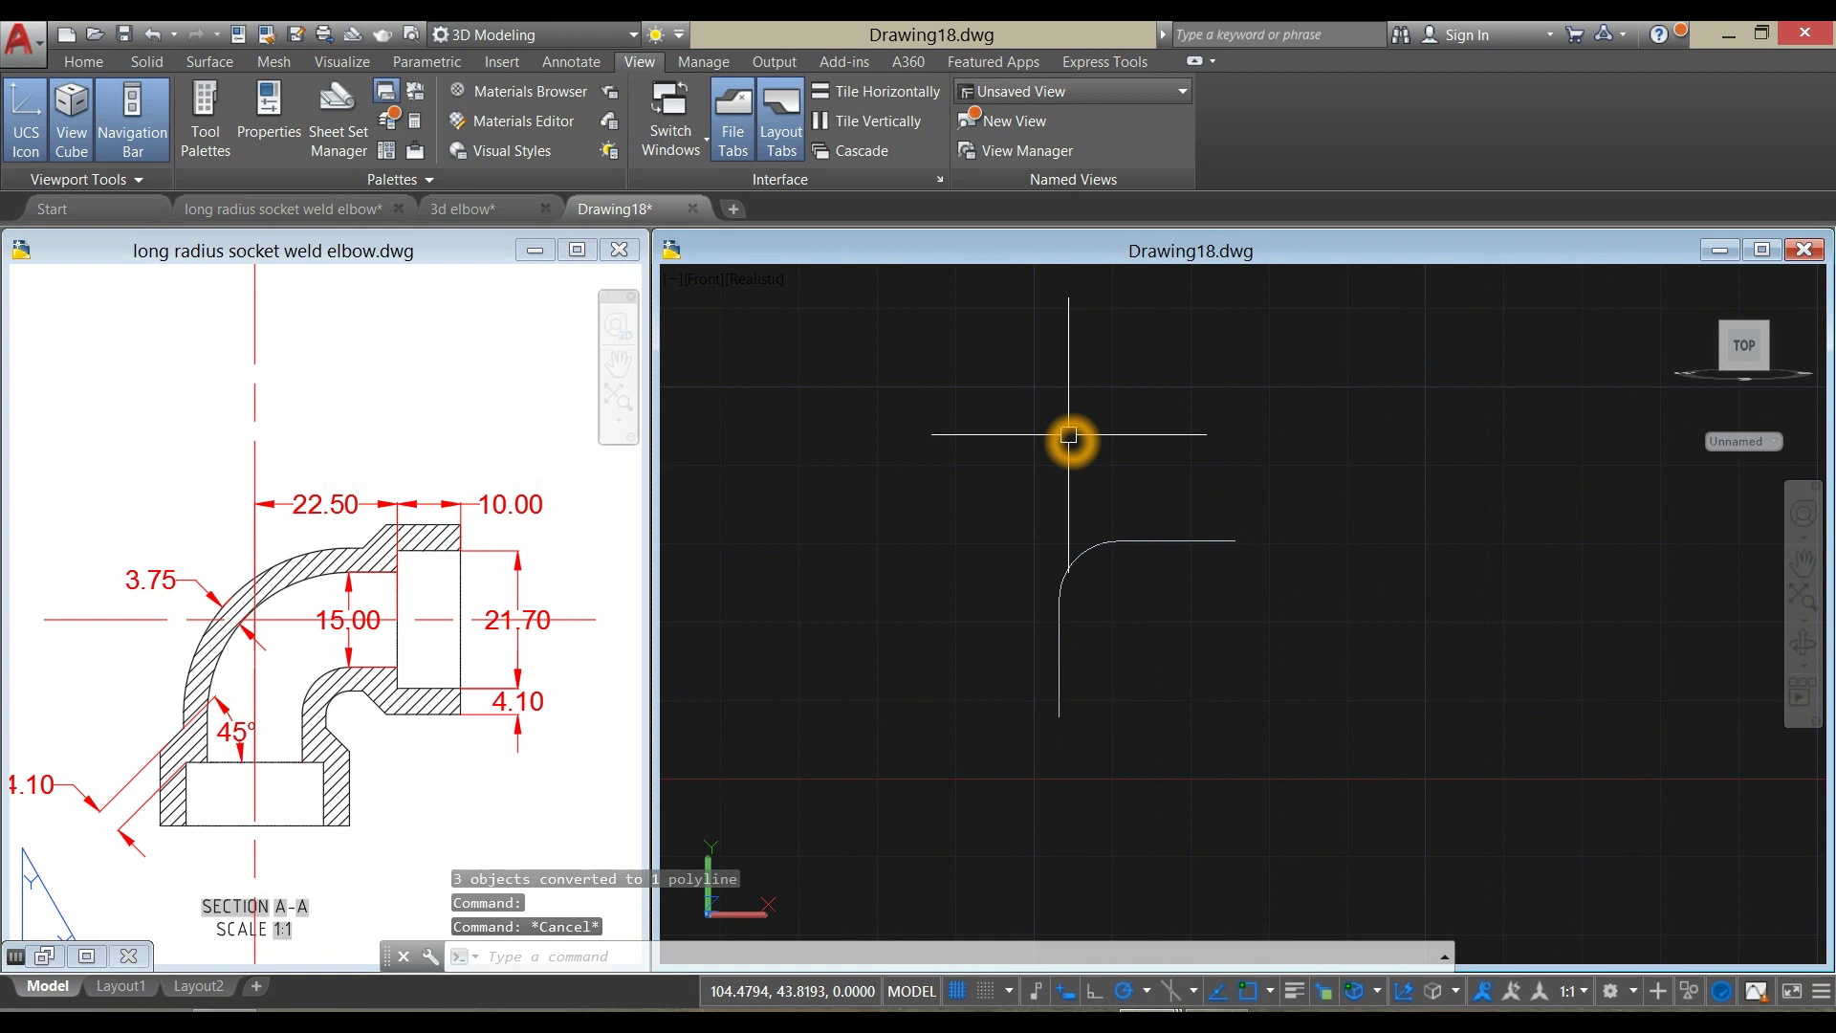
key(Return)
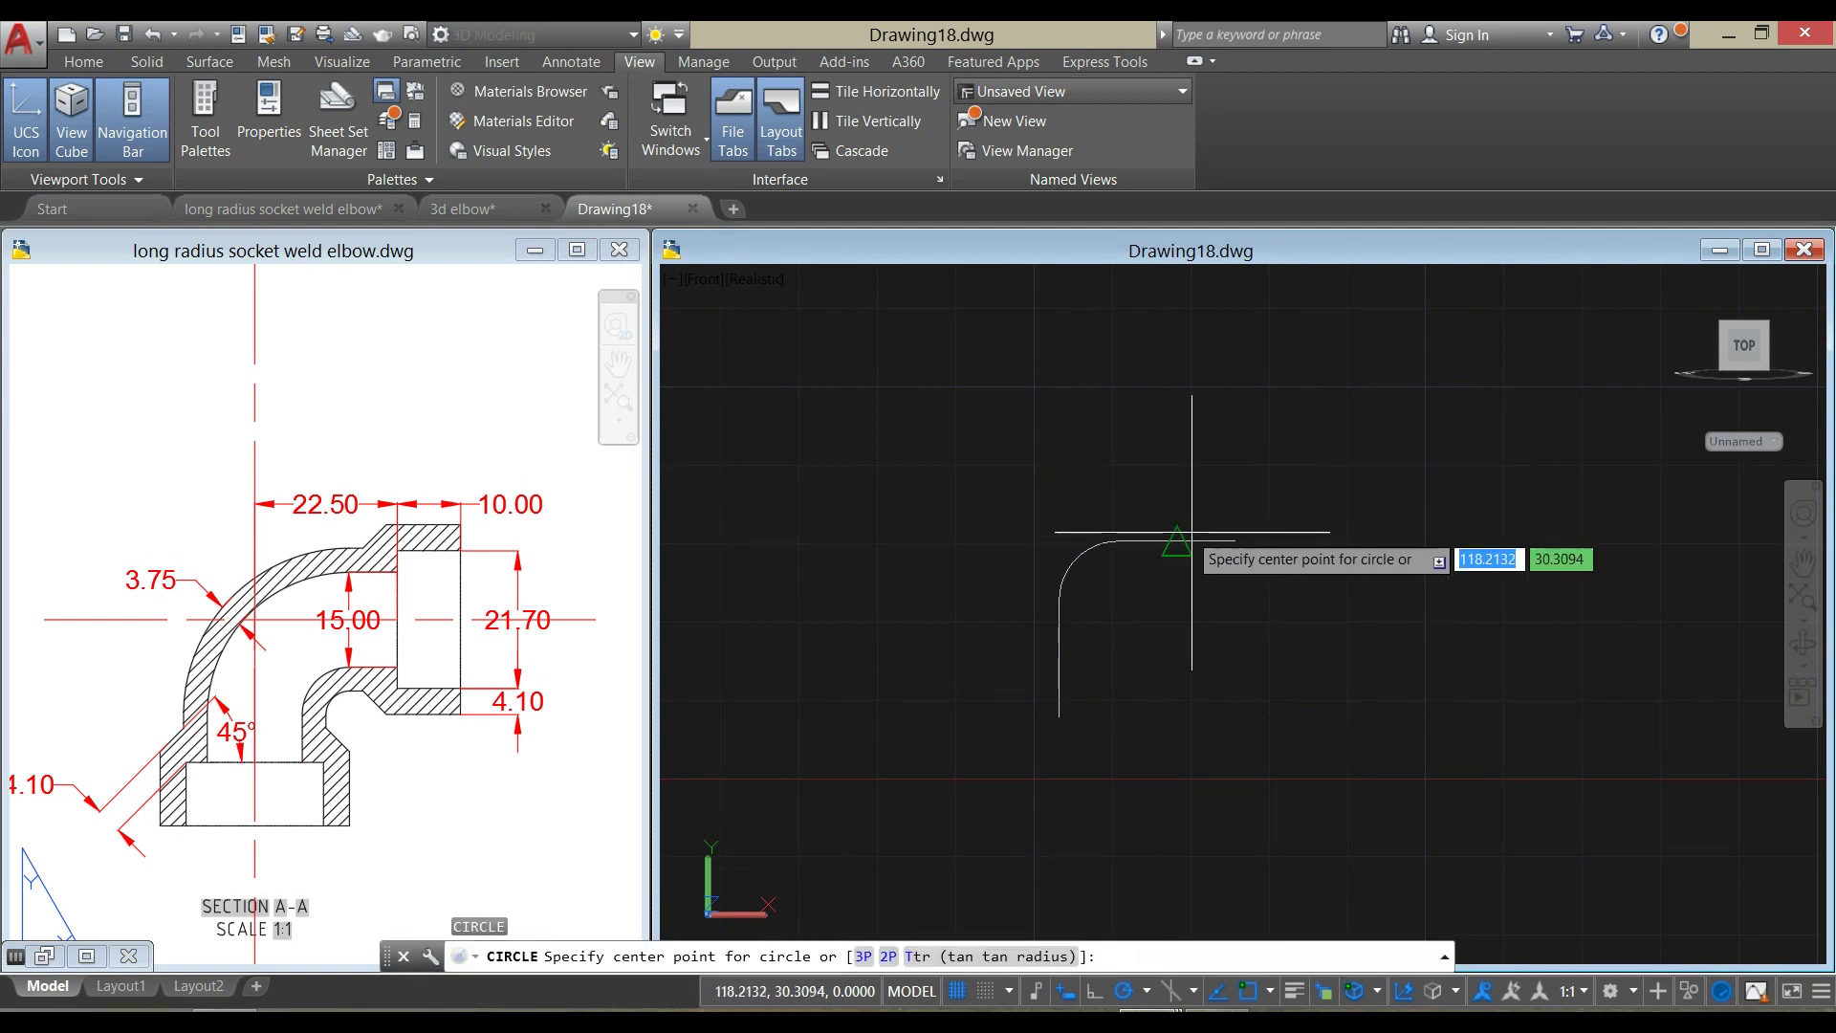
Place a diameter-15 circle centred on the horizontal line's free end
click(1243, 551)
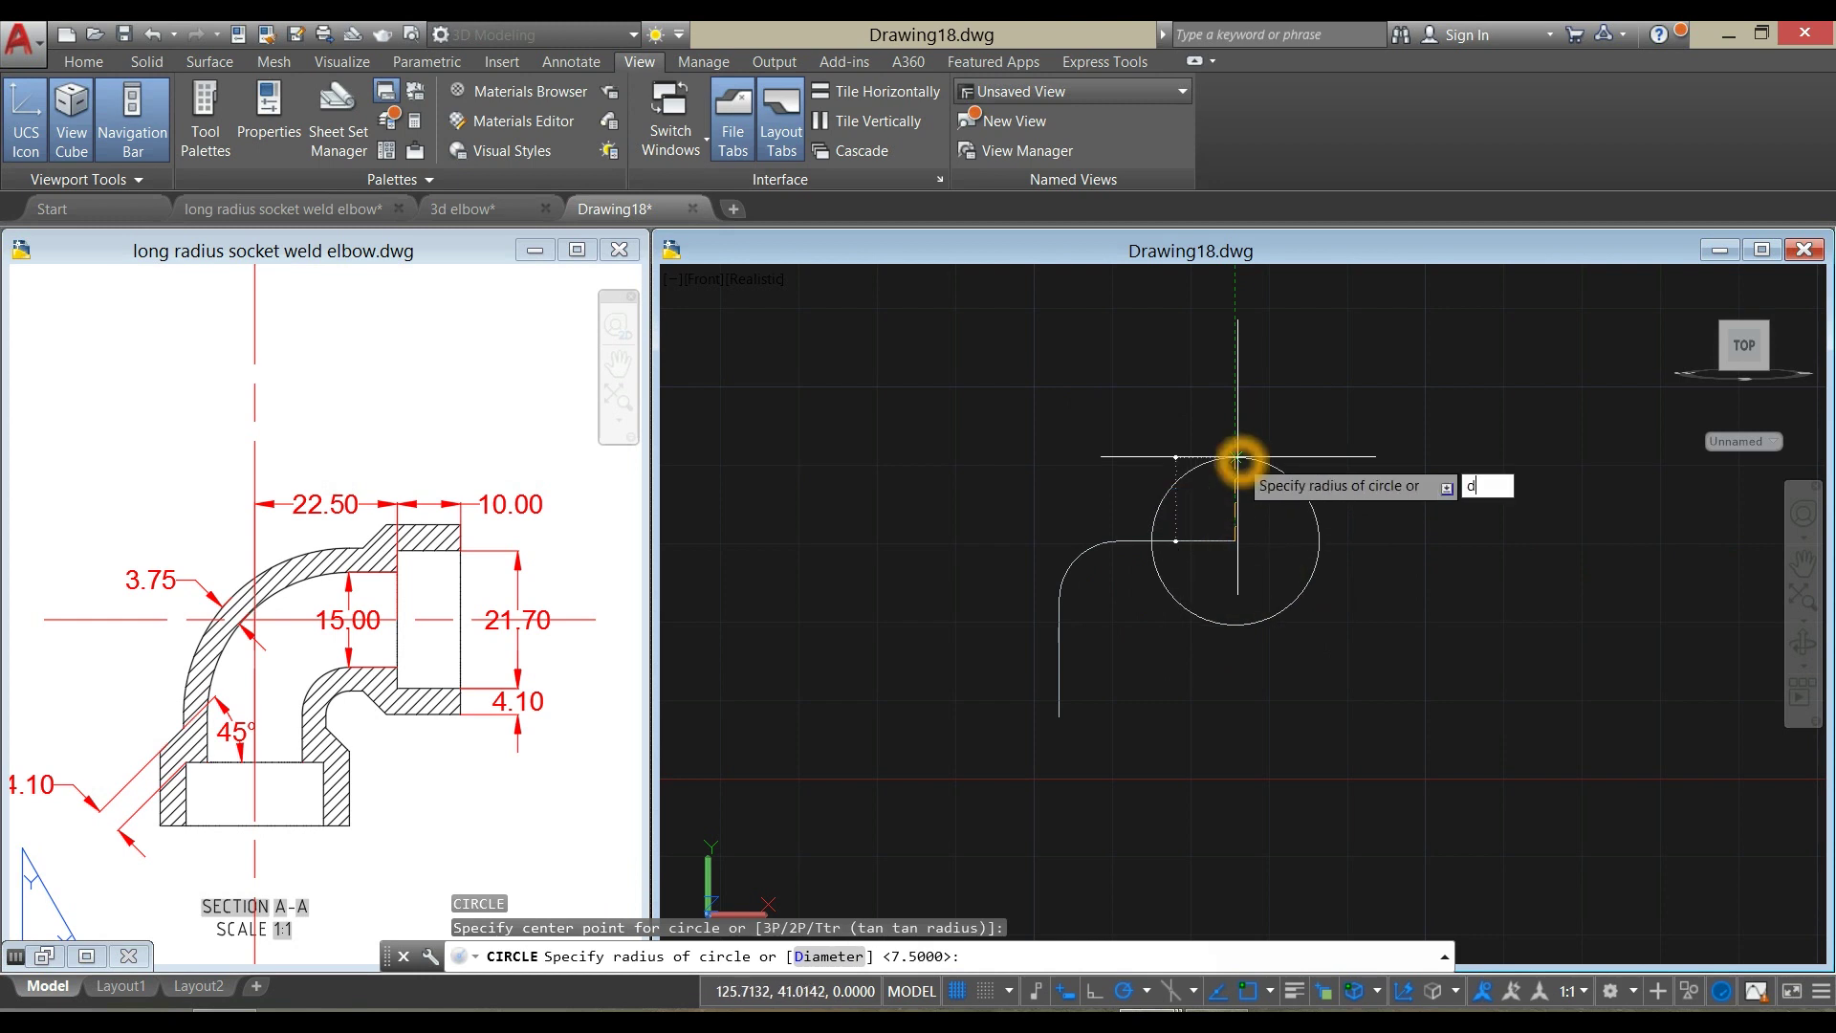
key(Return)
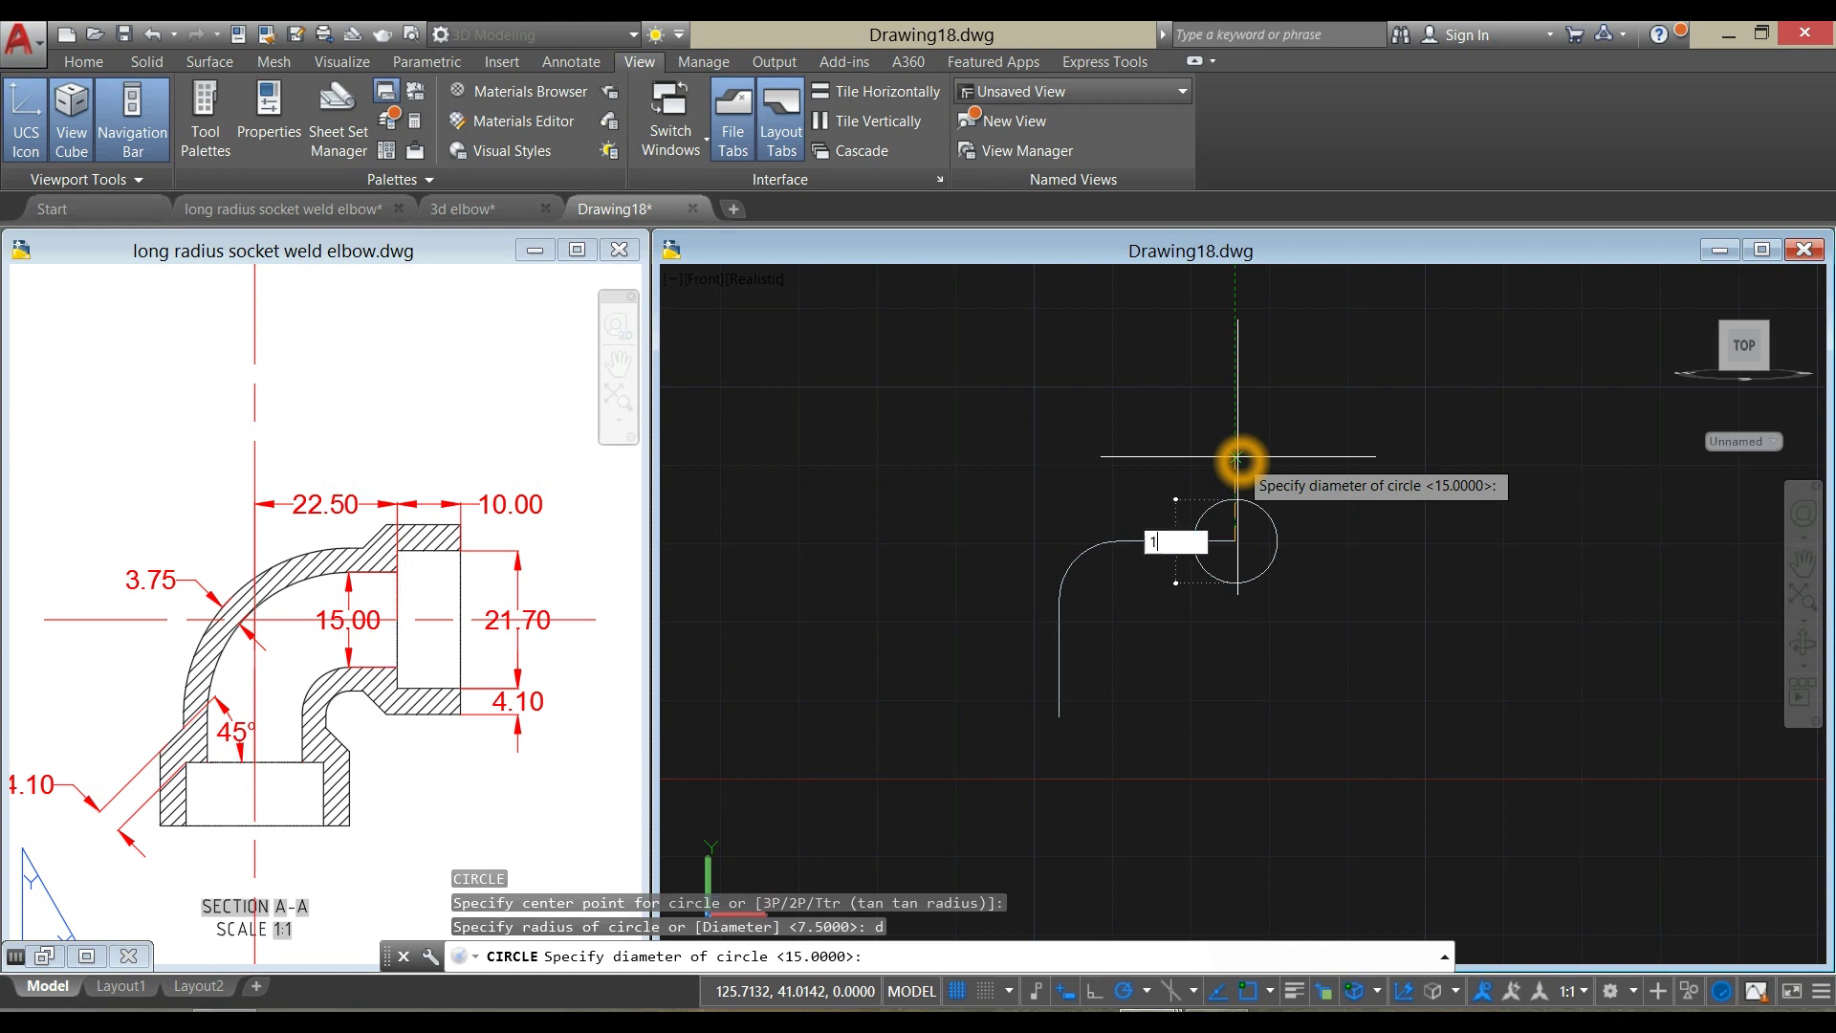
key(Return)
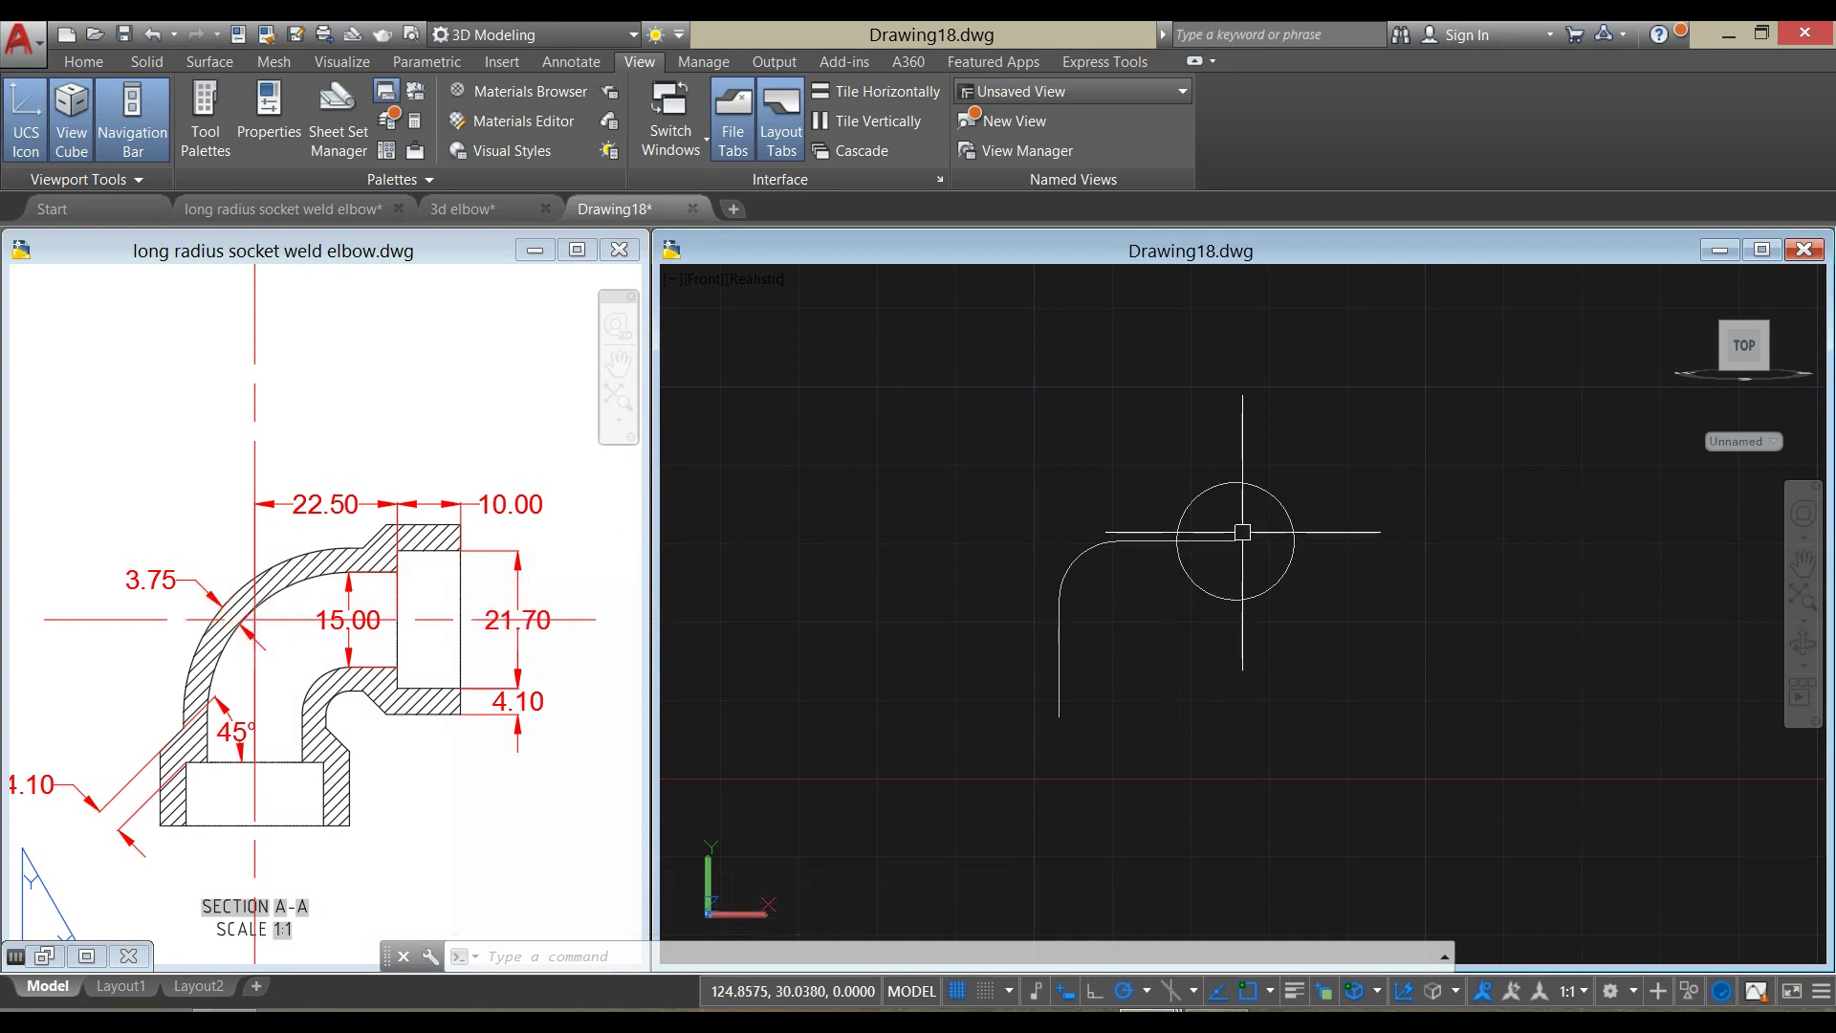
Offset the 15-diameter circle 3.75 outward to create an outer circle
text(o)
key(Return)
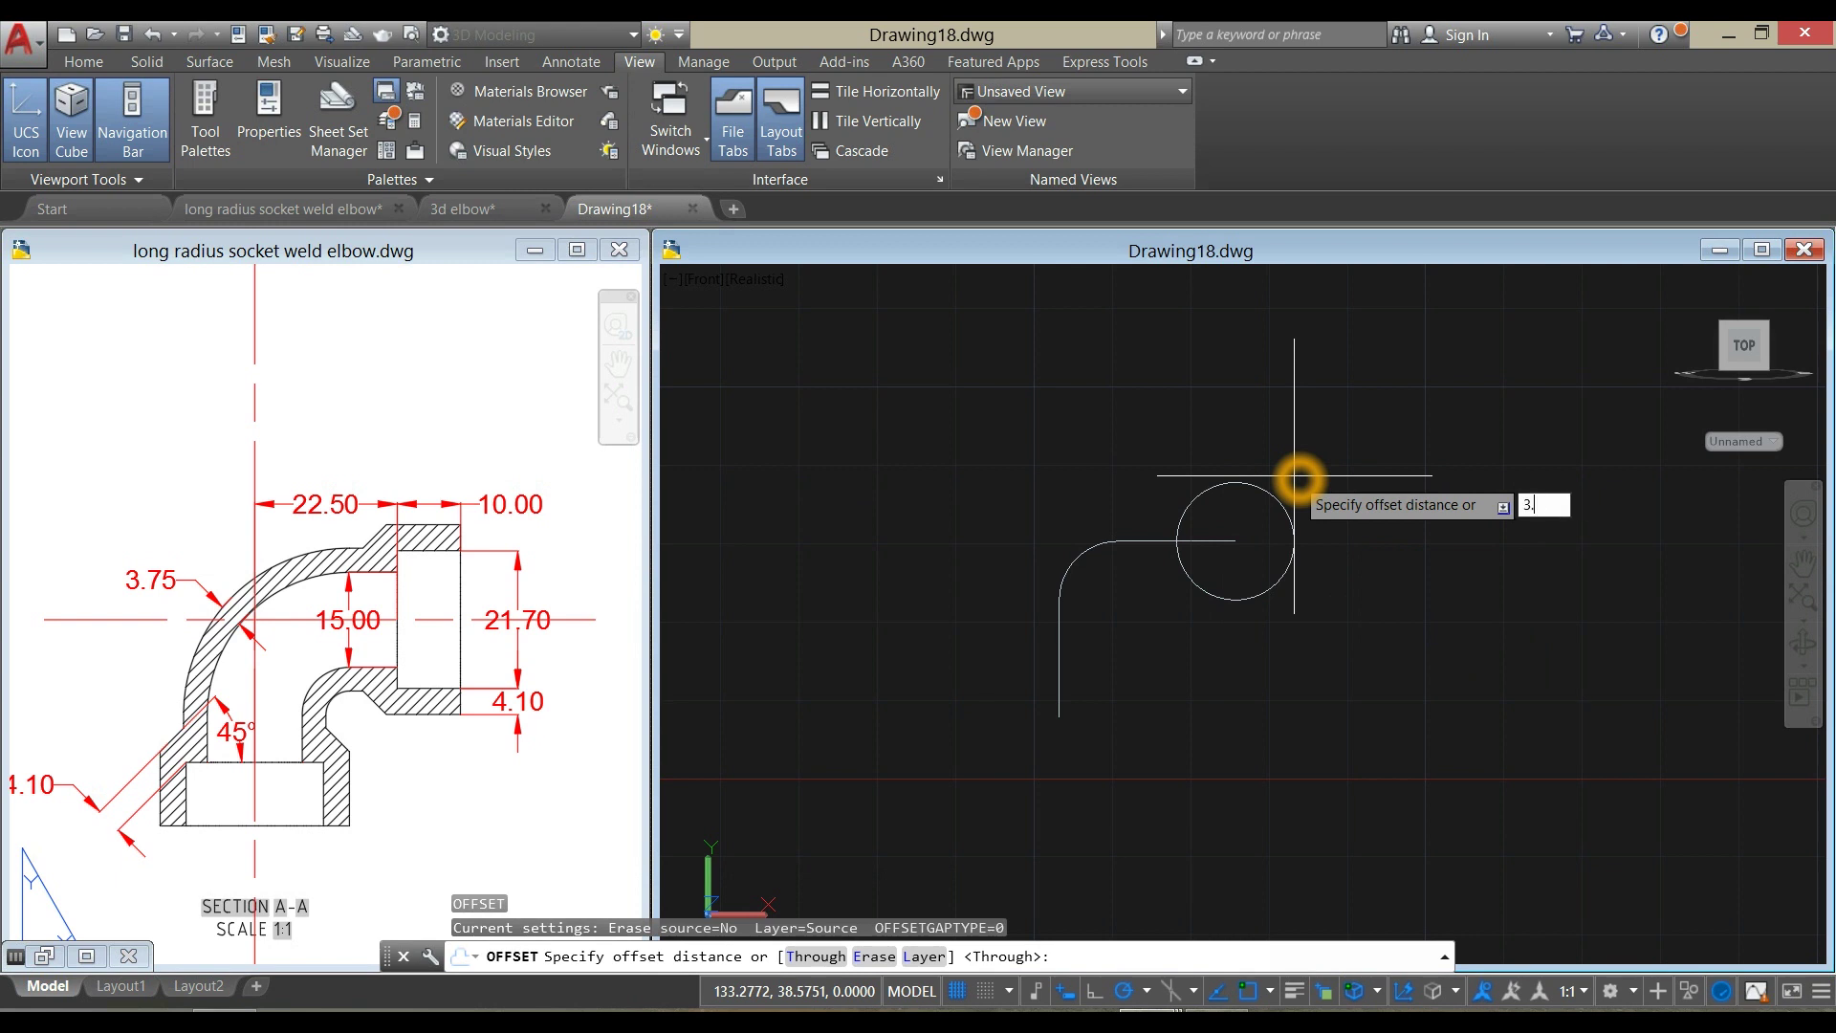
key(Return)
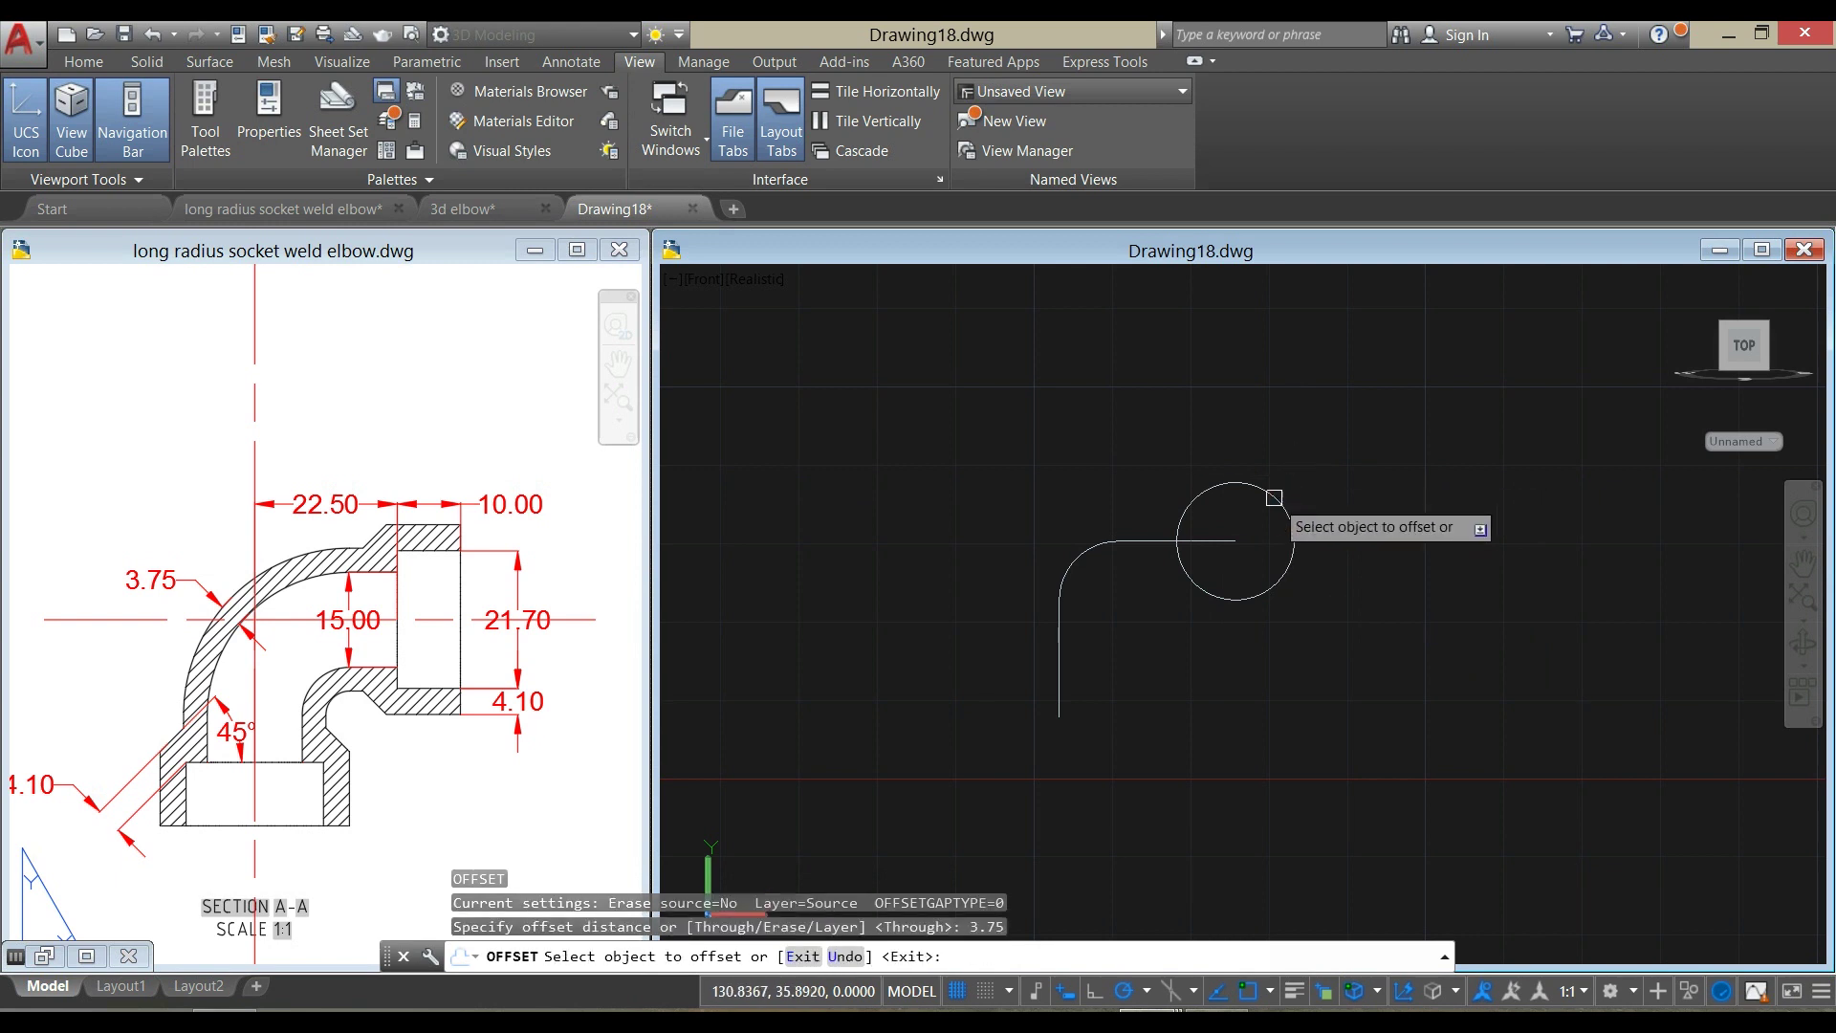
click(1275, 498)
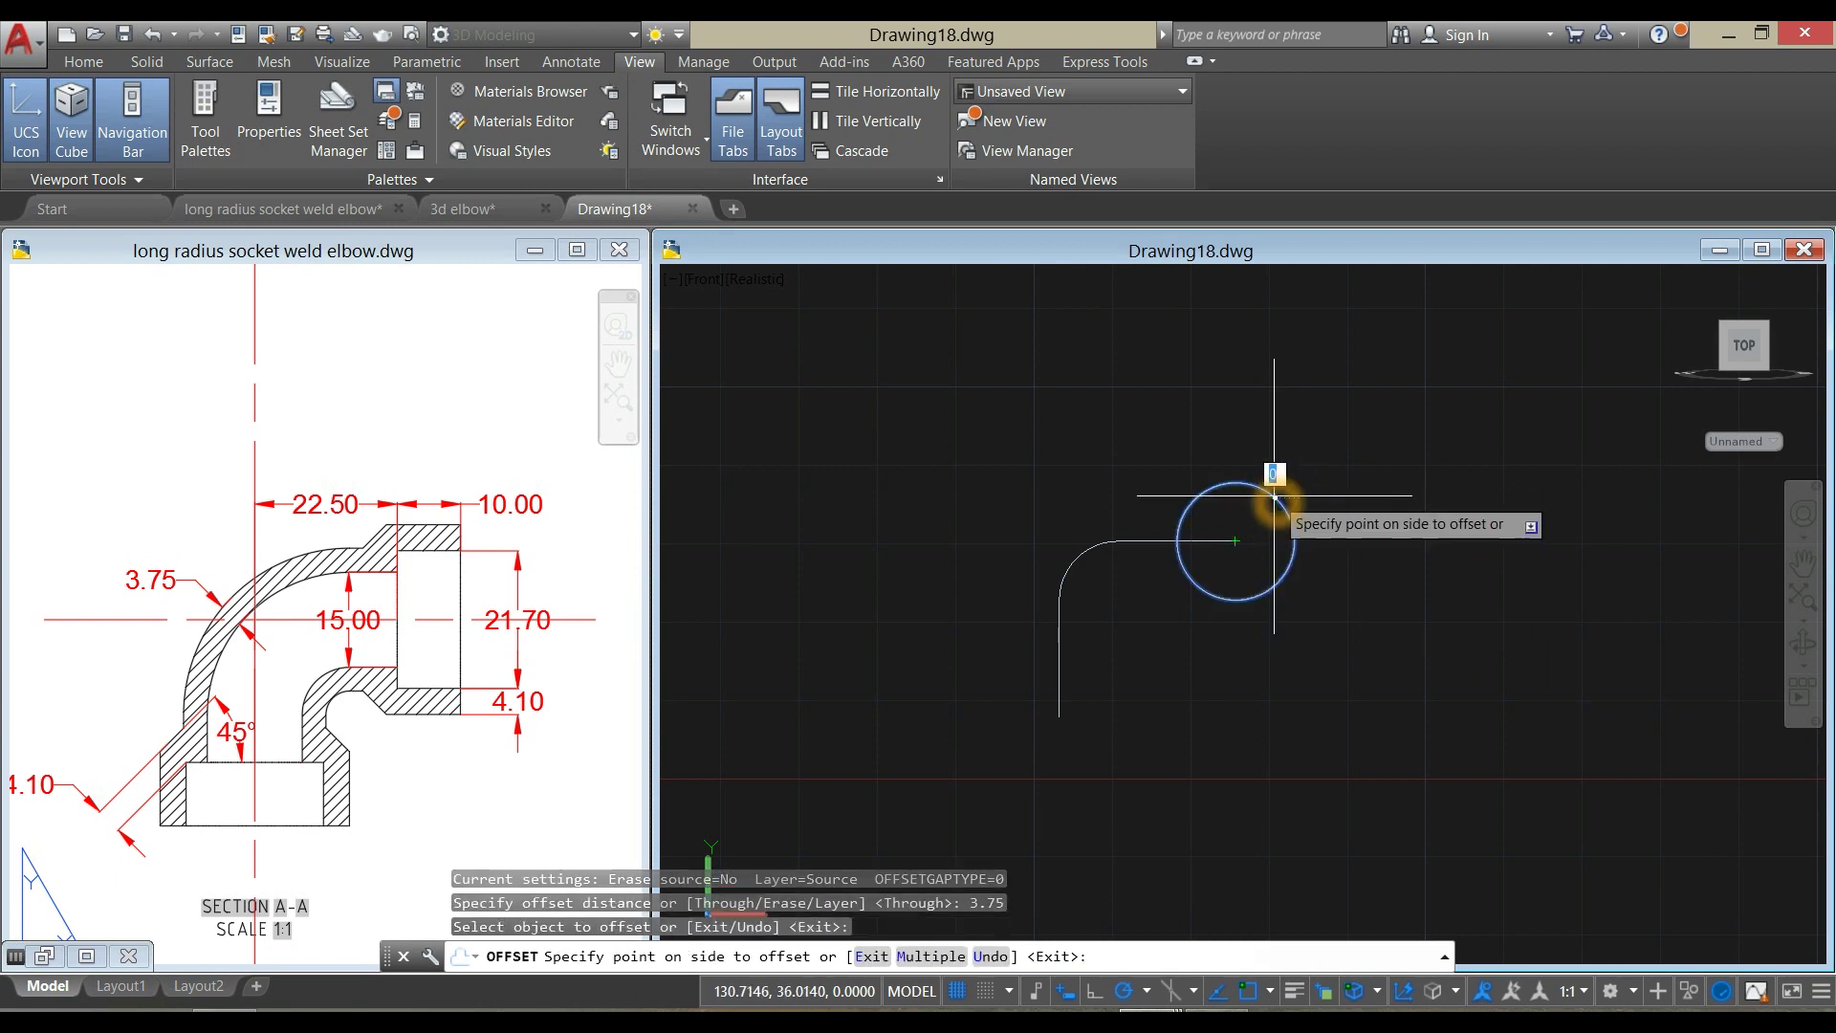
click(1290, 450)
right_click(1290, 450)
click(1311, 460)
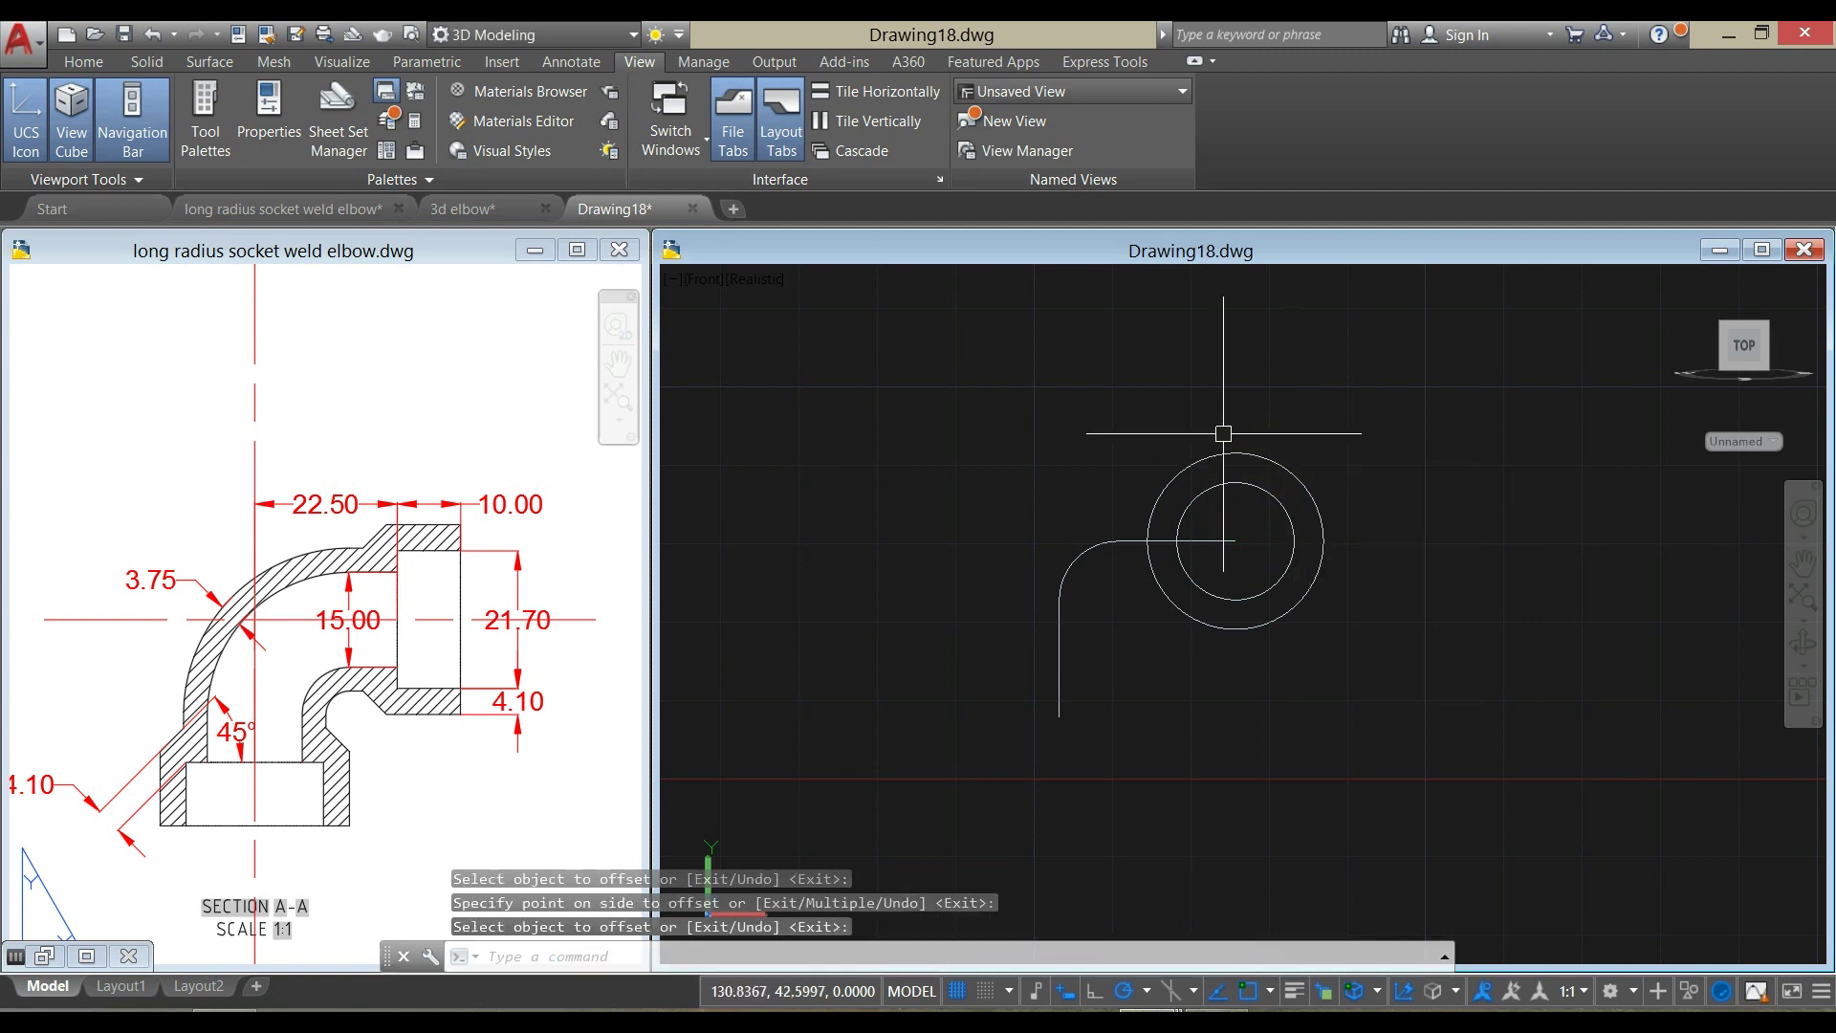
Sweep both circles along the polyline path to form the solid 90-degree elbow
click(84, 62)
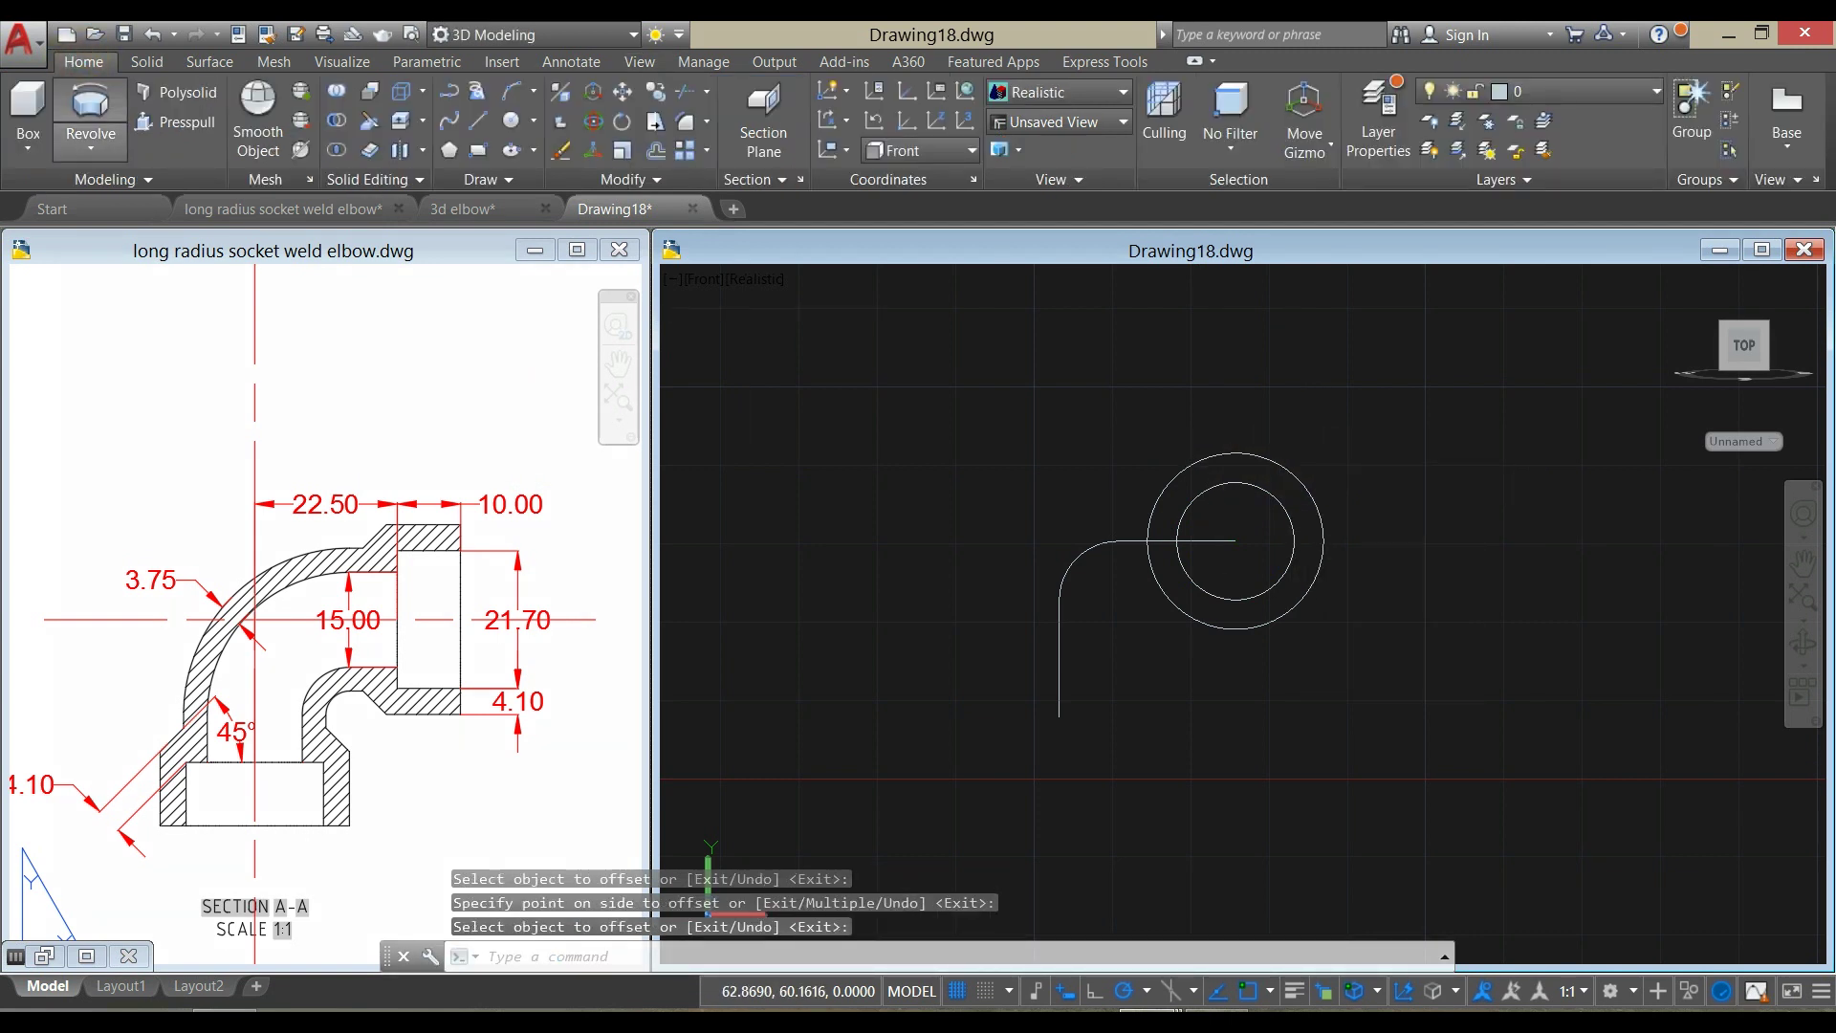
click(91, 151)
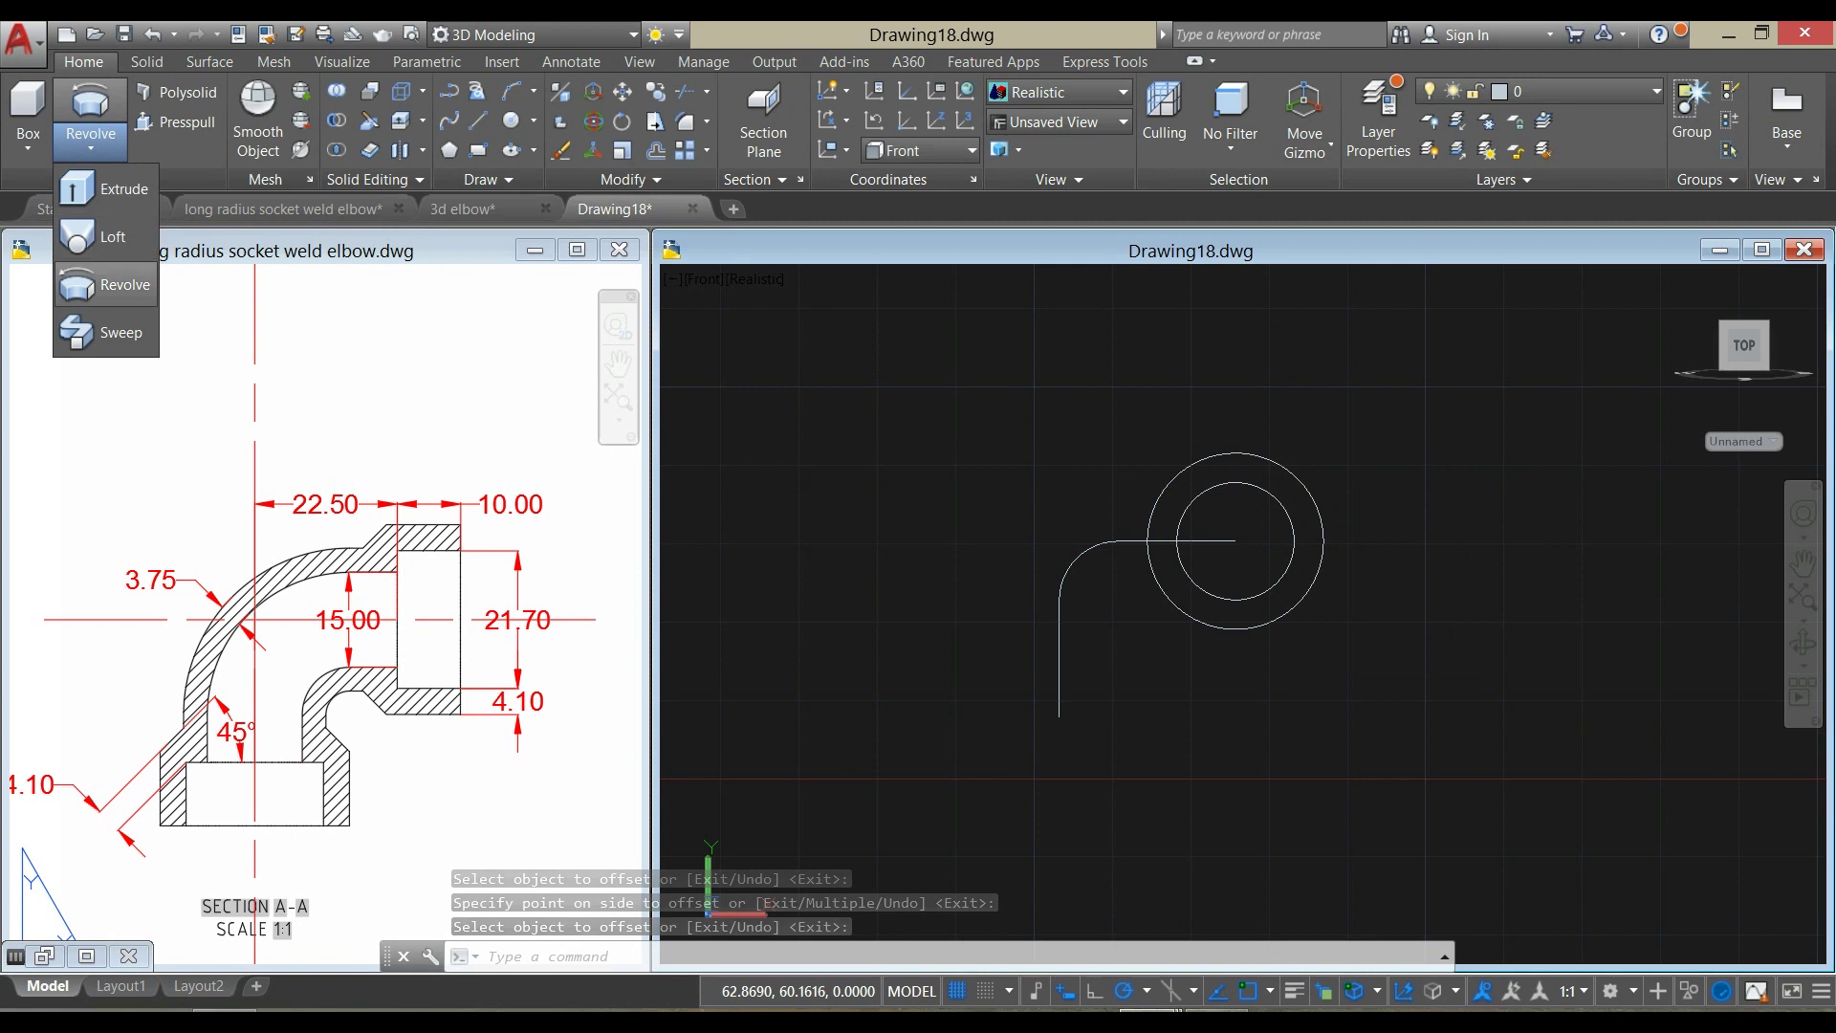
click(106, 332)
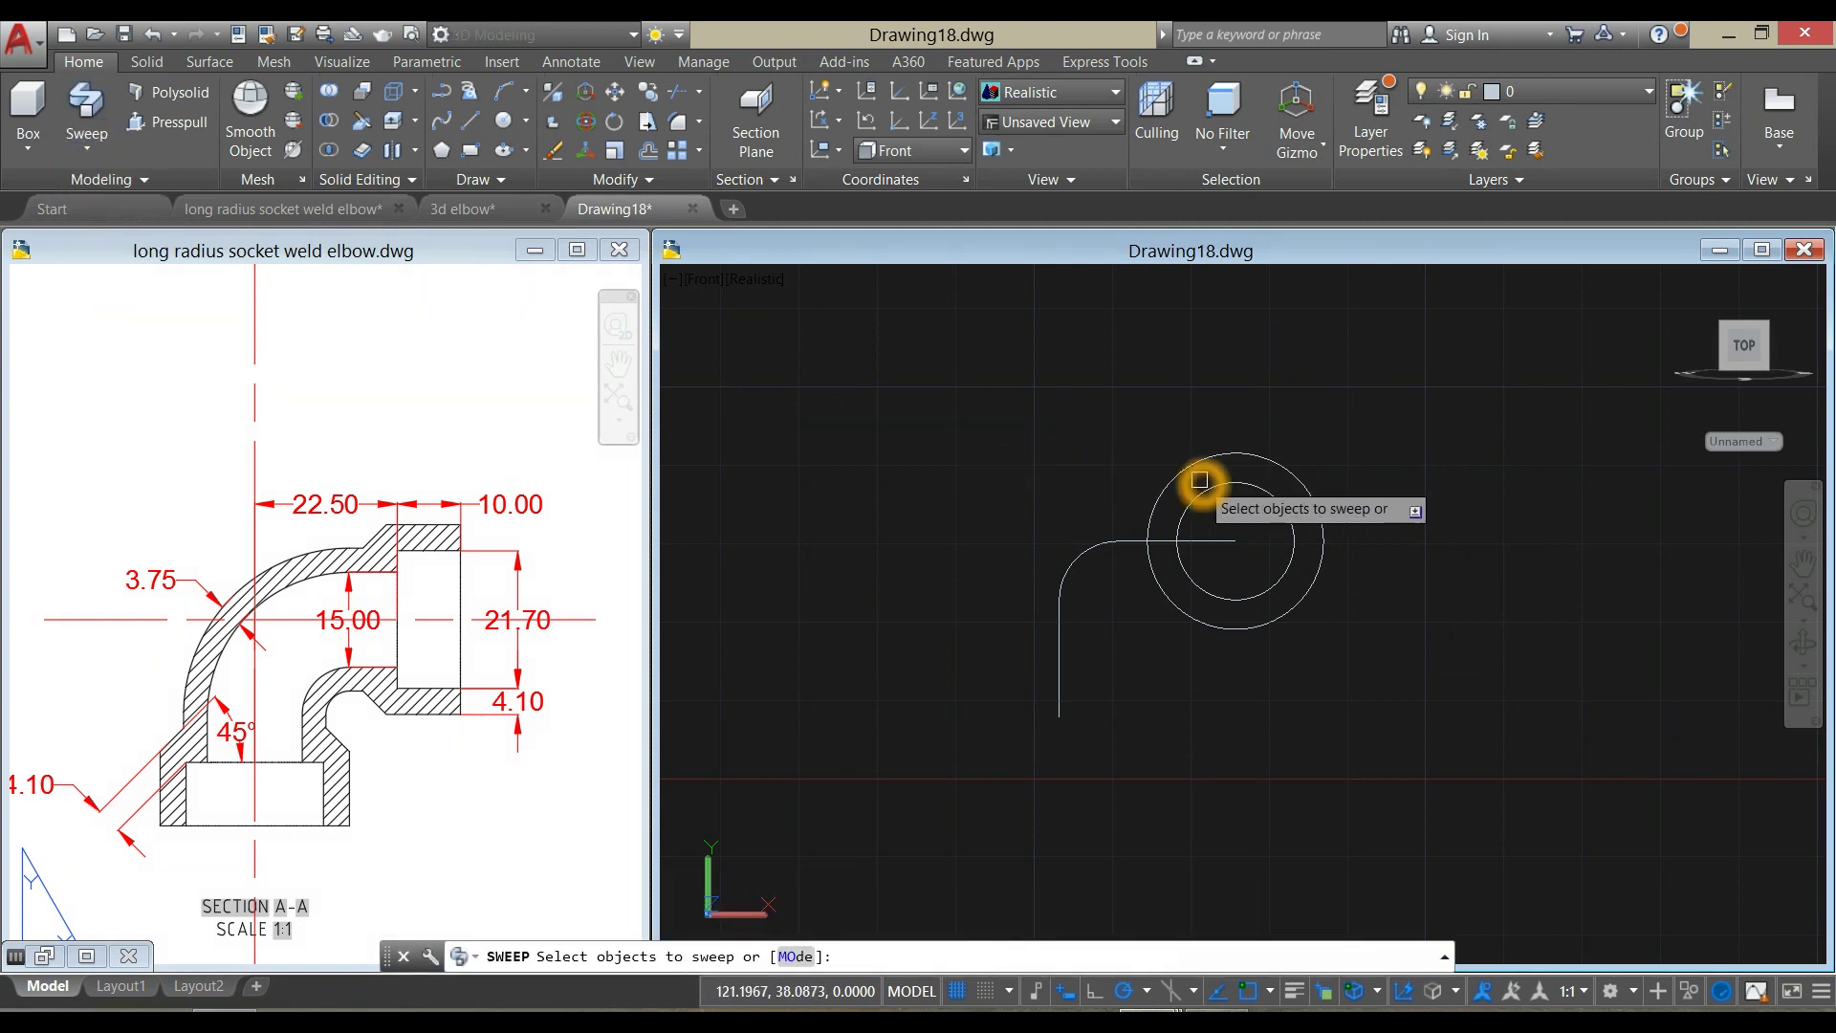
click(1217, 495)
click(1160, 422)
right_click(1102, 408)
click(1148, 421)
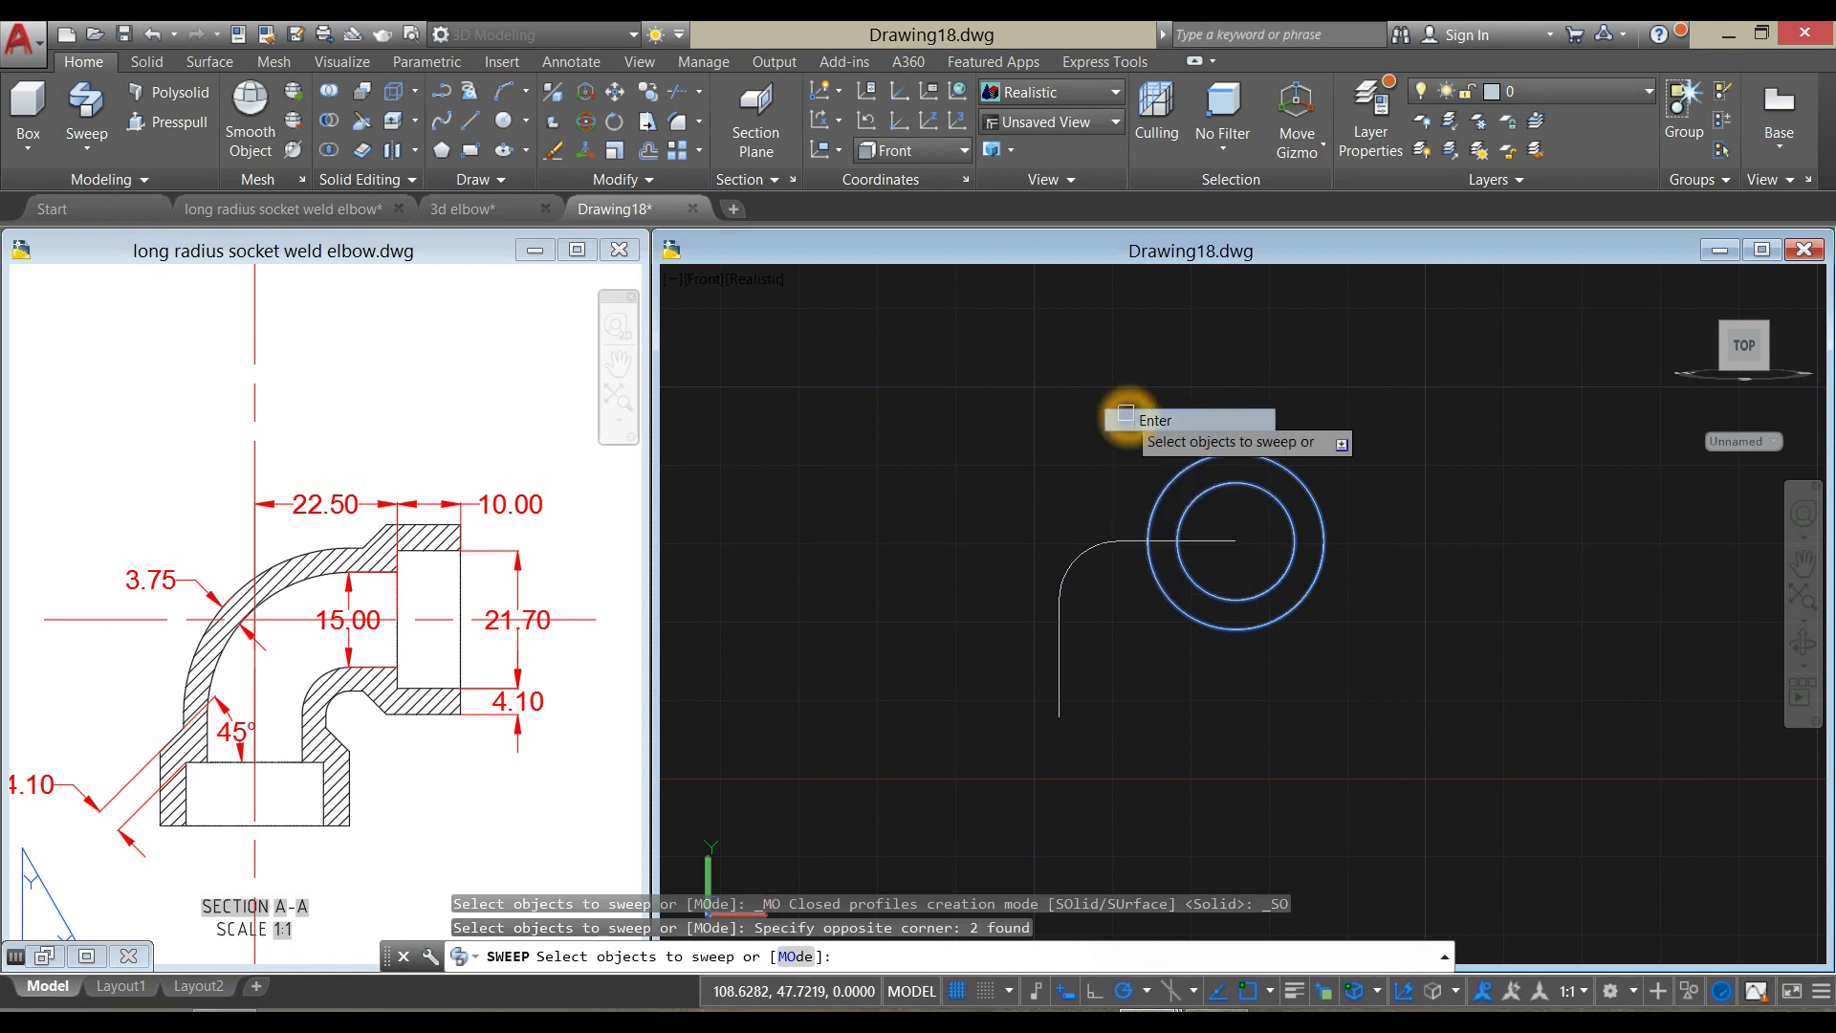
click(1121, 547)
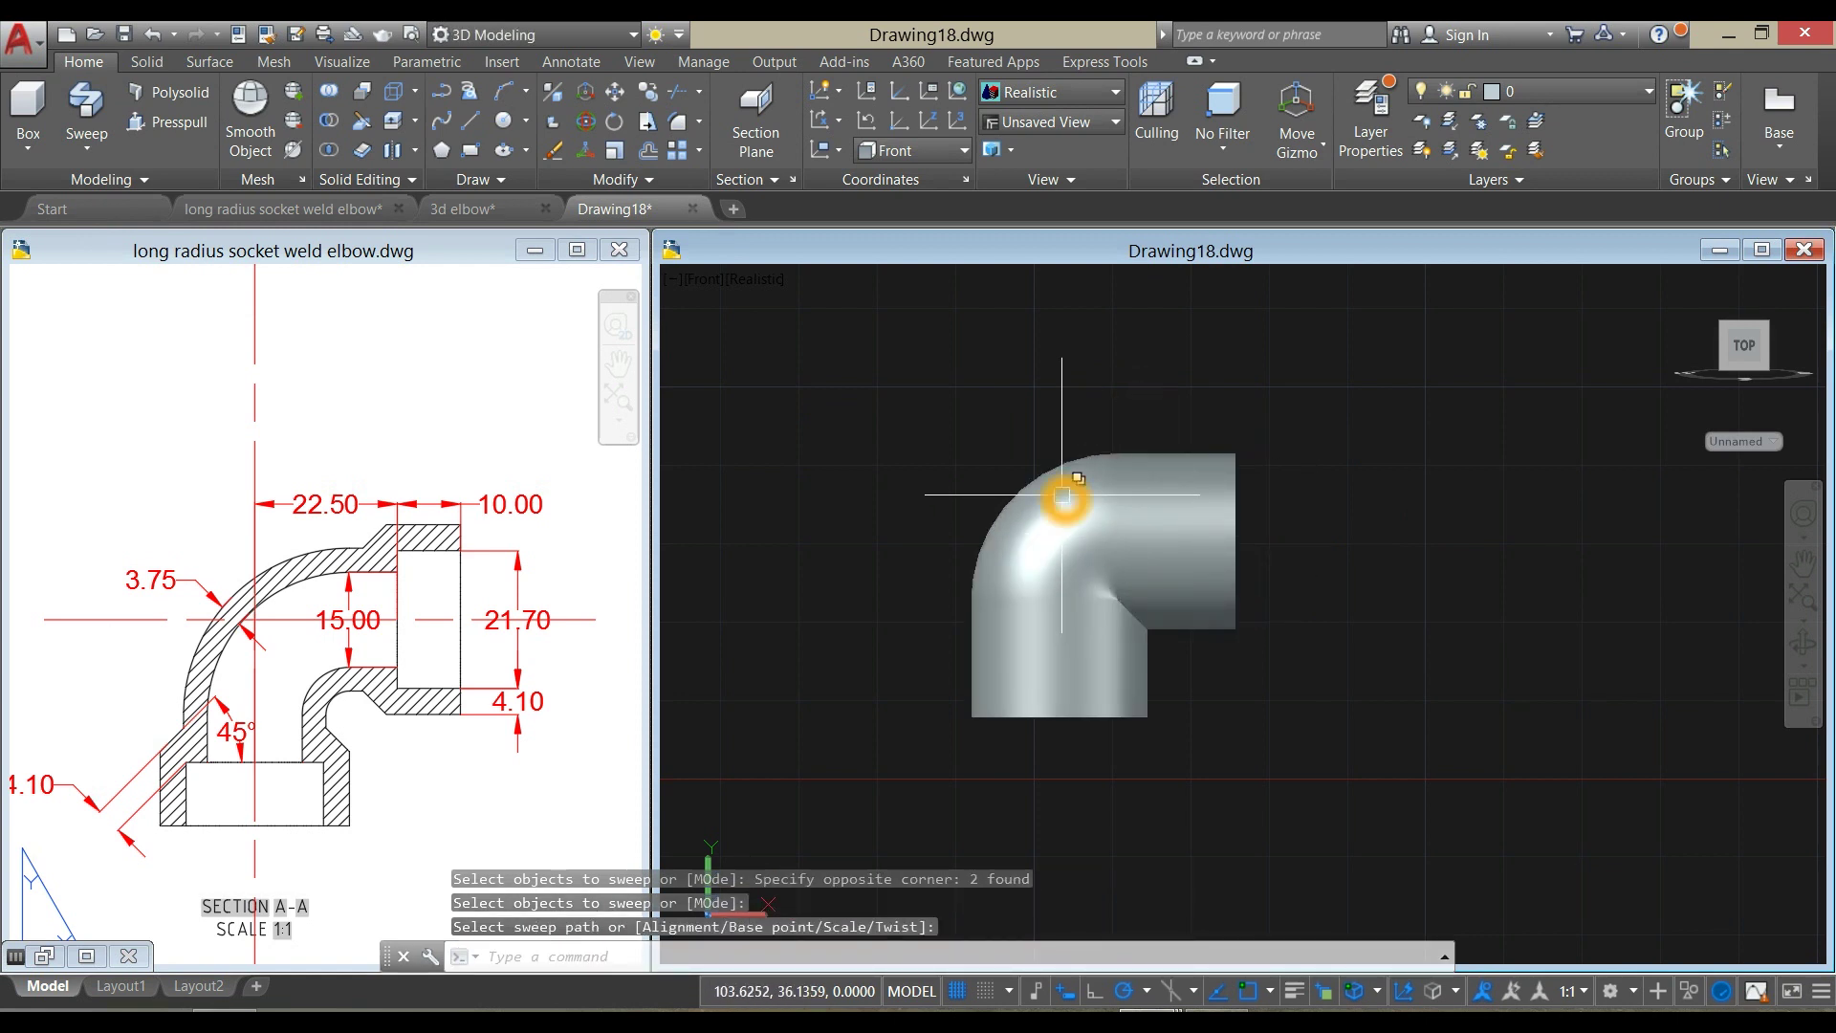
middle_drag(1067, 493, 1048, 487)
key(Escape)
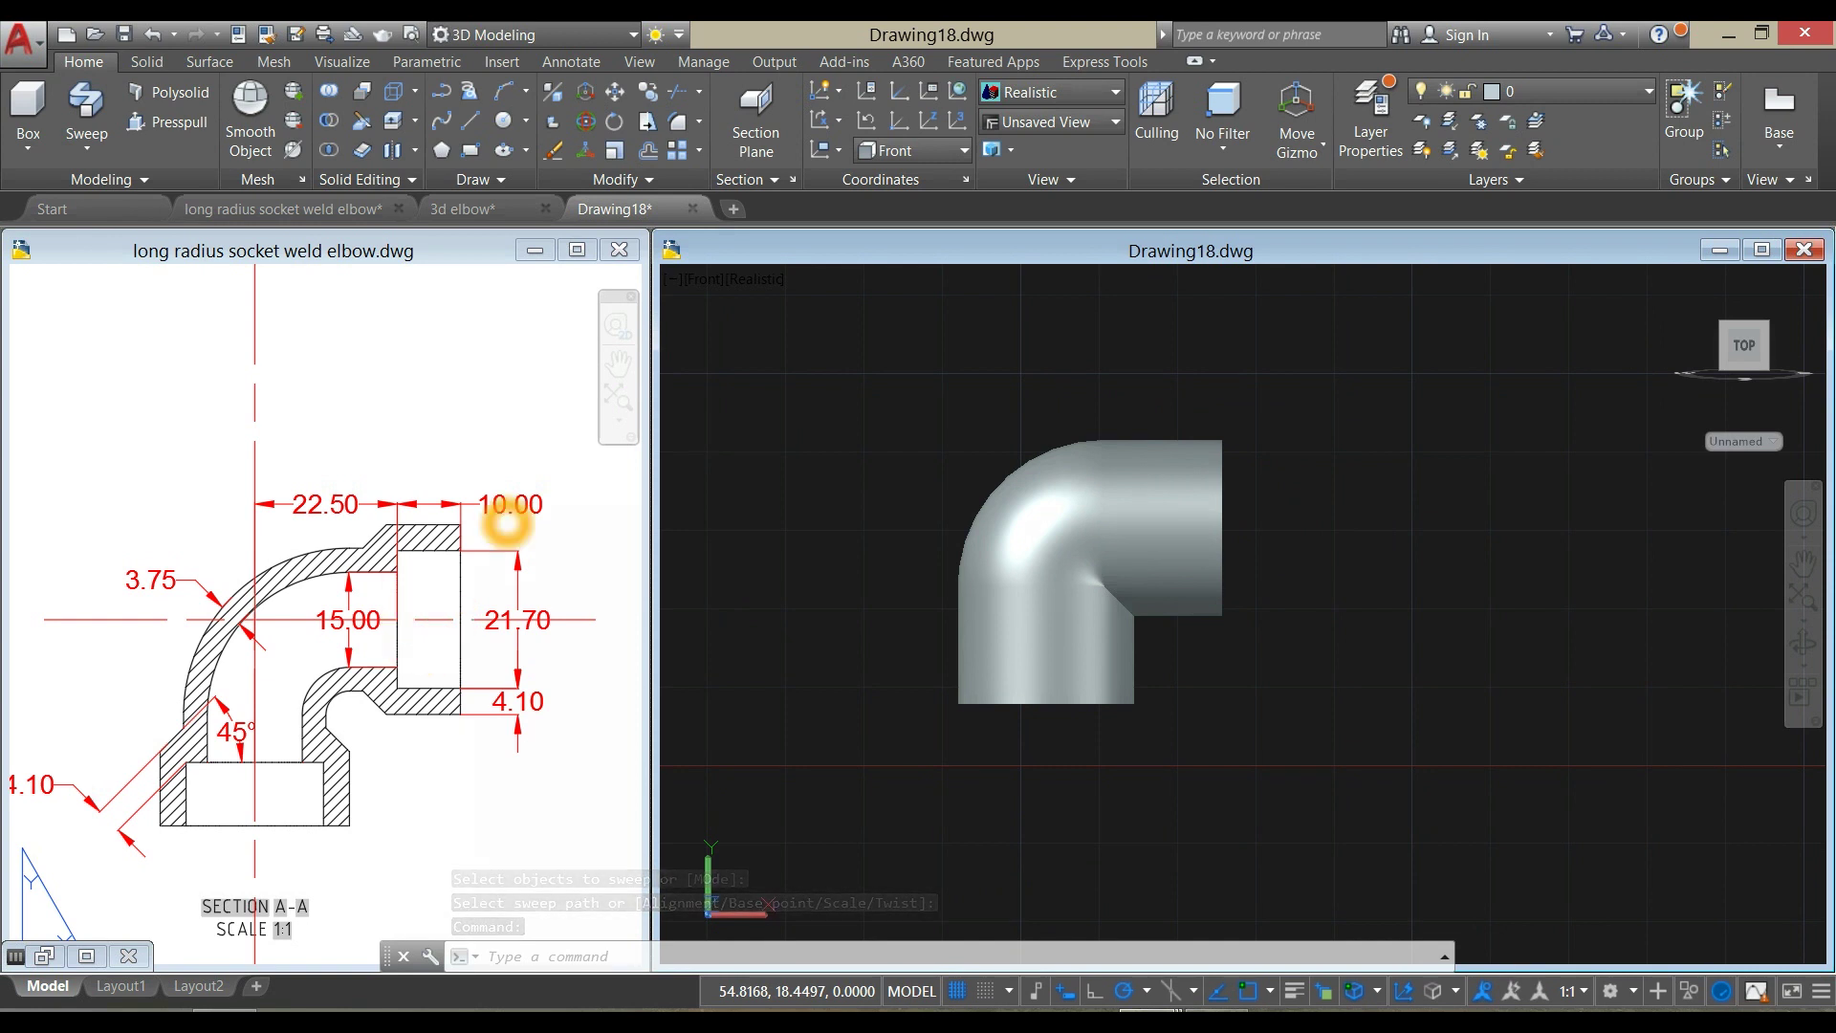
Draw a 10-unit horizontal line out from the centre of the elbow's right end
text(l)
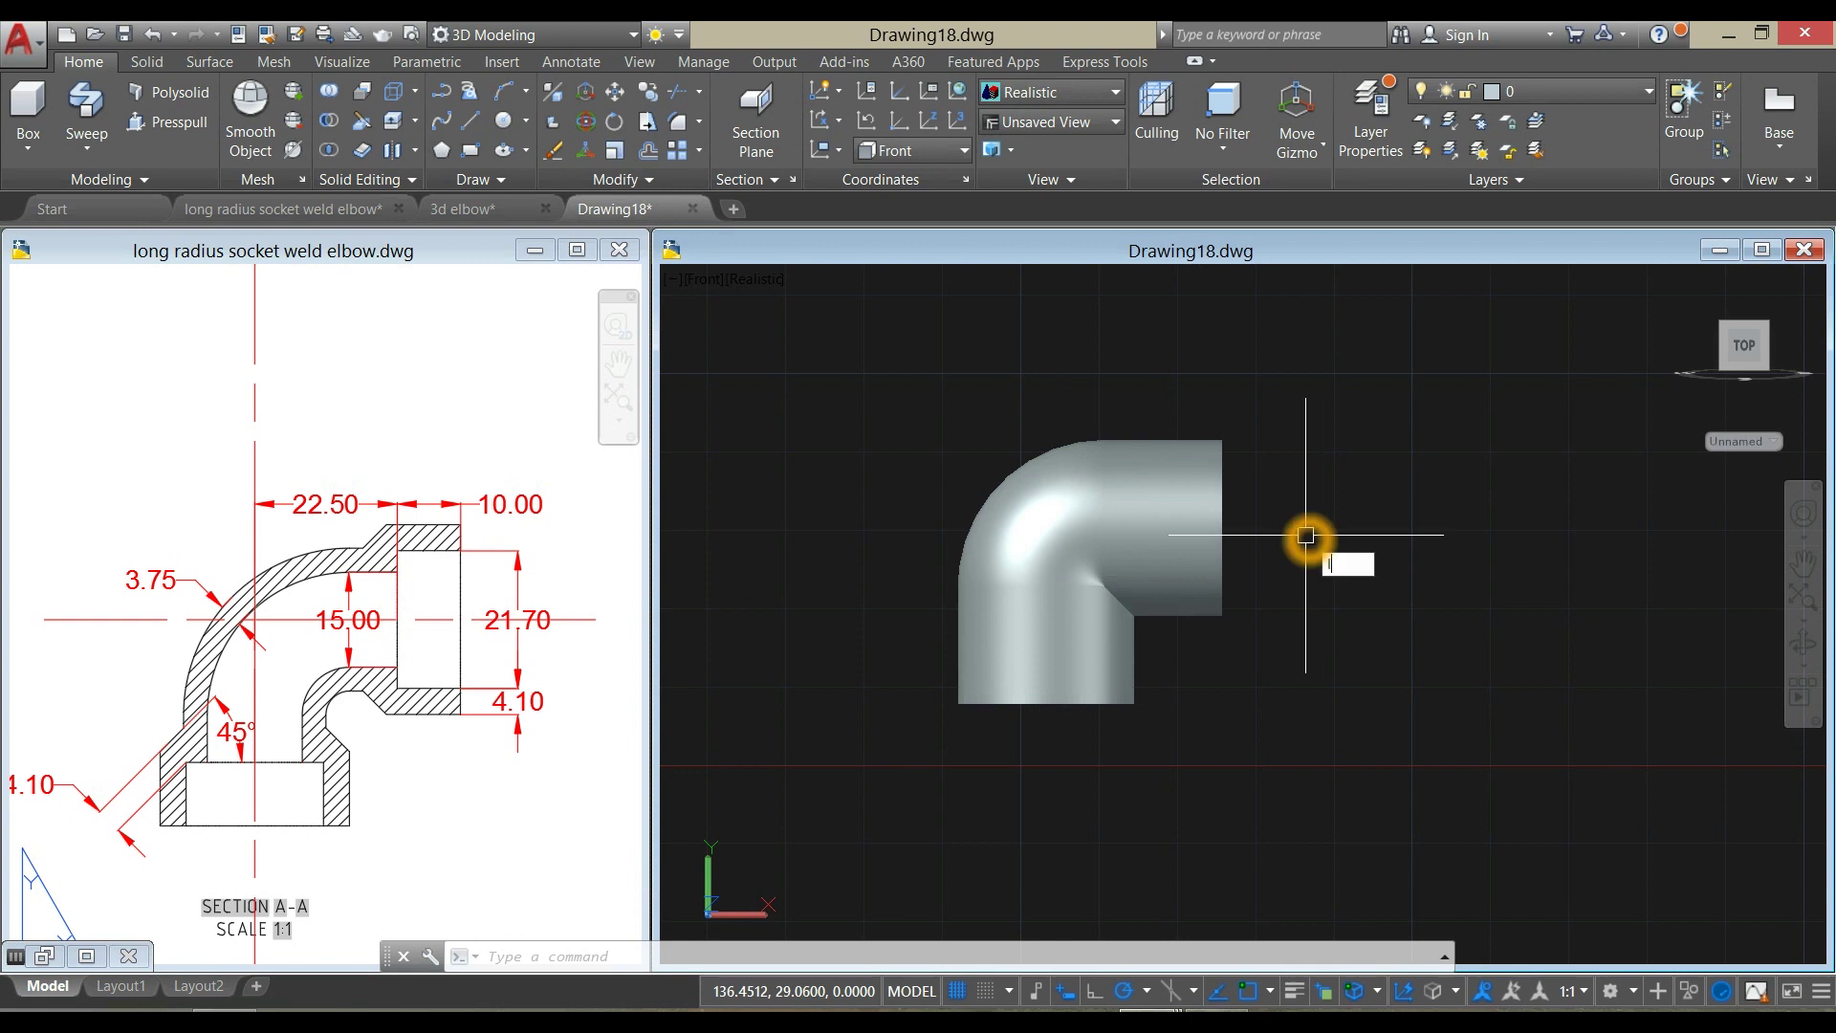
key(Return)
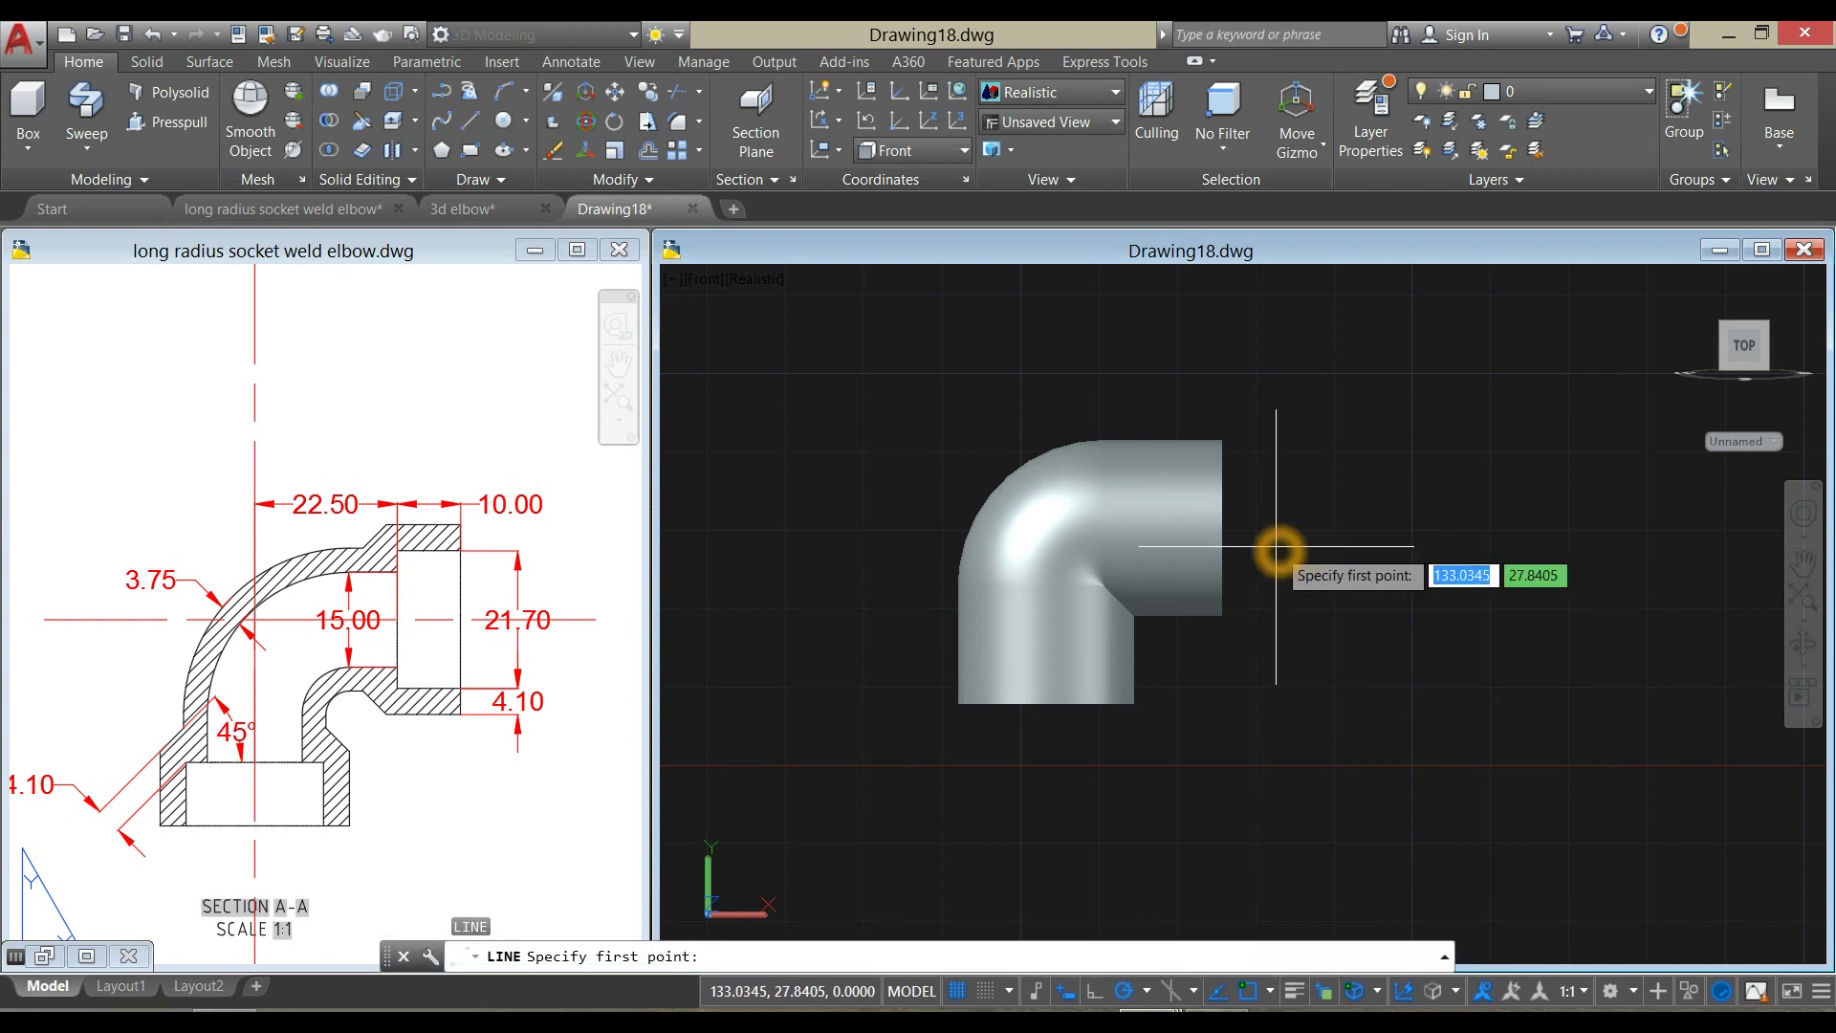
click(1225, 529)
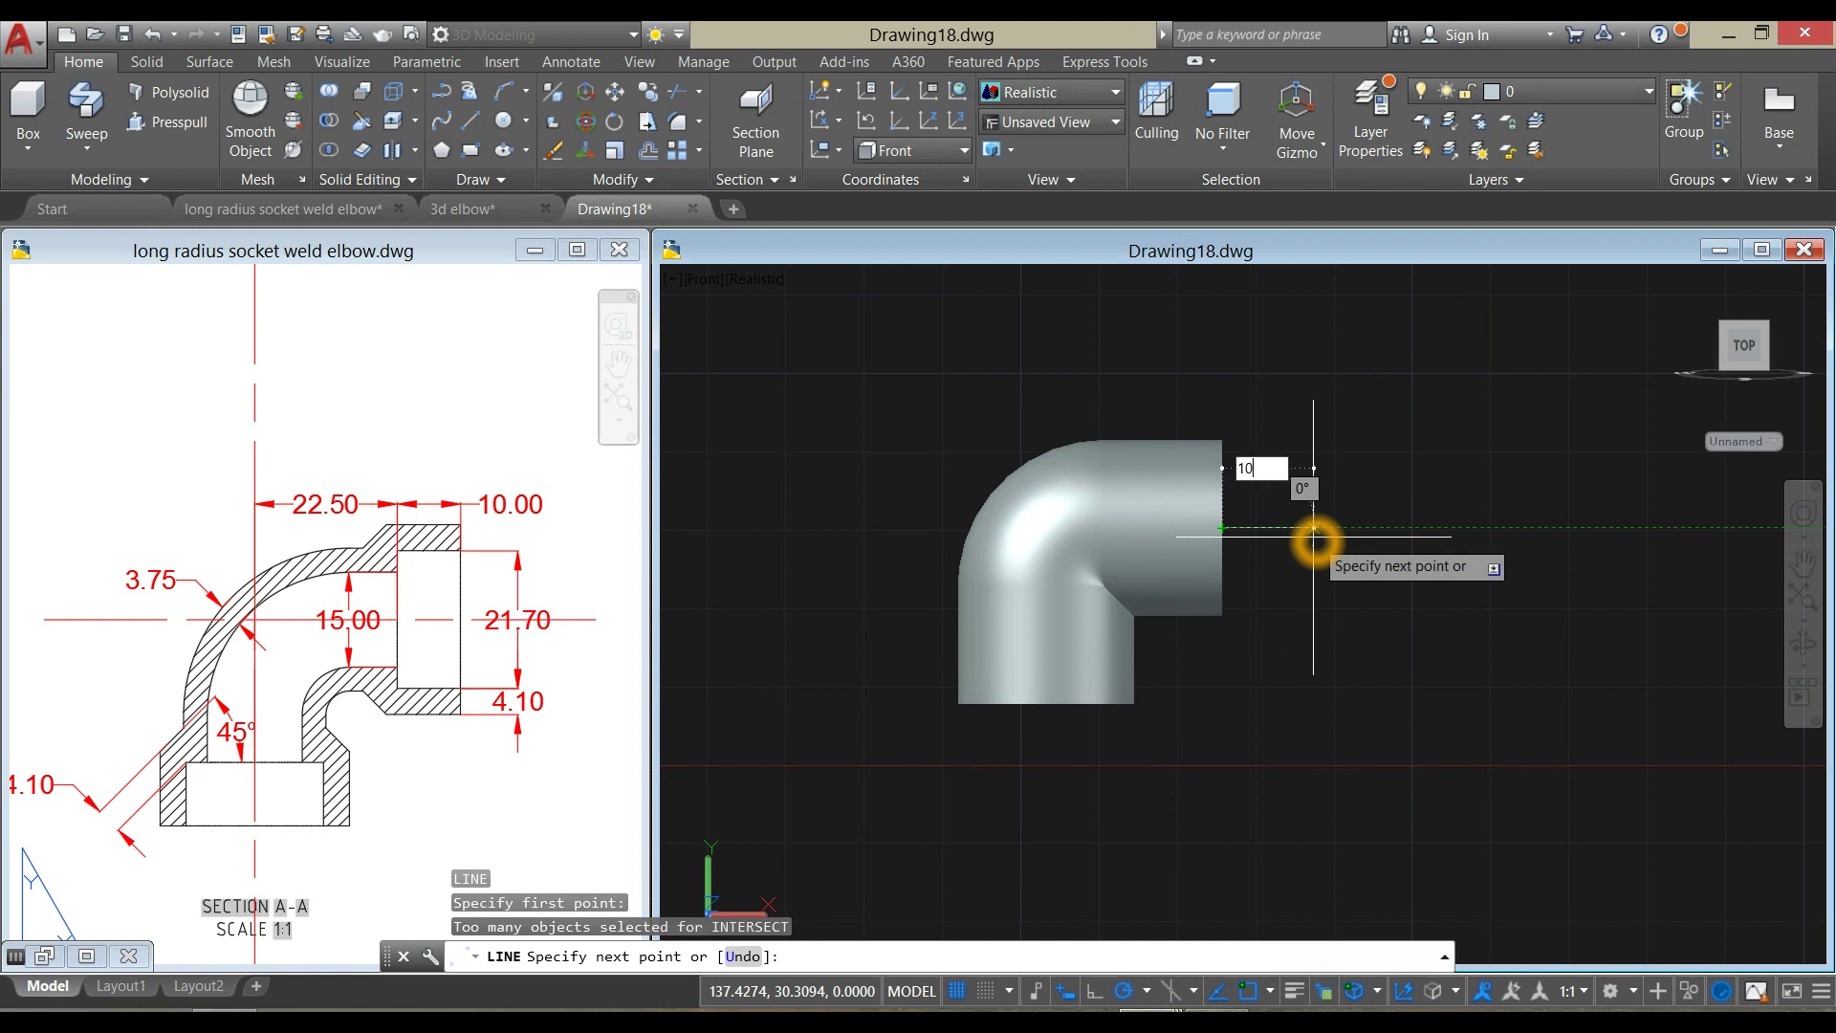
key(Return)
right_click(1303, 469)
click(1339, 481)
Draw a 10-unit vertical line downward from the centre of the elbow's bottom end
right_click(1257, 499)
click(1306, 511)
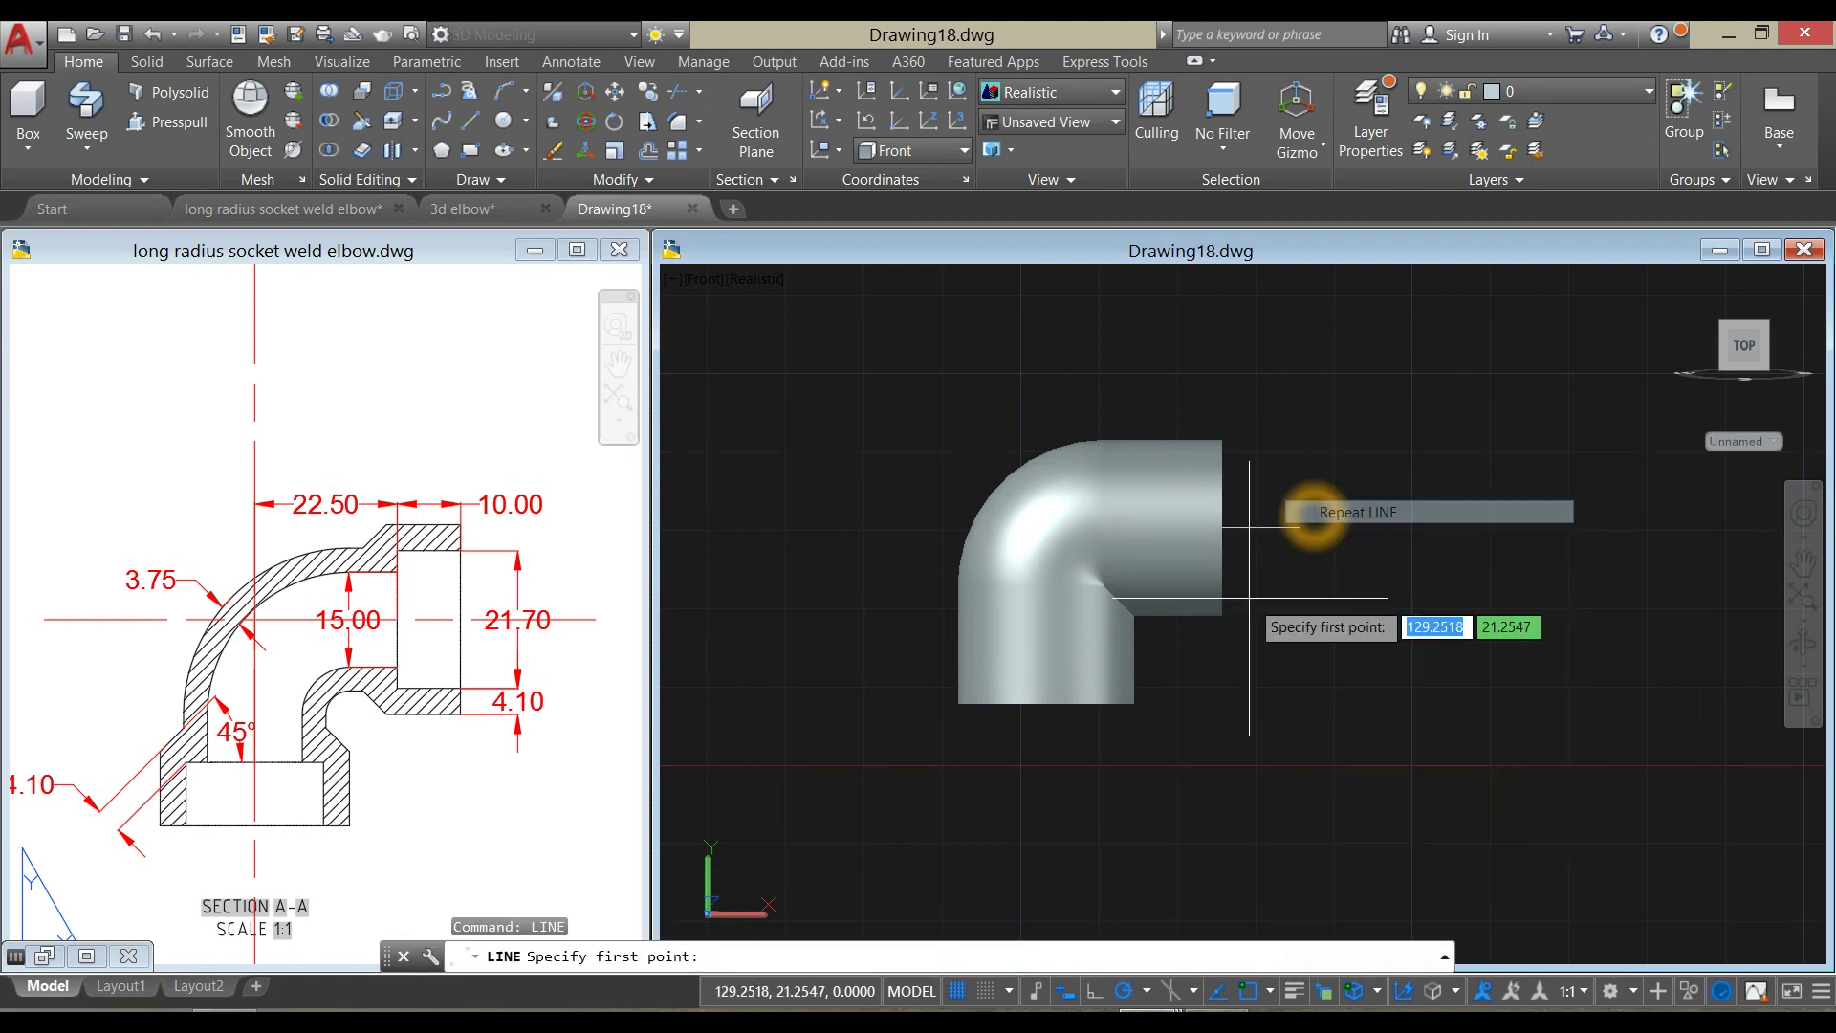
click(1046, 705)
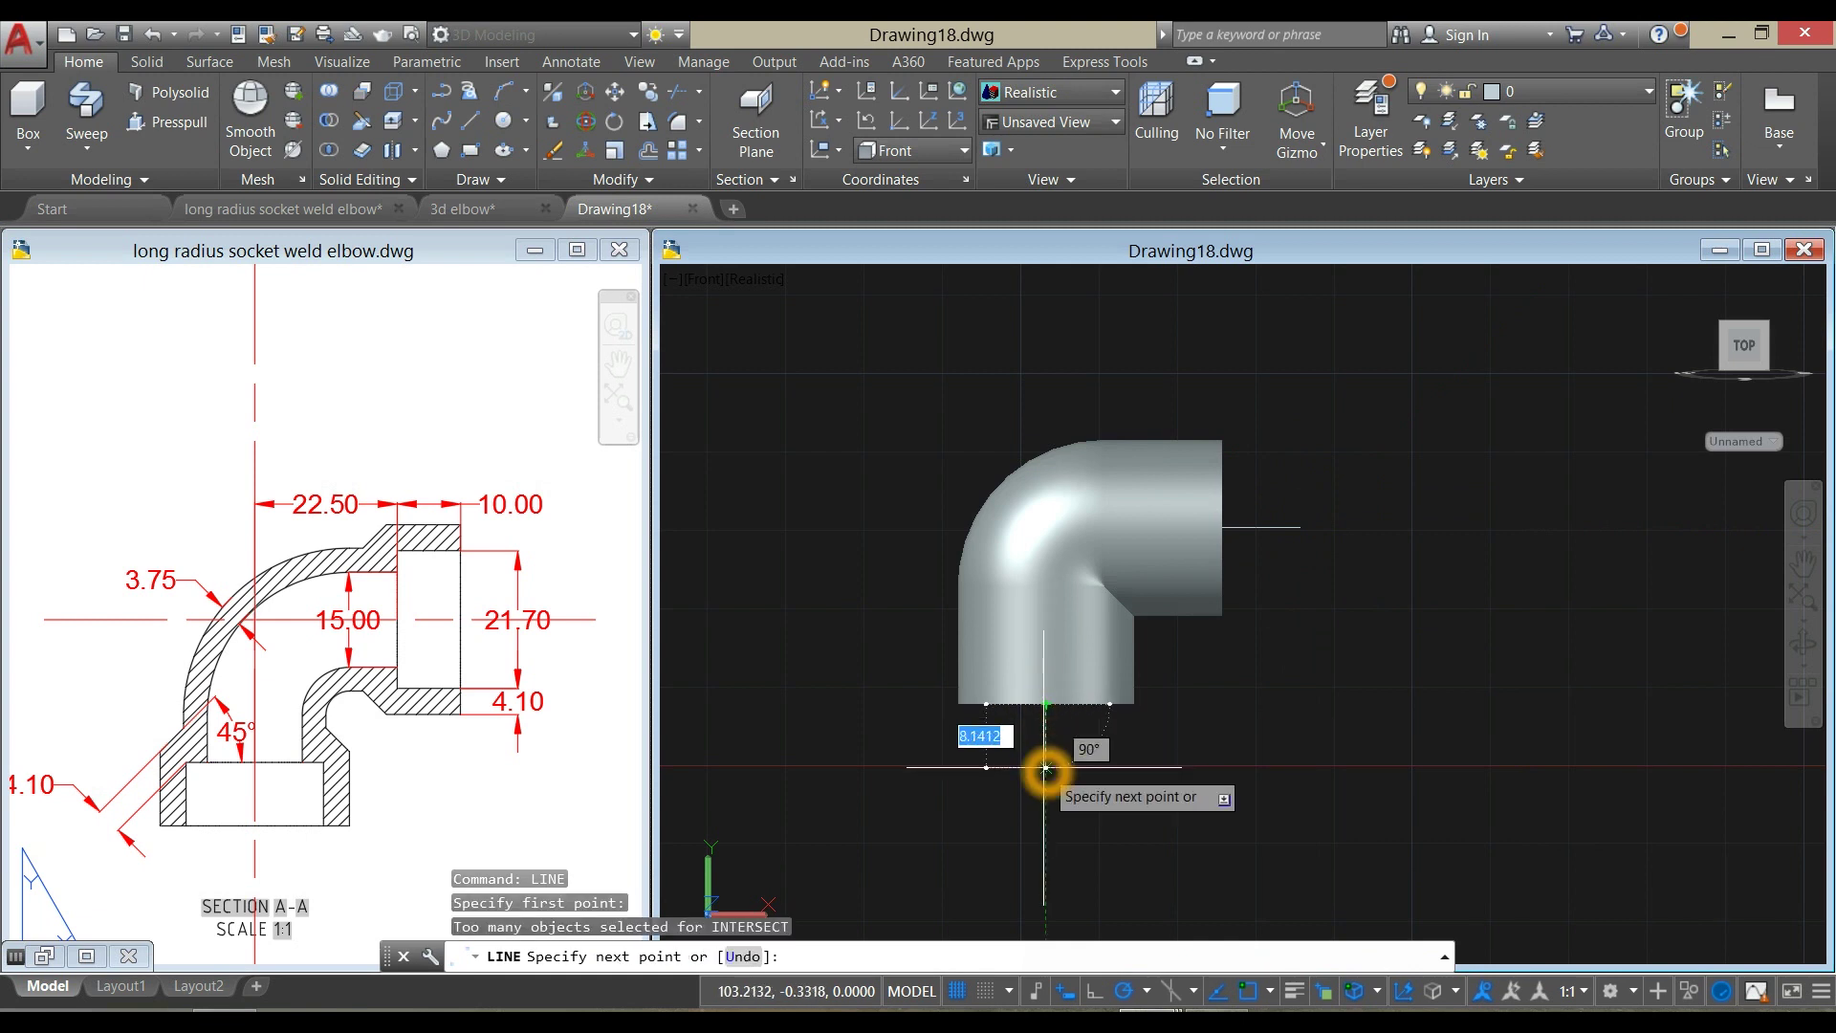
text(10)
key(Return)
right_click(1303, 595)
click(1331, 607)
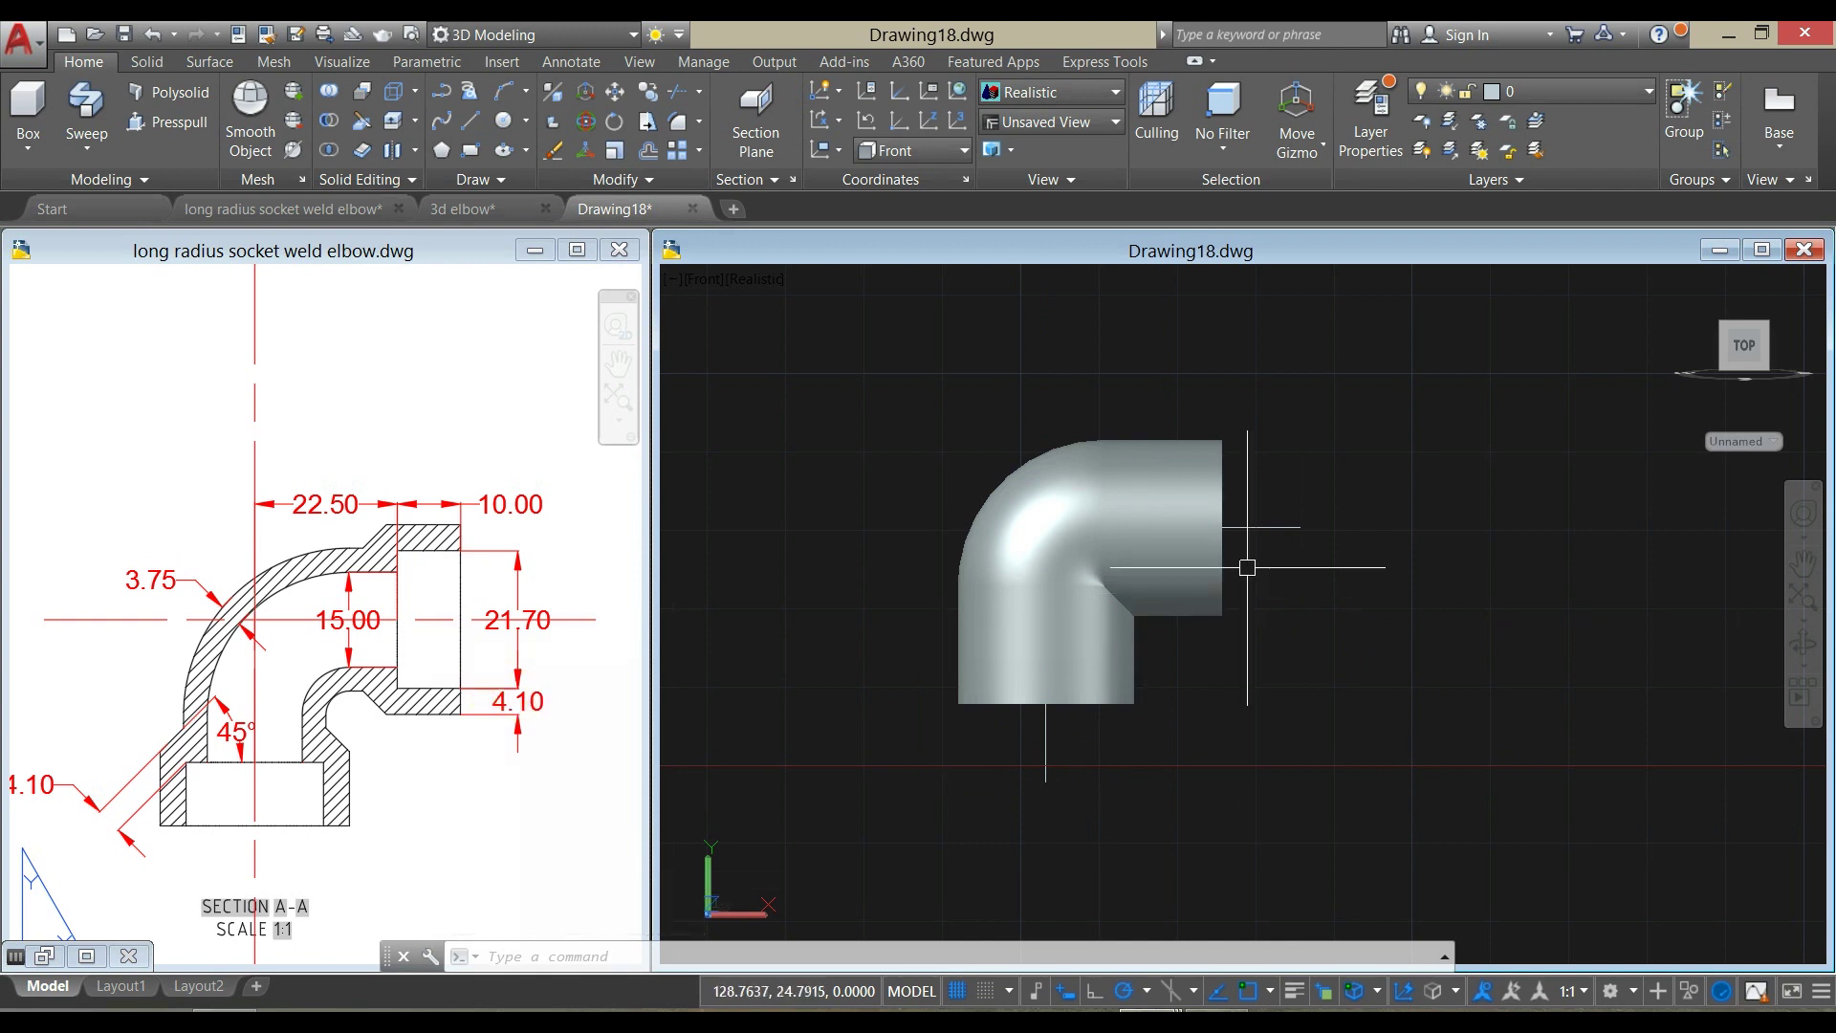
Draw a 21.7-diameter circle centred on the outer end of the right 10-unit line
text(c)
key(Return)
click(1302, 528)
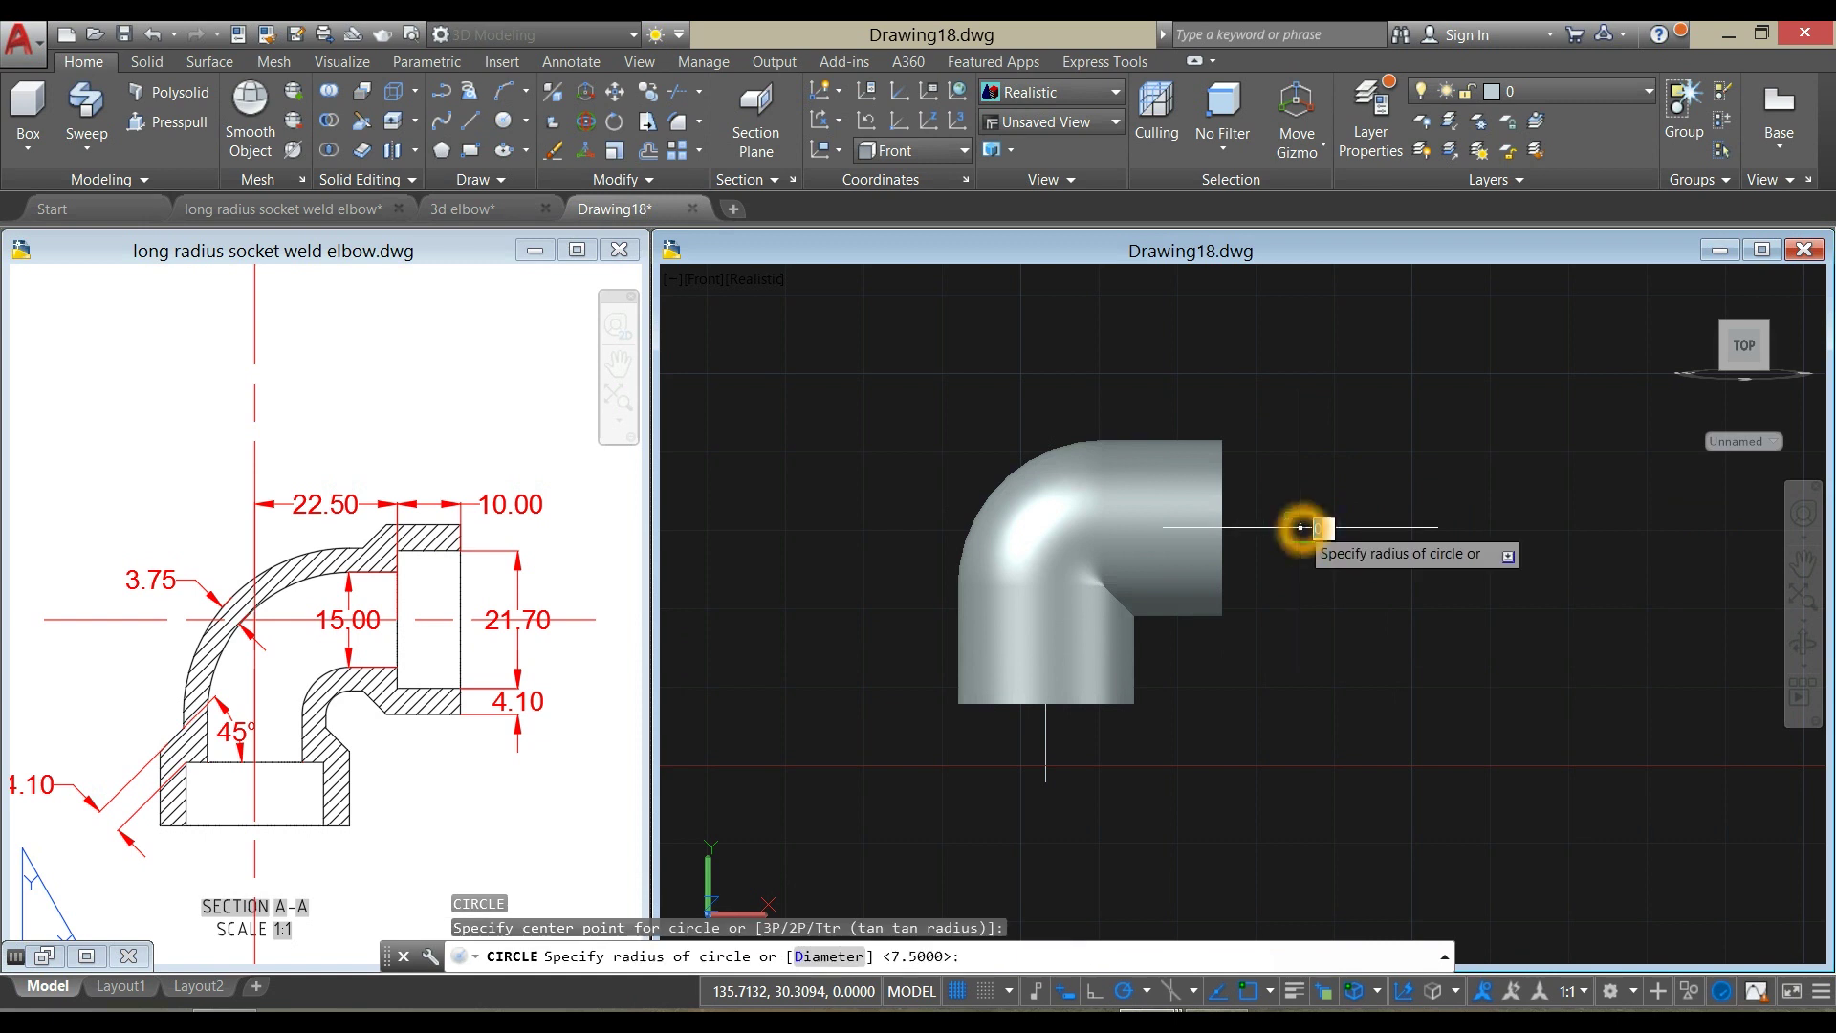
click(1319, 414)
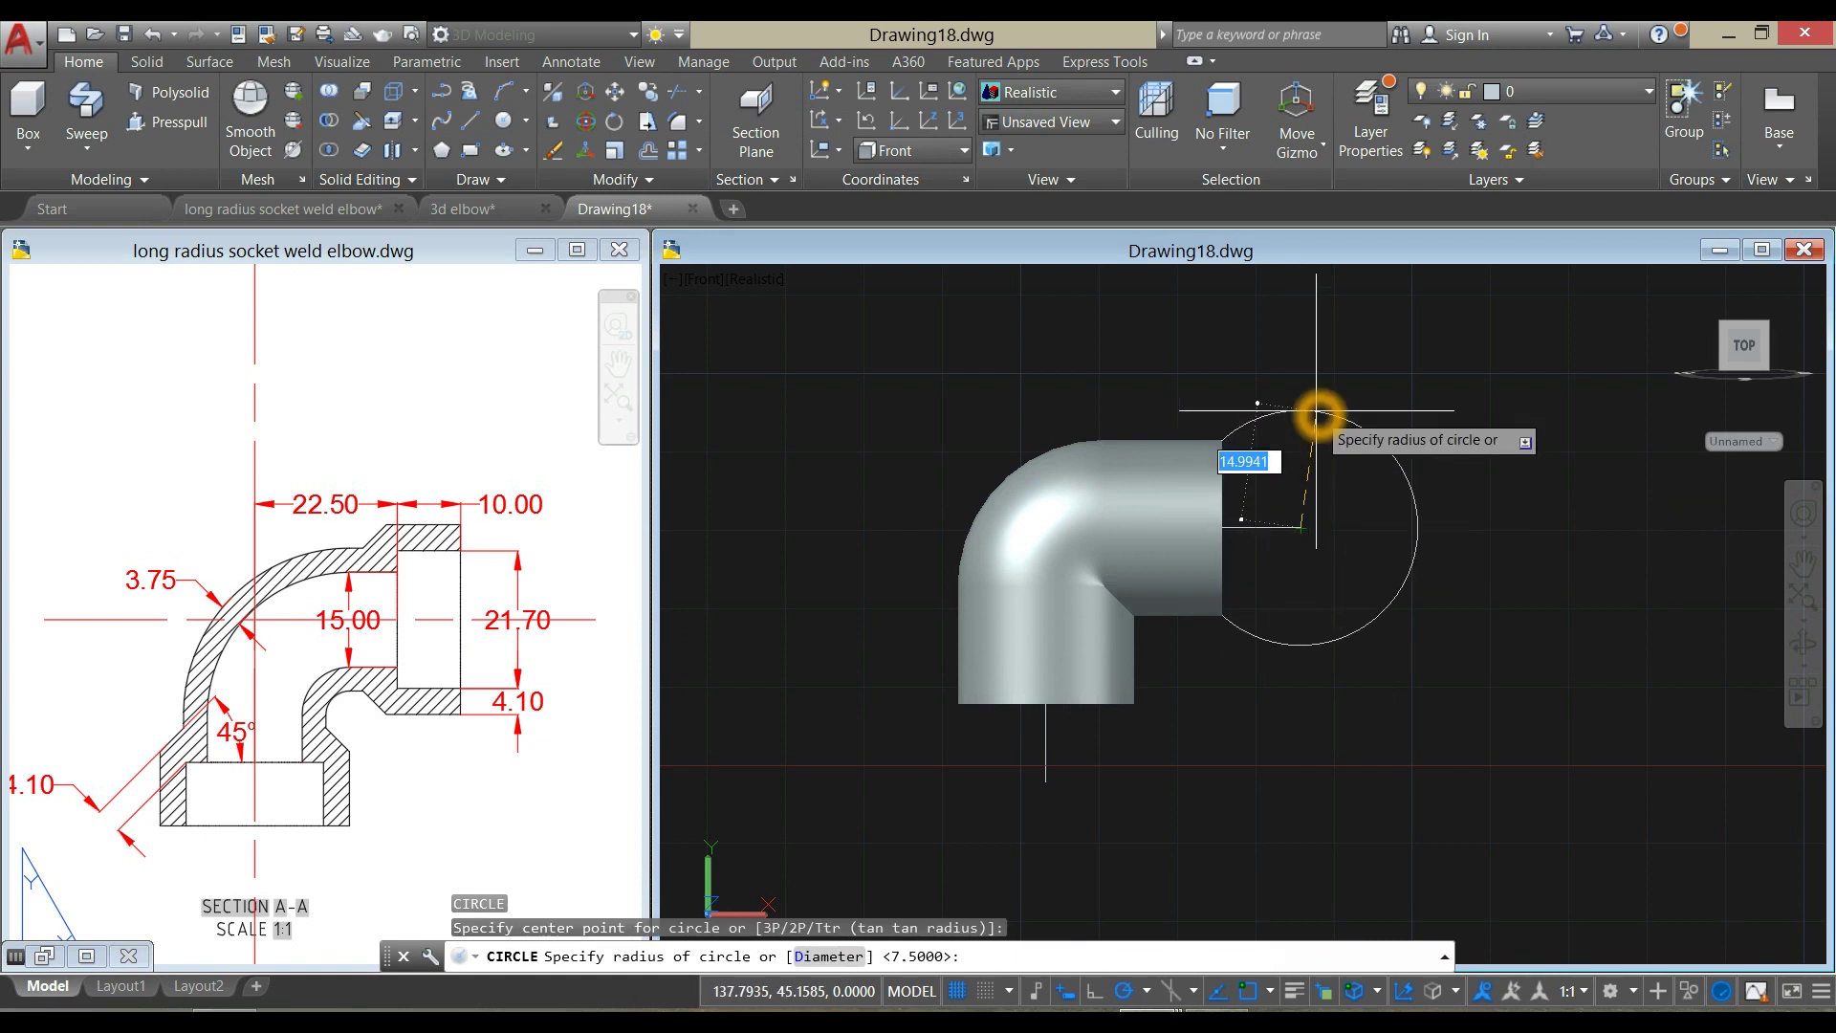
text(d)
key(Return)
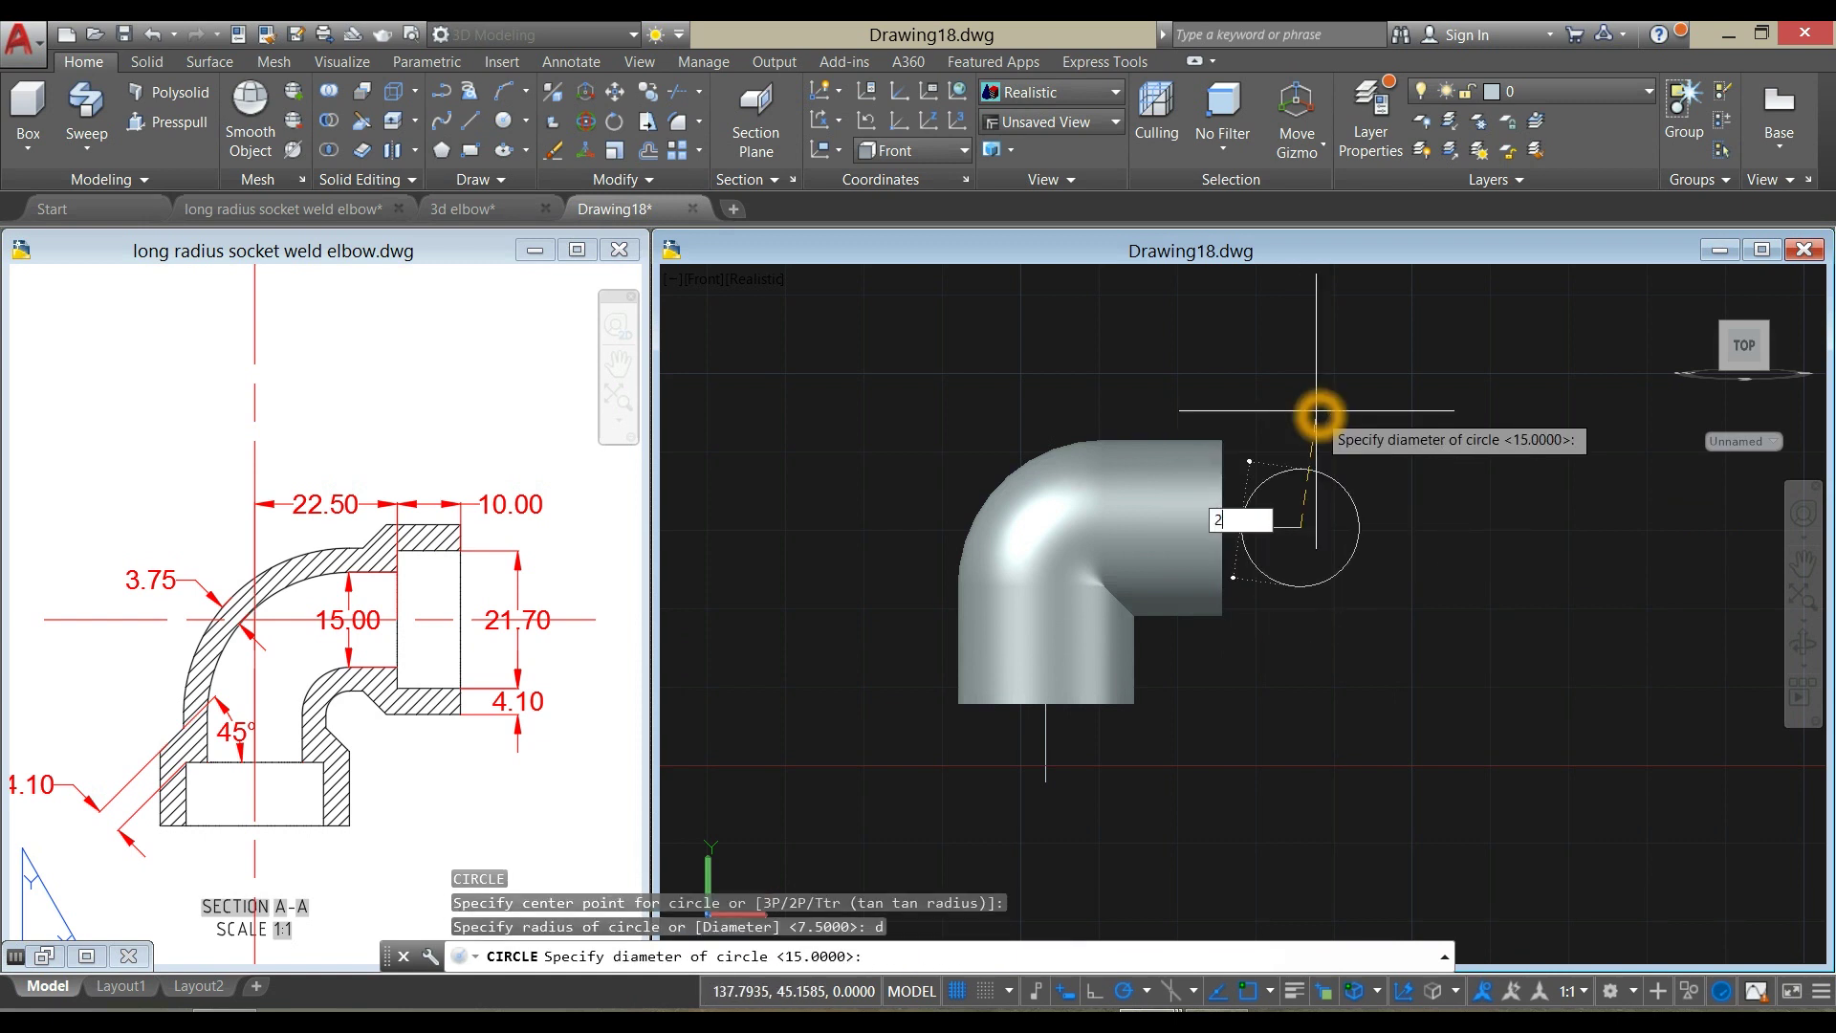
text(21.7)
key(Return)
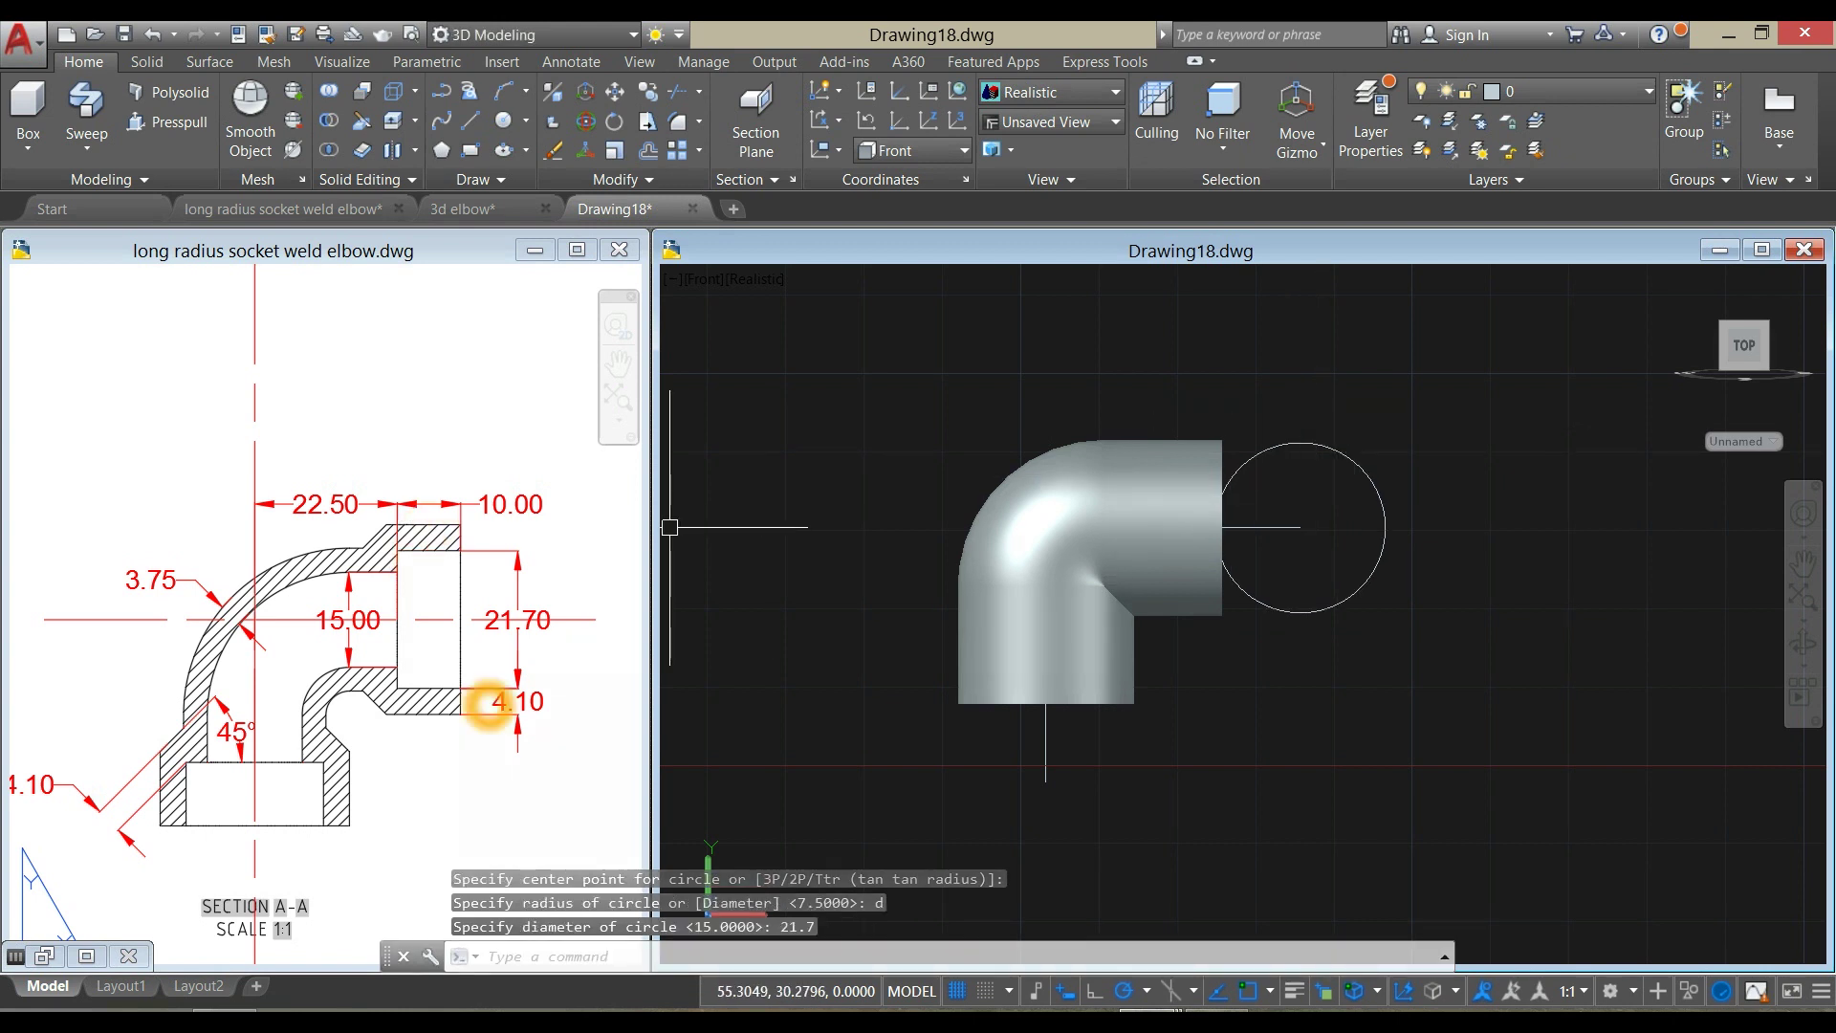
click(1331, 392)
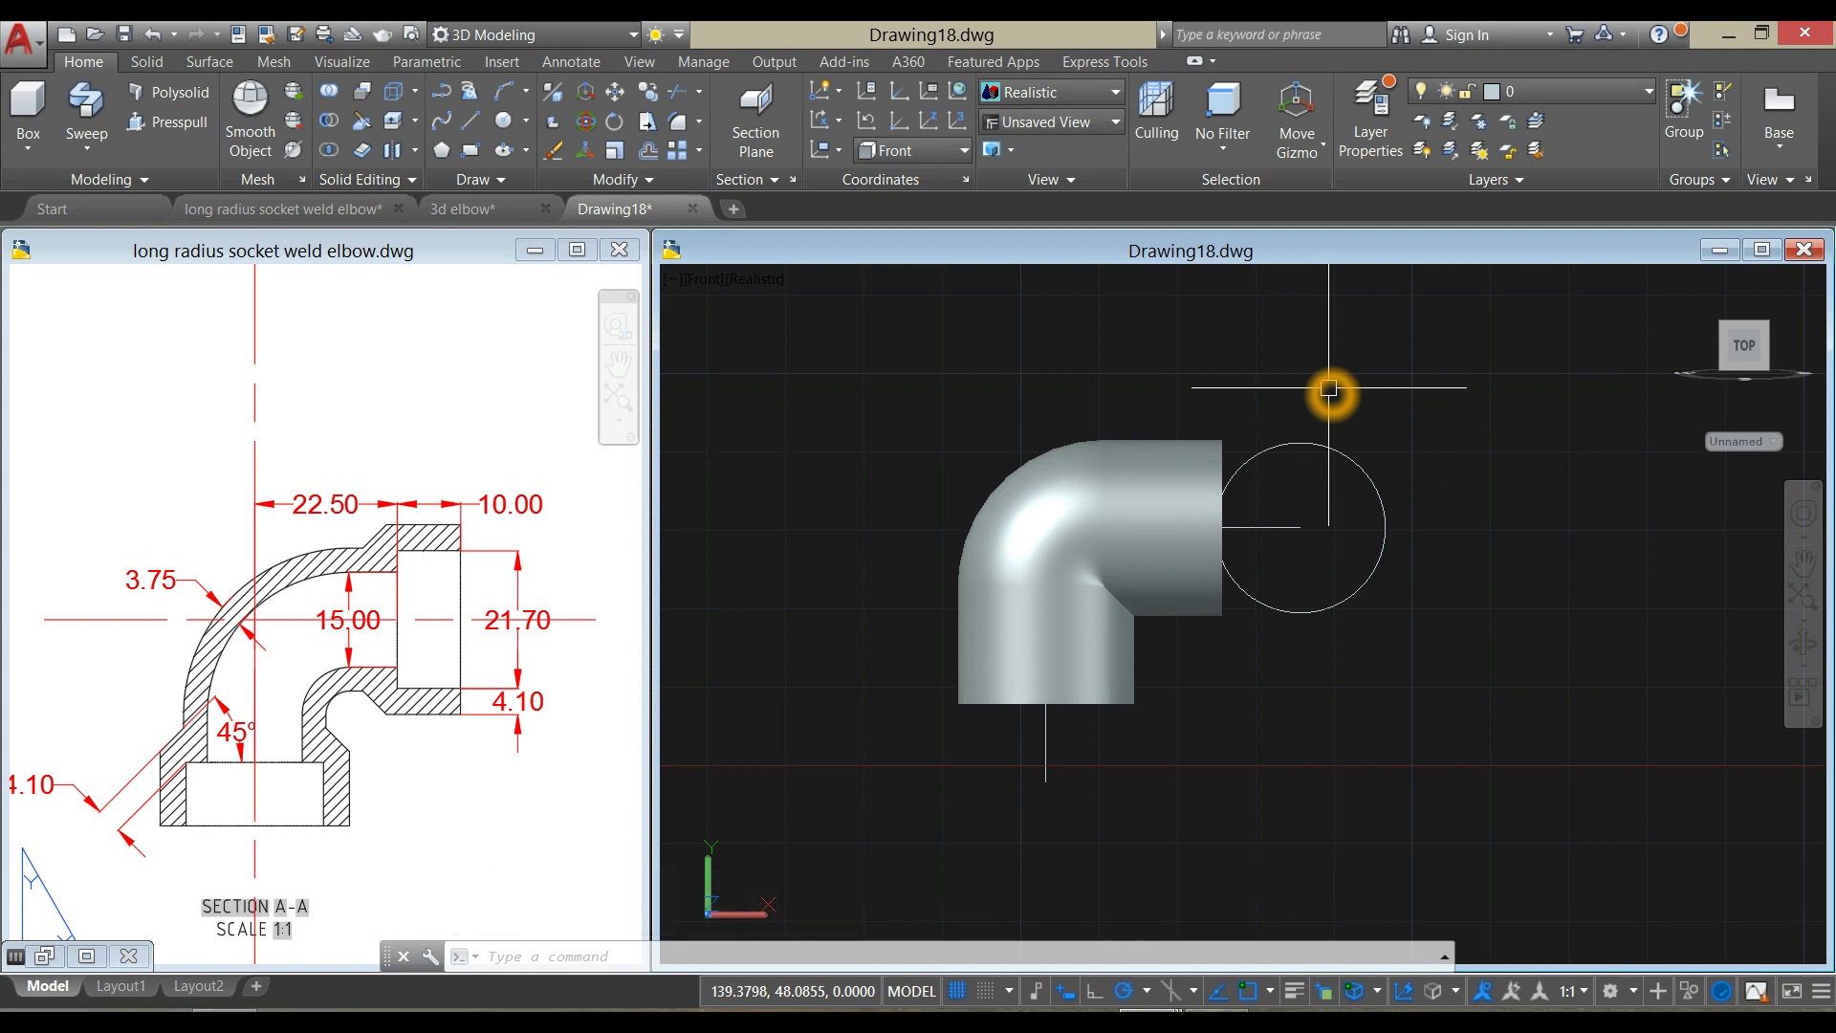
Offset the 21.7 circle 4.1 outward to make a second concentric circle
text(O)
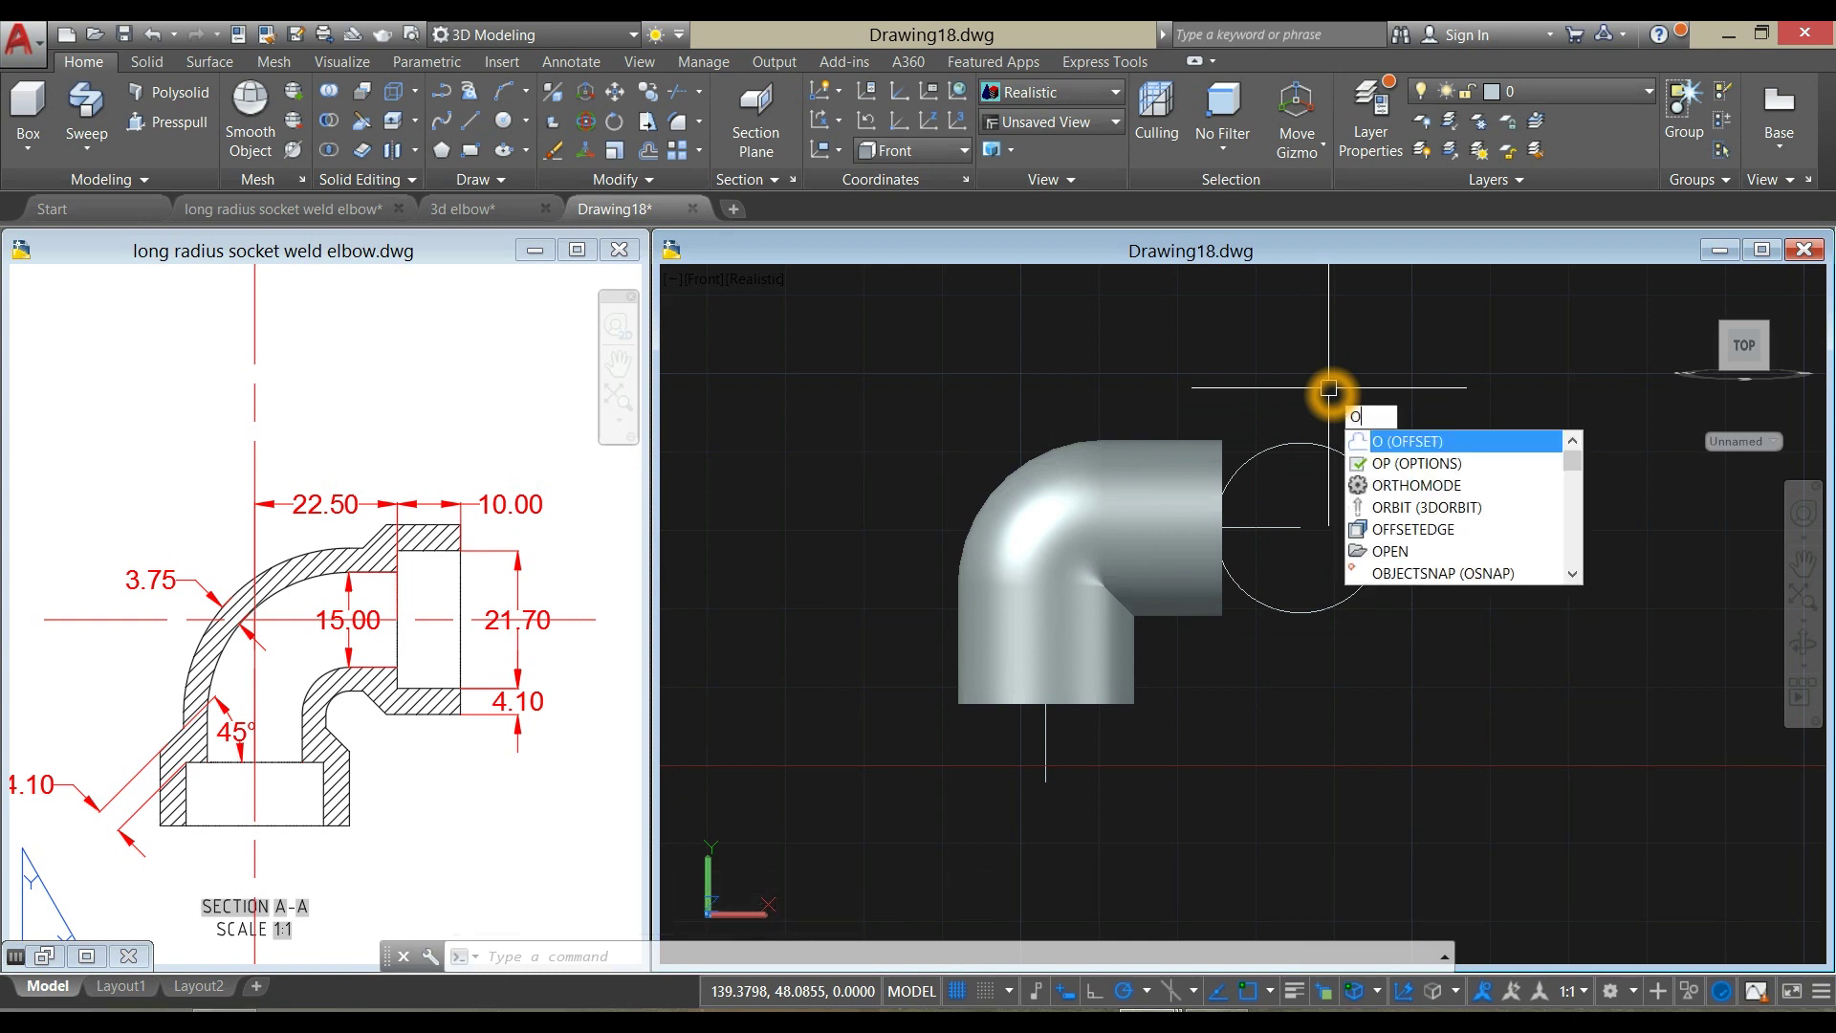
key(Return)
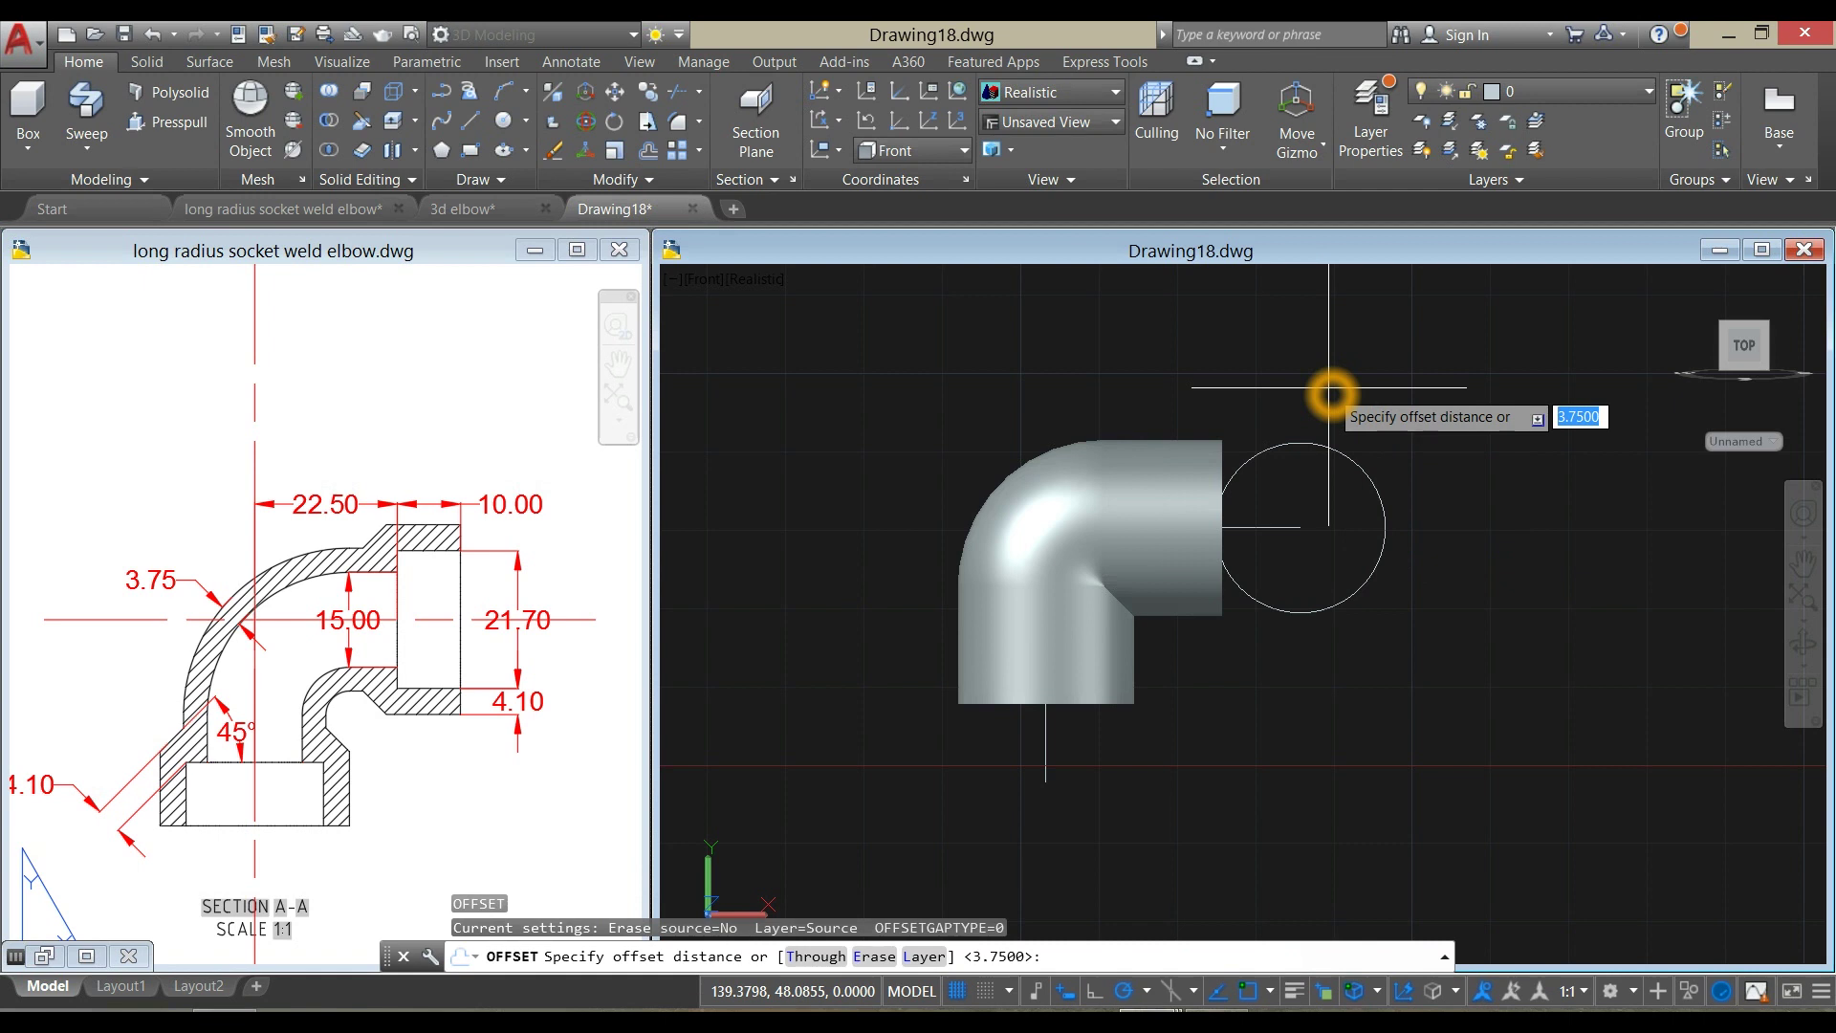
key(Return)
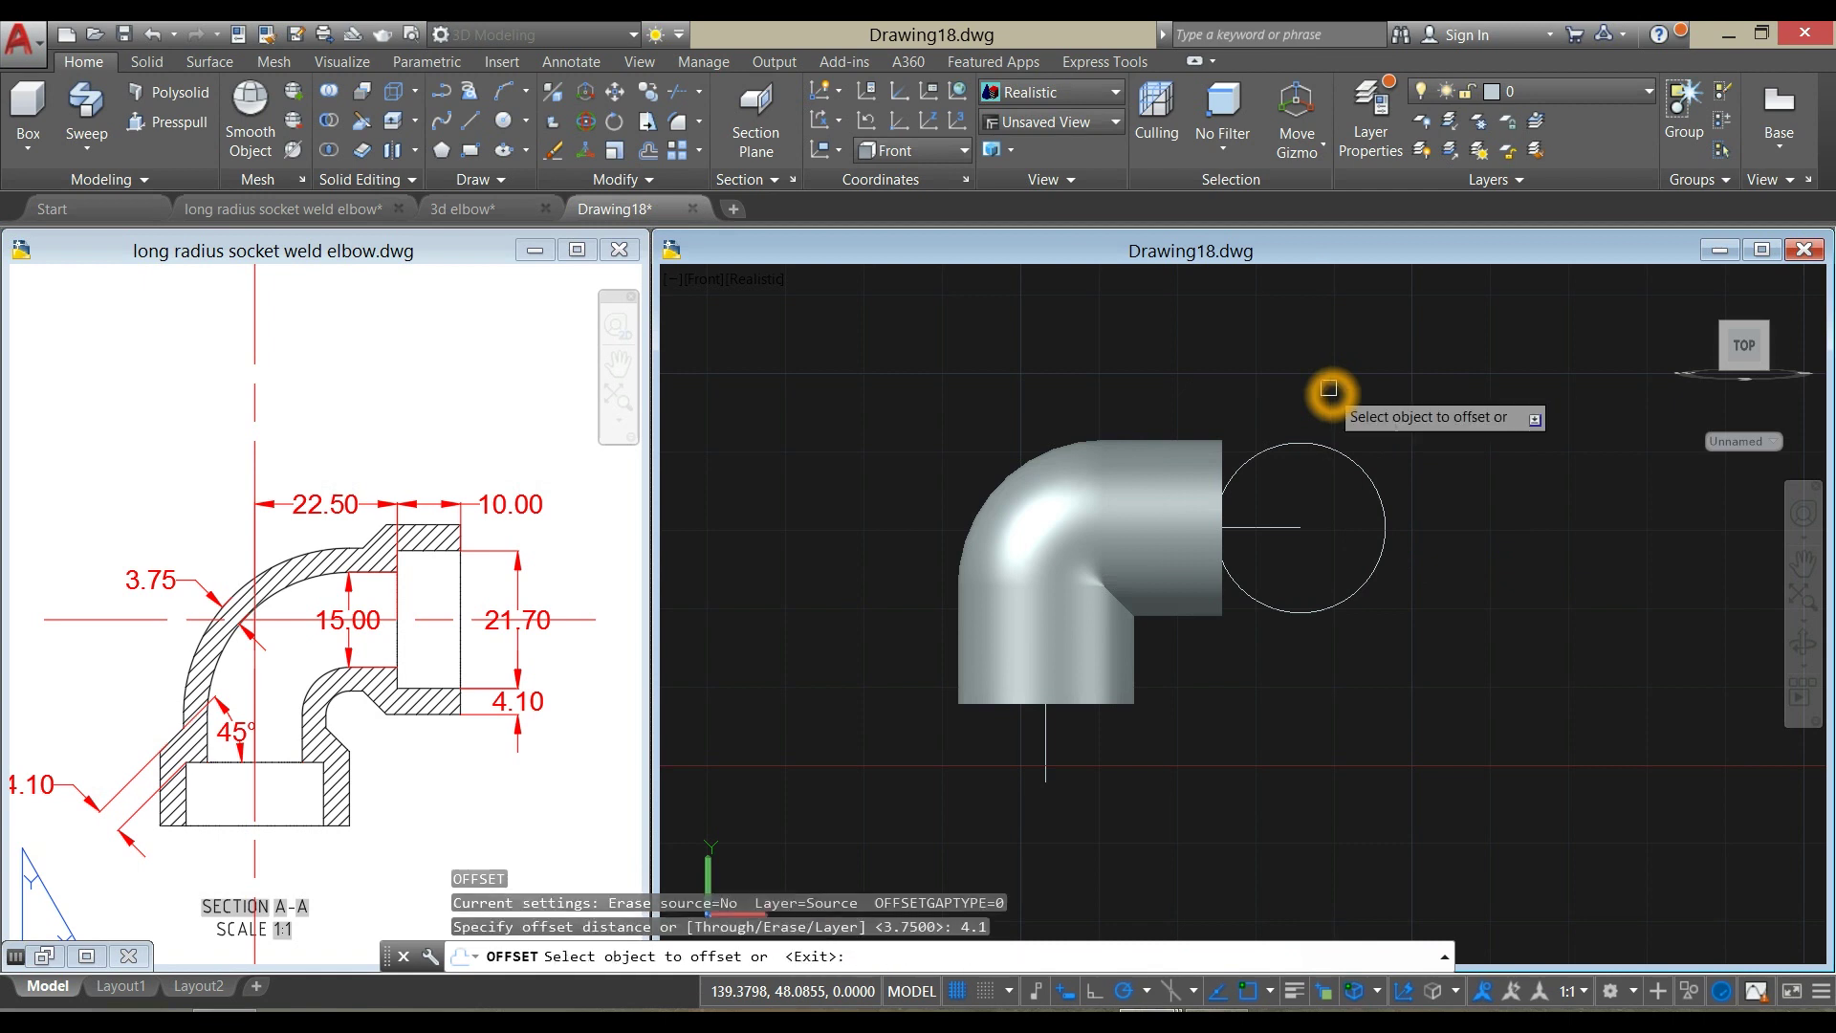
click(1341, 450)
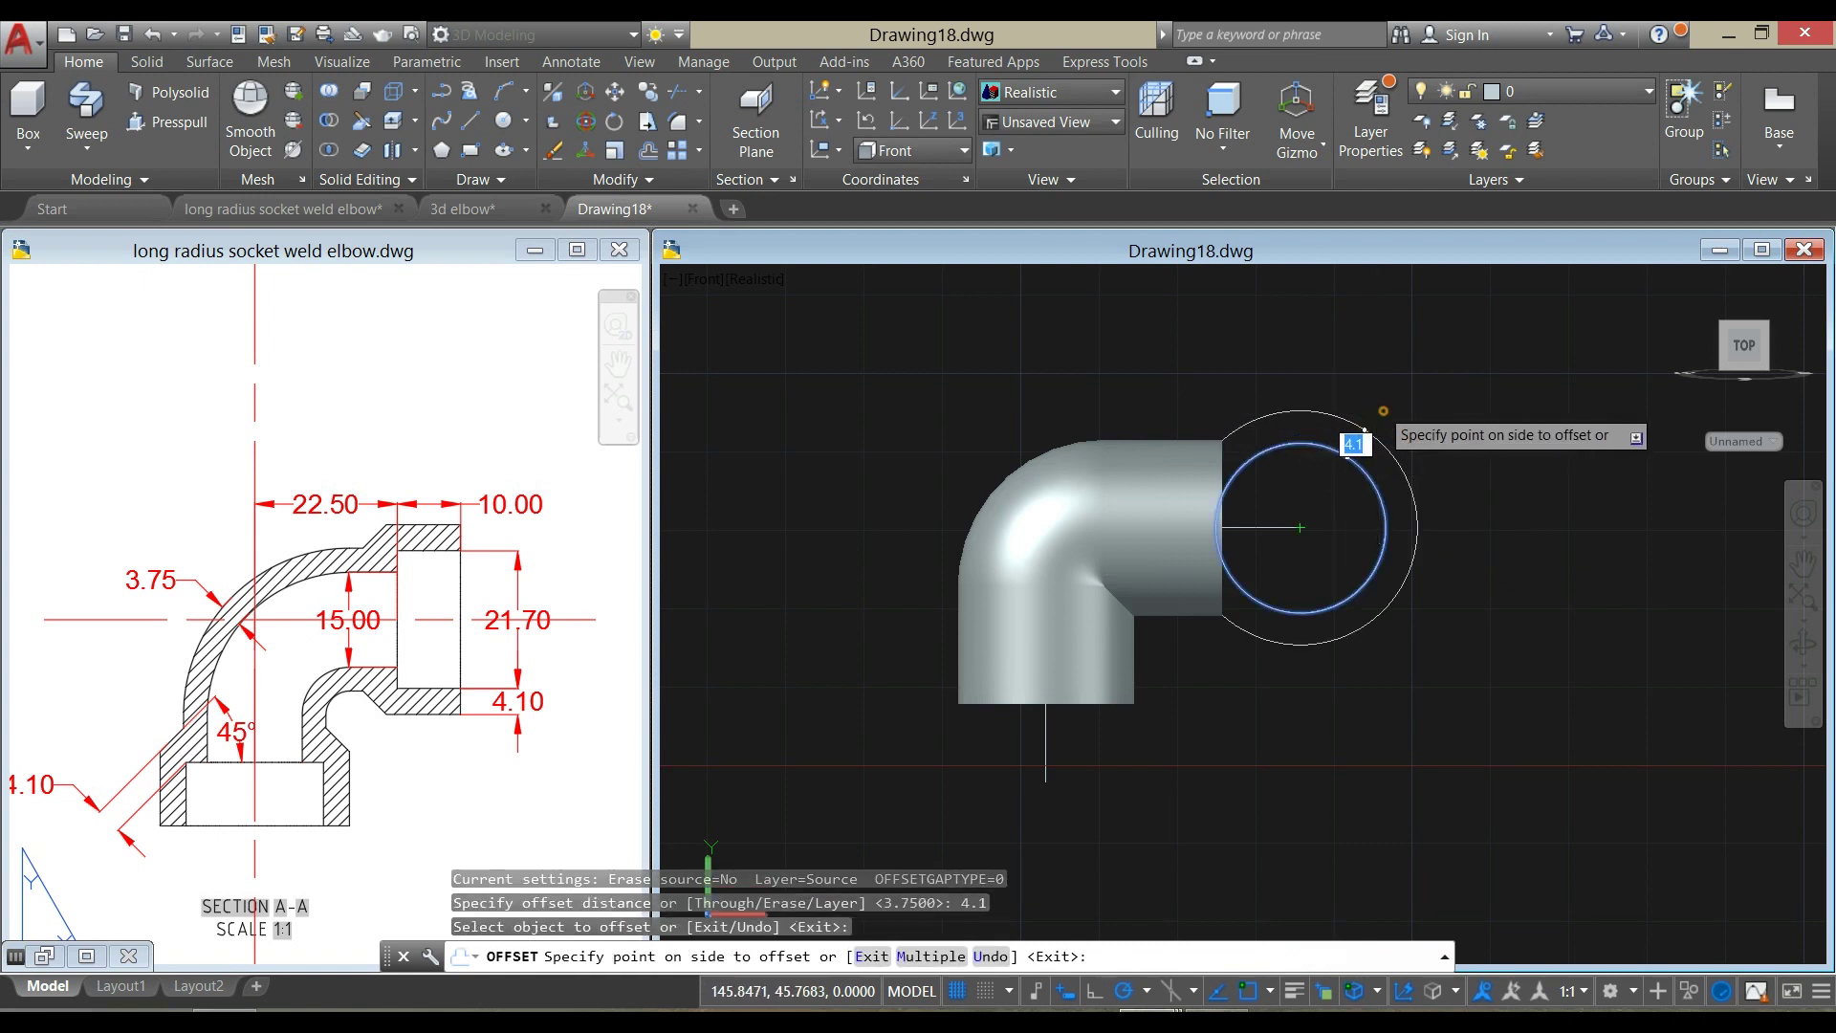
click(1361, 426)
right_click(1395, 389)
click(1426, 406)
Copy both circles from their centre to the bottom end of the vertical leg
click(1420, 460)
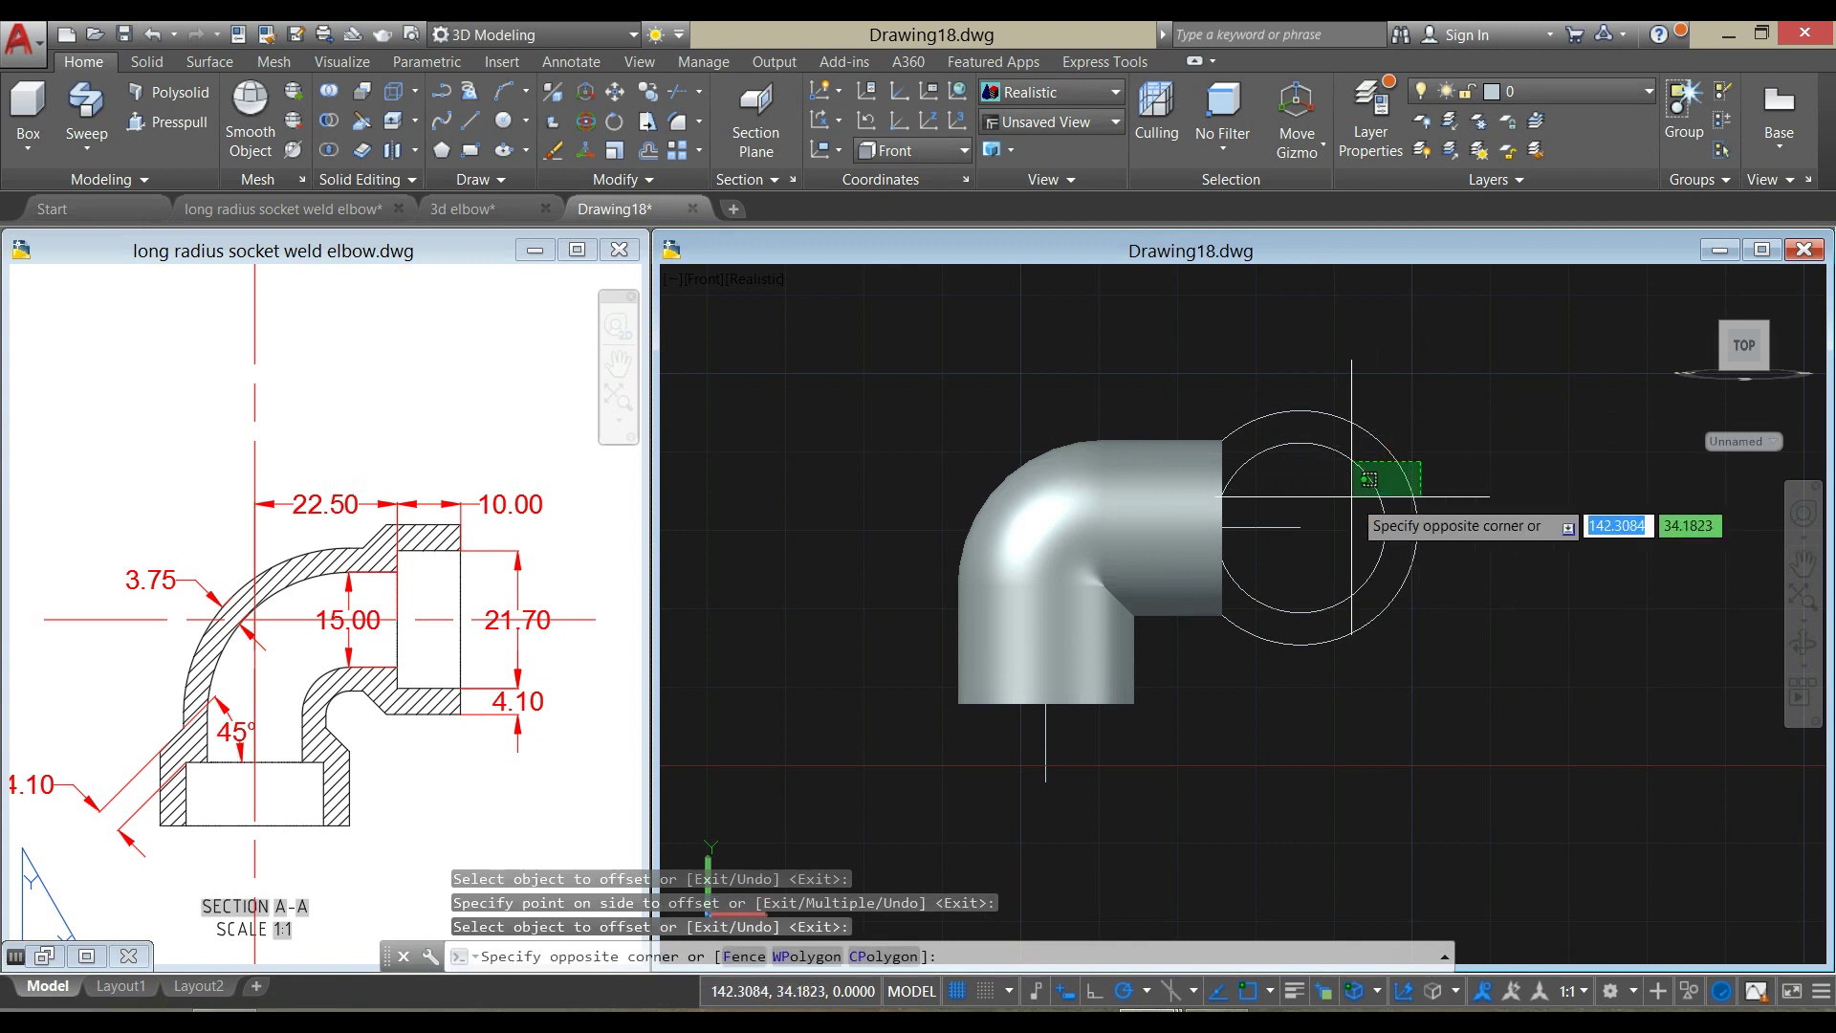
click(1339, 492)
right_click(1408, 373)
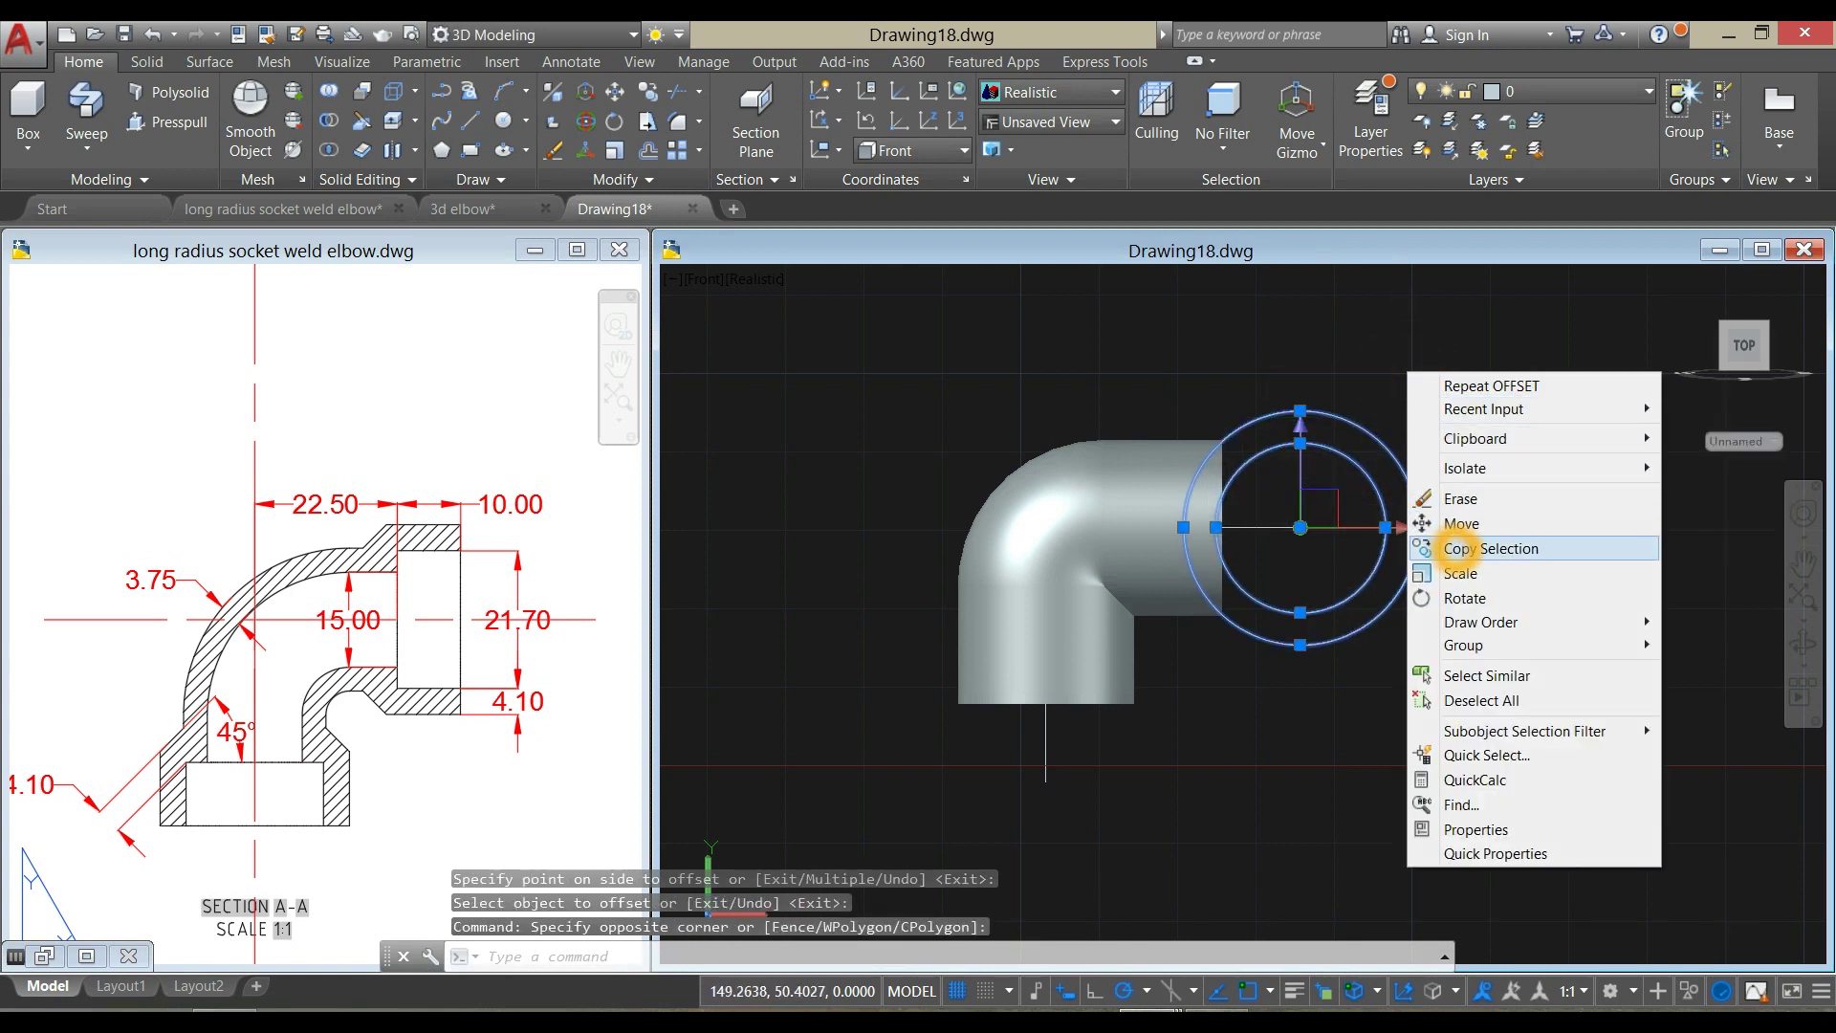
click(1432, 548)
click(1300, 527)
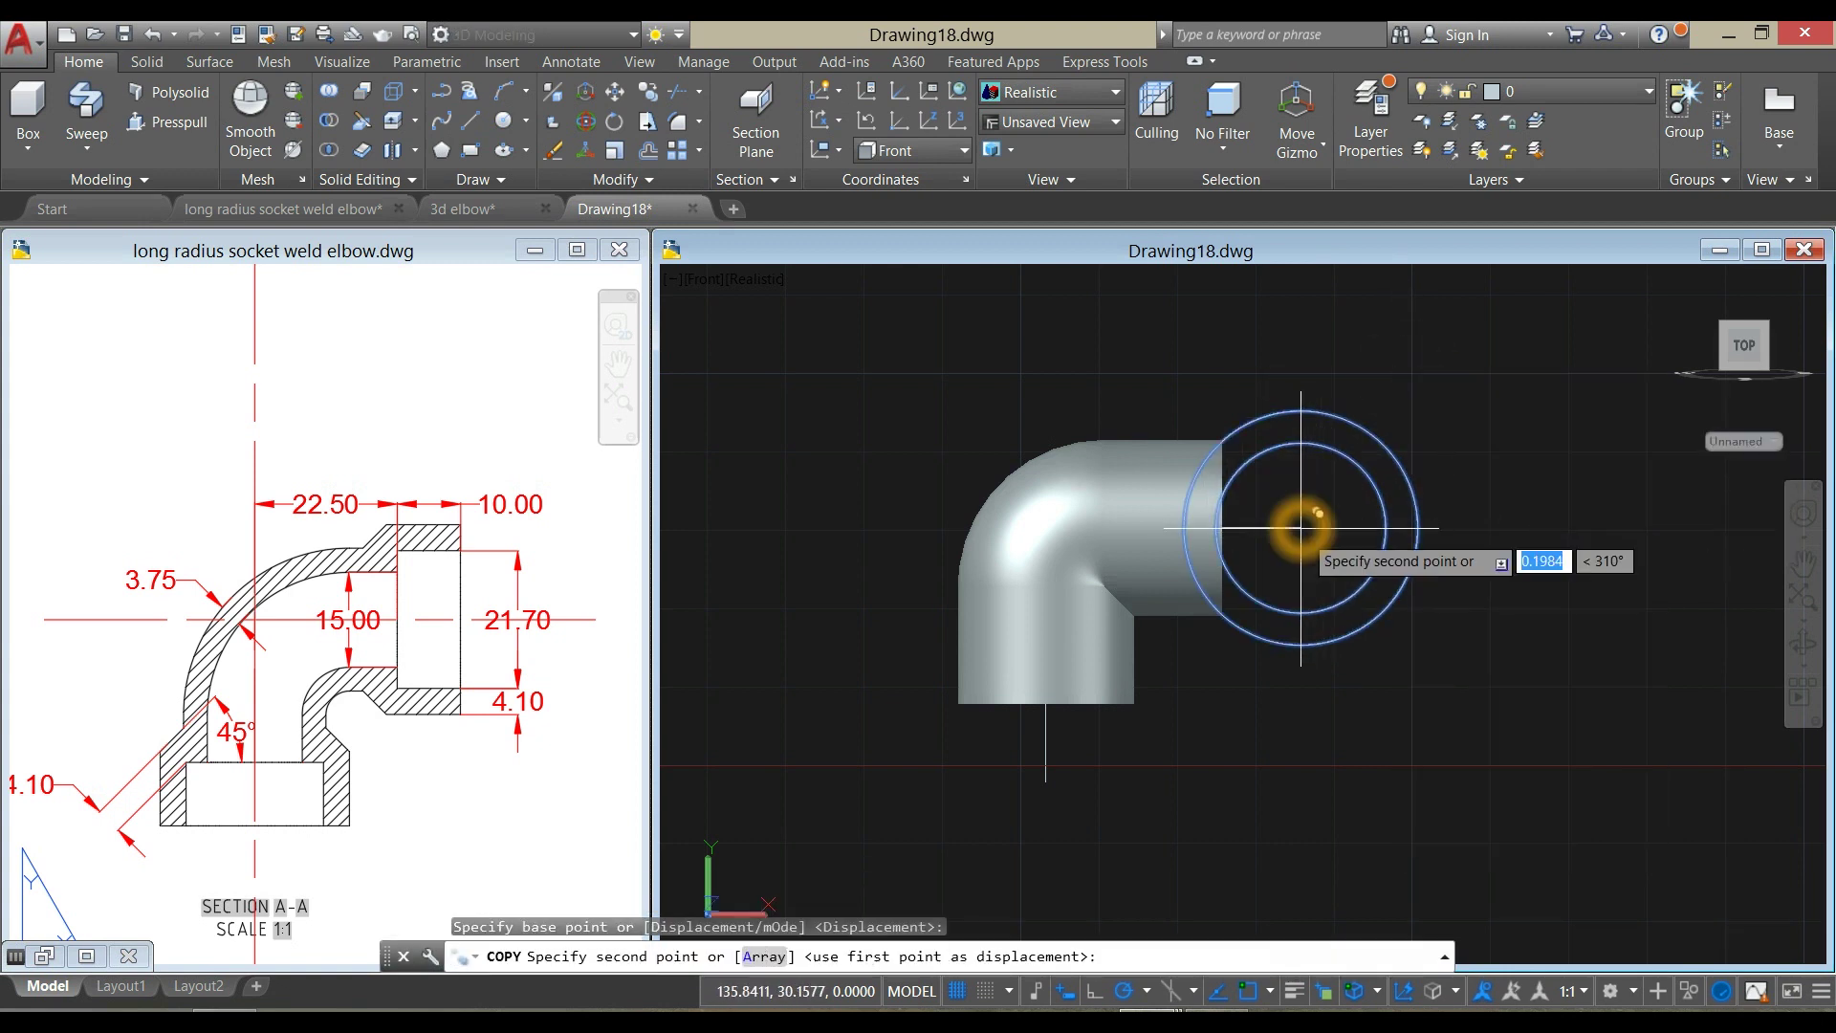
click(1047, 781)
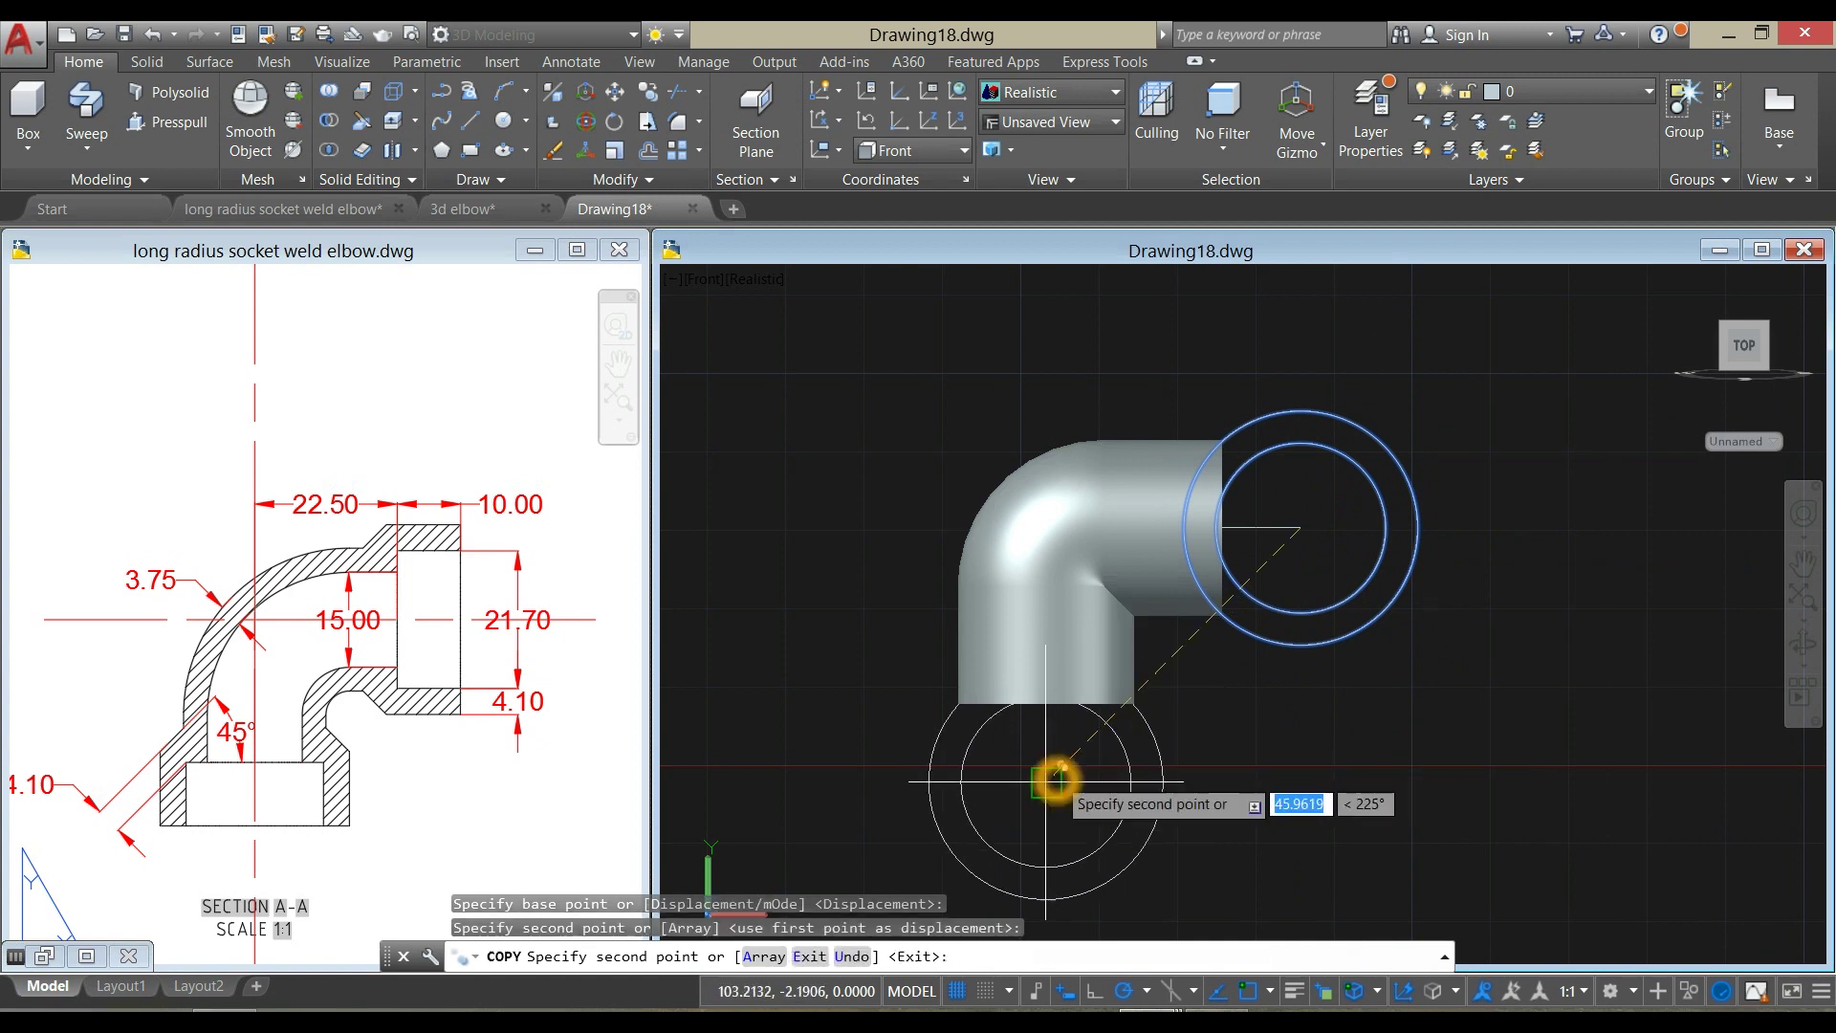
right_click(1223, 697)
click(1265, 699)
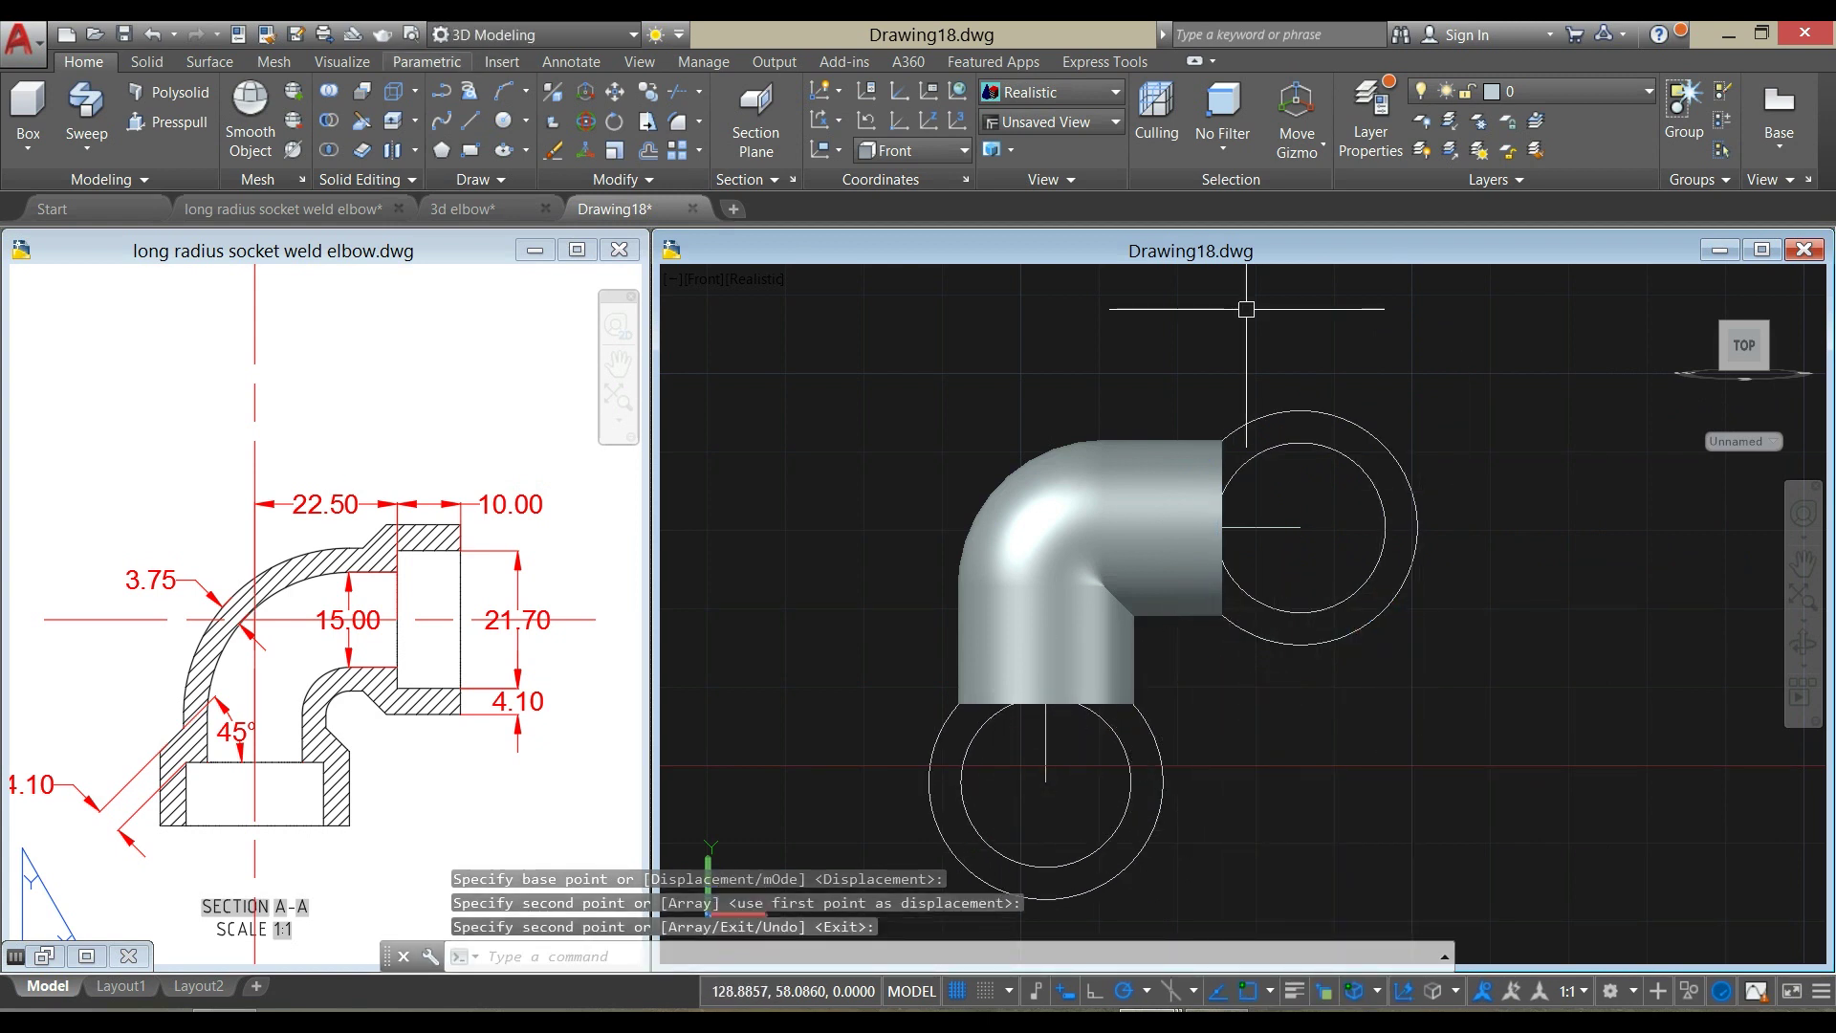
click(87, 106)
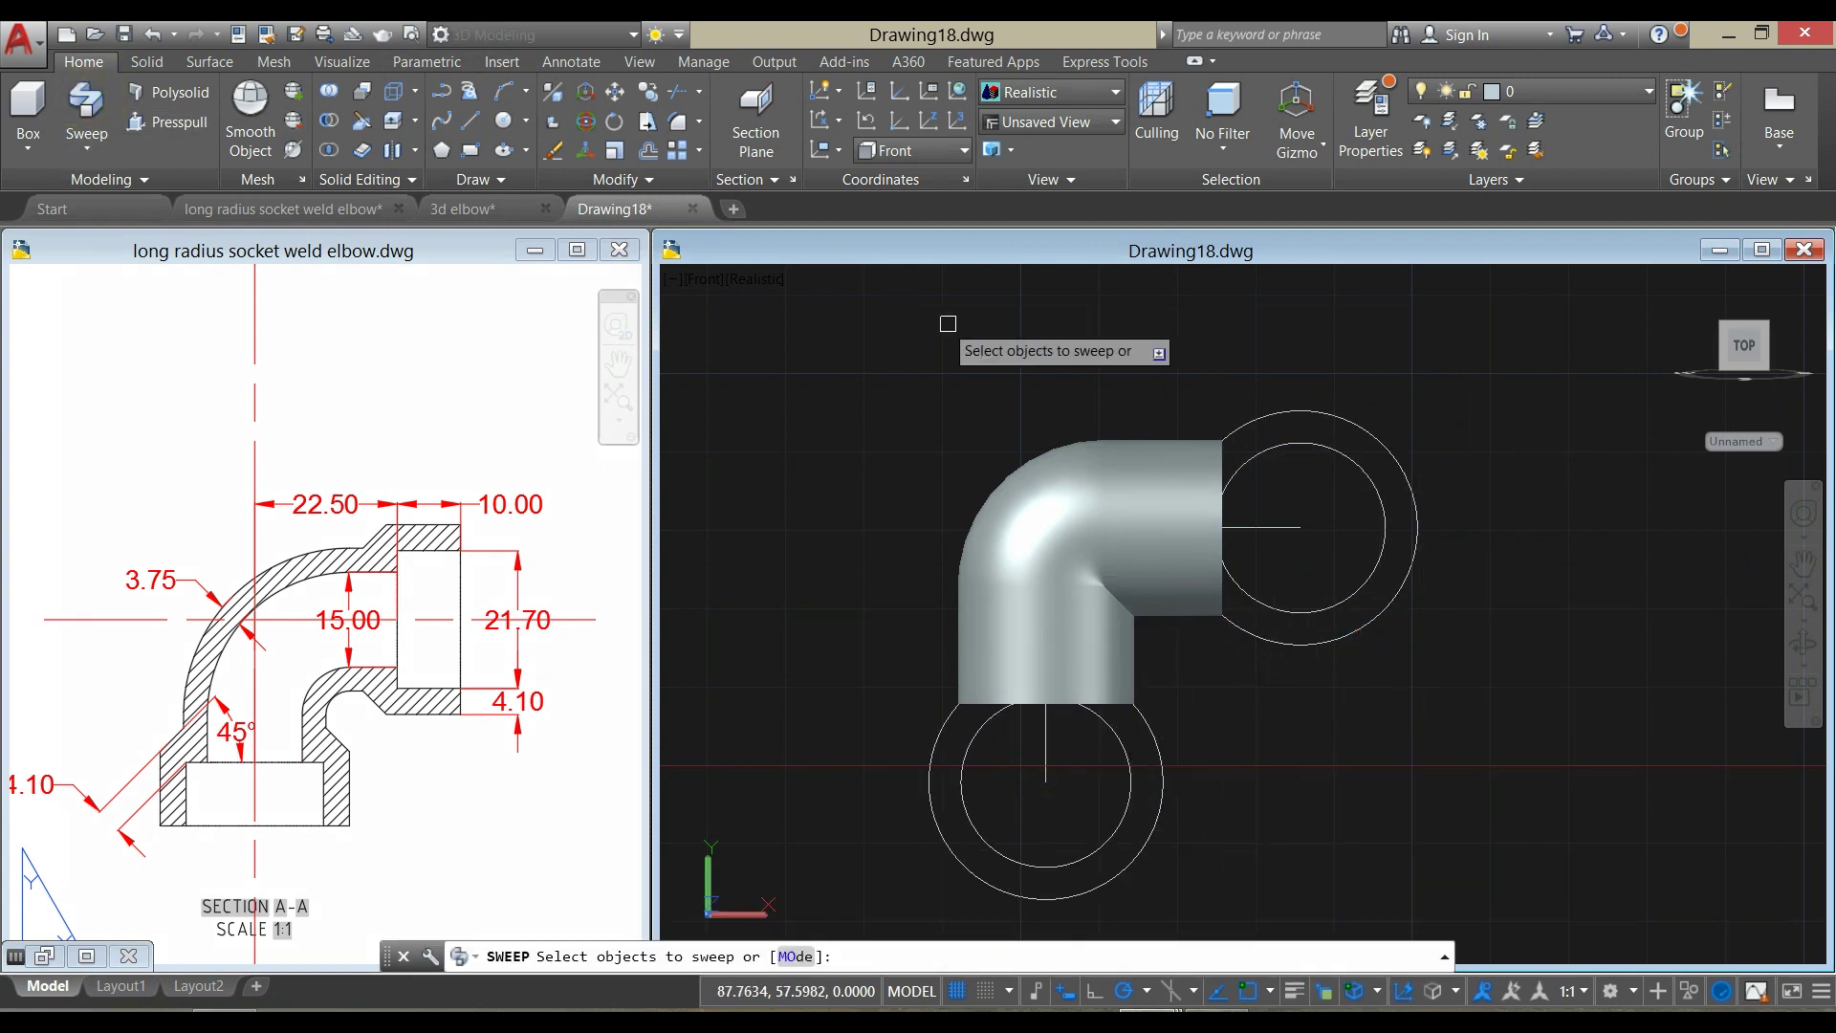
Sweep the right-hand circle pair along the short line into a socket hub
click(1338, 489)
click(1293, 362)
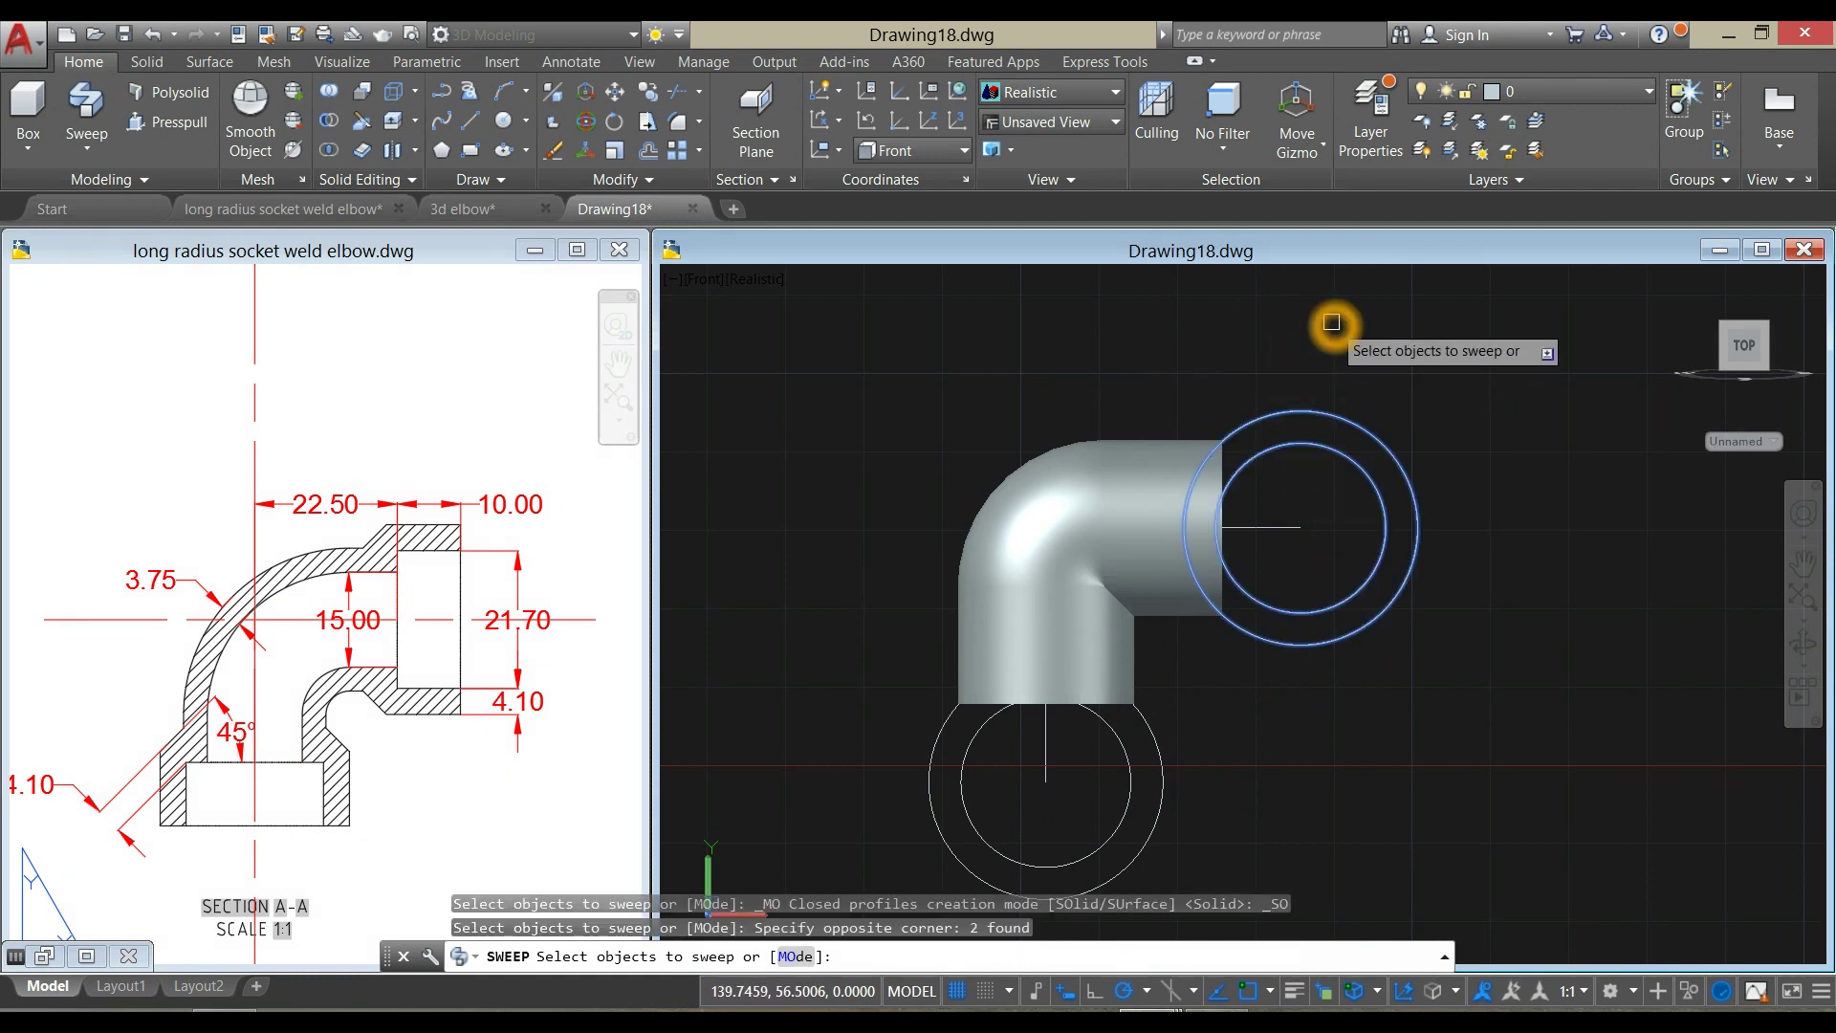
right_click(1333, 323)
click(1376, 343)
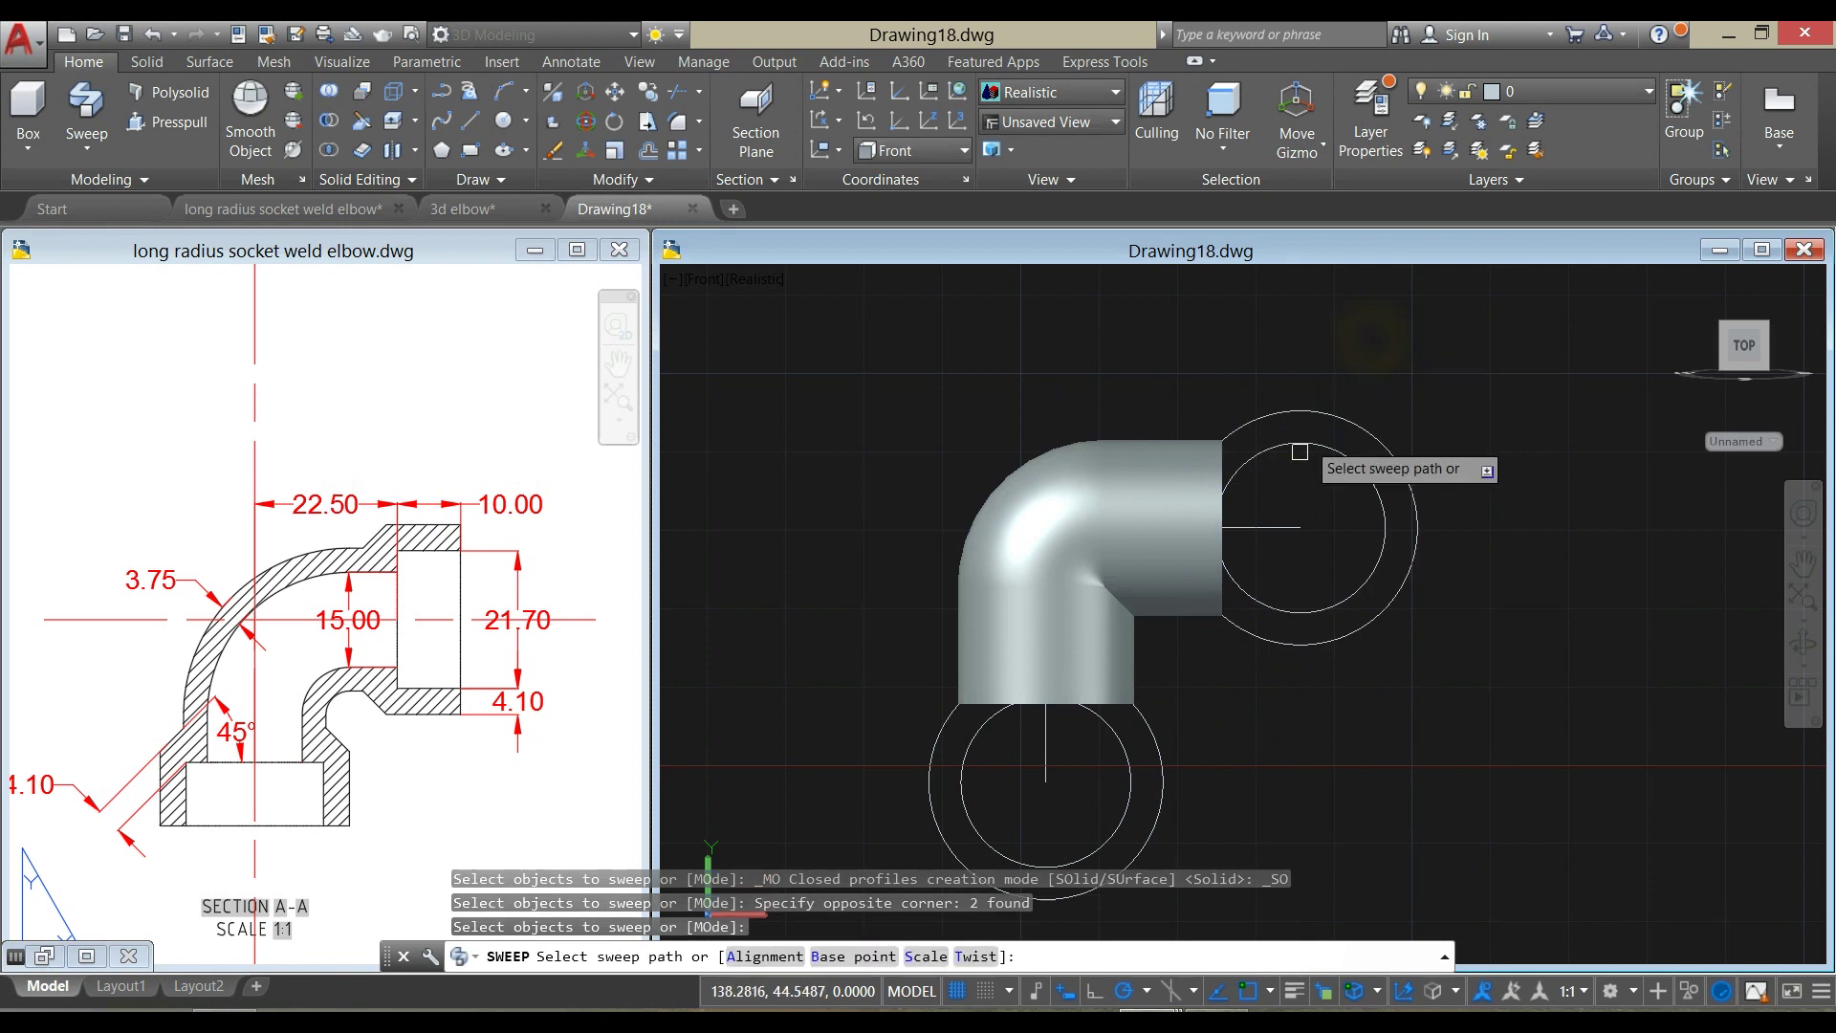
click(1284, 530)
Sweep the lower circle pair along the vertical line into the second socket hub
middle_drag(1303, 524, 1291, 398)
right_click(1260, 531)
click(1277, 535)
click(1196, 669)
click(1107, 635)
right_click(1212, 577)
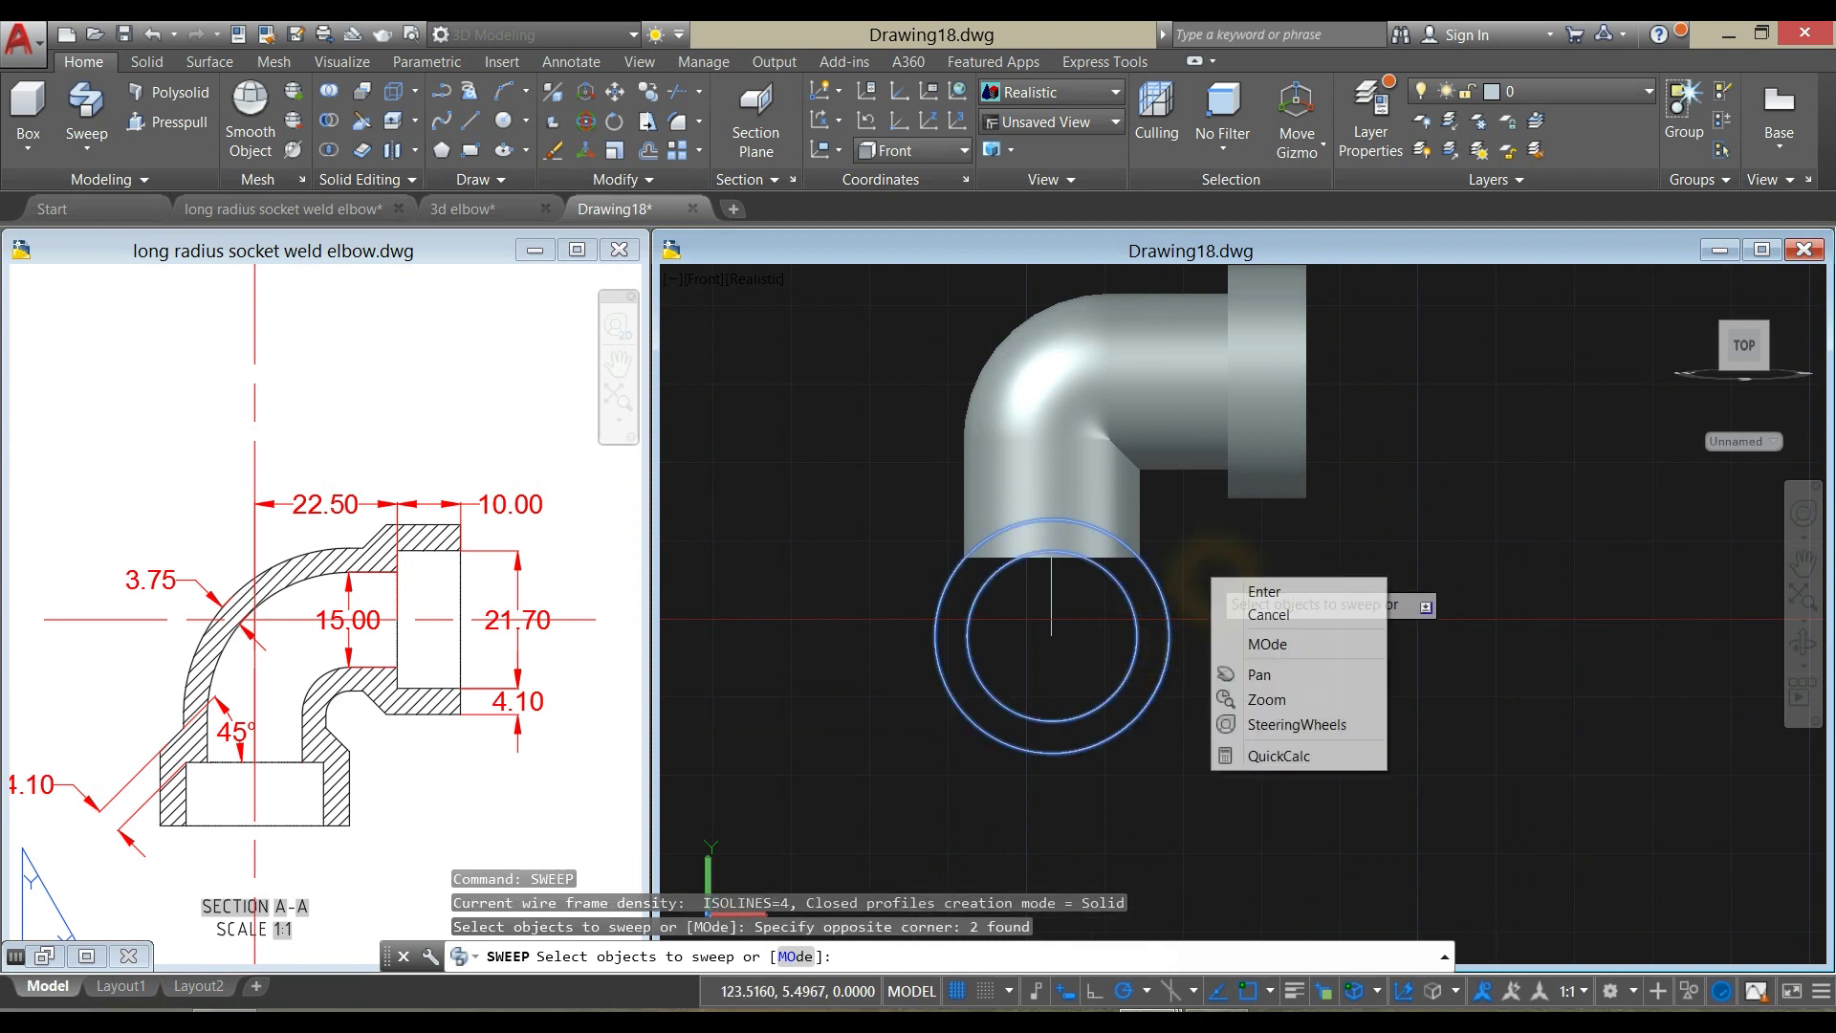
click(1248, 591)
click(1054, 609)
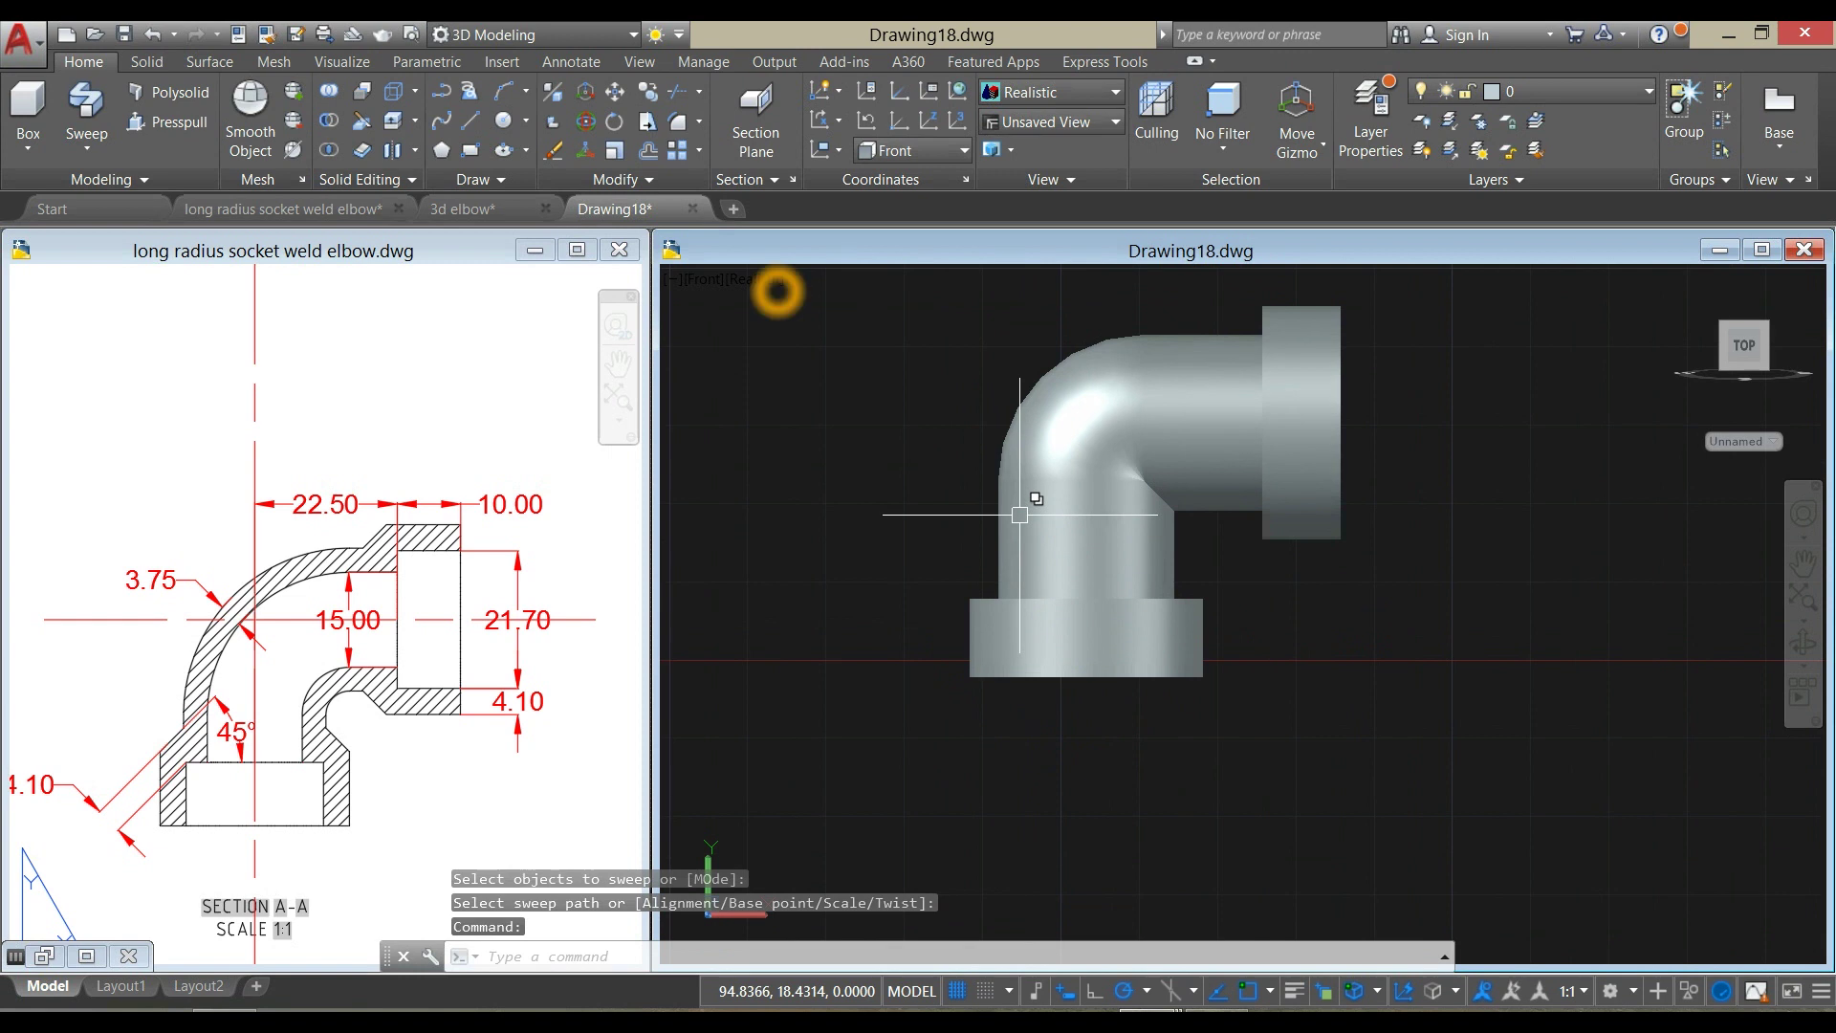
Set the viewport visual style to 2D Wireframe
click(756, 280)
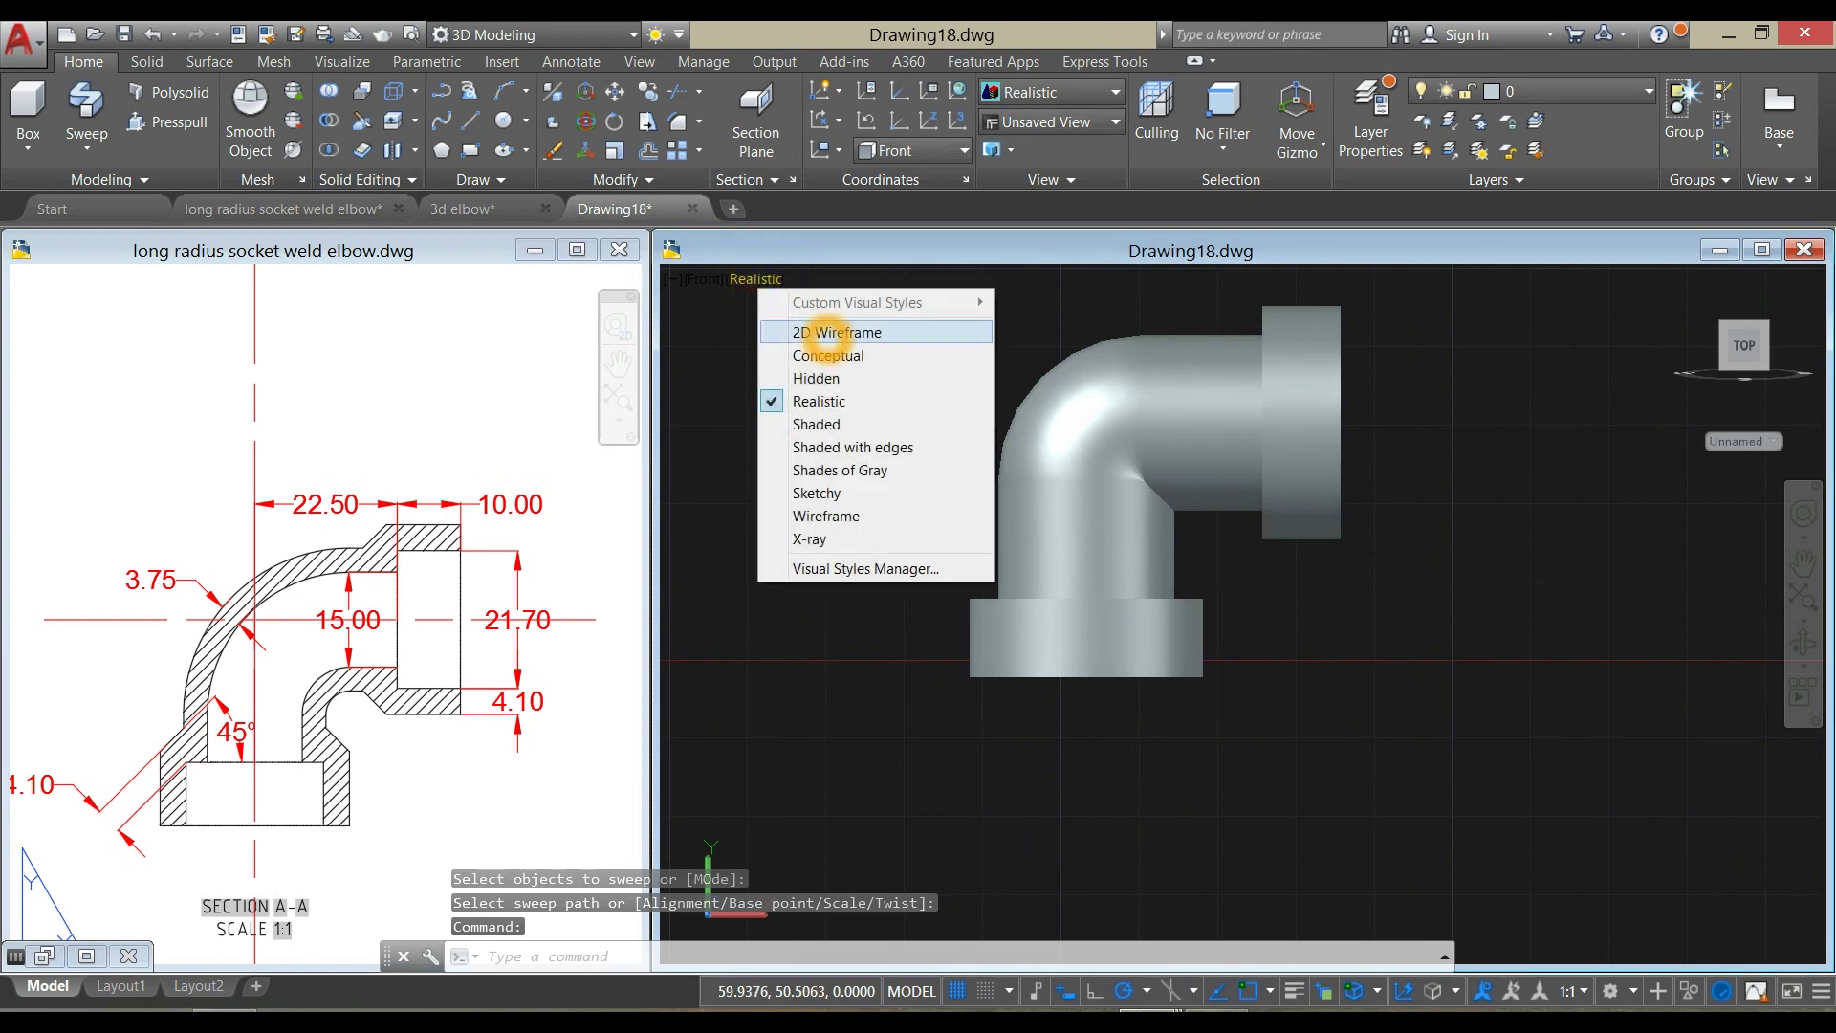
click(813, 339)
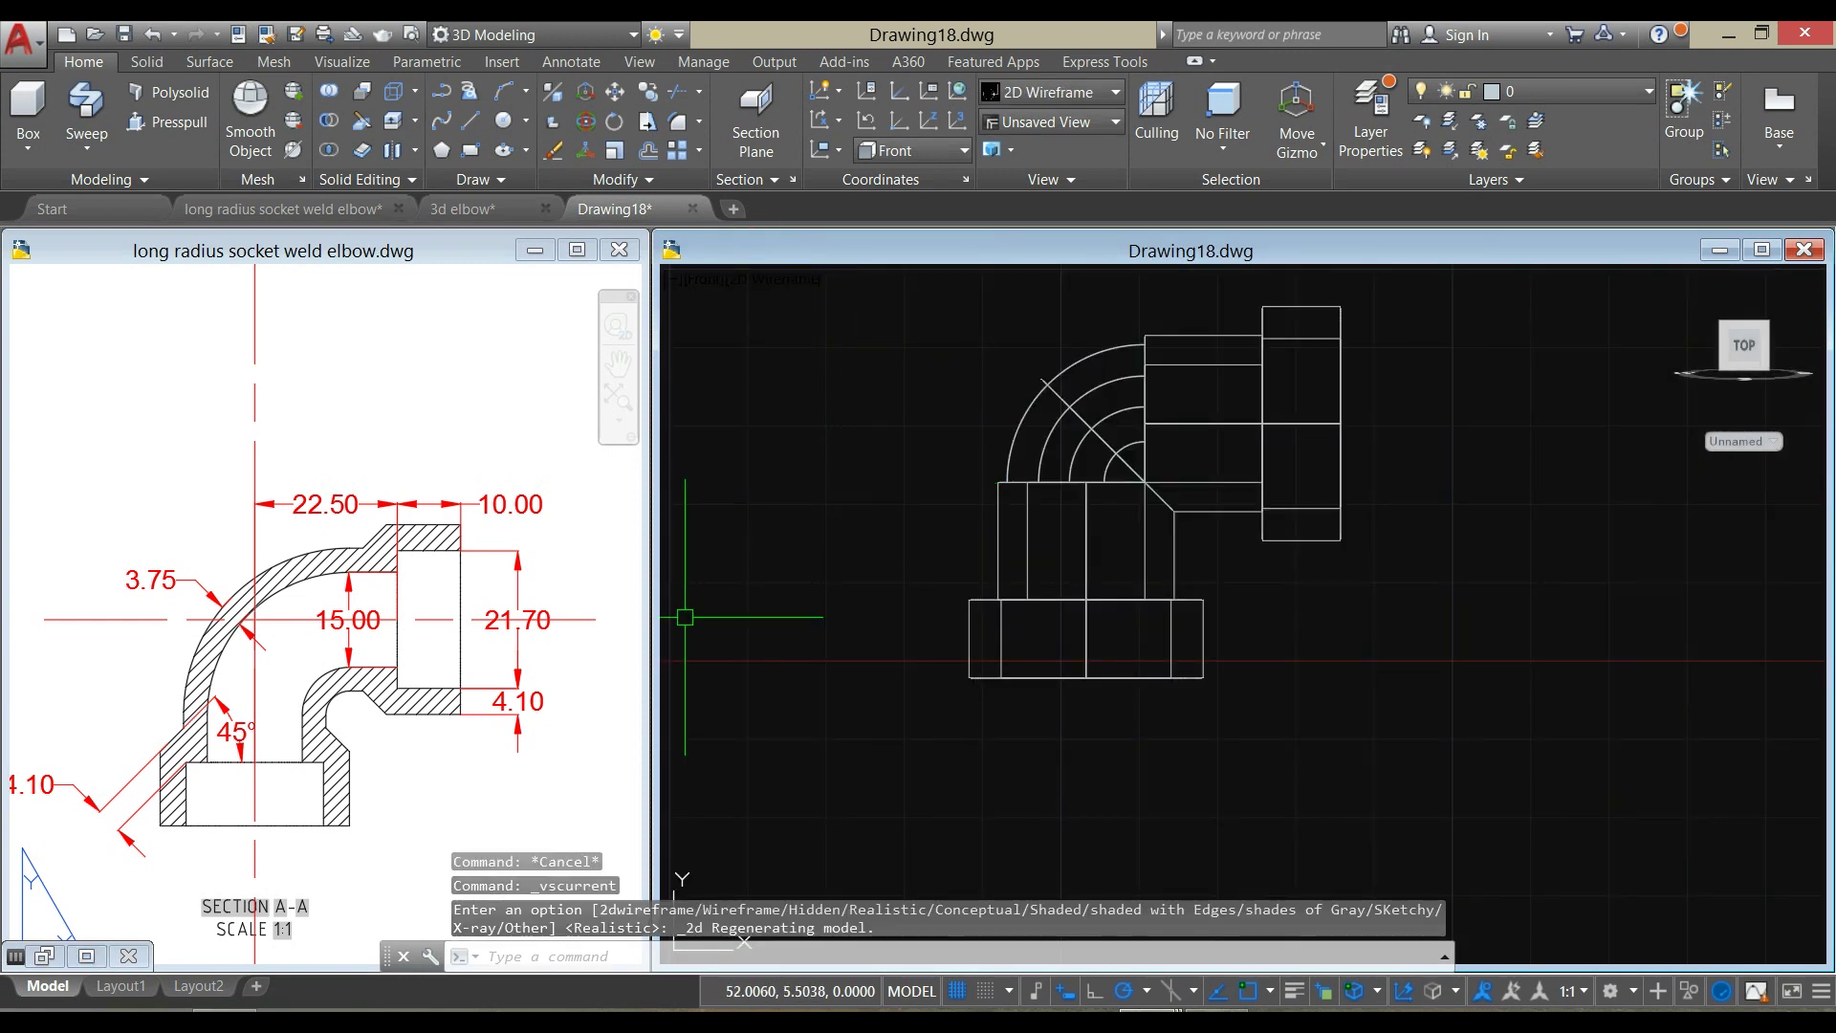
text(l)
key(Return)
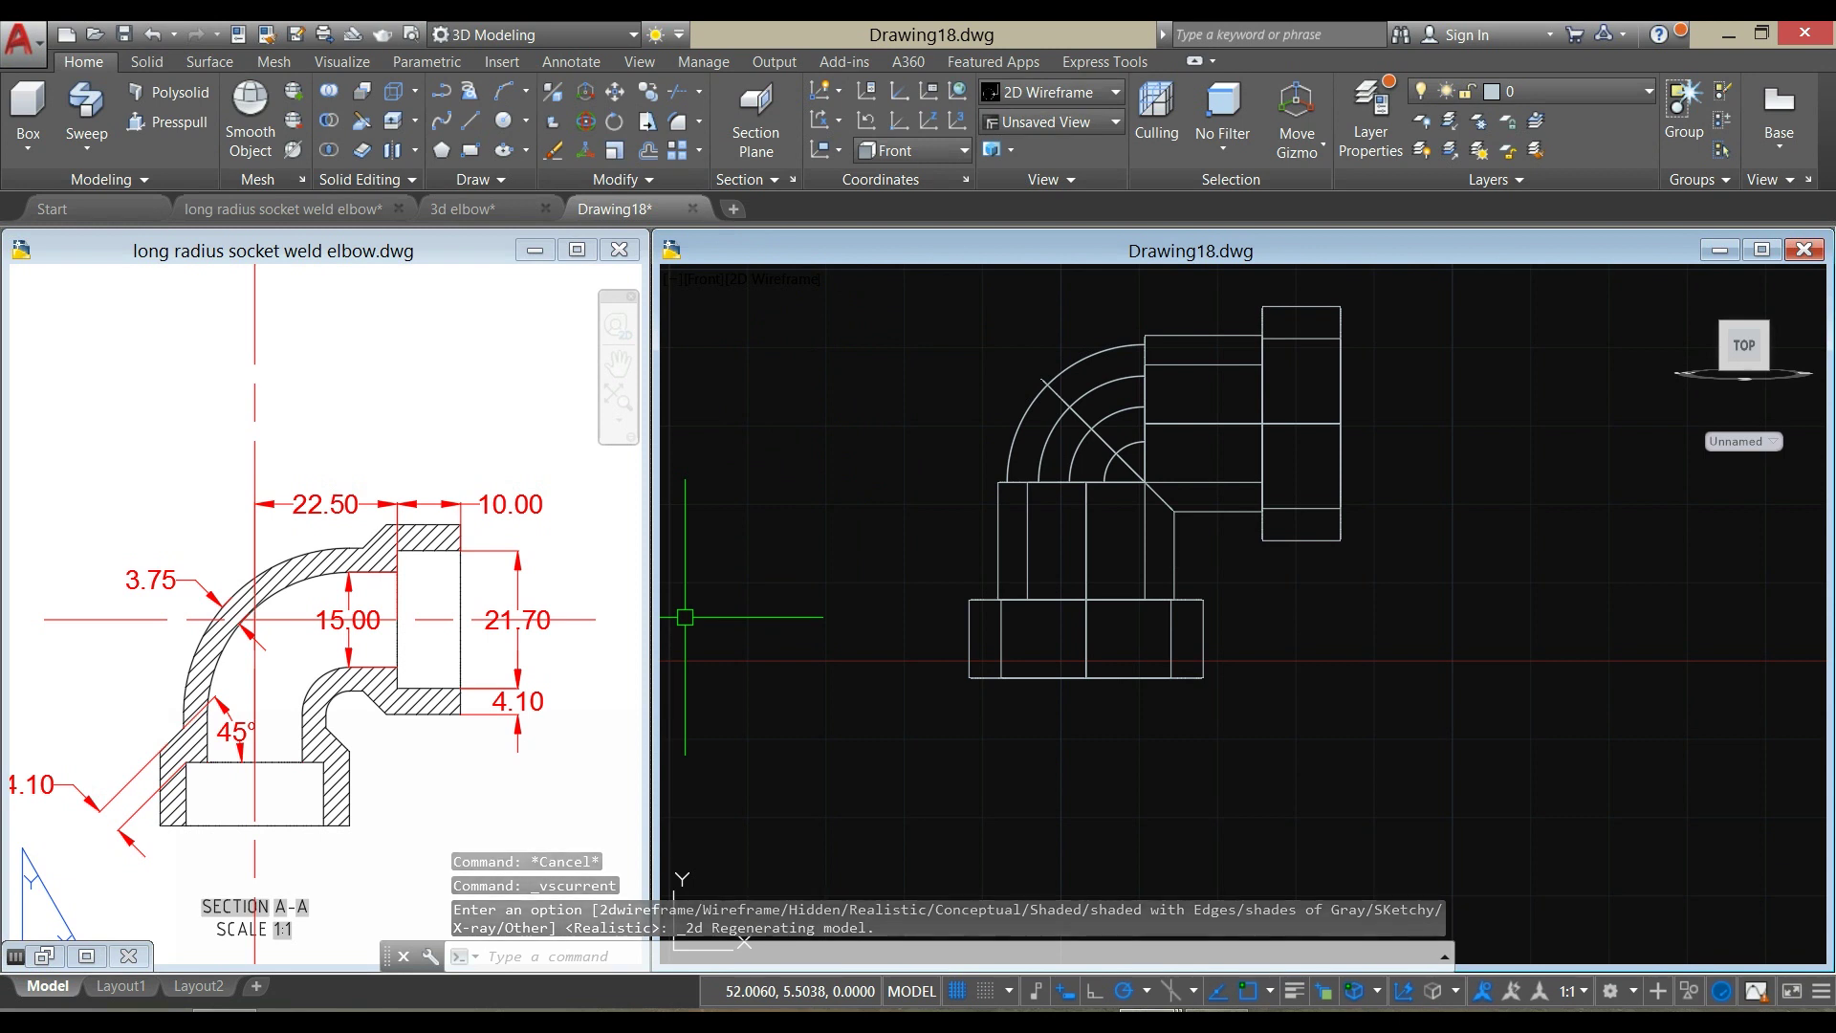
click(804, 762)
Enable dynamic input, polar and object snap tracking, object snap, selection cycling, 3D snap, dynamic UCS
key(Escape)
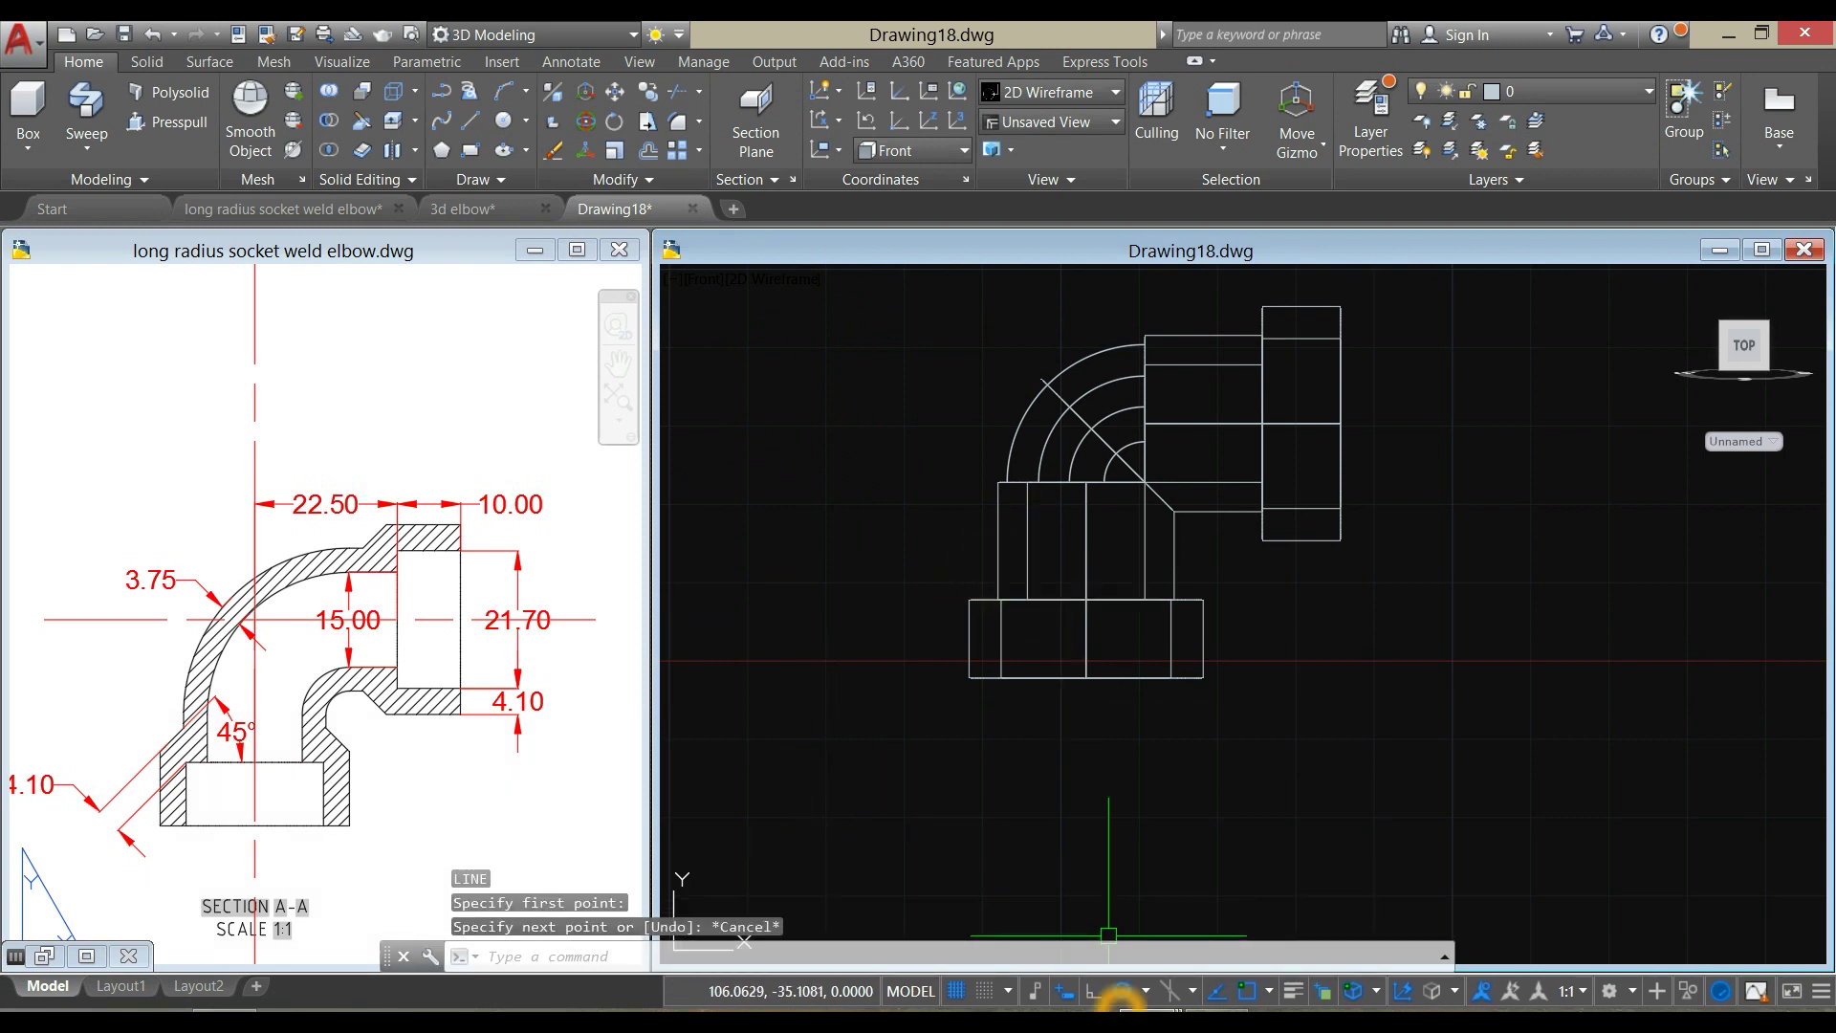
click(1068, 994)
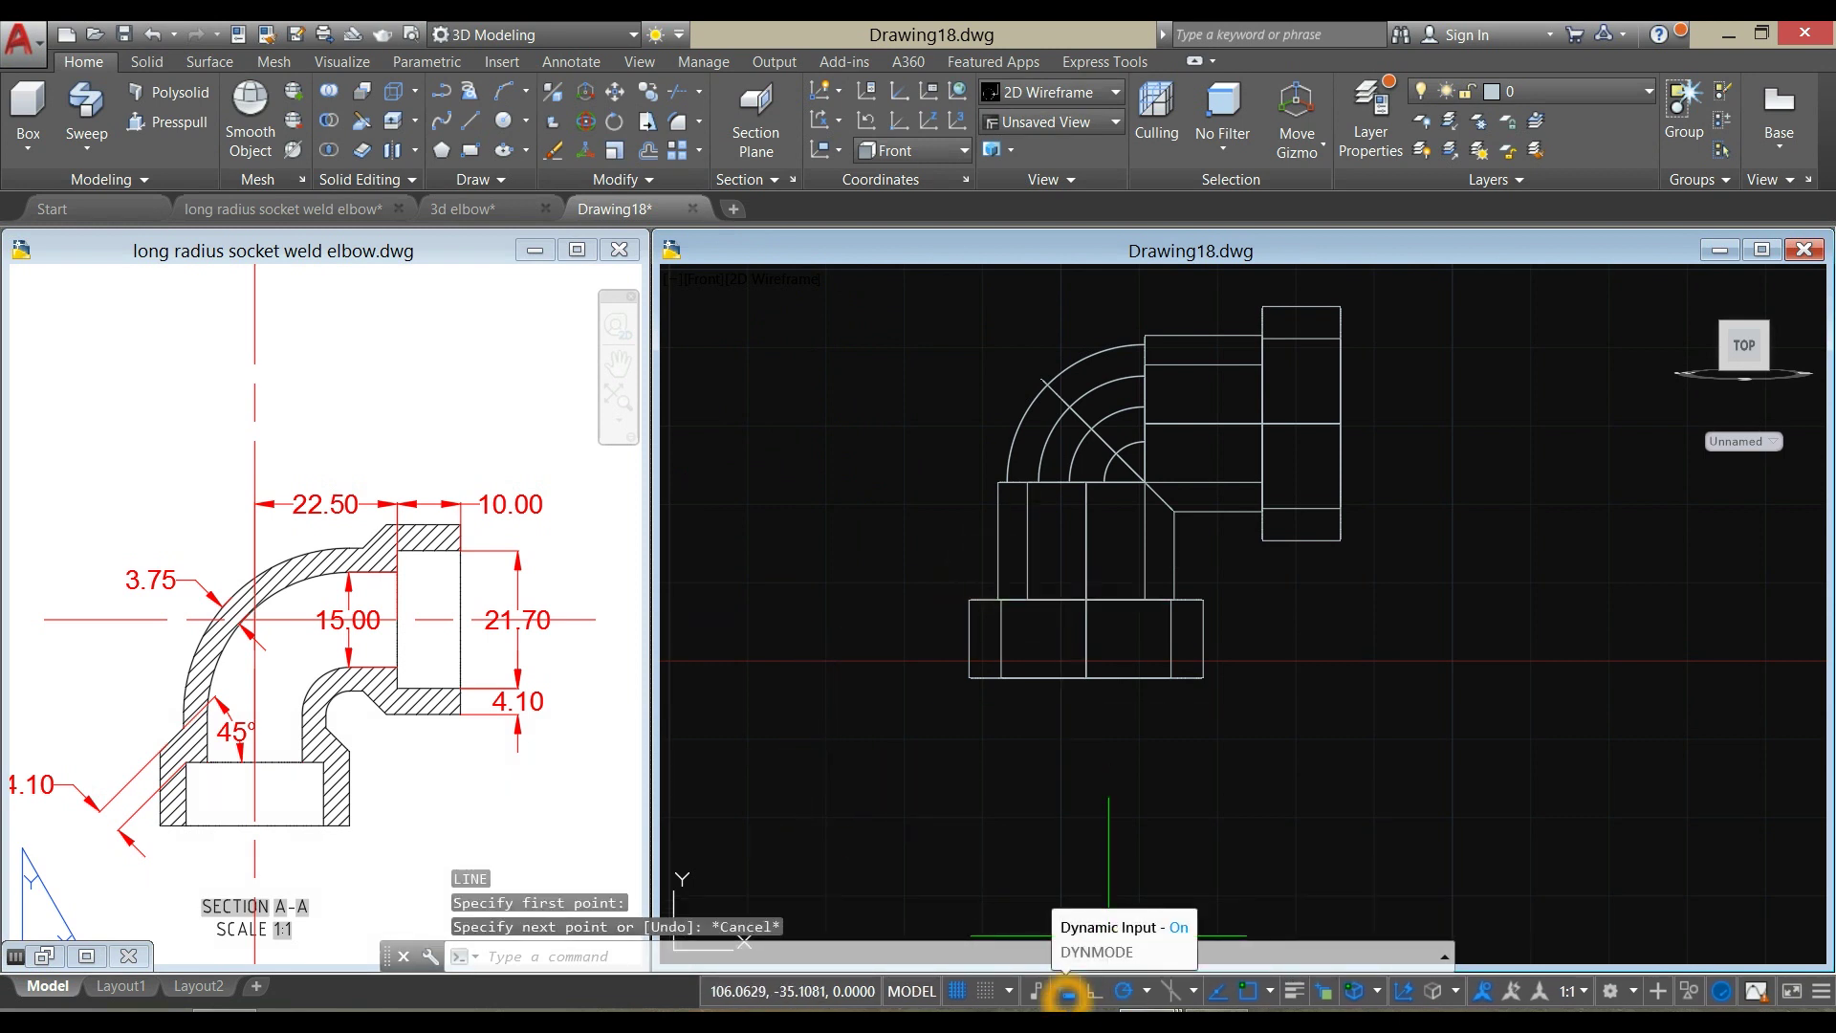
click(1125, 992)
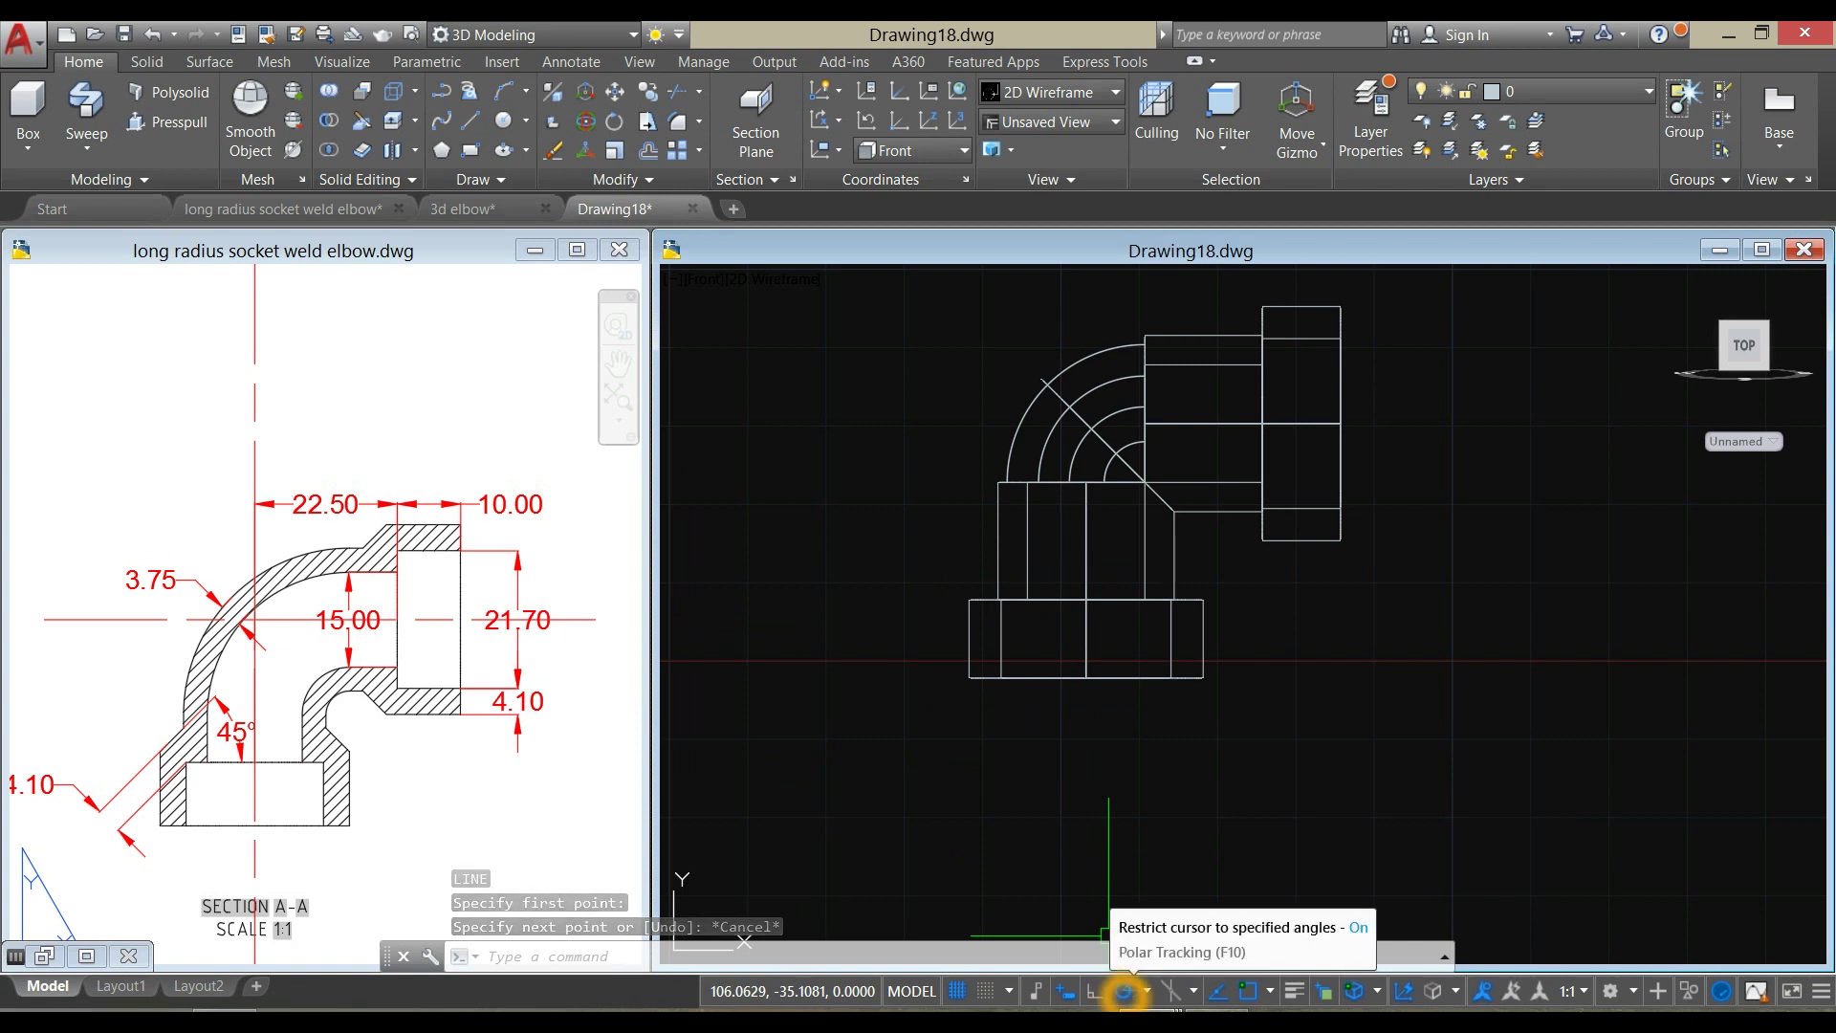
click(1222, 995)
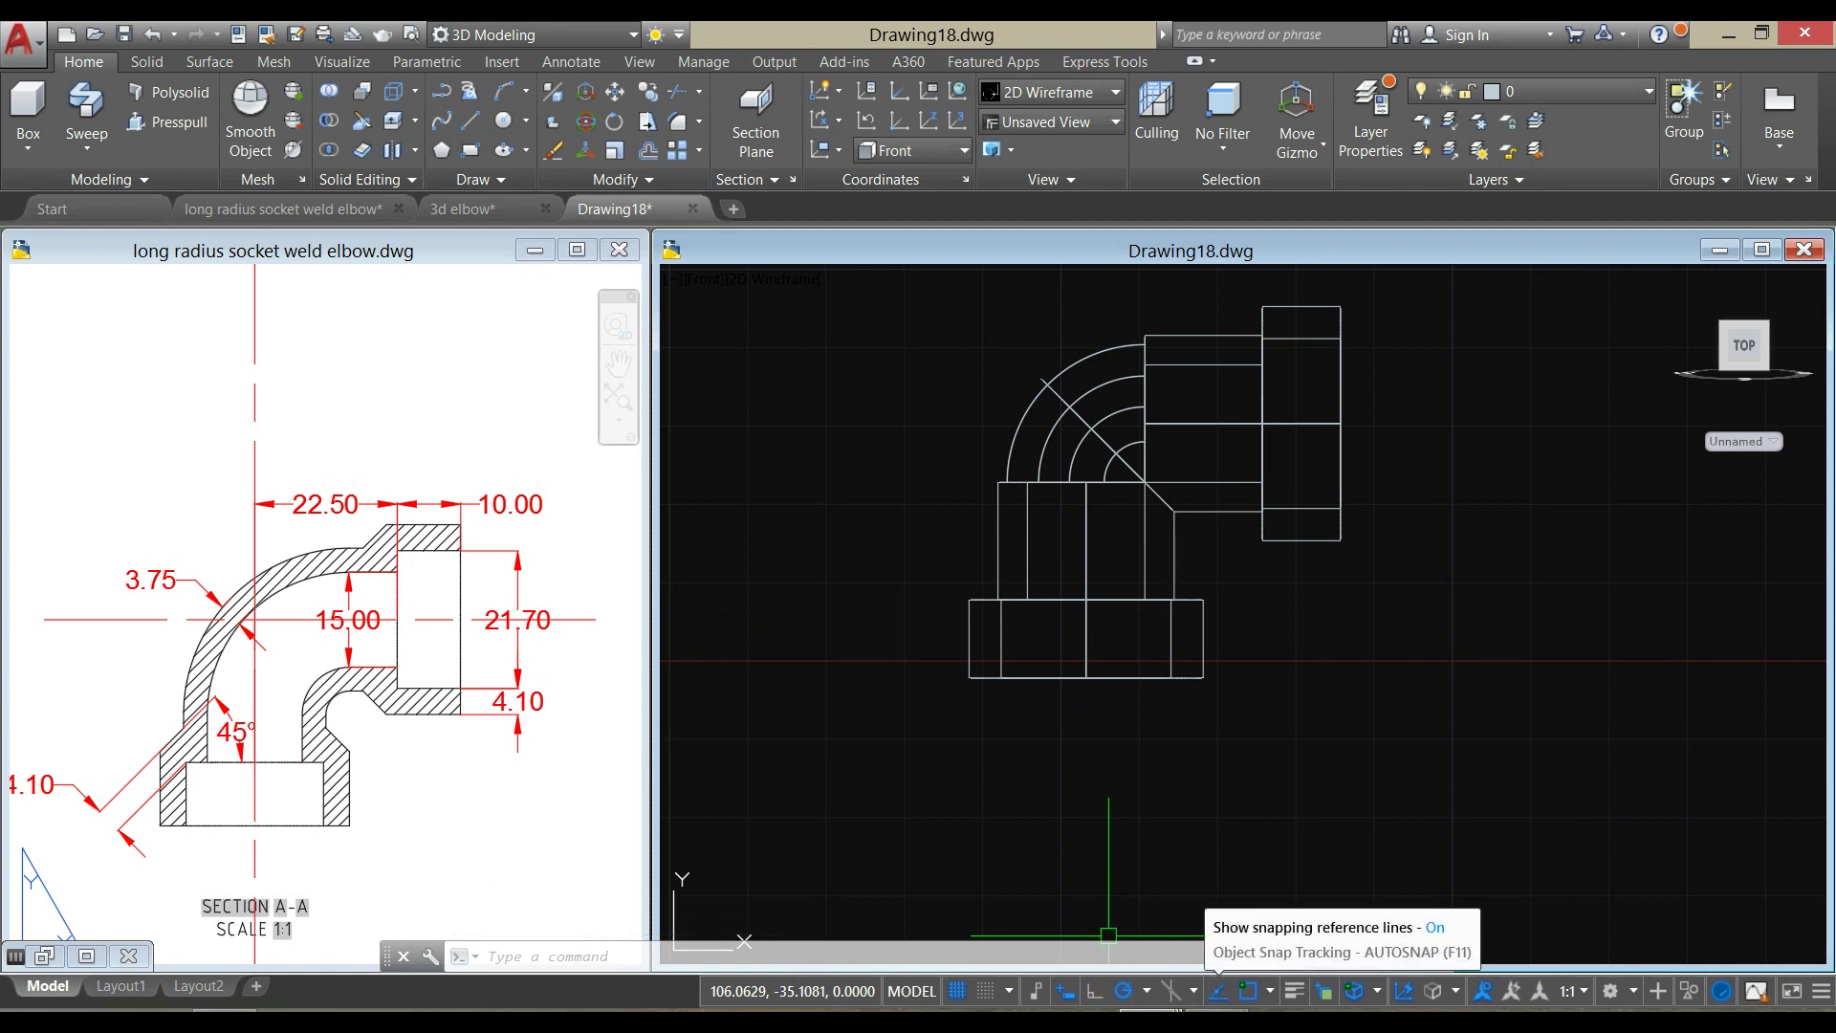
click(1248, 992)
click(1320, 993)
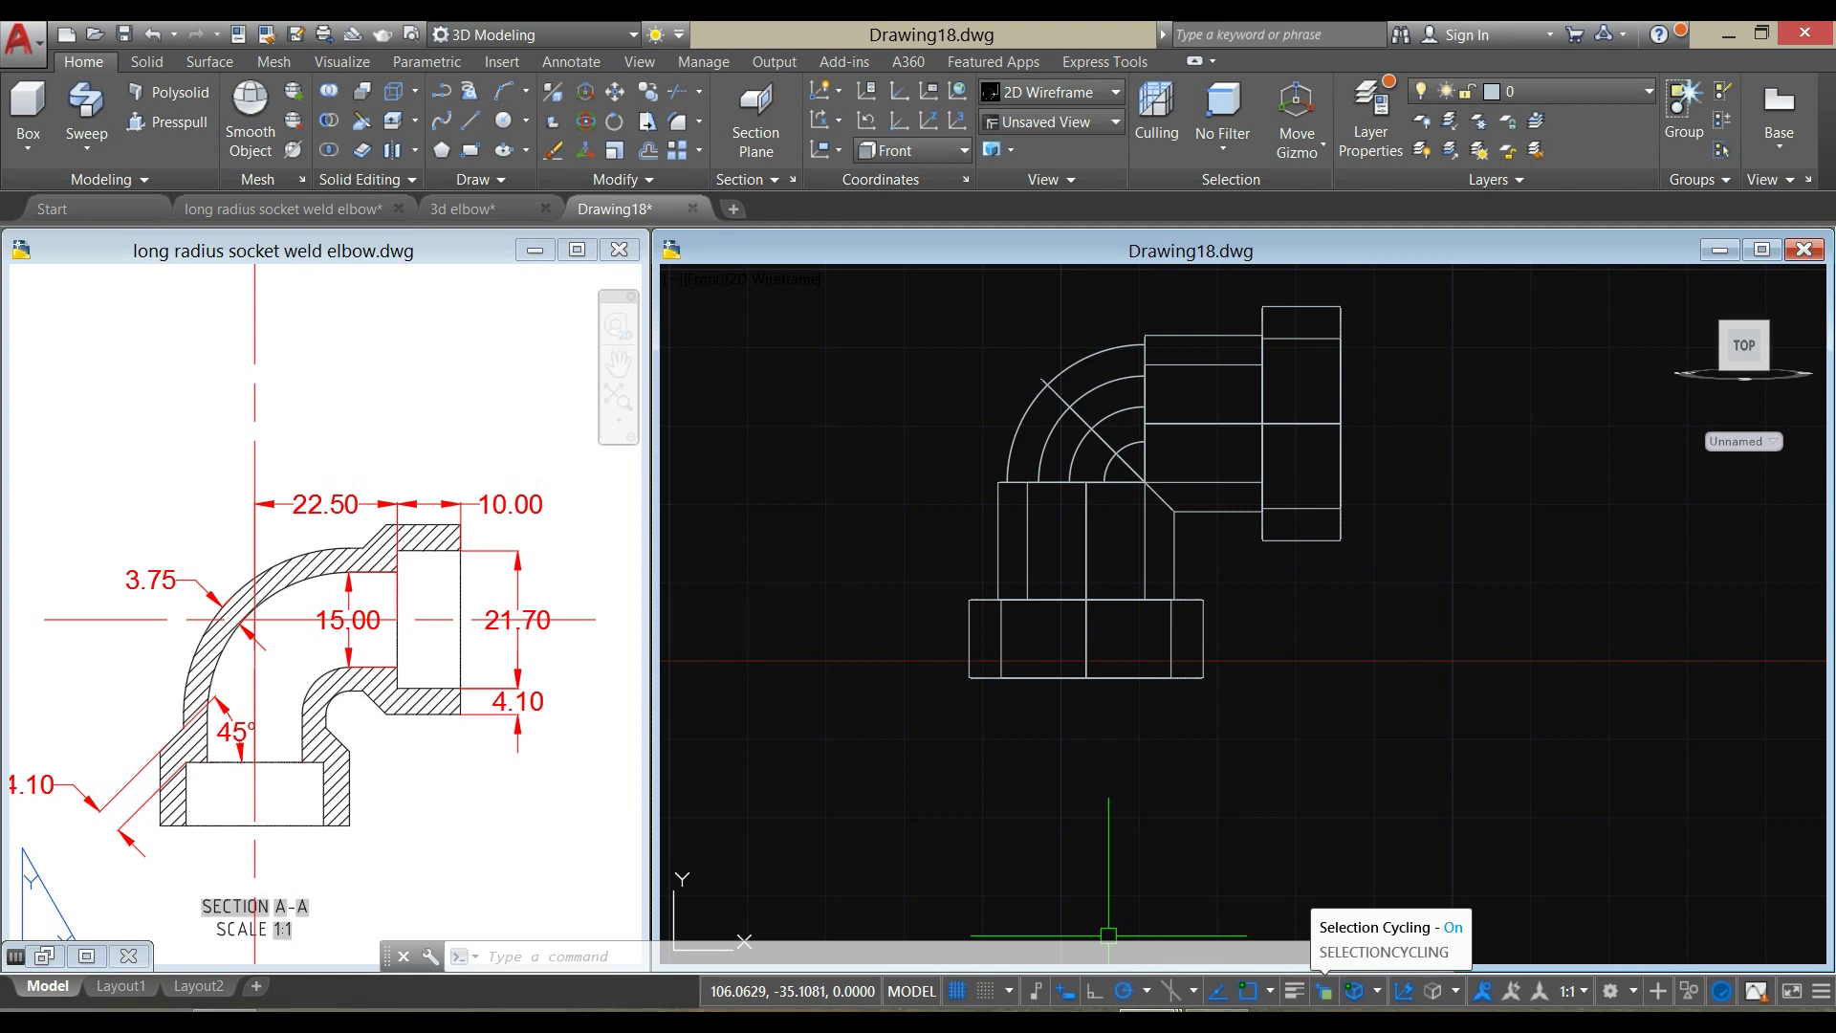
click(1351, 992)
click(1403, 992)
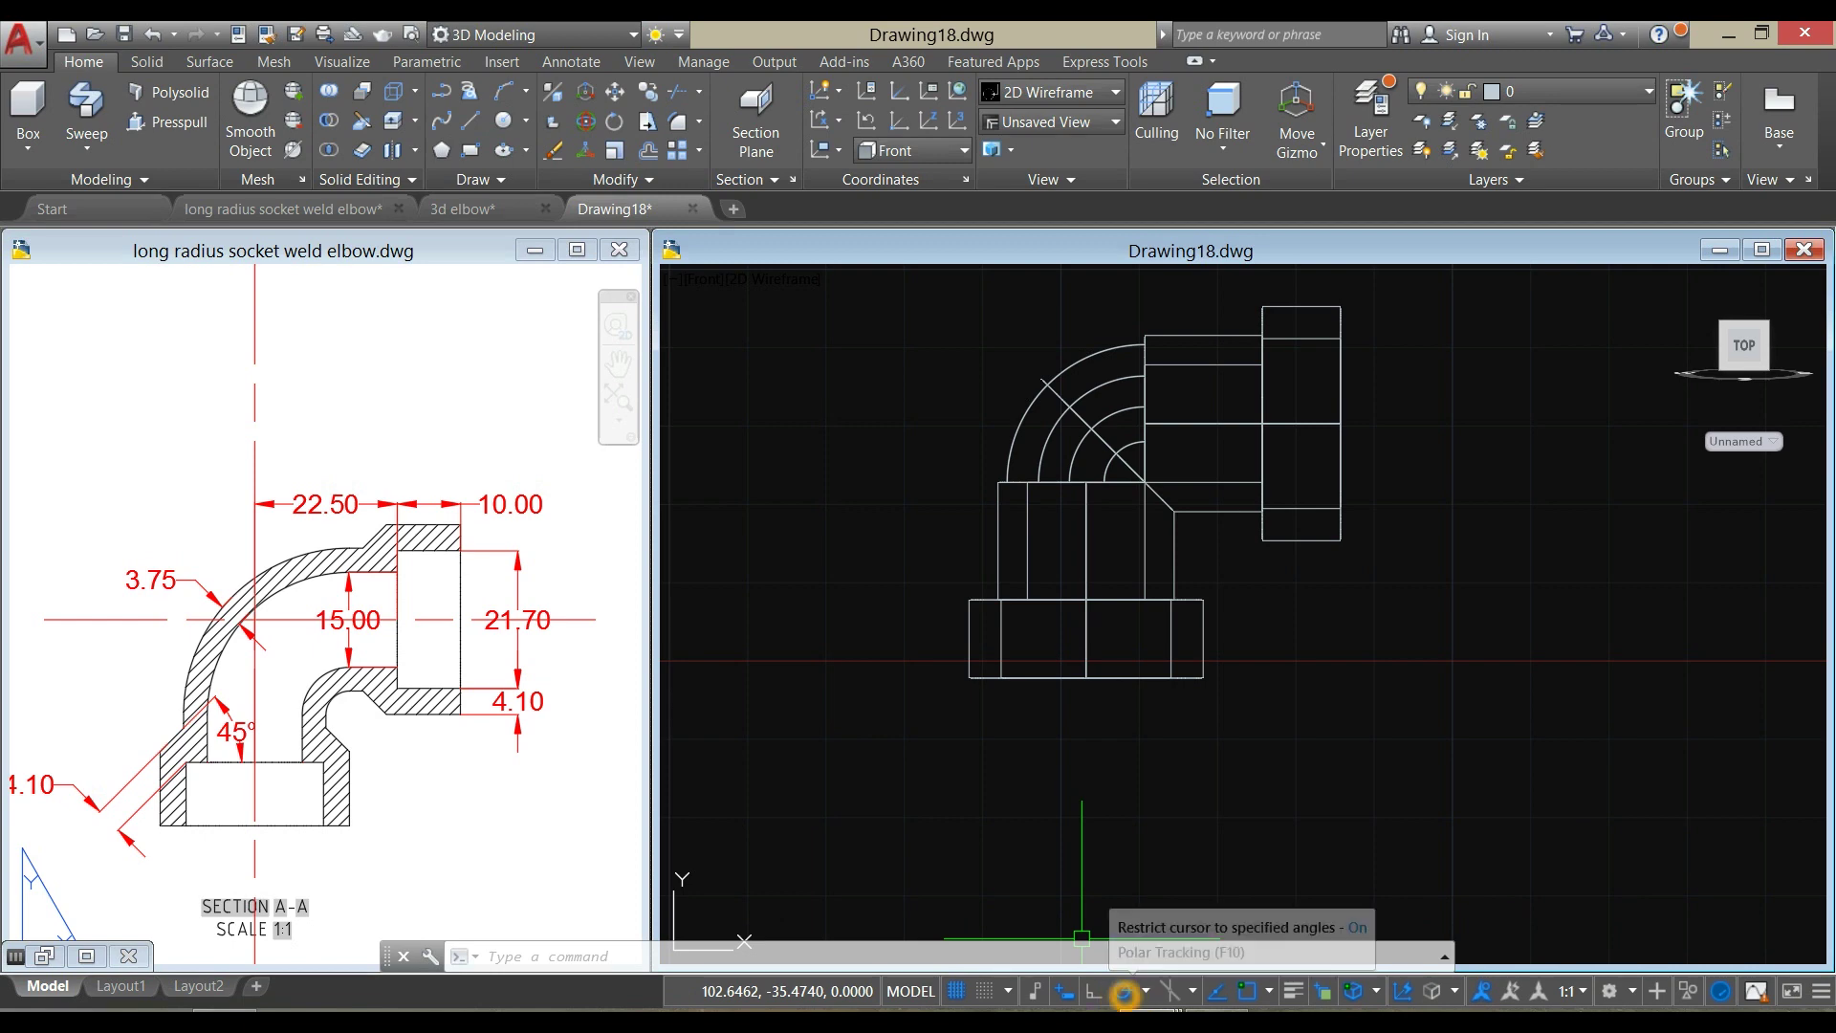
Set polar tracking to a 45° increment angle with 45 as an additional angle
right_click(1124, 992)
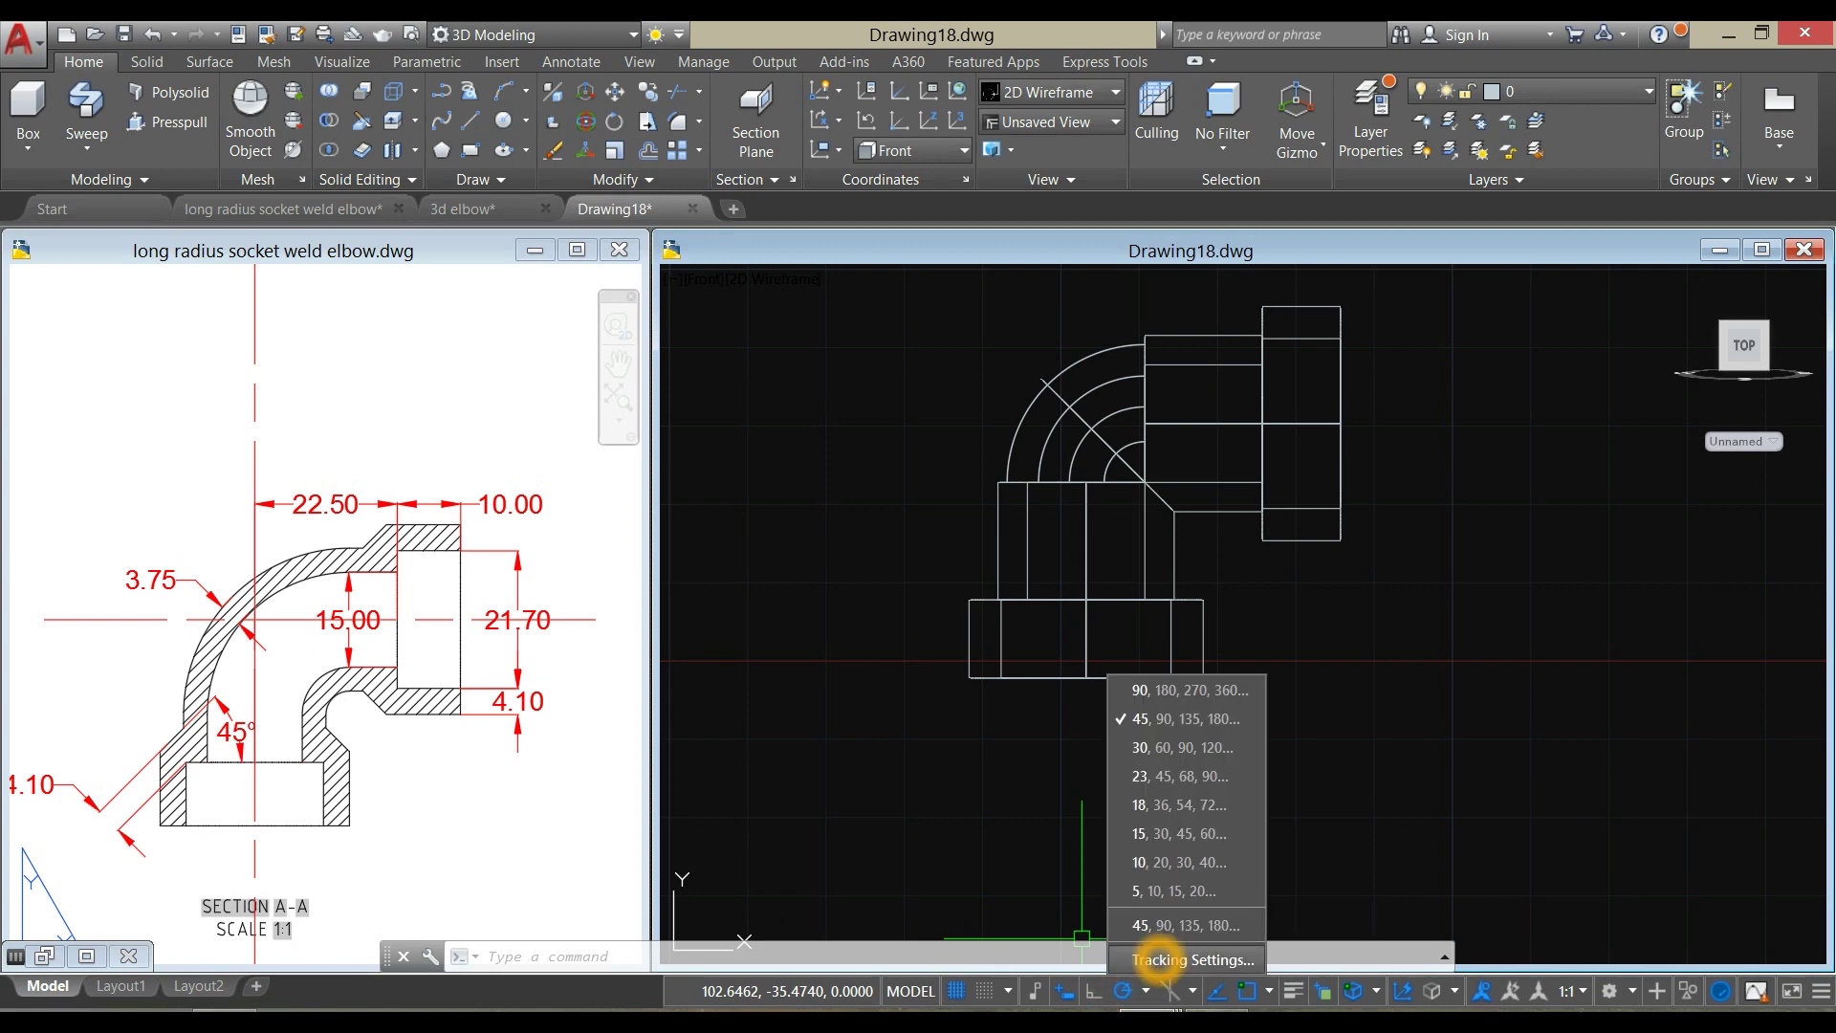
click(1160, 960)
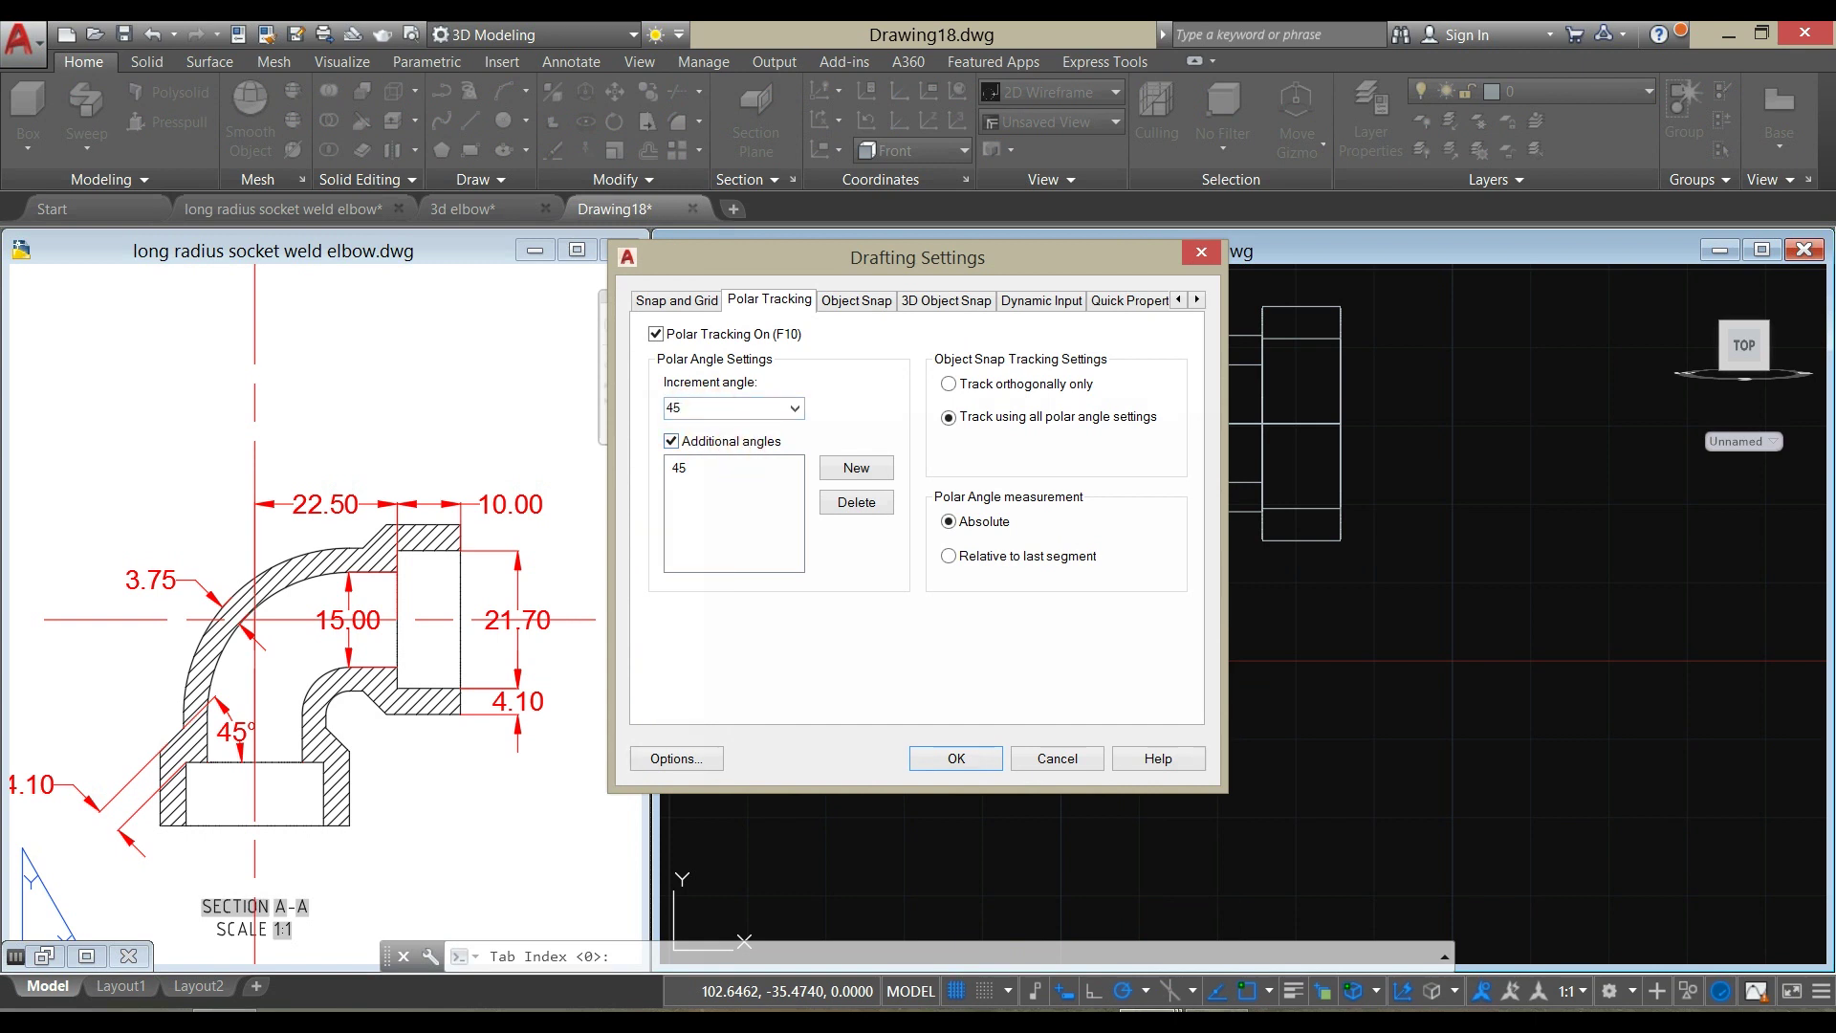
click(957, 759)
scroll(792, 566, up, 4)
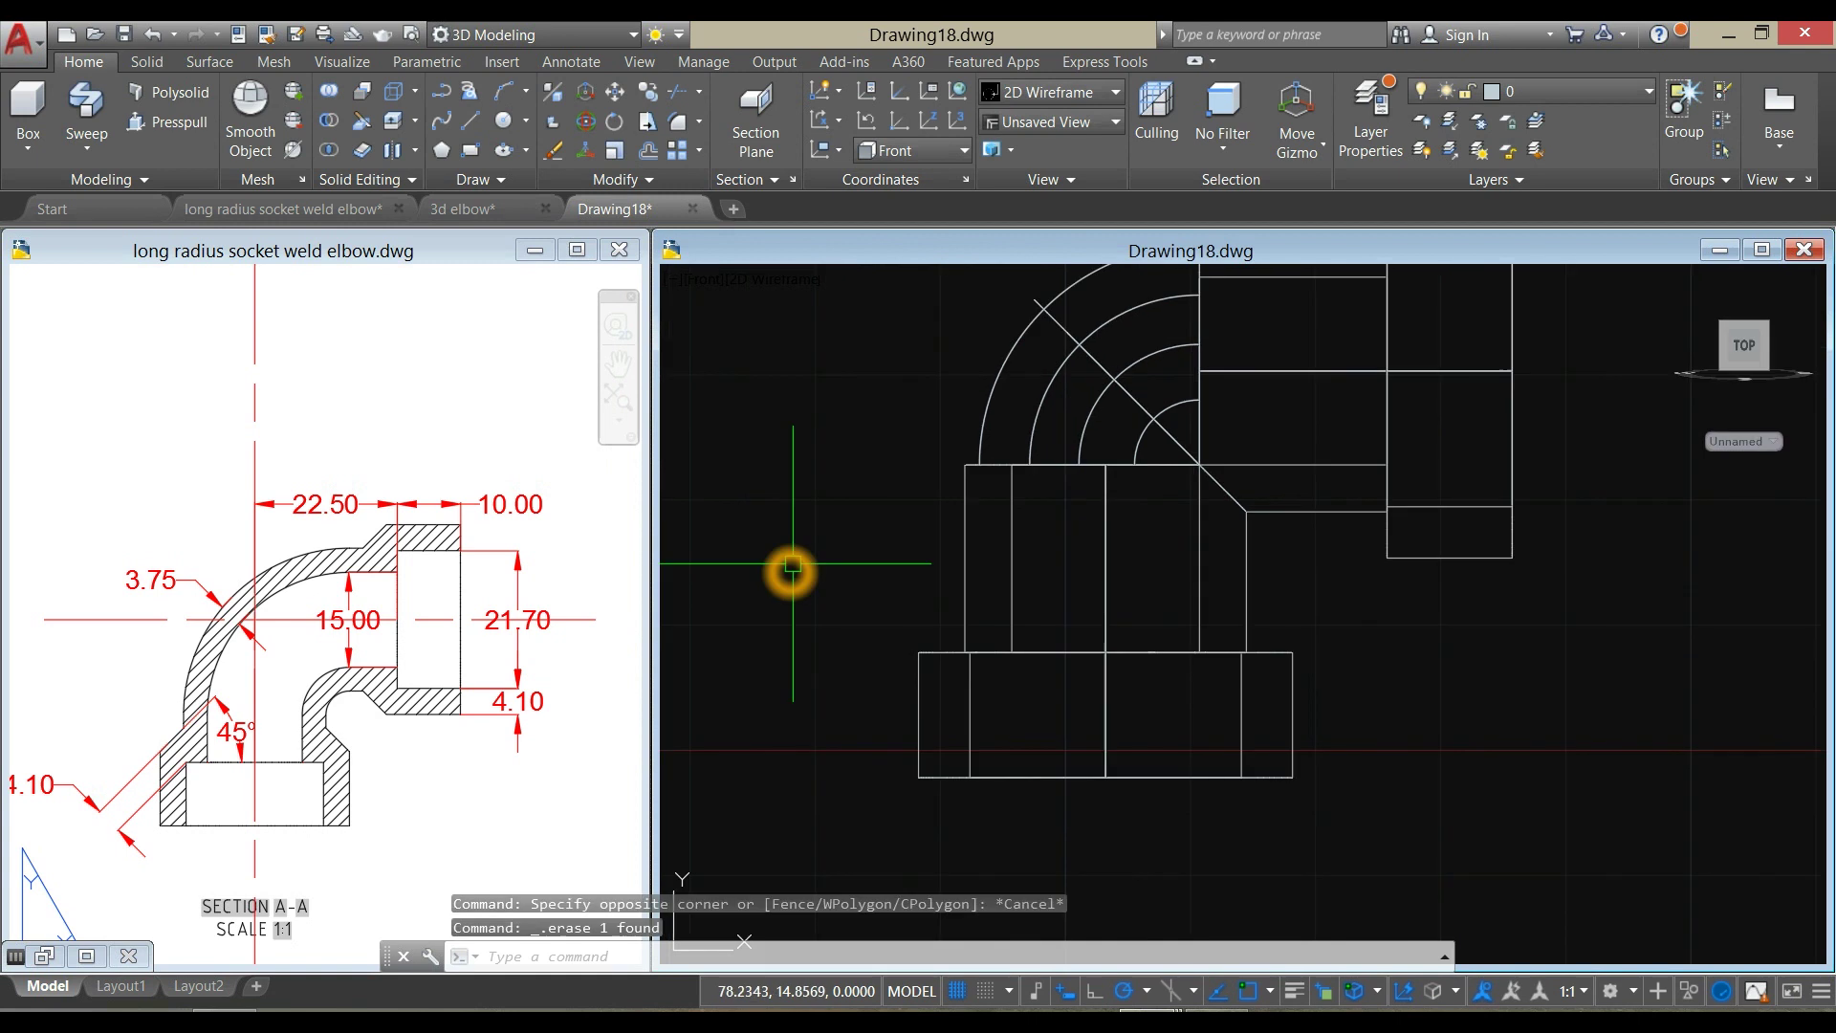
Draw a 45° line from the lower rectangle's top-edge quadrant toward the bend
text(l)
key(Return)
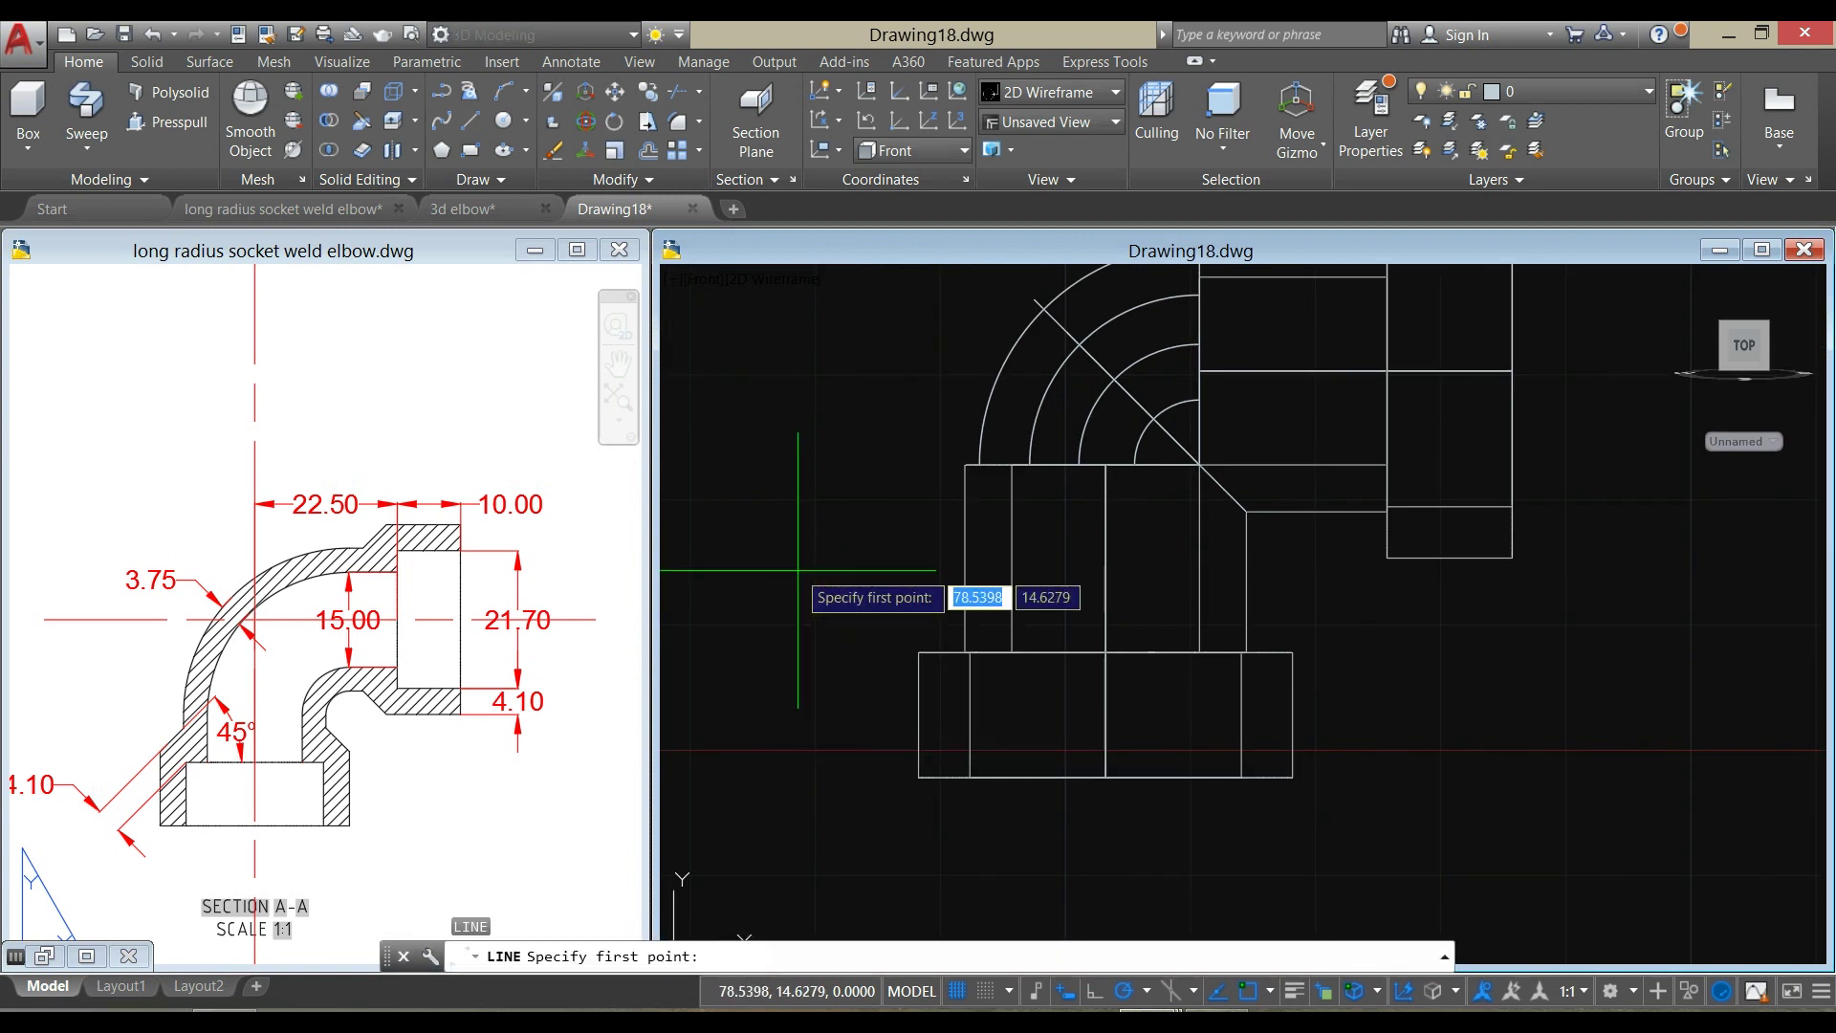
click(970, 652)
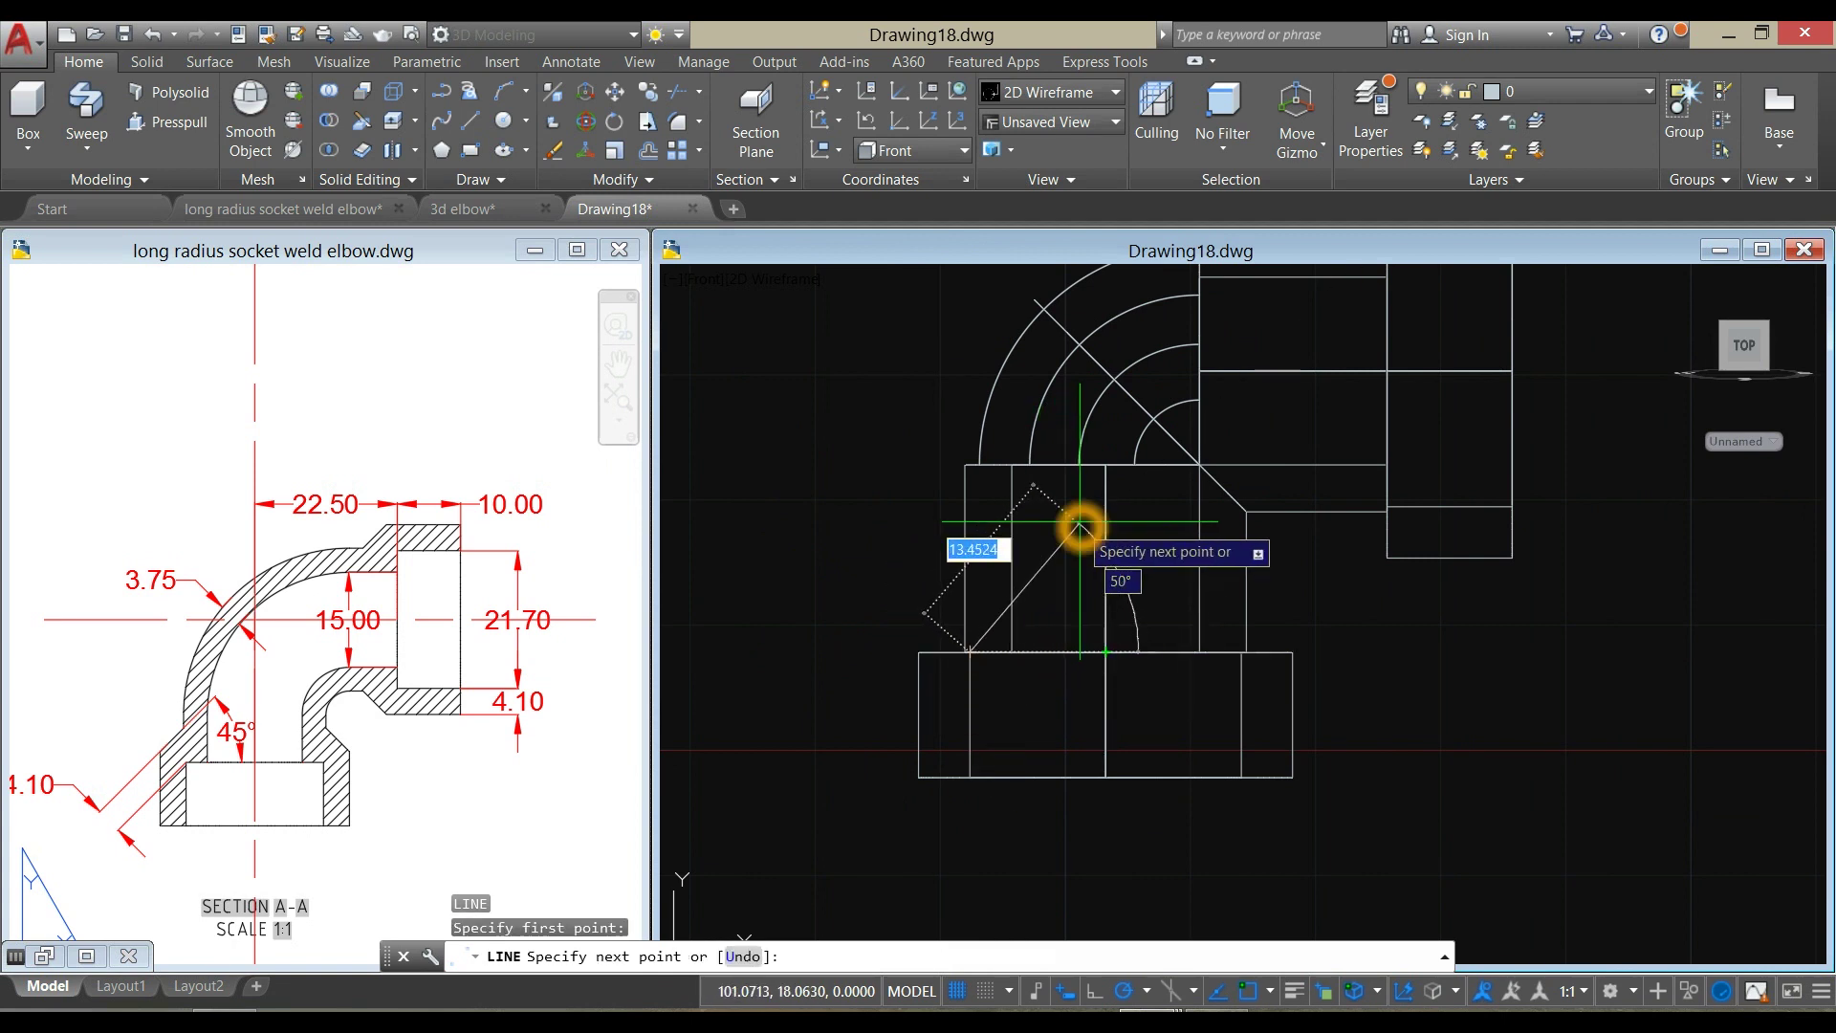
click(1137, 486)
right_click(1175, 499)
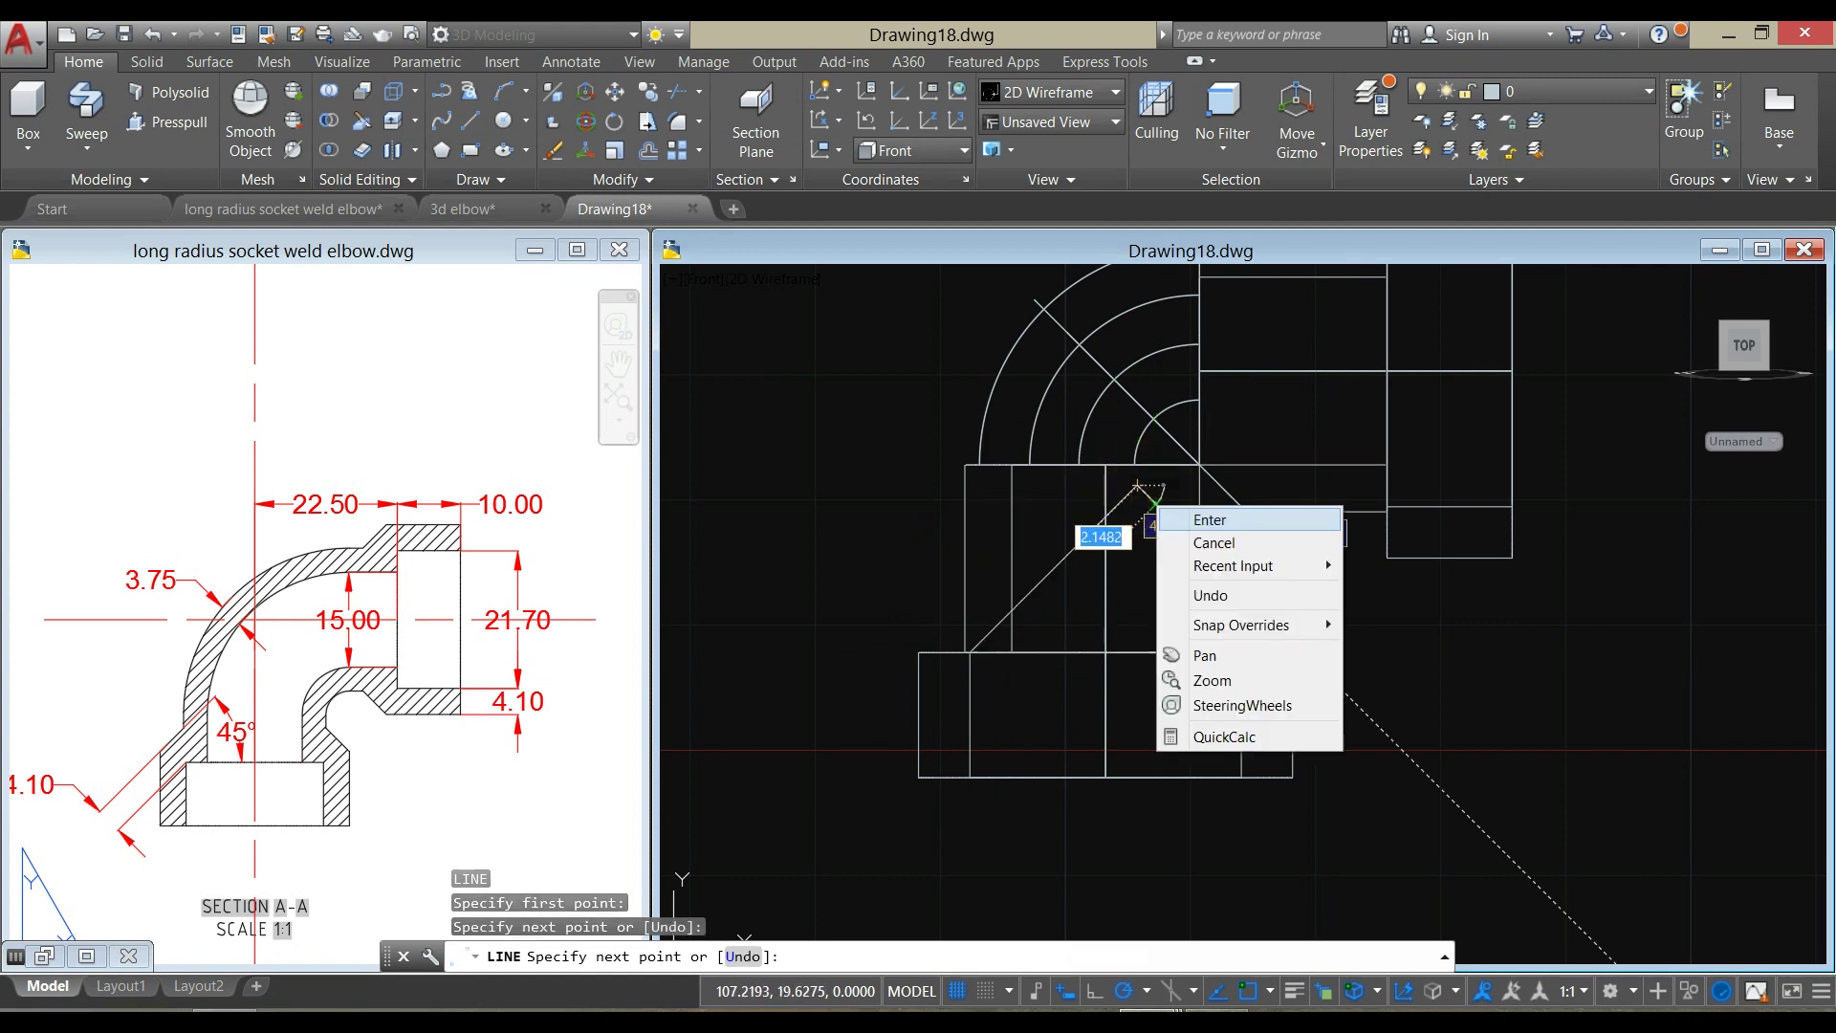
click(1181, 519)
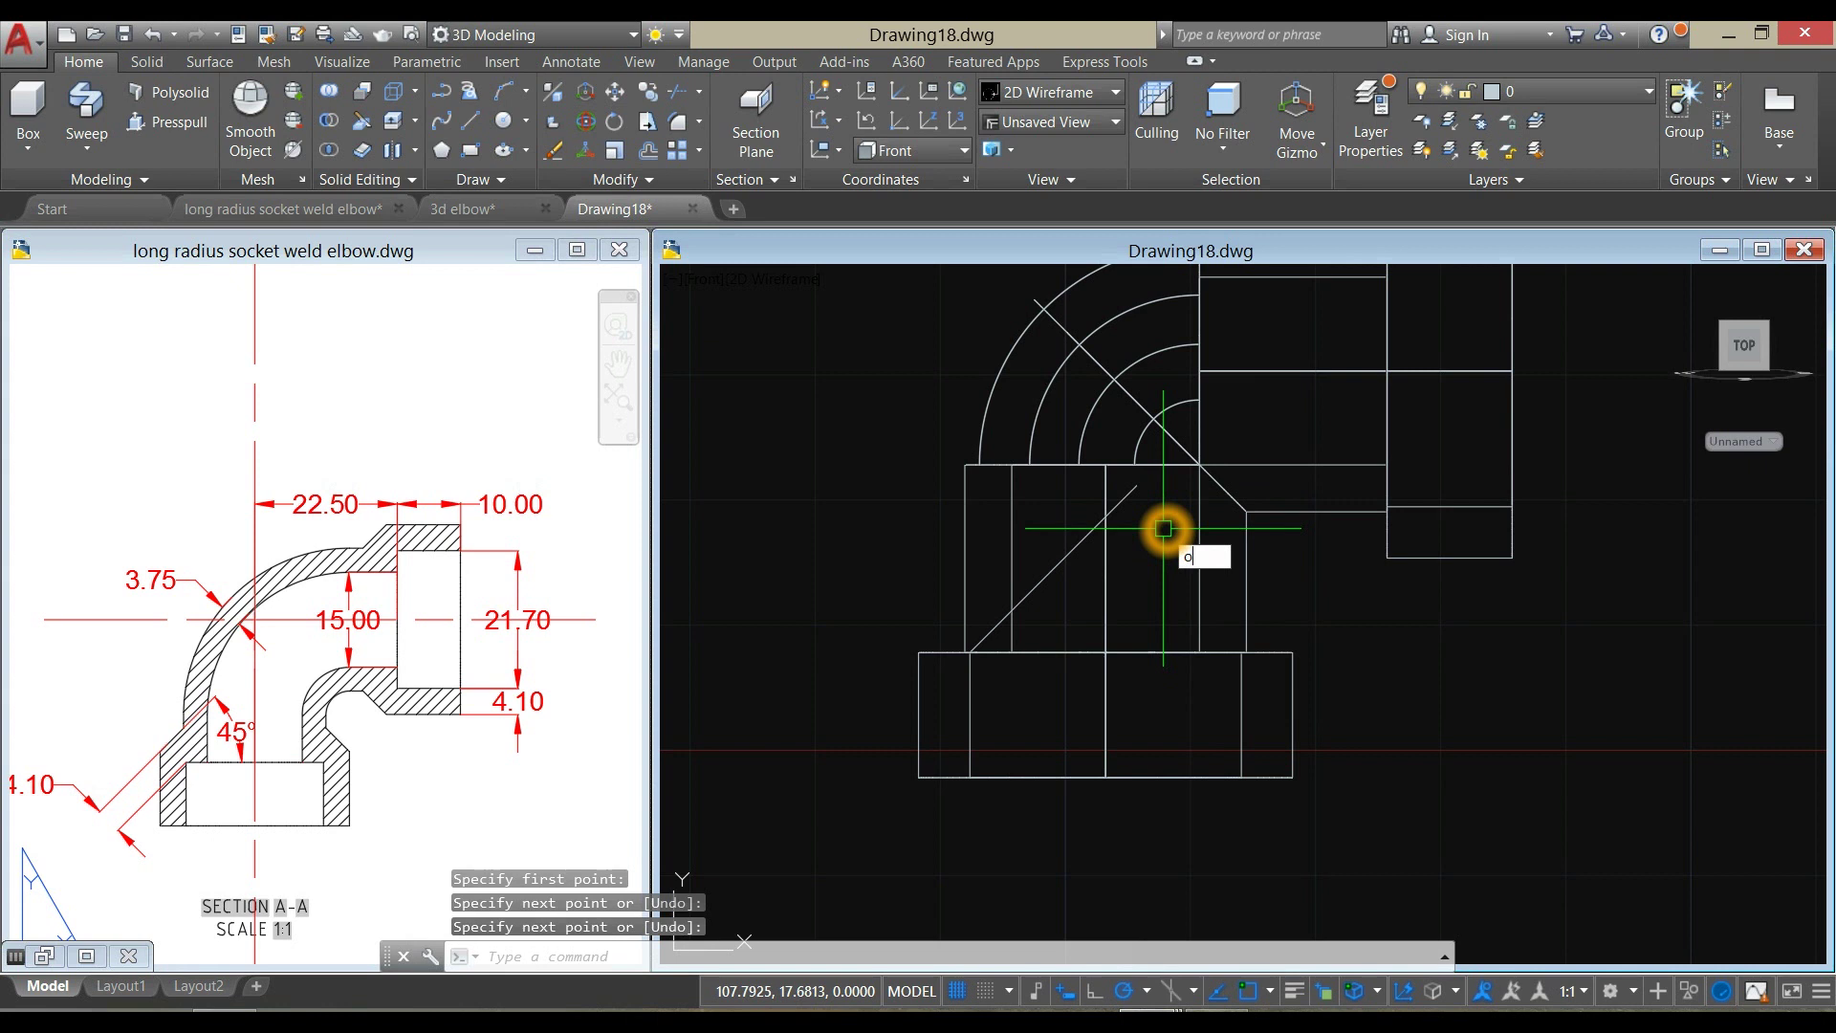
key(Return)
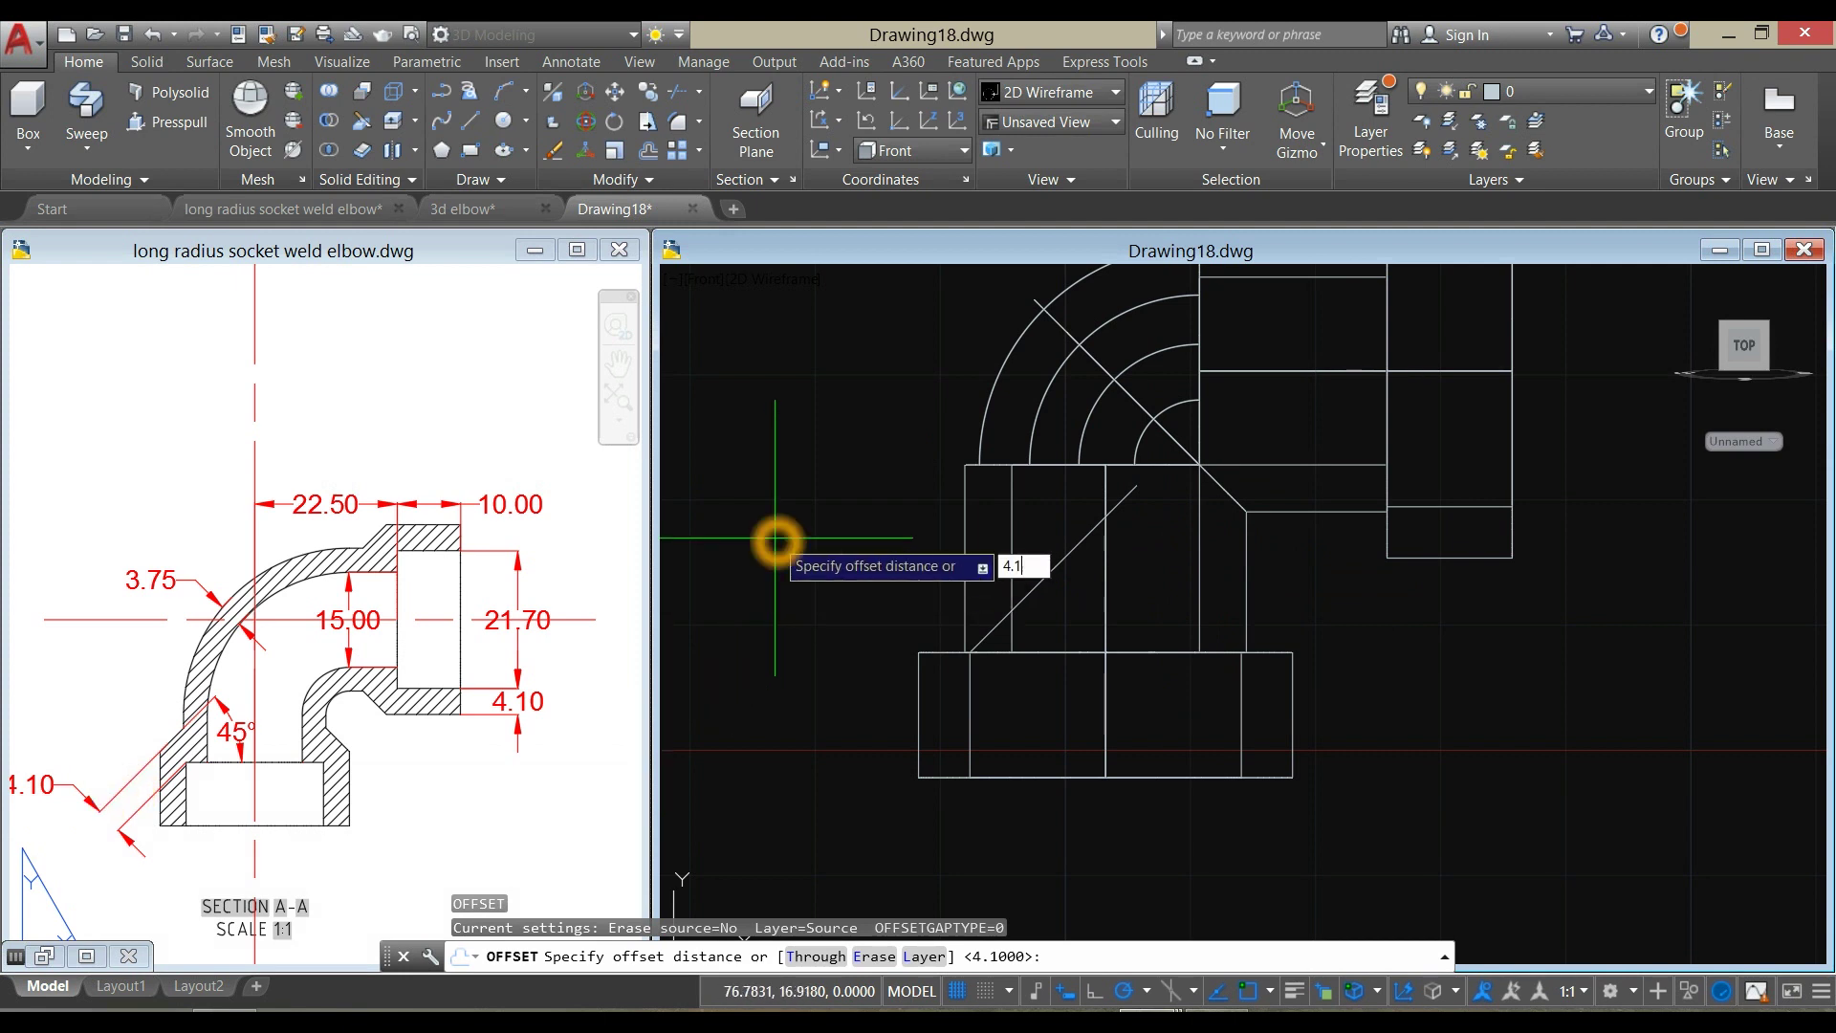
Offset the diagonal line 4.1 units to the upper left
key(Return)
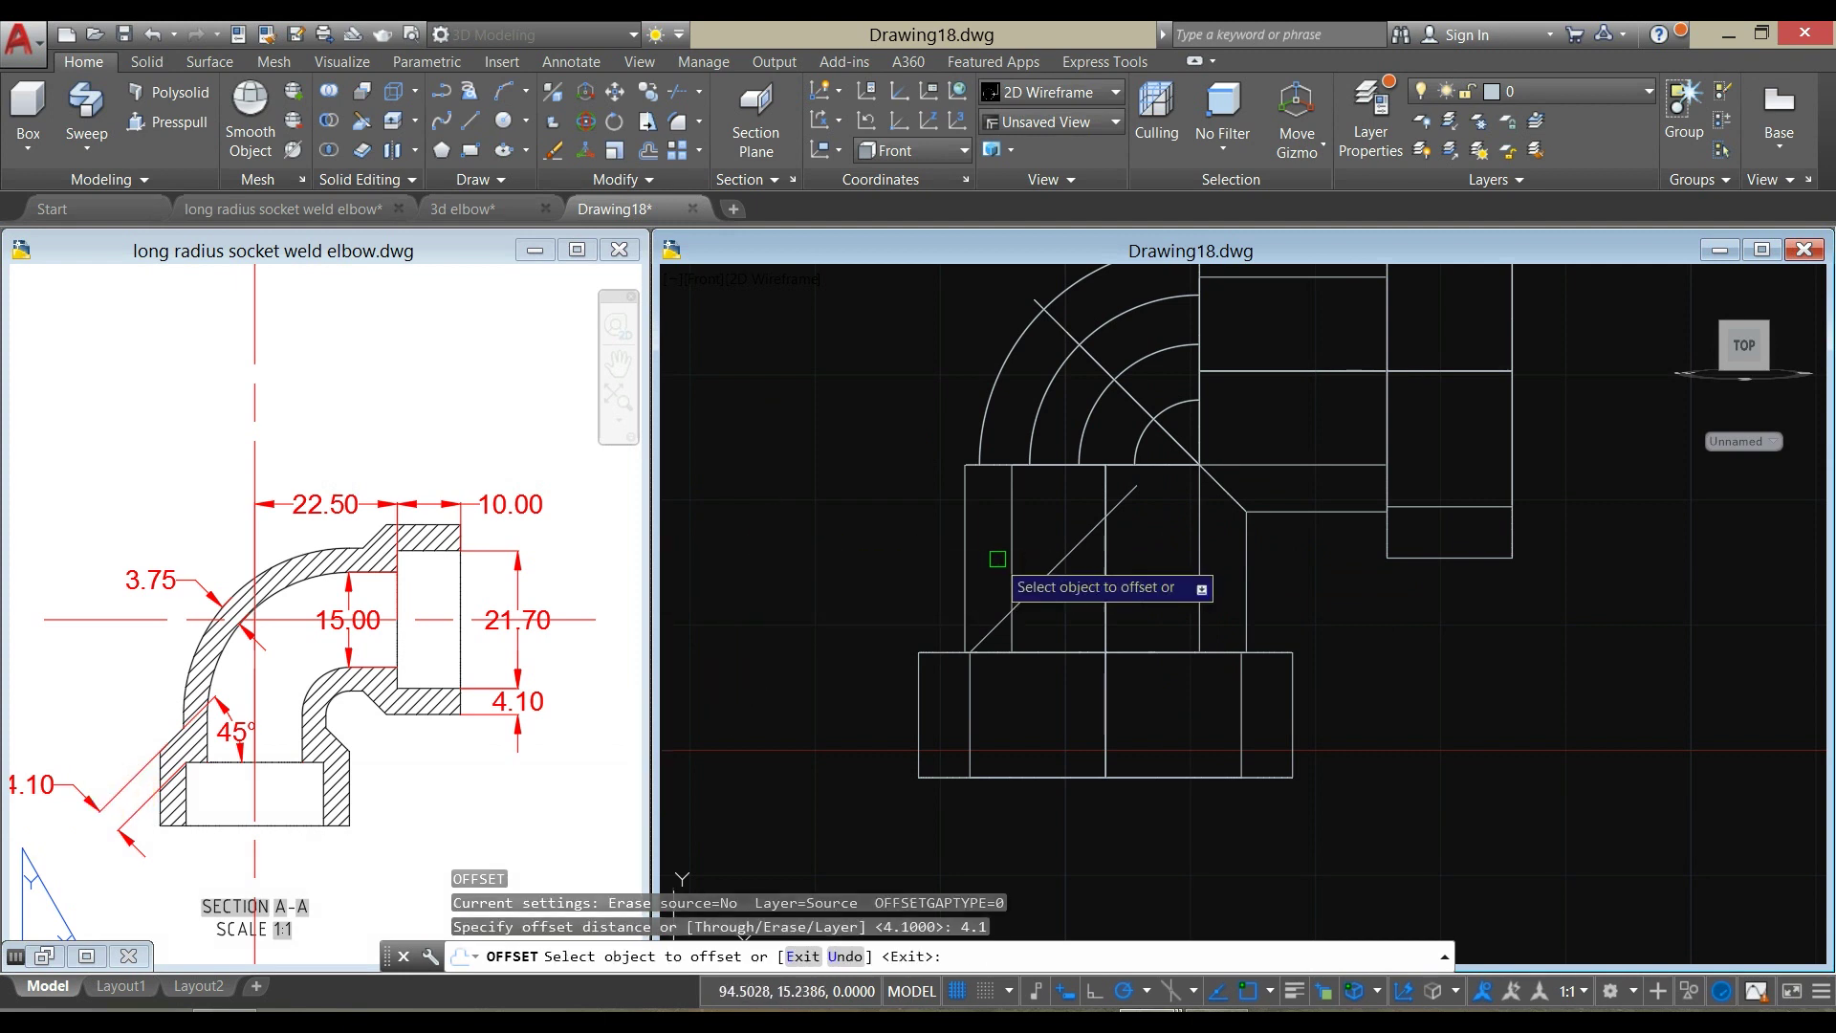
click(1058, 564)
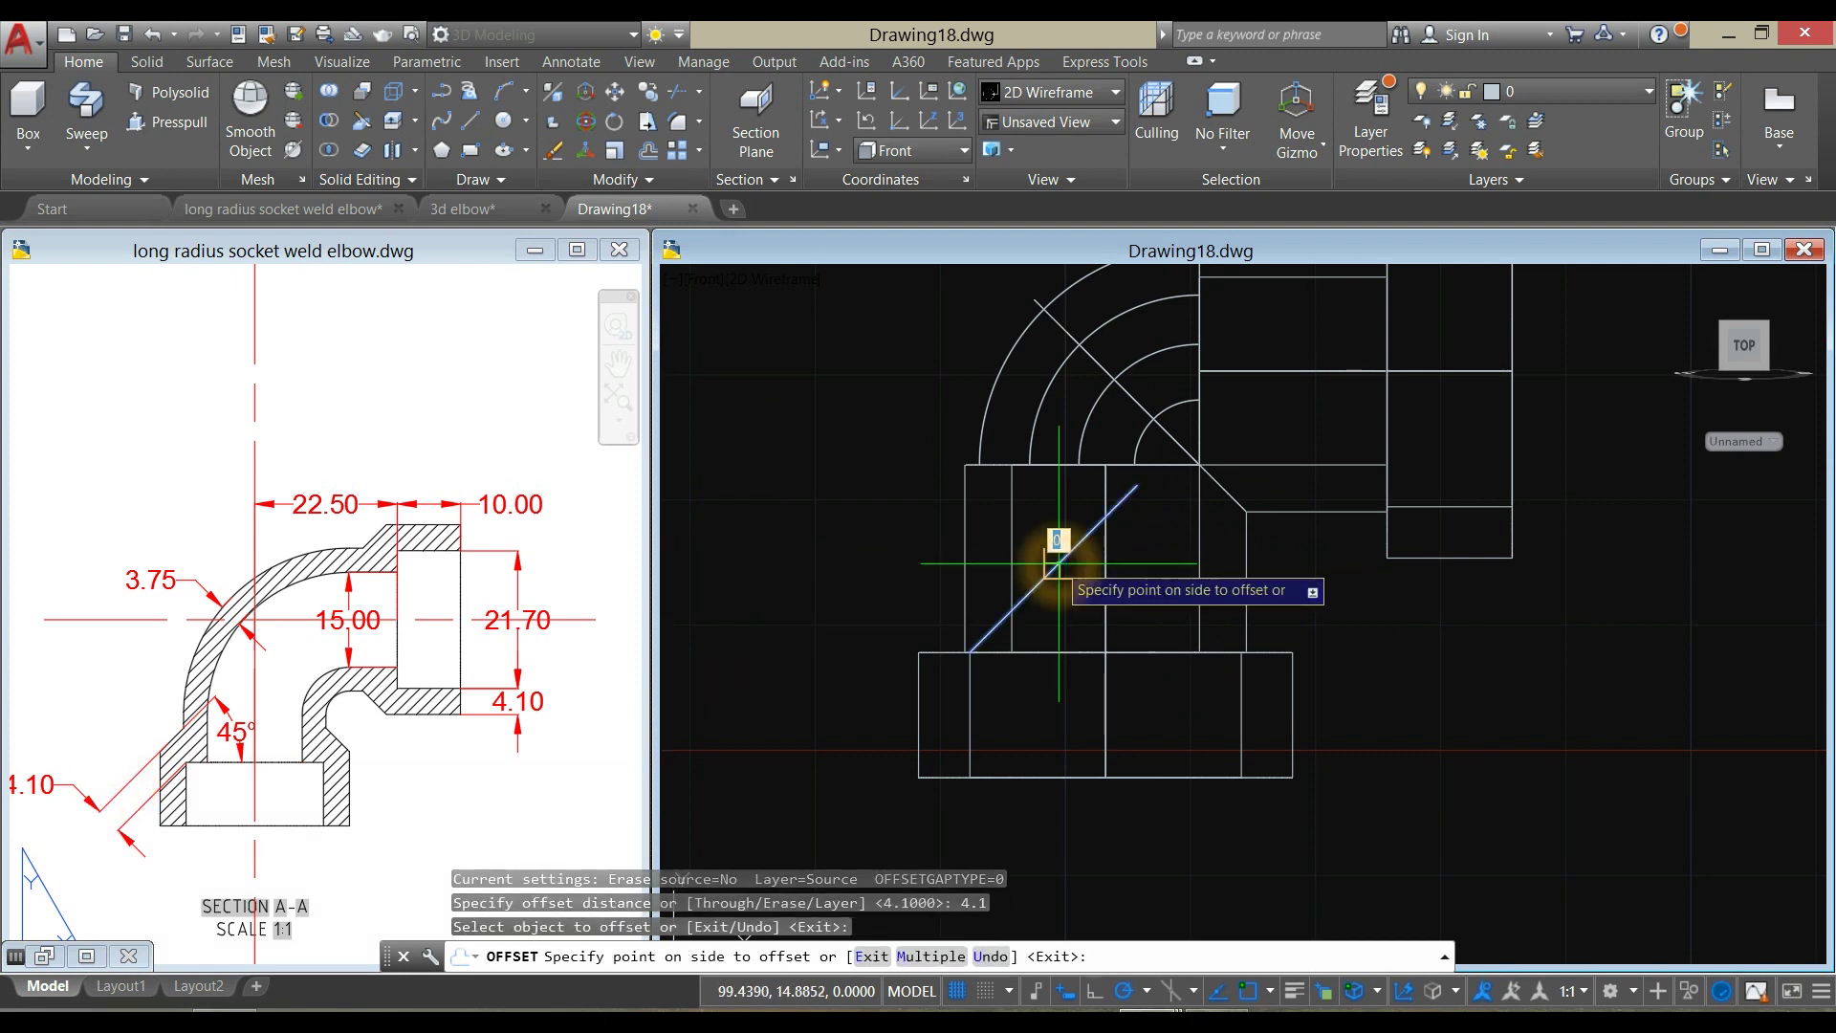
click(906, 486)
right_click(905, 487)
click(911, 489)
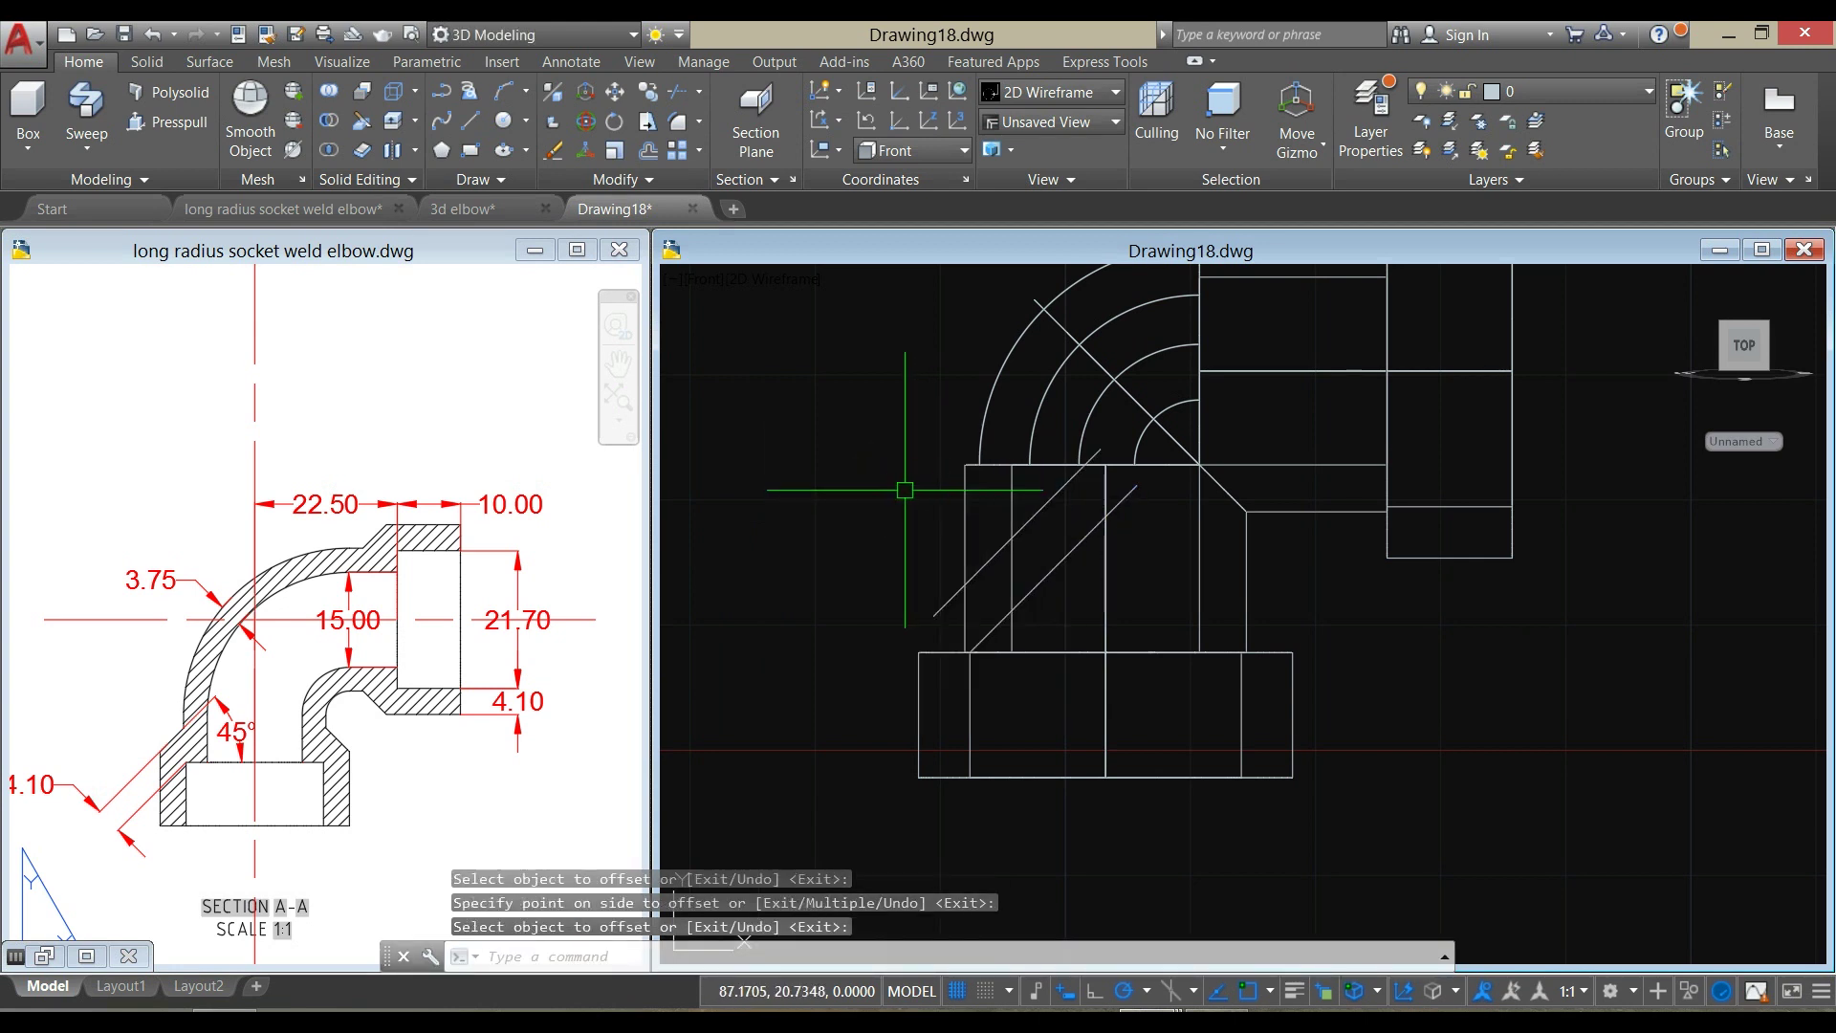
Draw a vertical line from the rectangle's top-left corner and extend the offset diagonal to it
text(l)
key(Return)
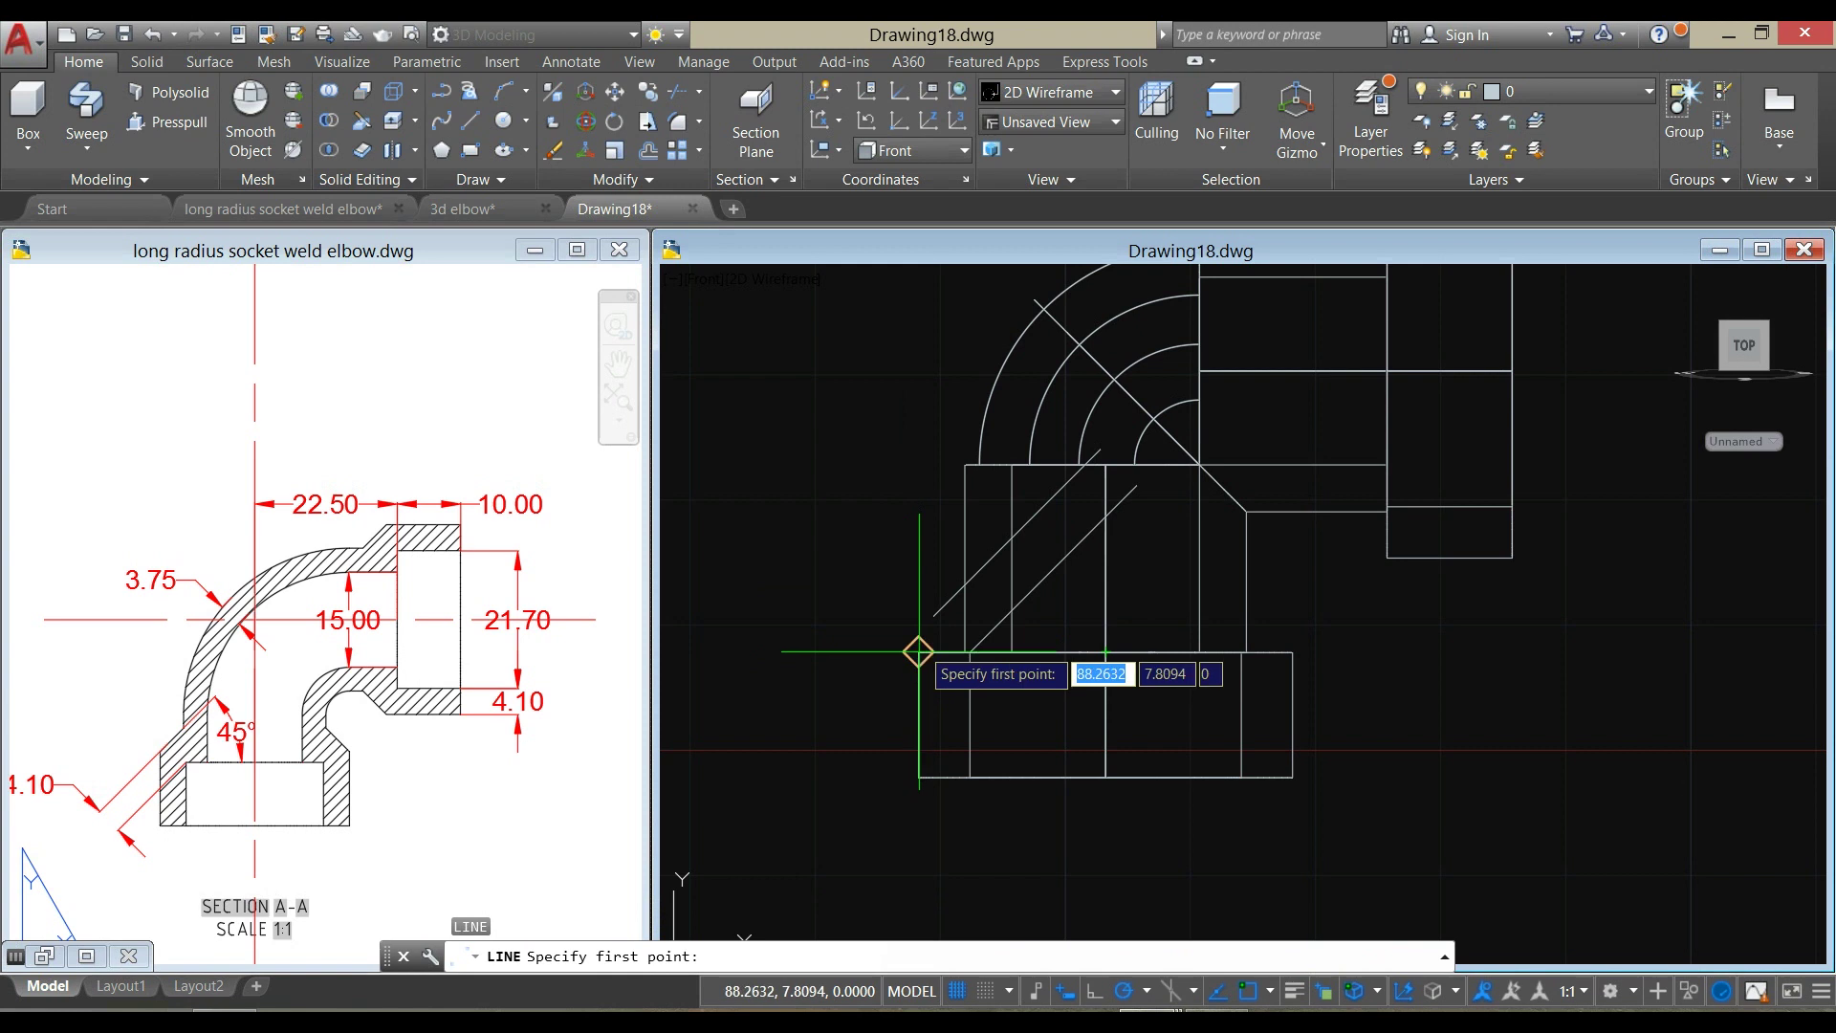
click(919, 651)
right_click(917, 507)
click(966, 526)
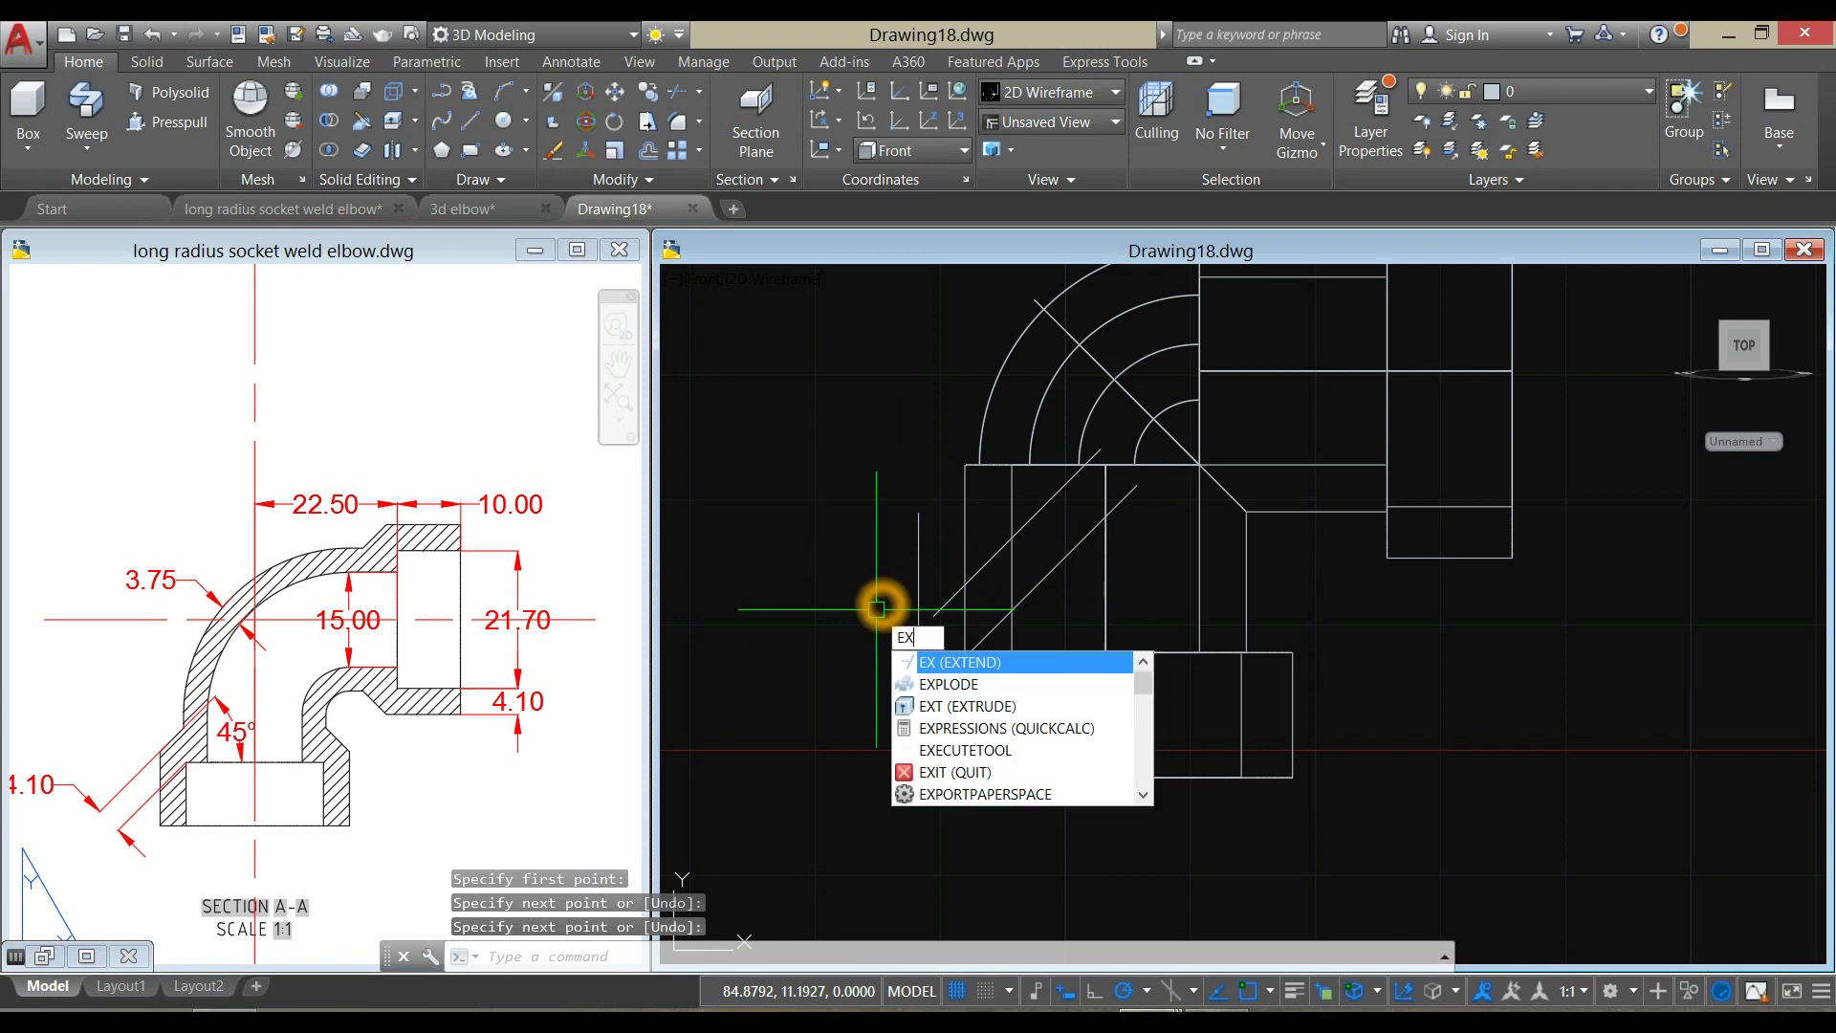
key(Return)
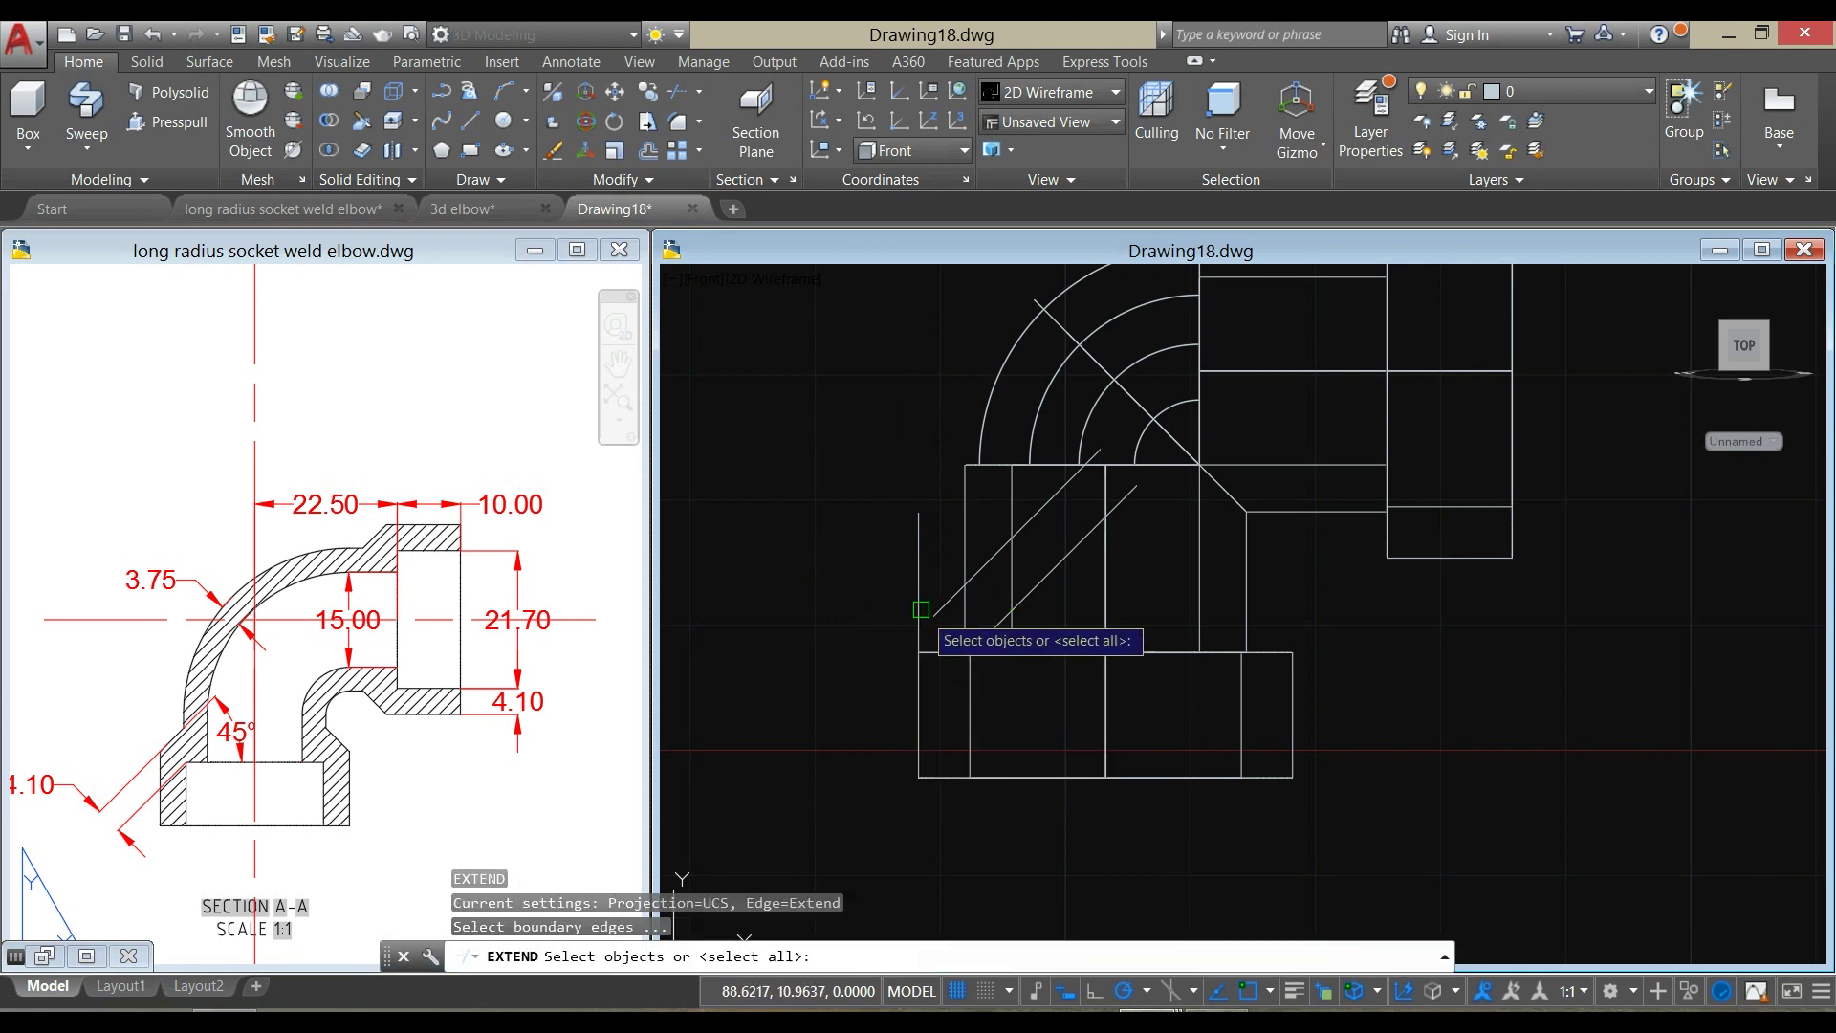
click(916, 595)
key(Return)
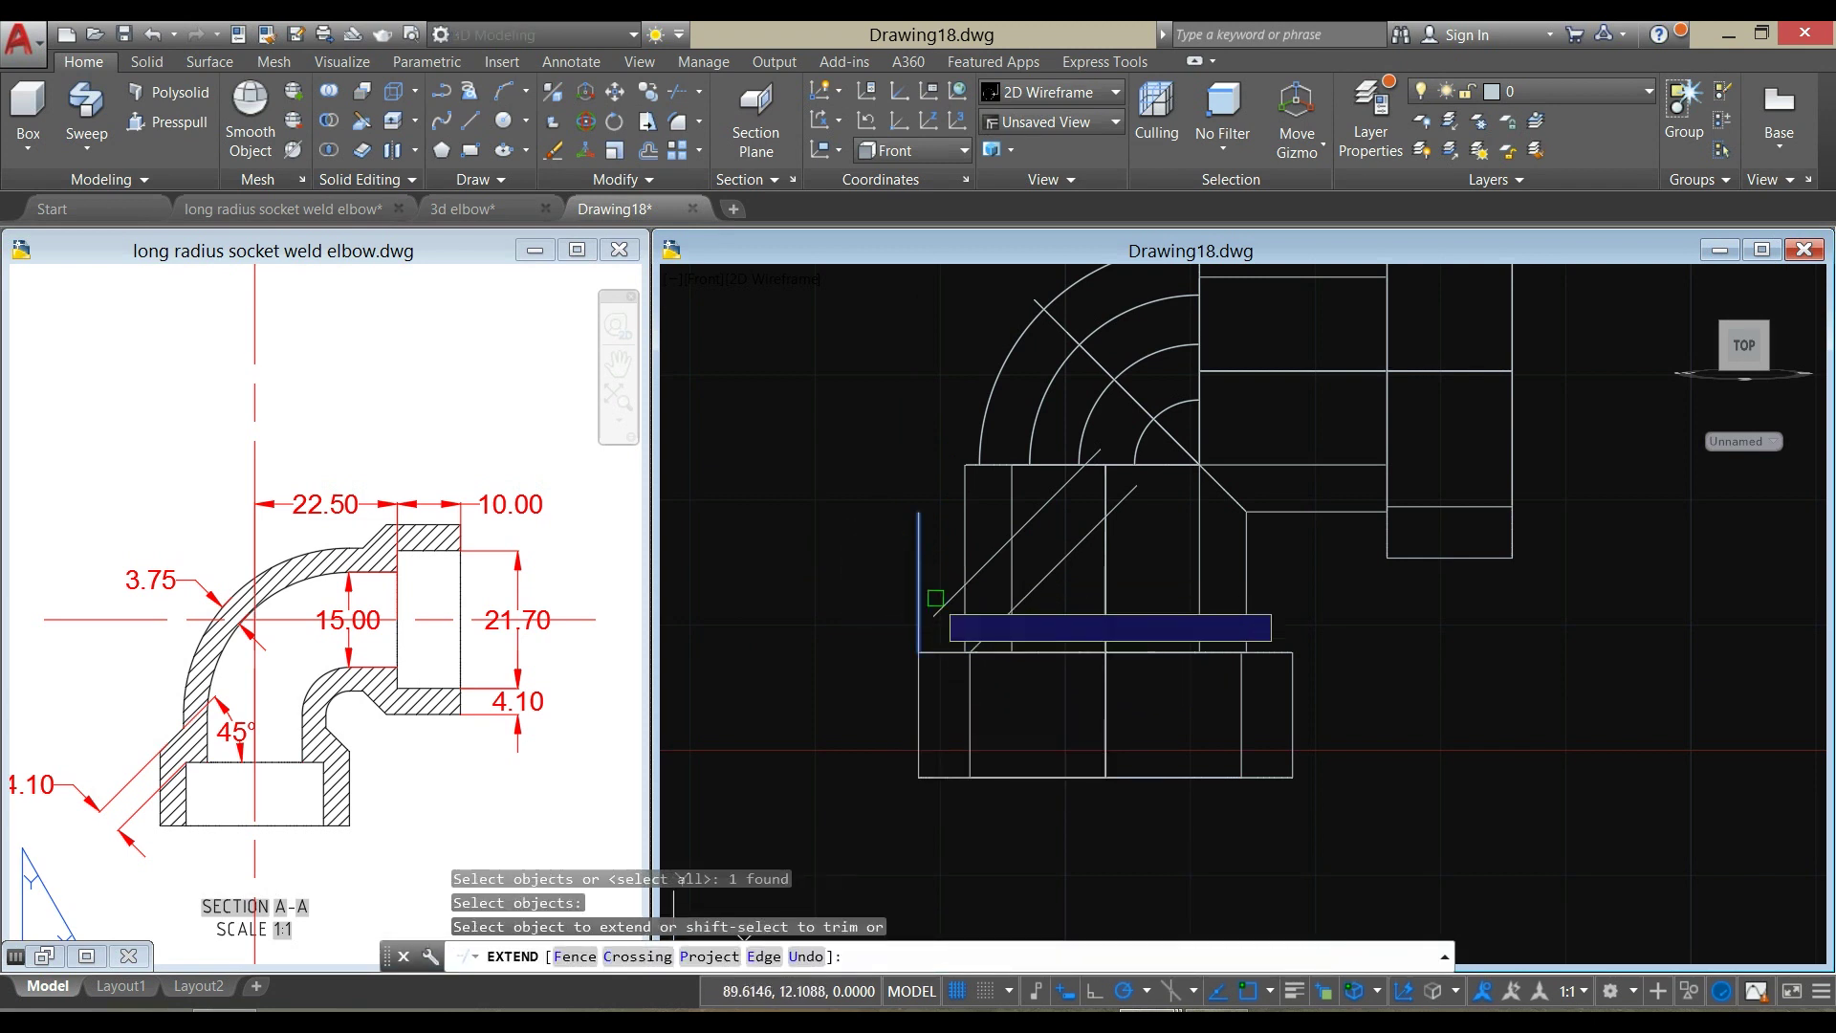
click(942, 600)
right_click(846, 577)
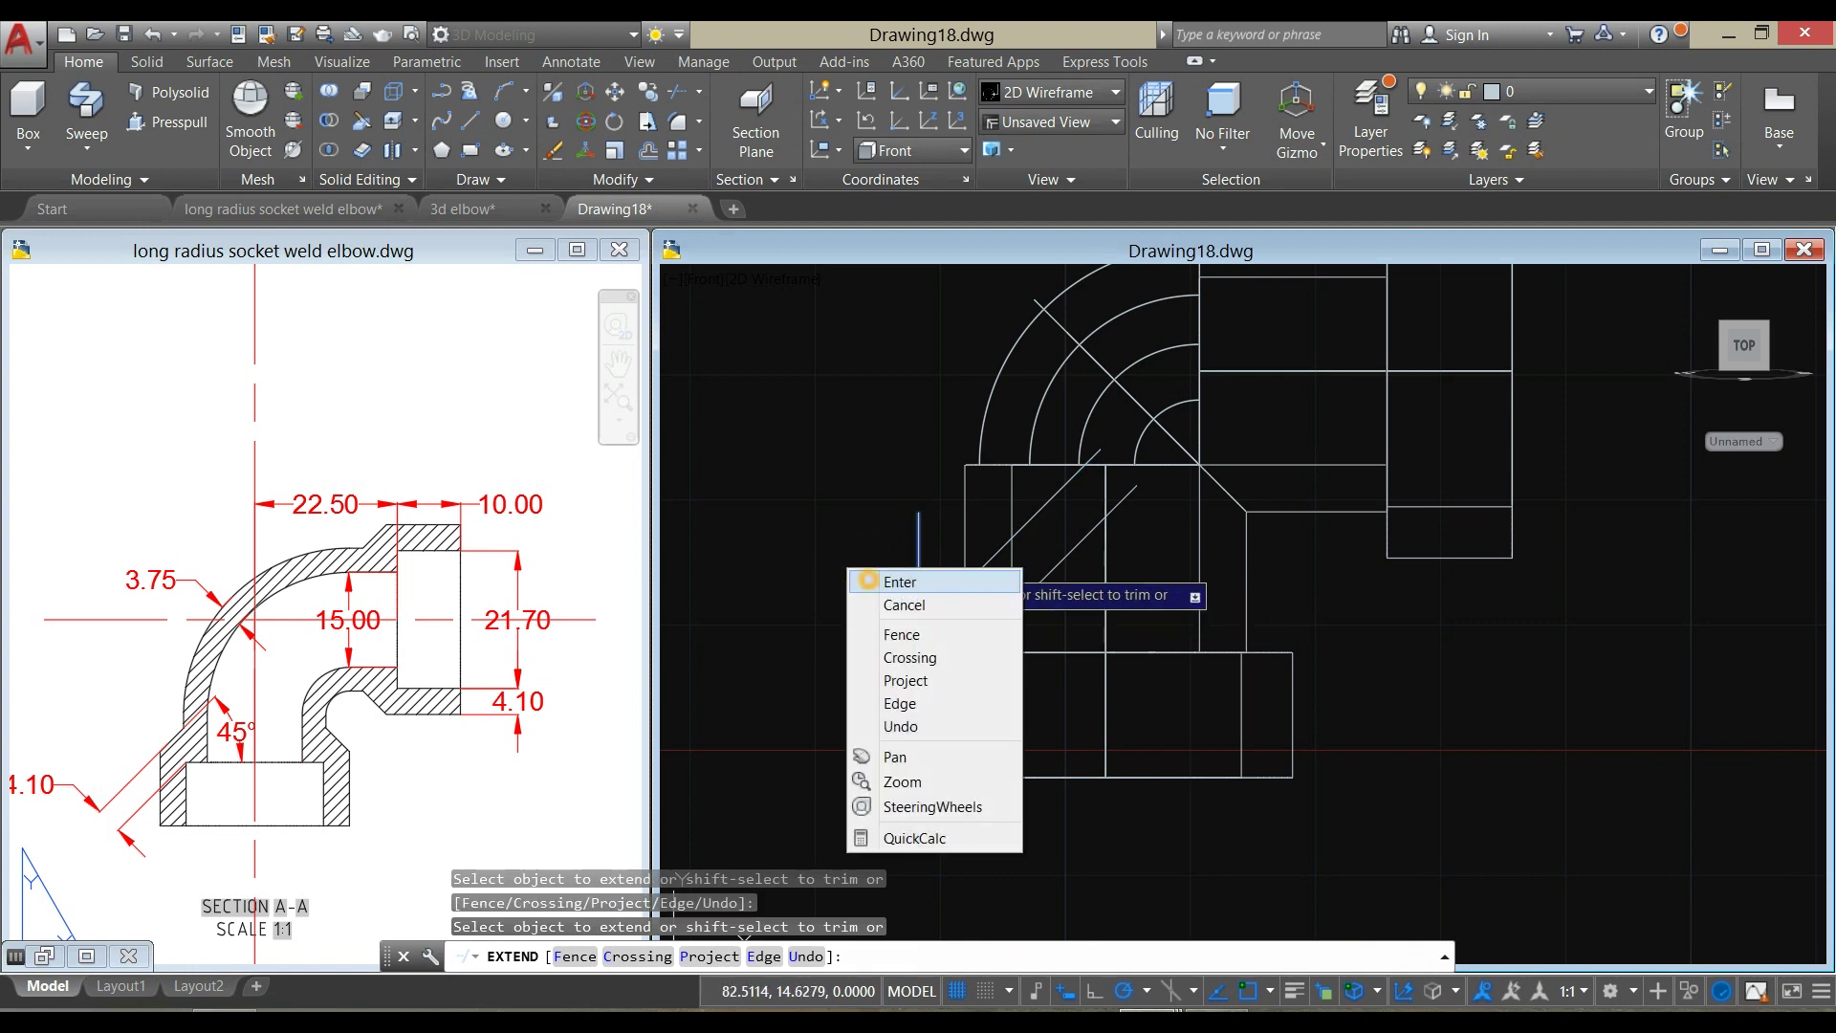
click(866, 577)
Trim the vertical line's upper part and the leftover end near the diagonal
text(tr)
key(Return)
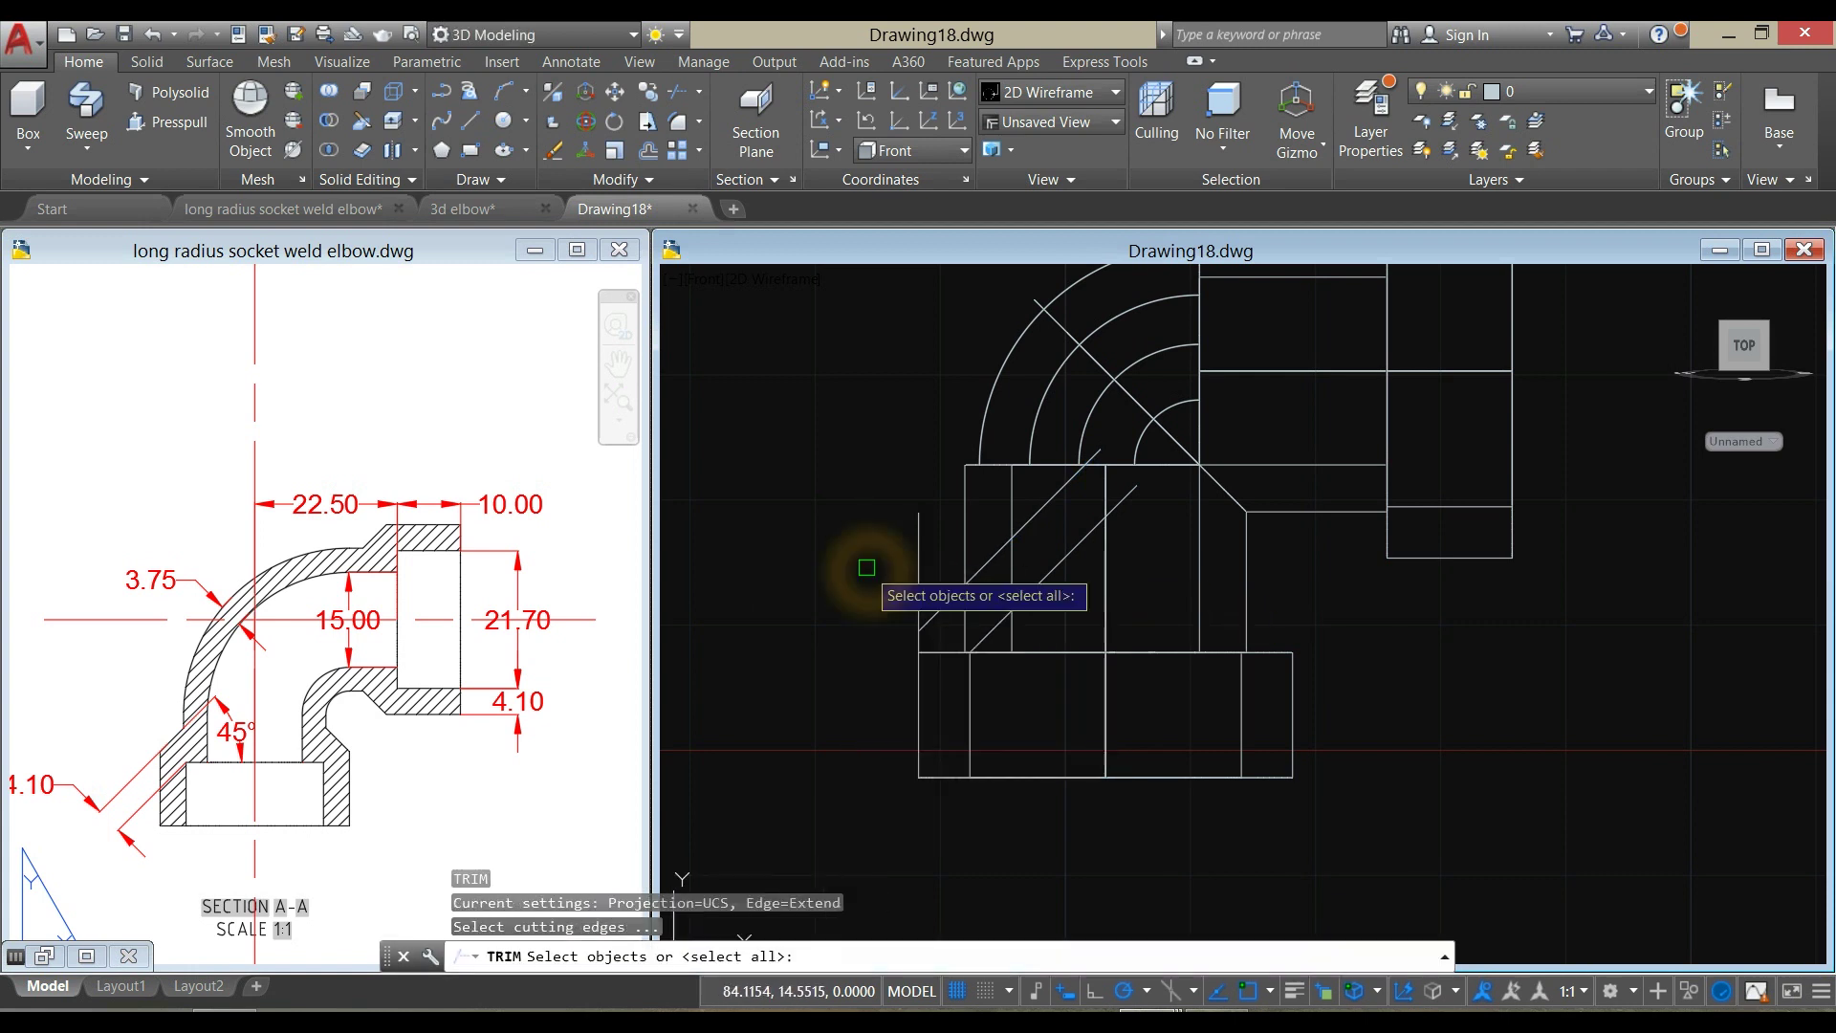
key(Return)
click(919, 595)
click(987, 572)
click(1005, 603)
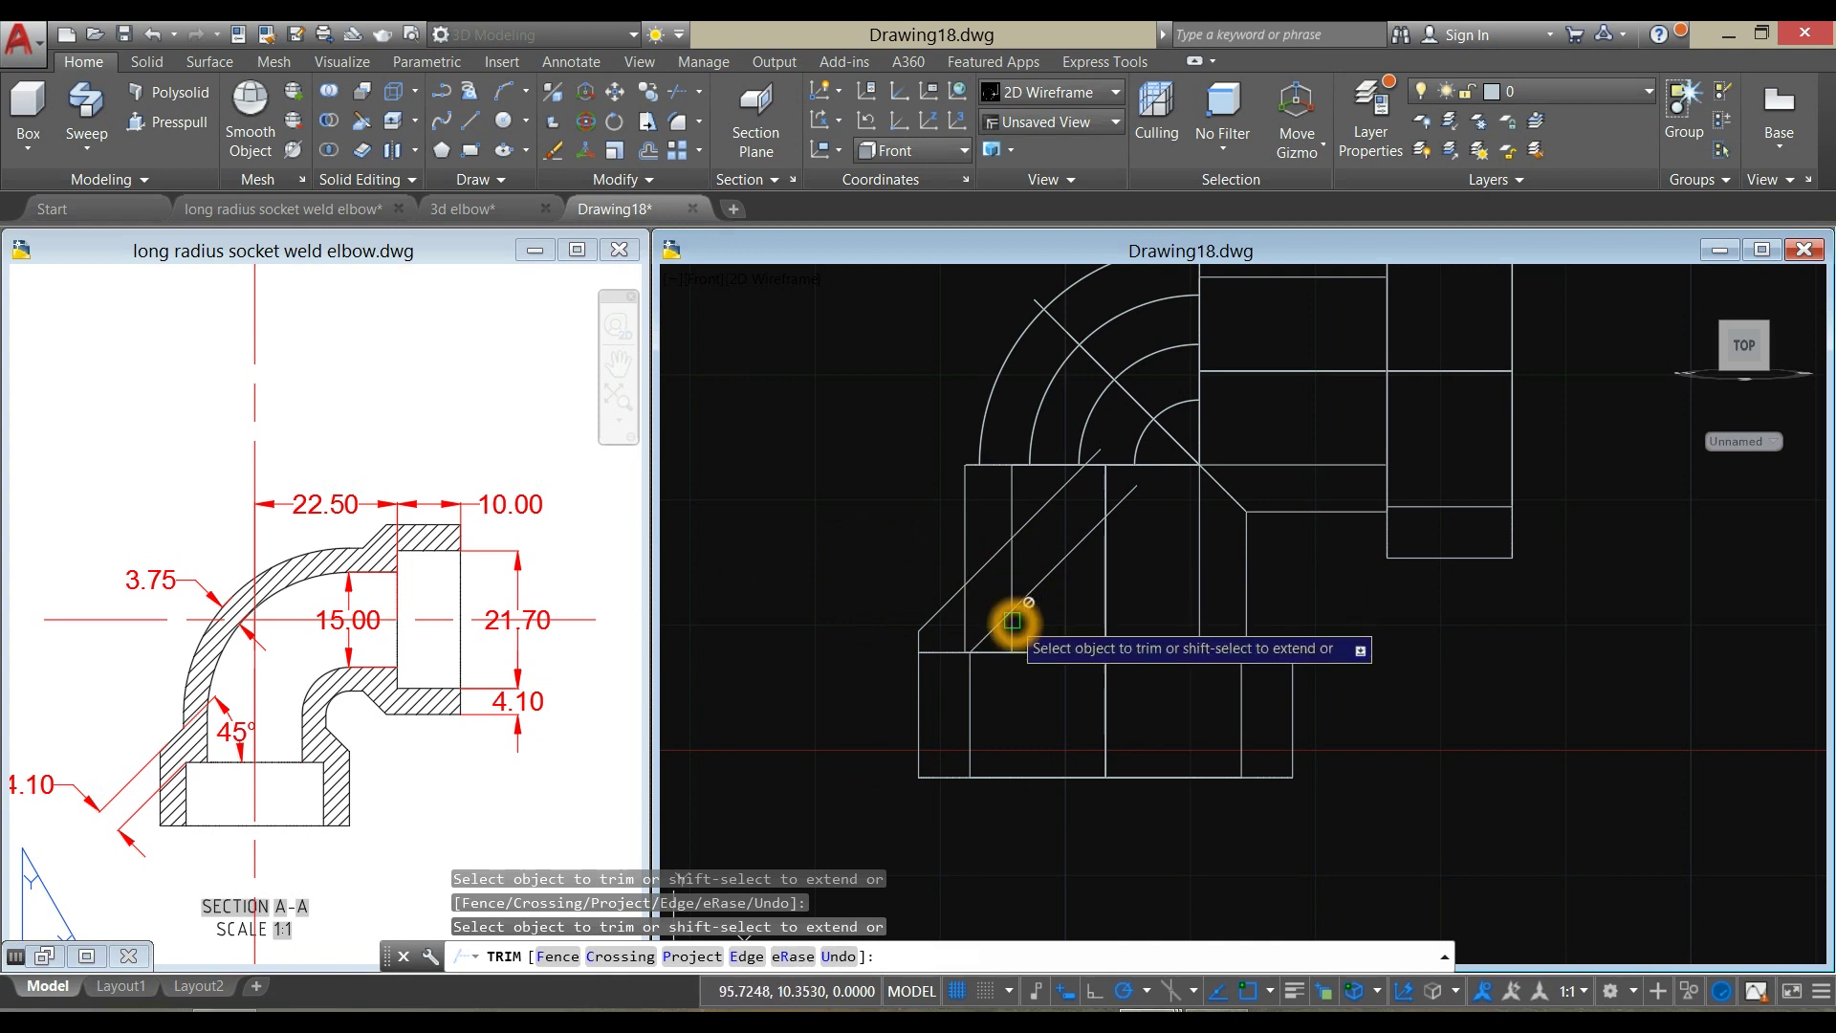
right_click(881, 532)
click(909, 551)
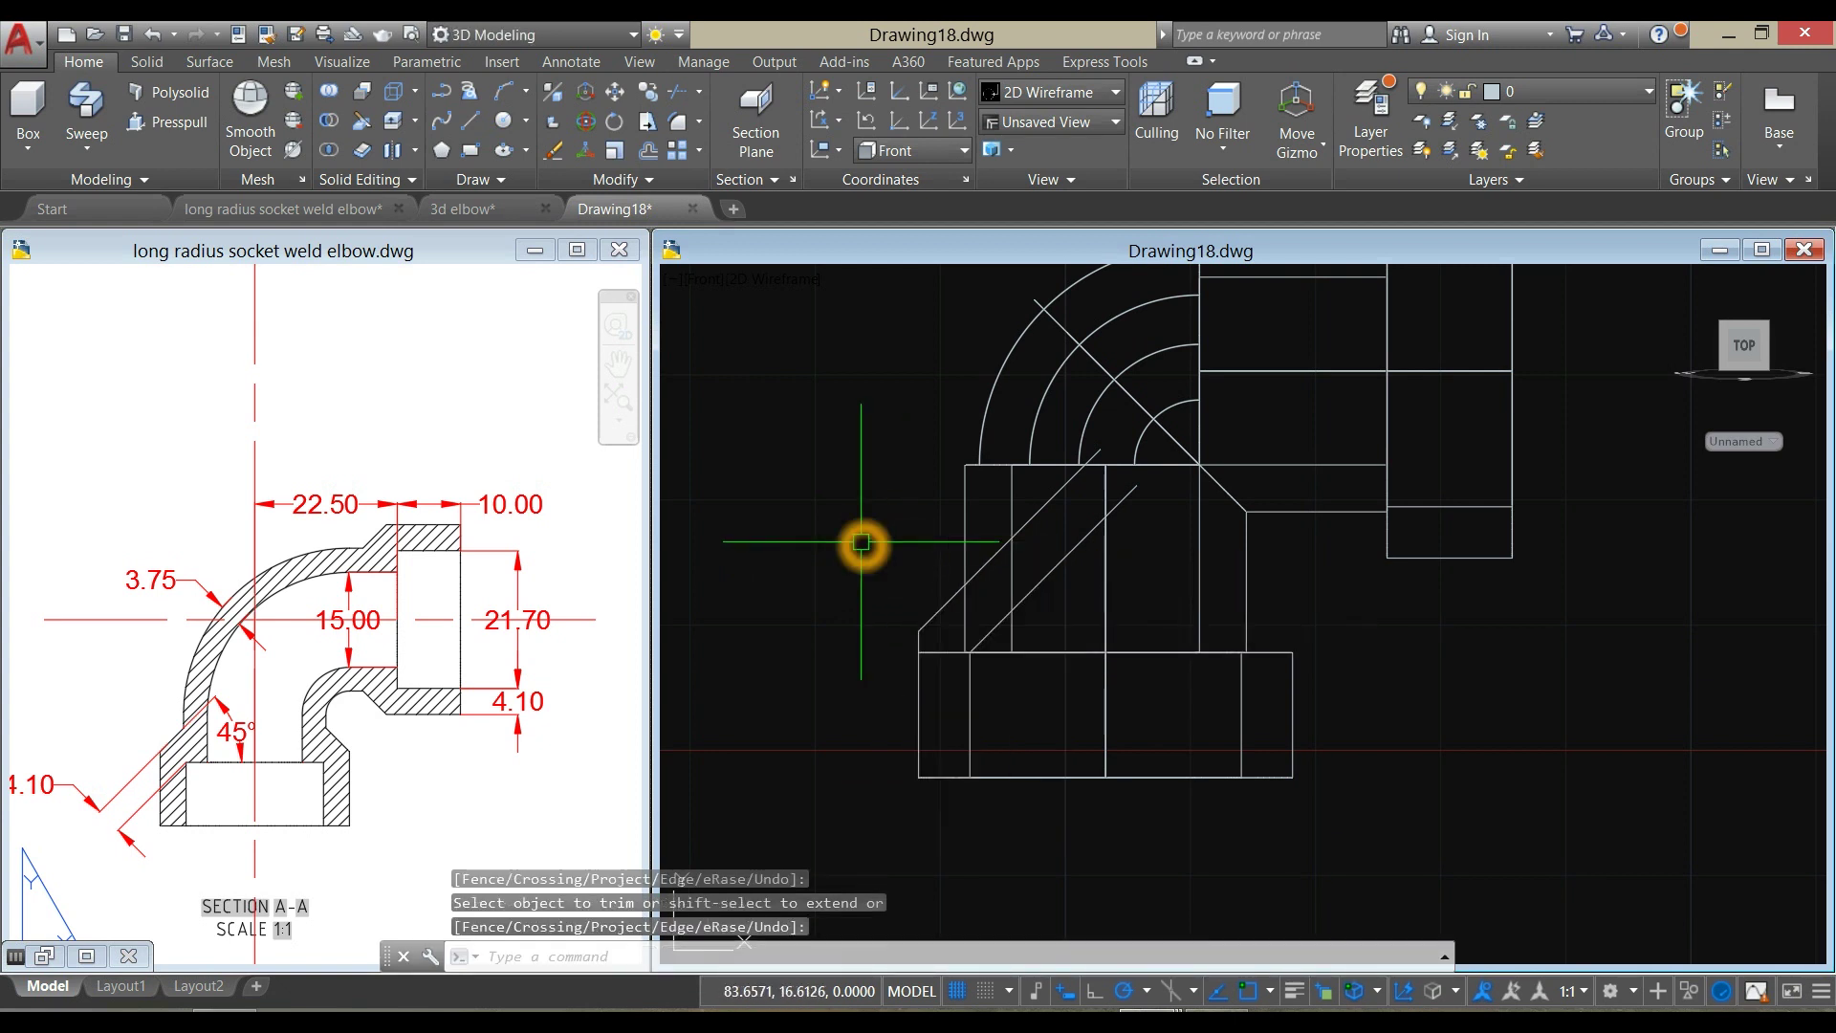
text(l)
key(Return)
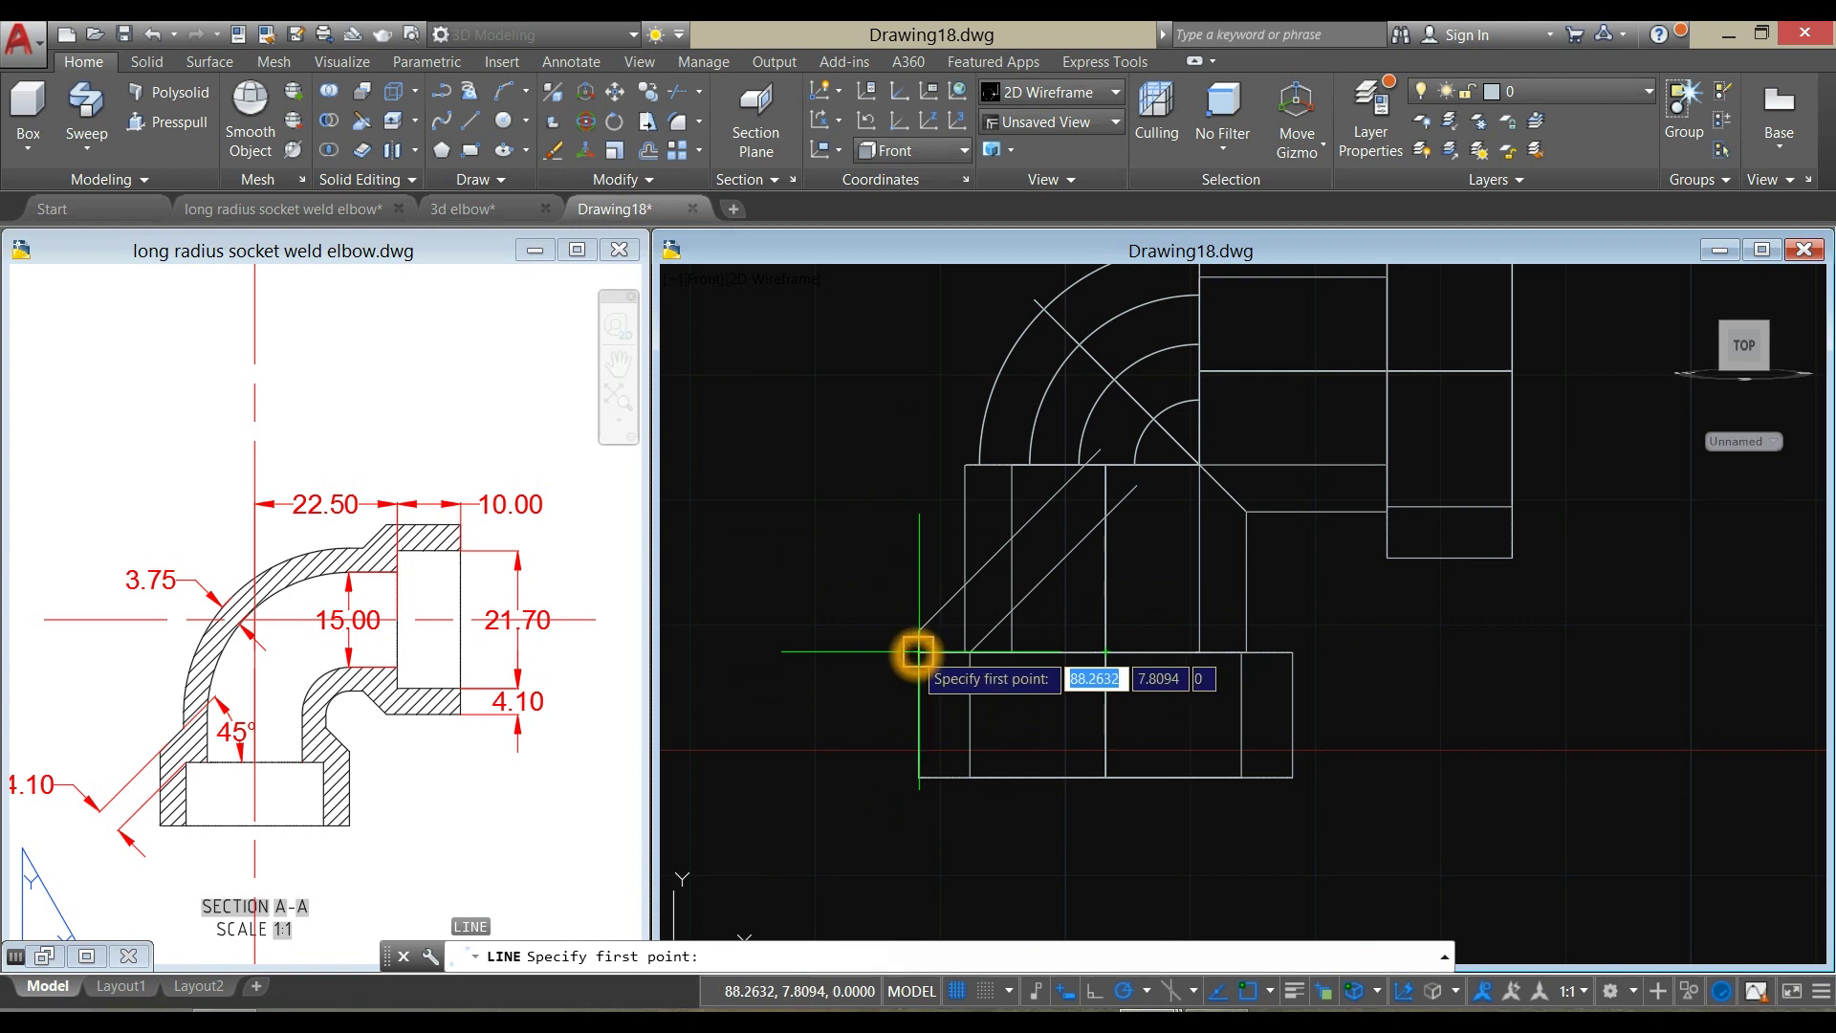
Draw a line along the rectangle's top edge to the first diagonal's base, then straight up
click(918, 652)
click(969, 652)
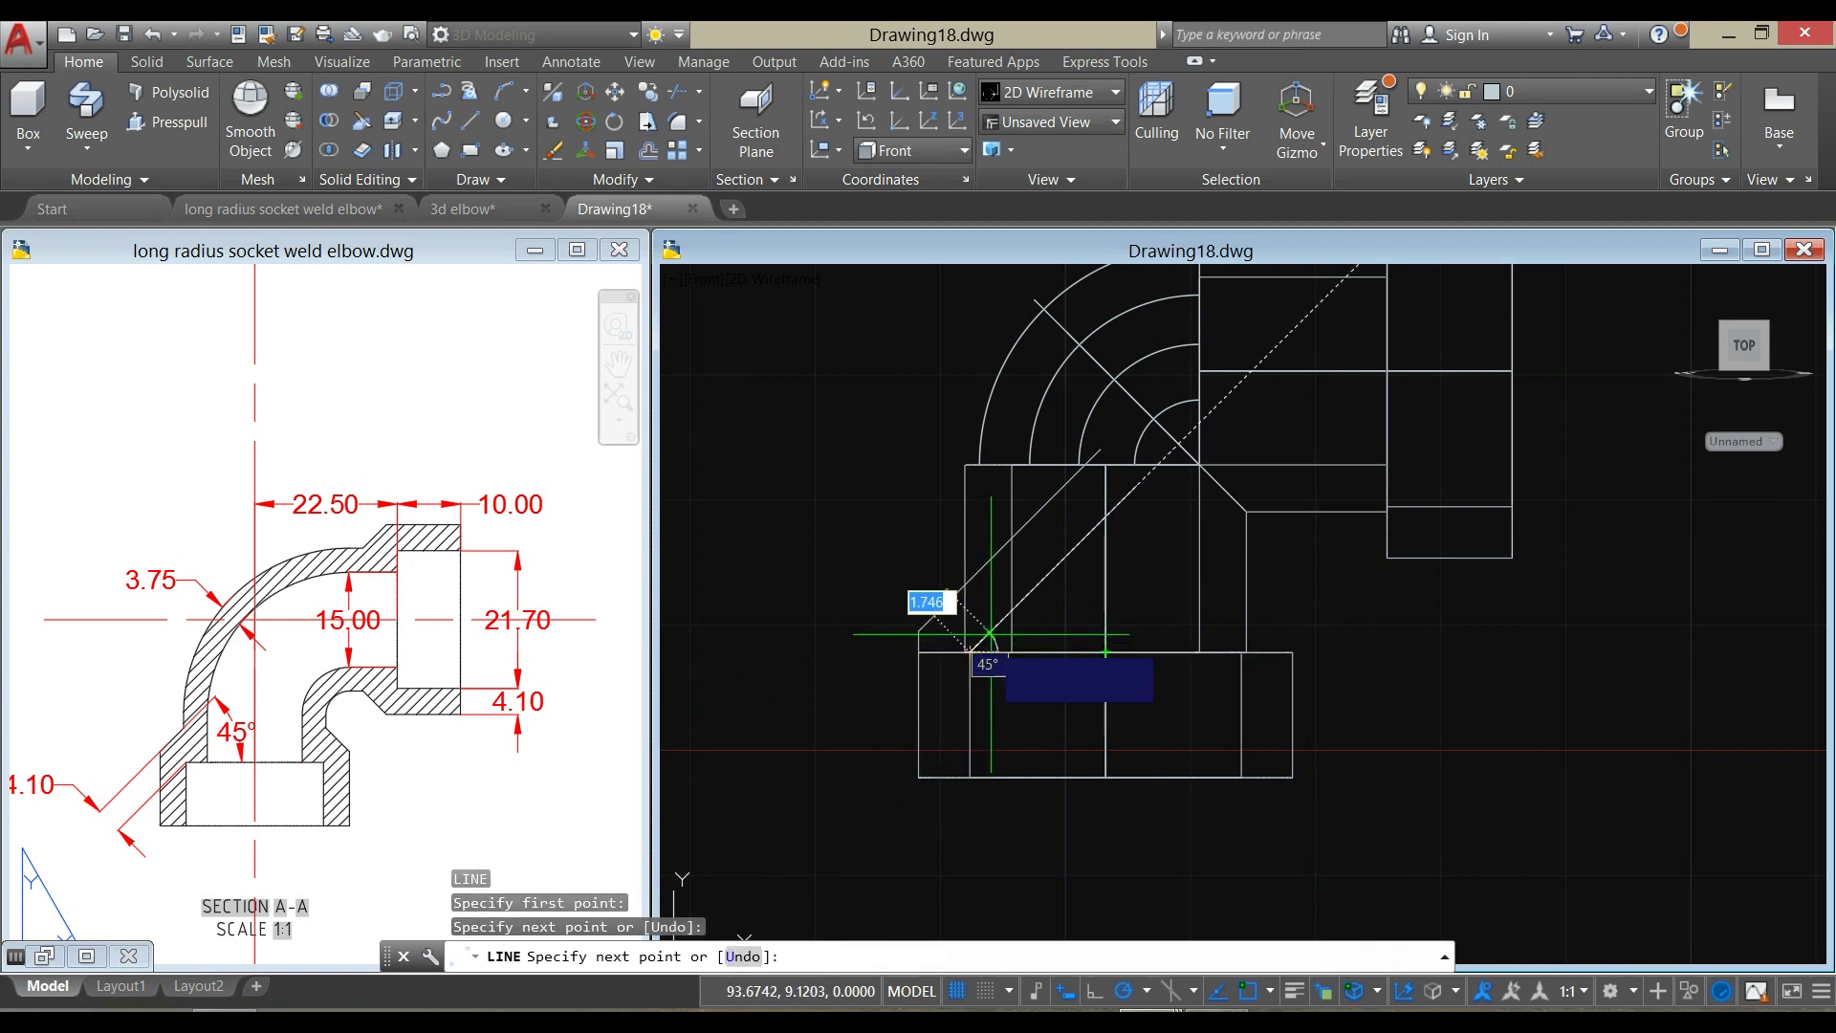
click(969, 579)
right_click(916, 504)
click(943, 524)
Trim the profile's excess segments and delete the inner diagonal line
text(t)
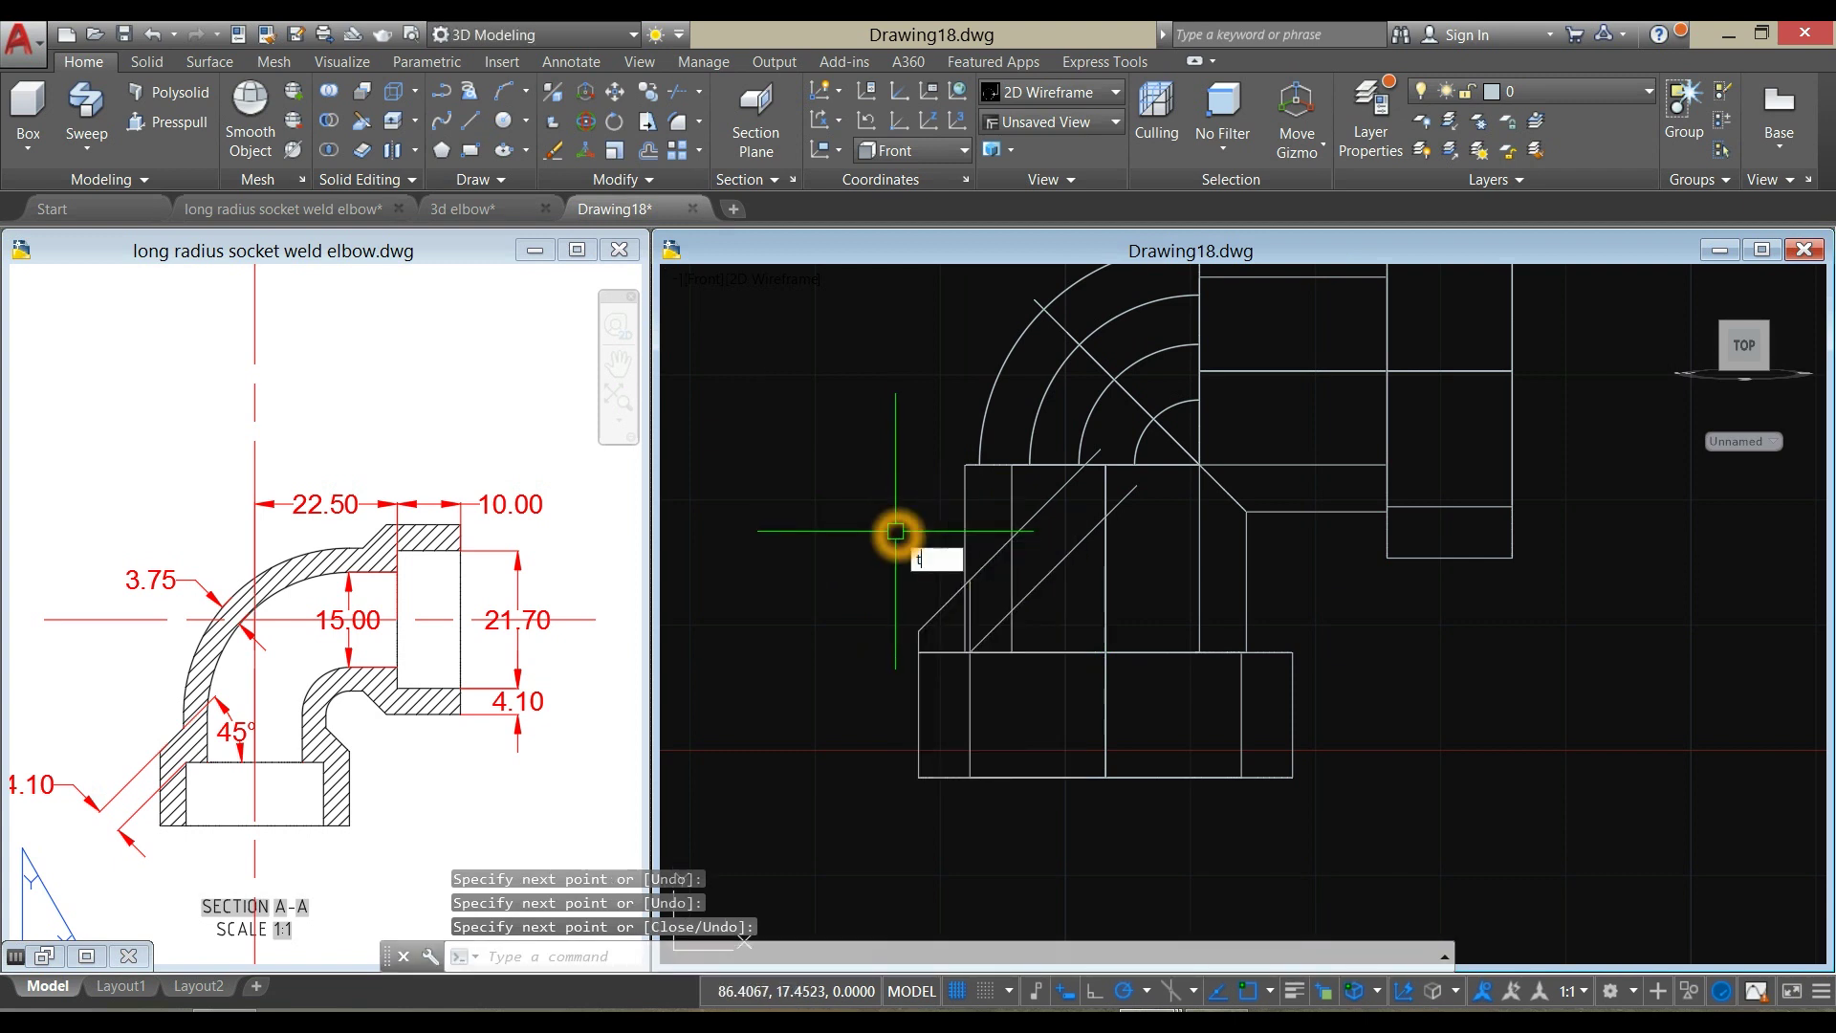
text(r)
key(Return)
key(Return)
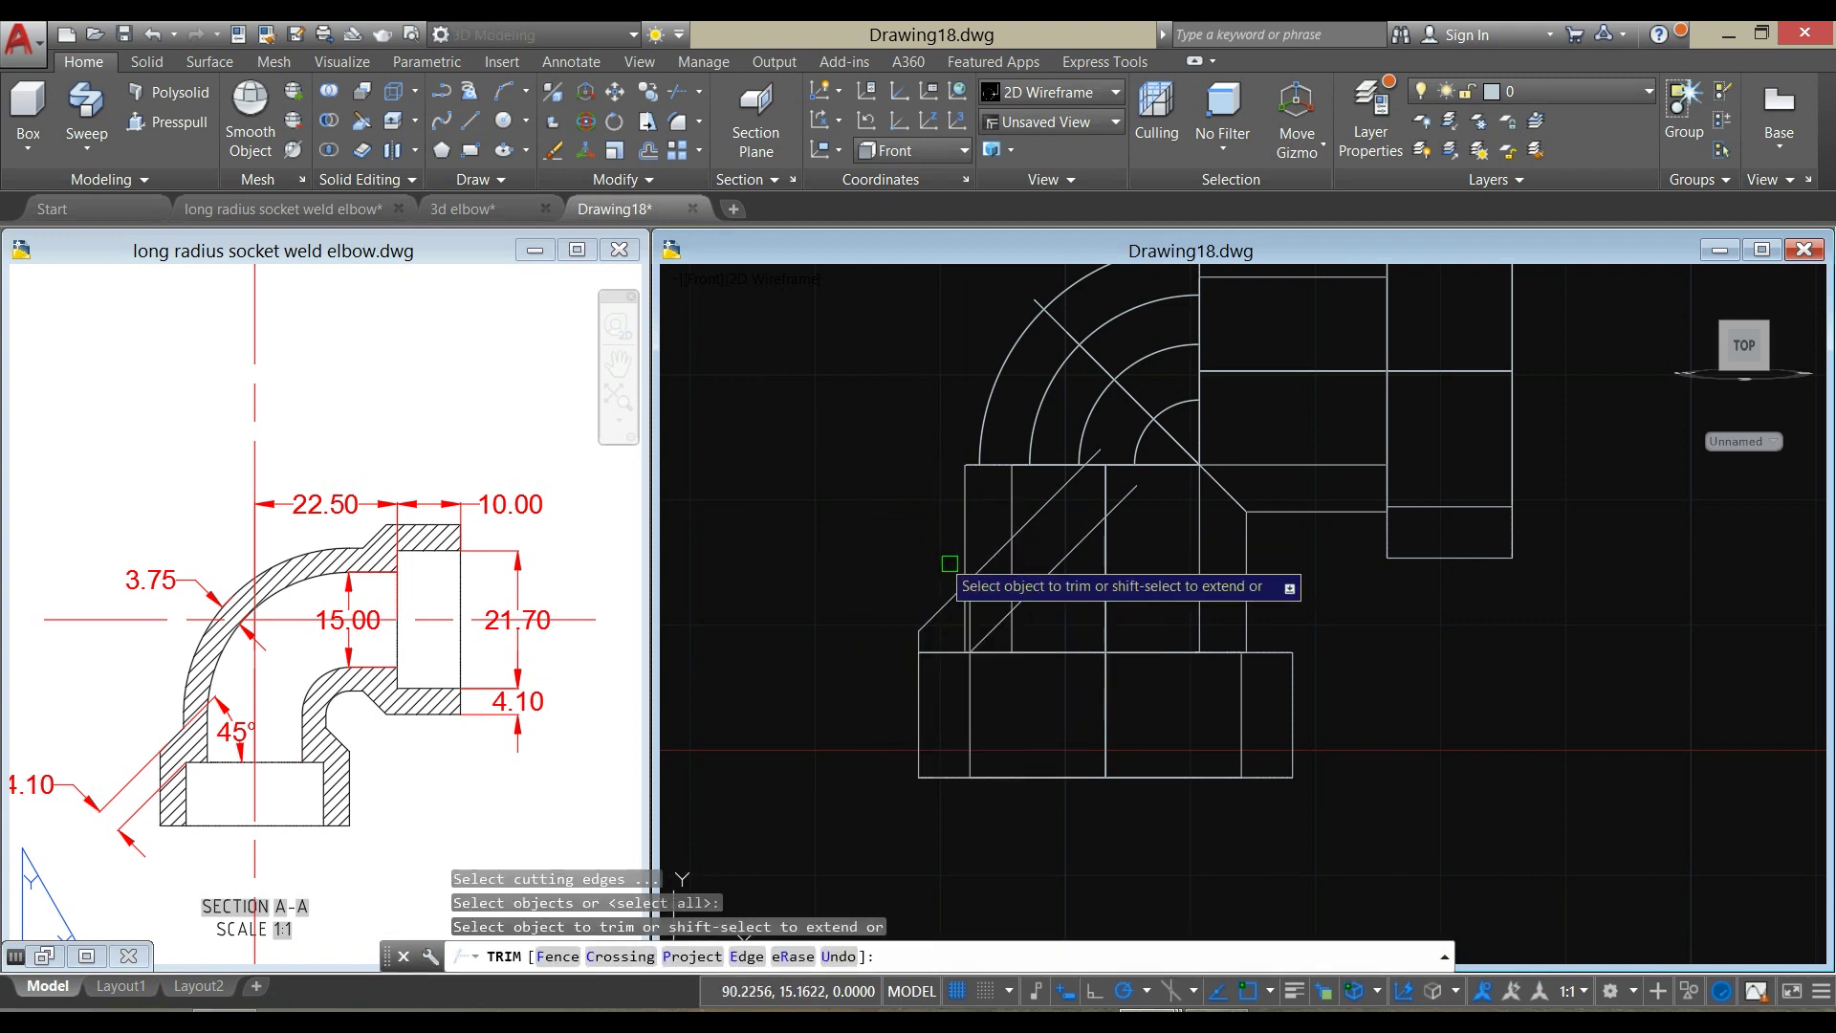
right_click(869, 534)
click(904, 551)
click(999, 623)
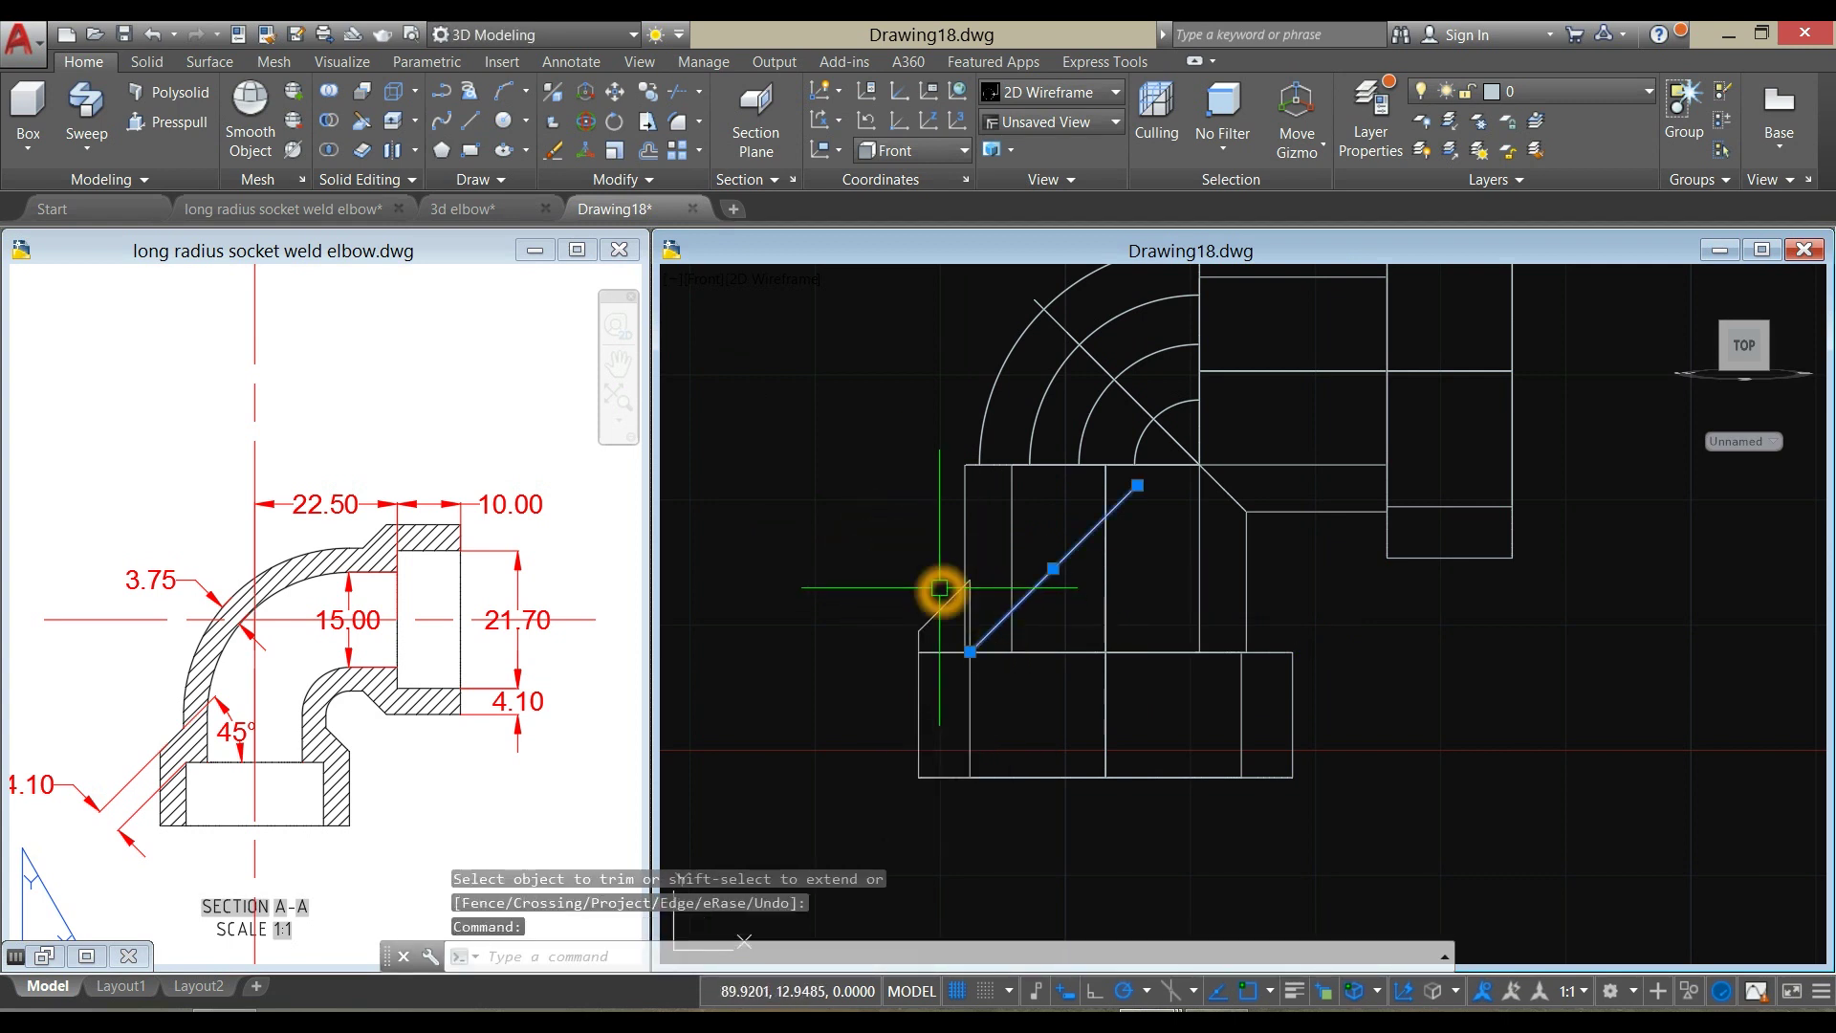
key(Delete)
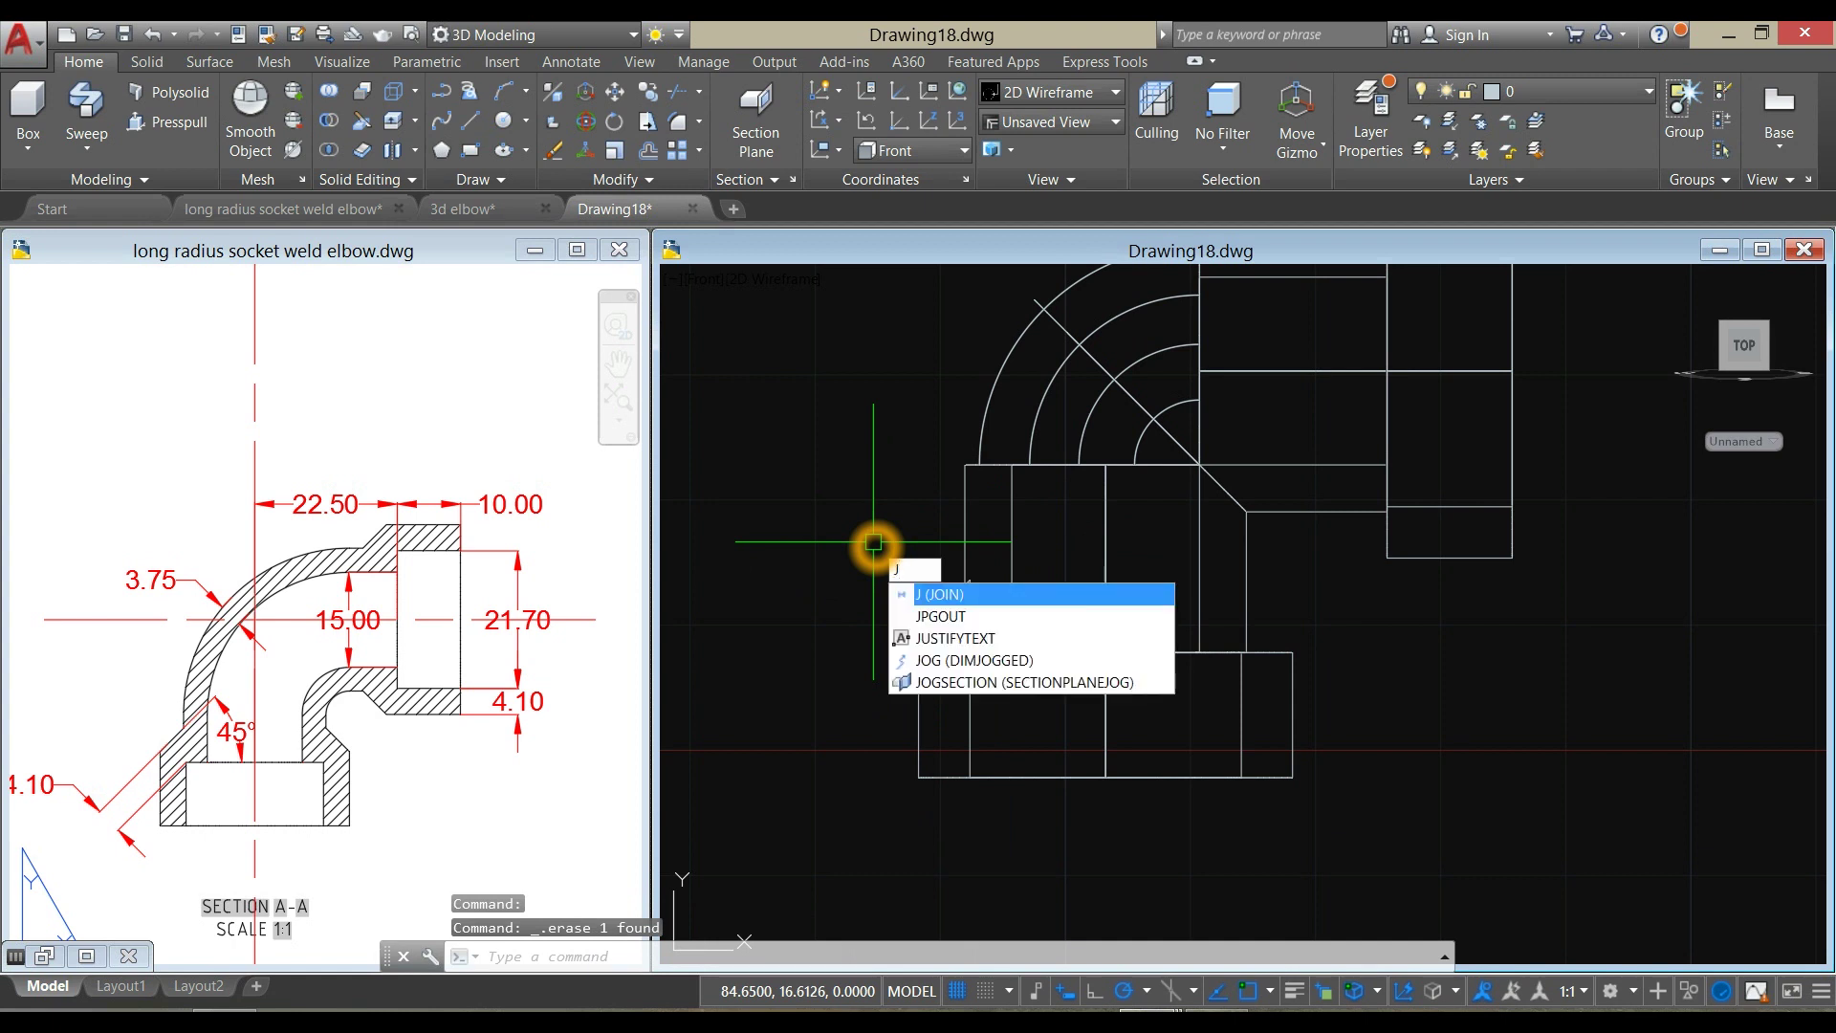
Join the short diagonal, both verticals and the bottom line into one closed polyline
key(Return)
click(933, 620)
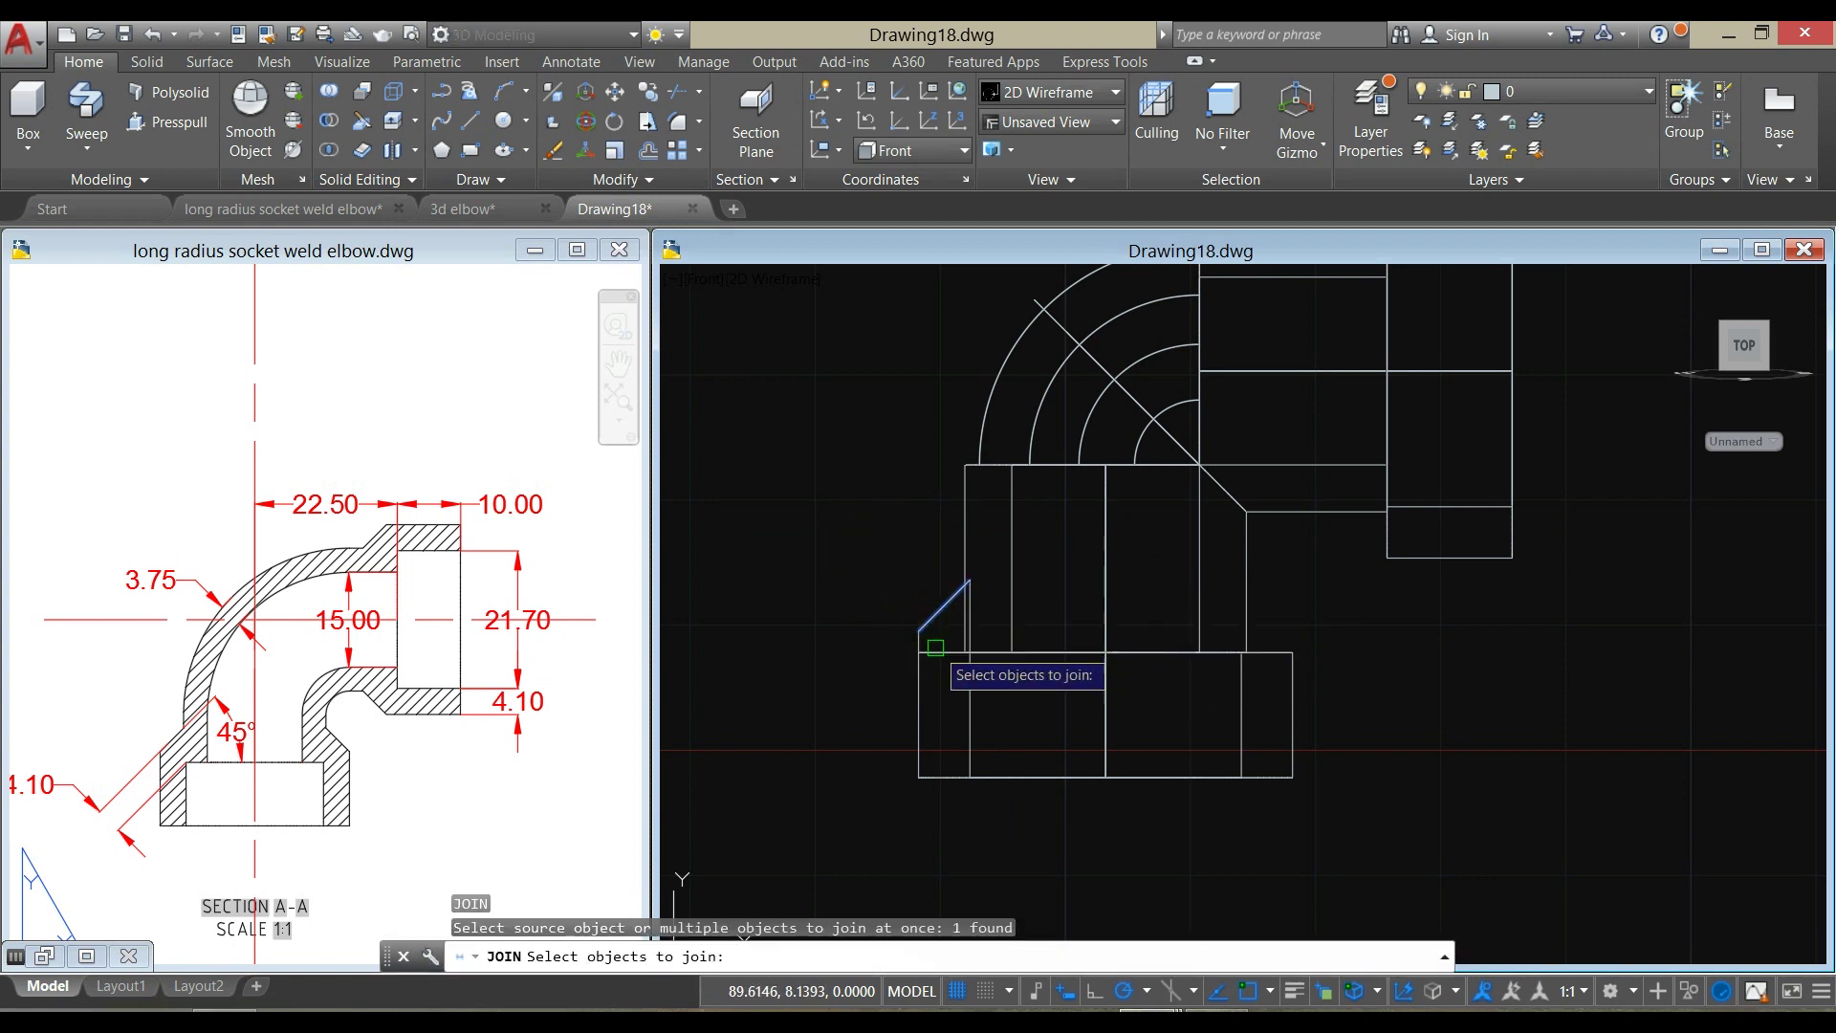
scroll(934, 648, up, 5)
click(870, 623)
click(1076, 595)
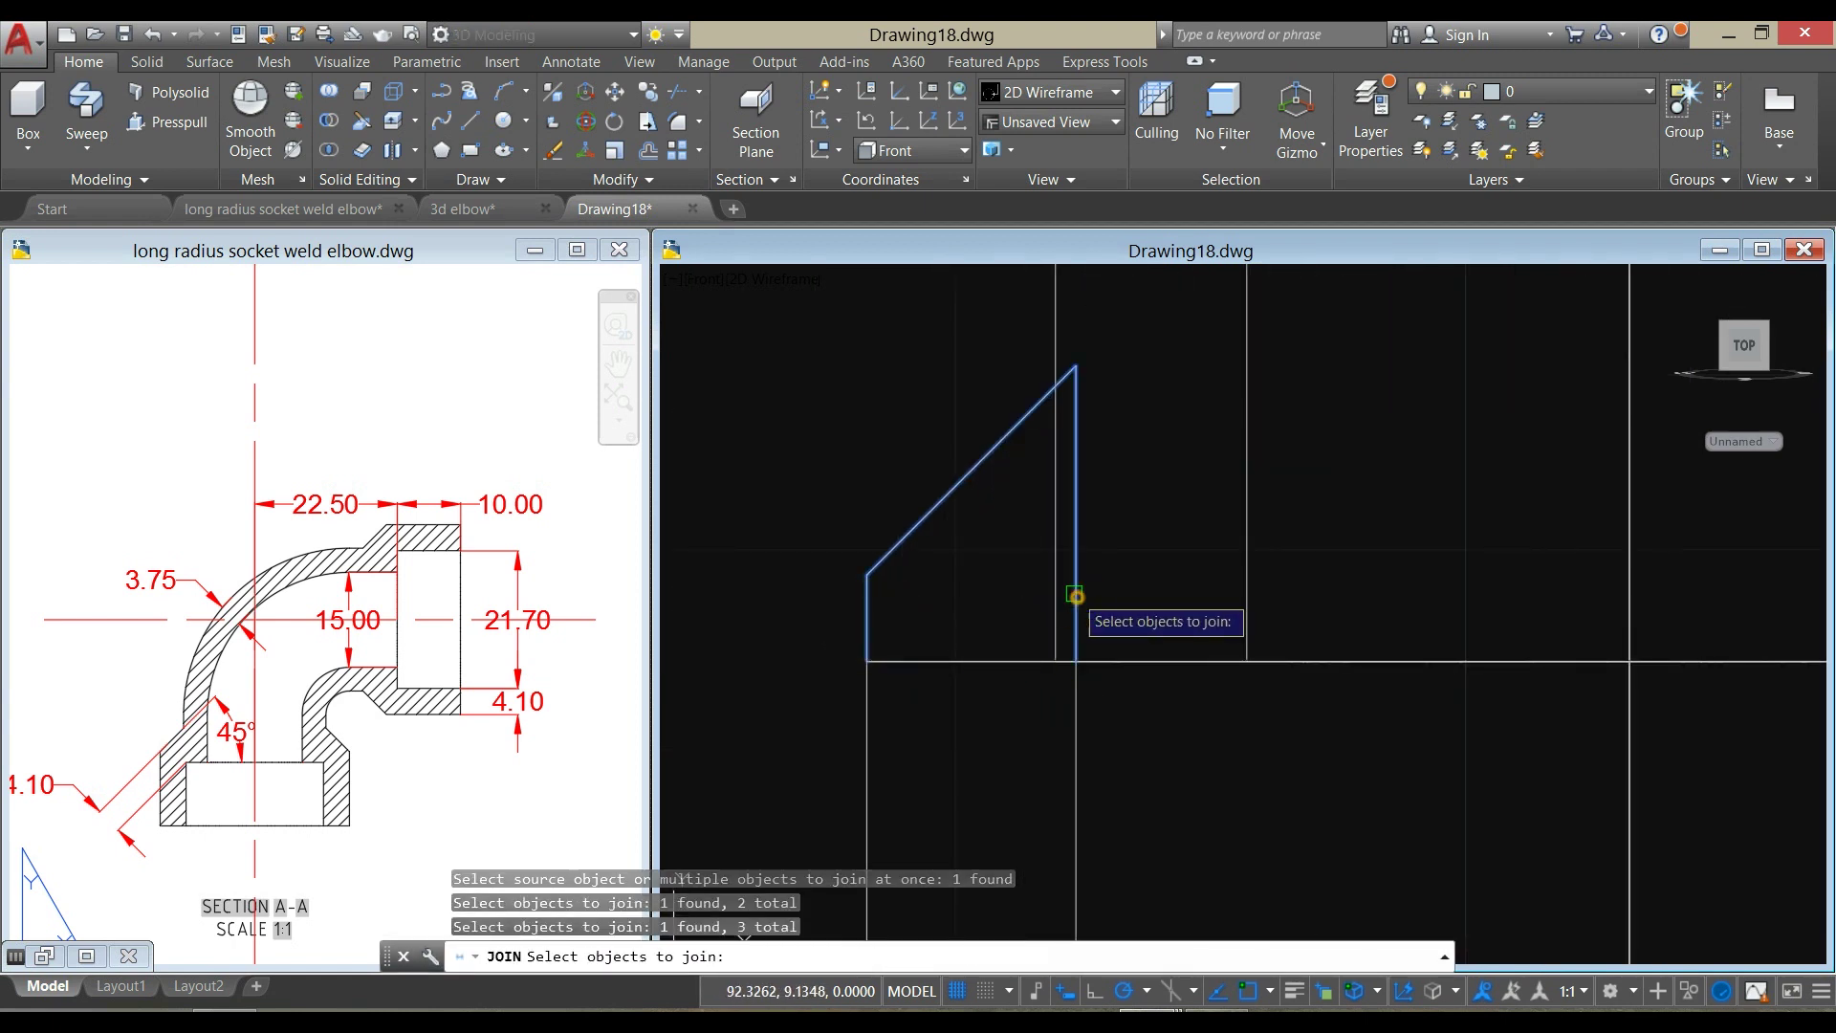
click(1008, 659)
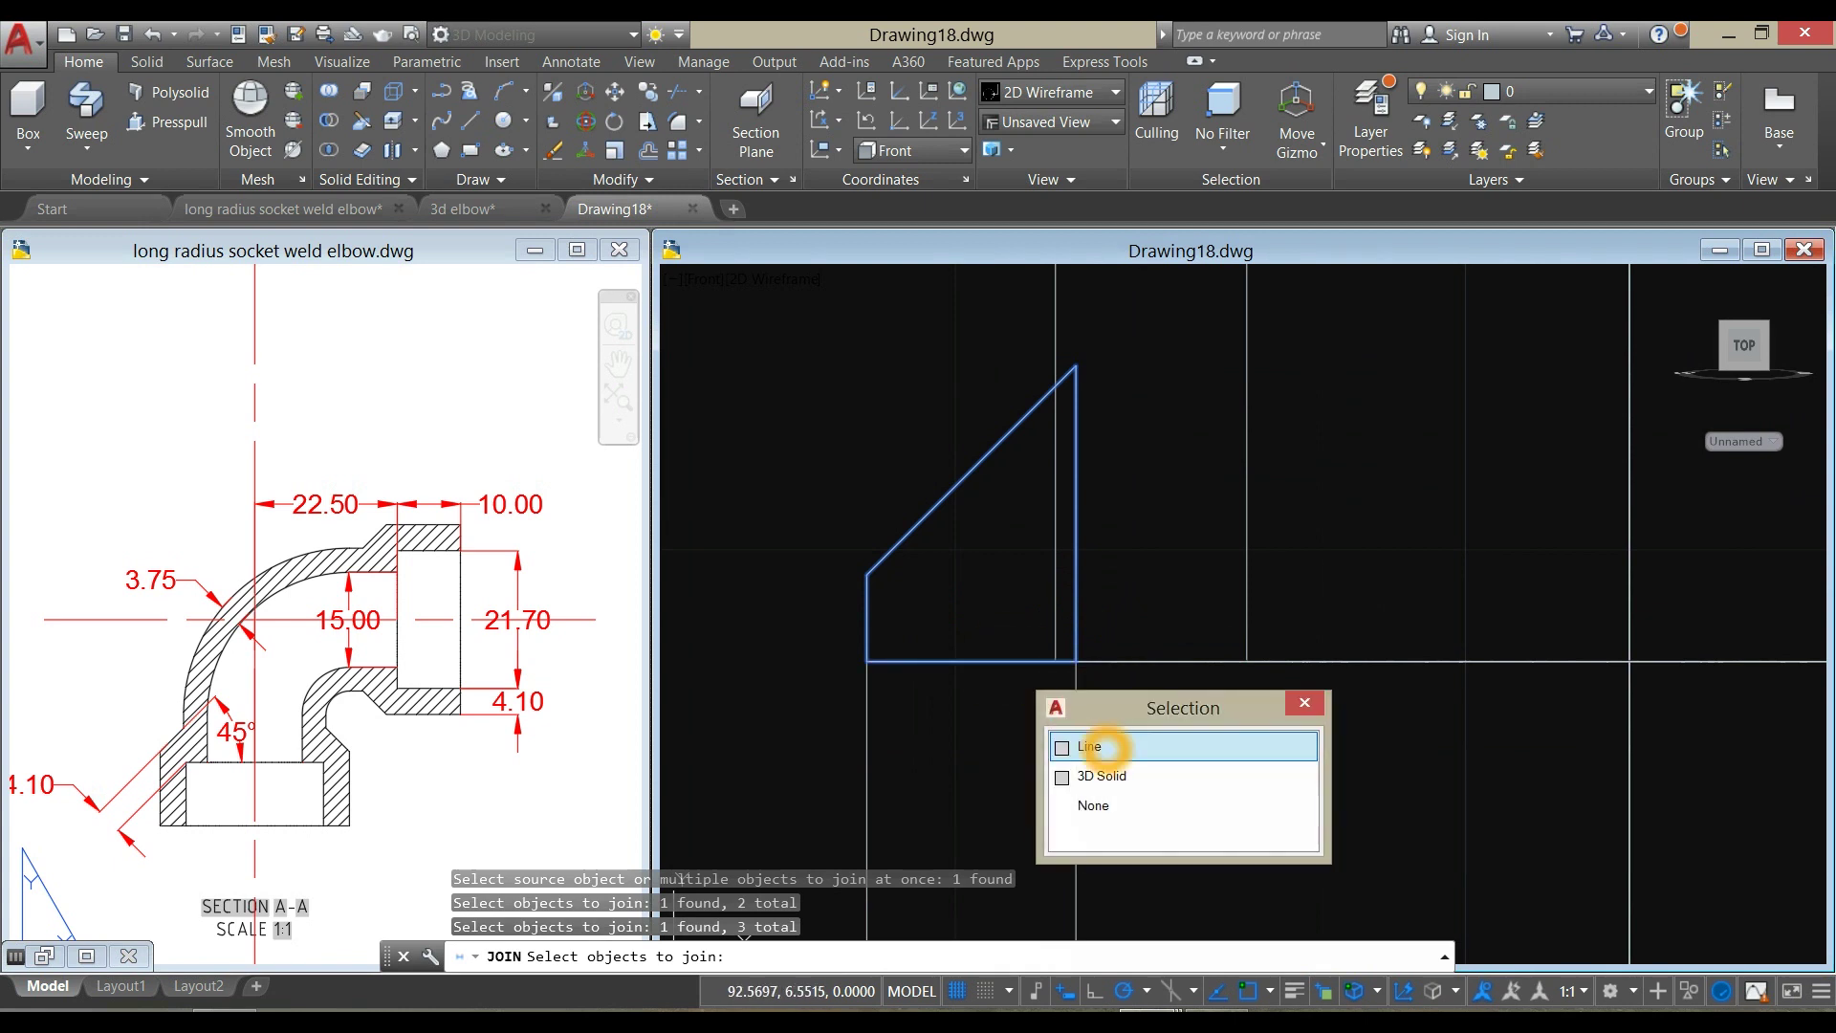
click(1112, 746)
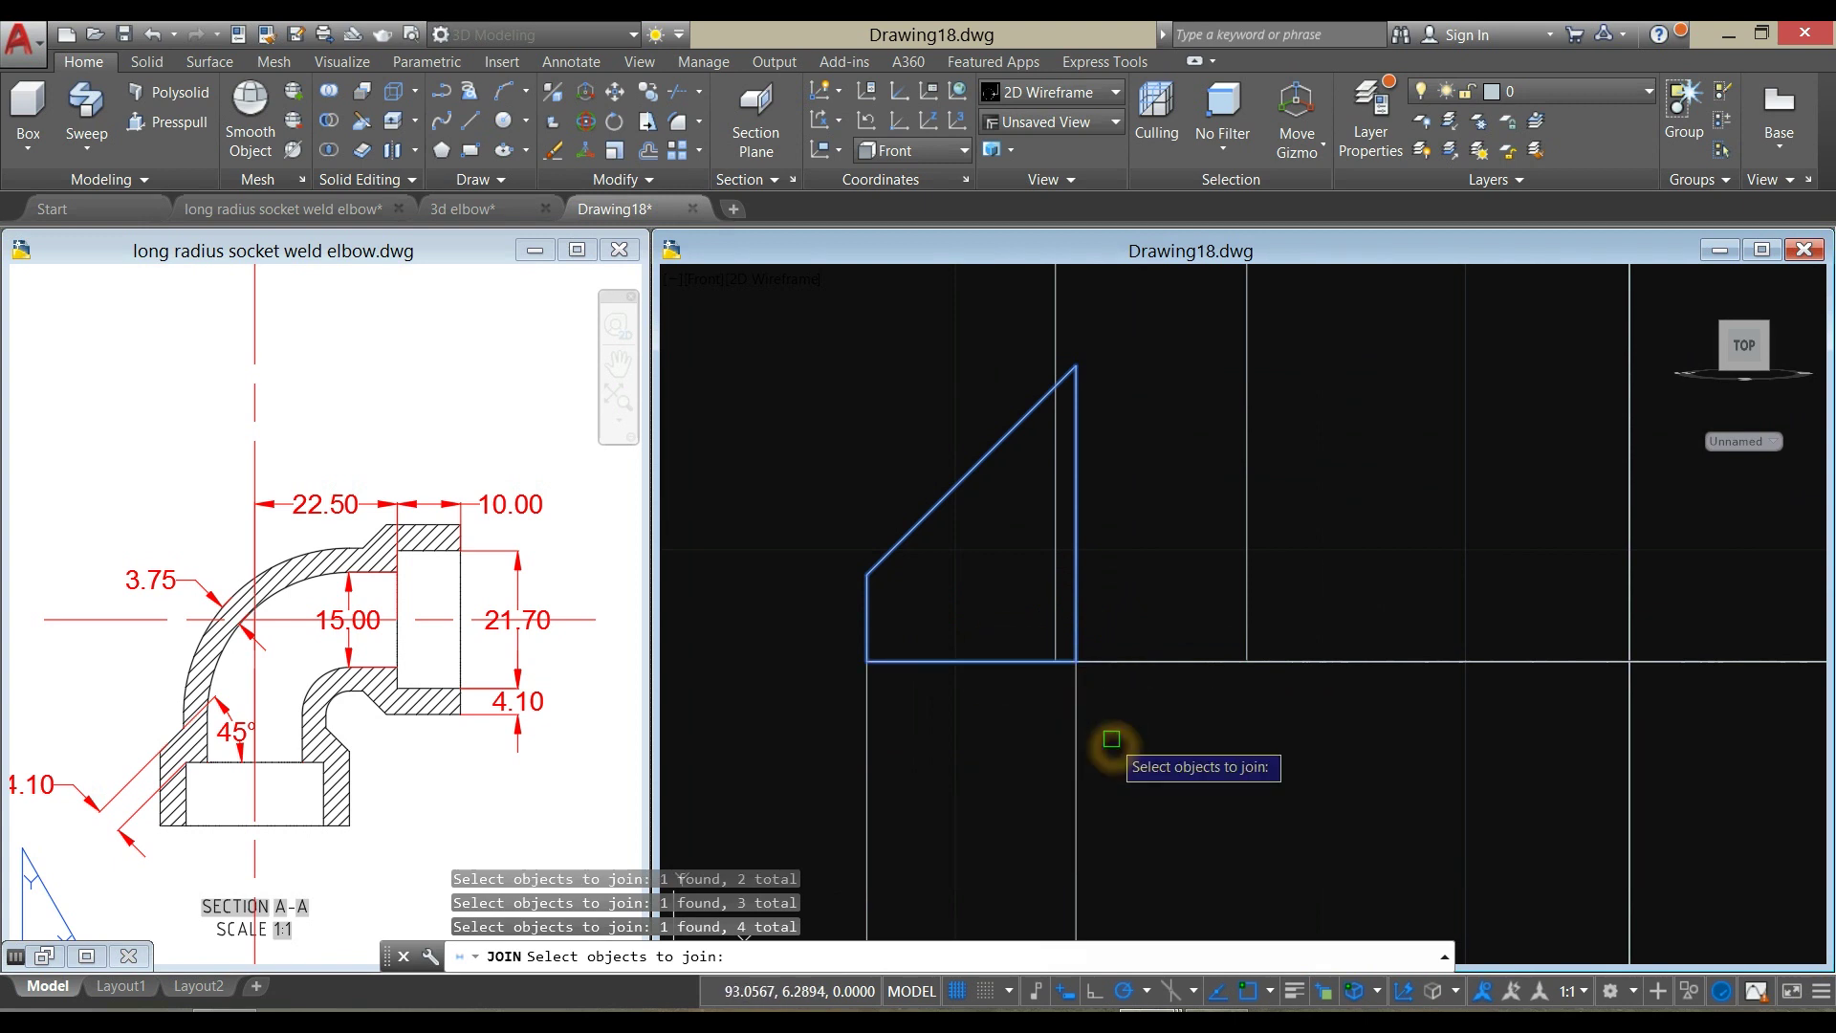
scroll(1020, 626, down, 4)
key(Return)
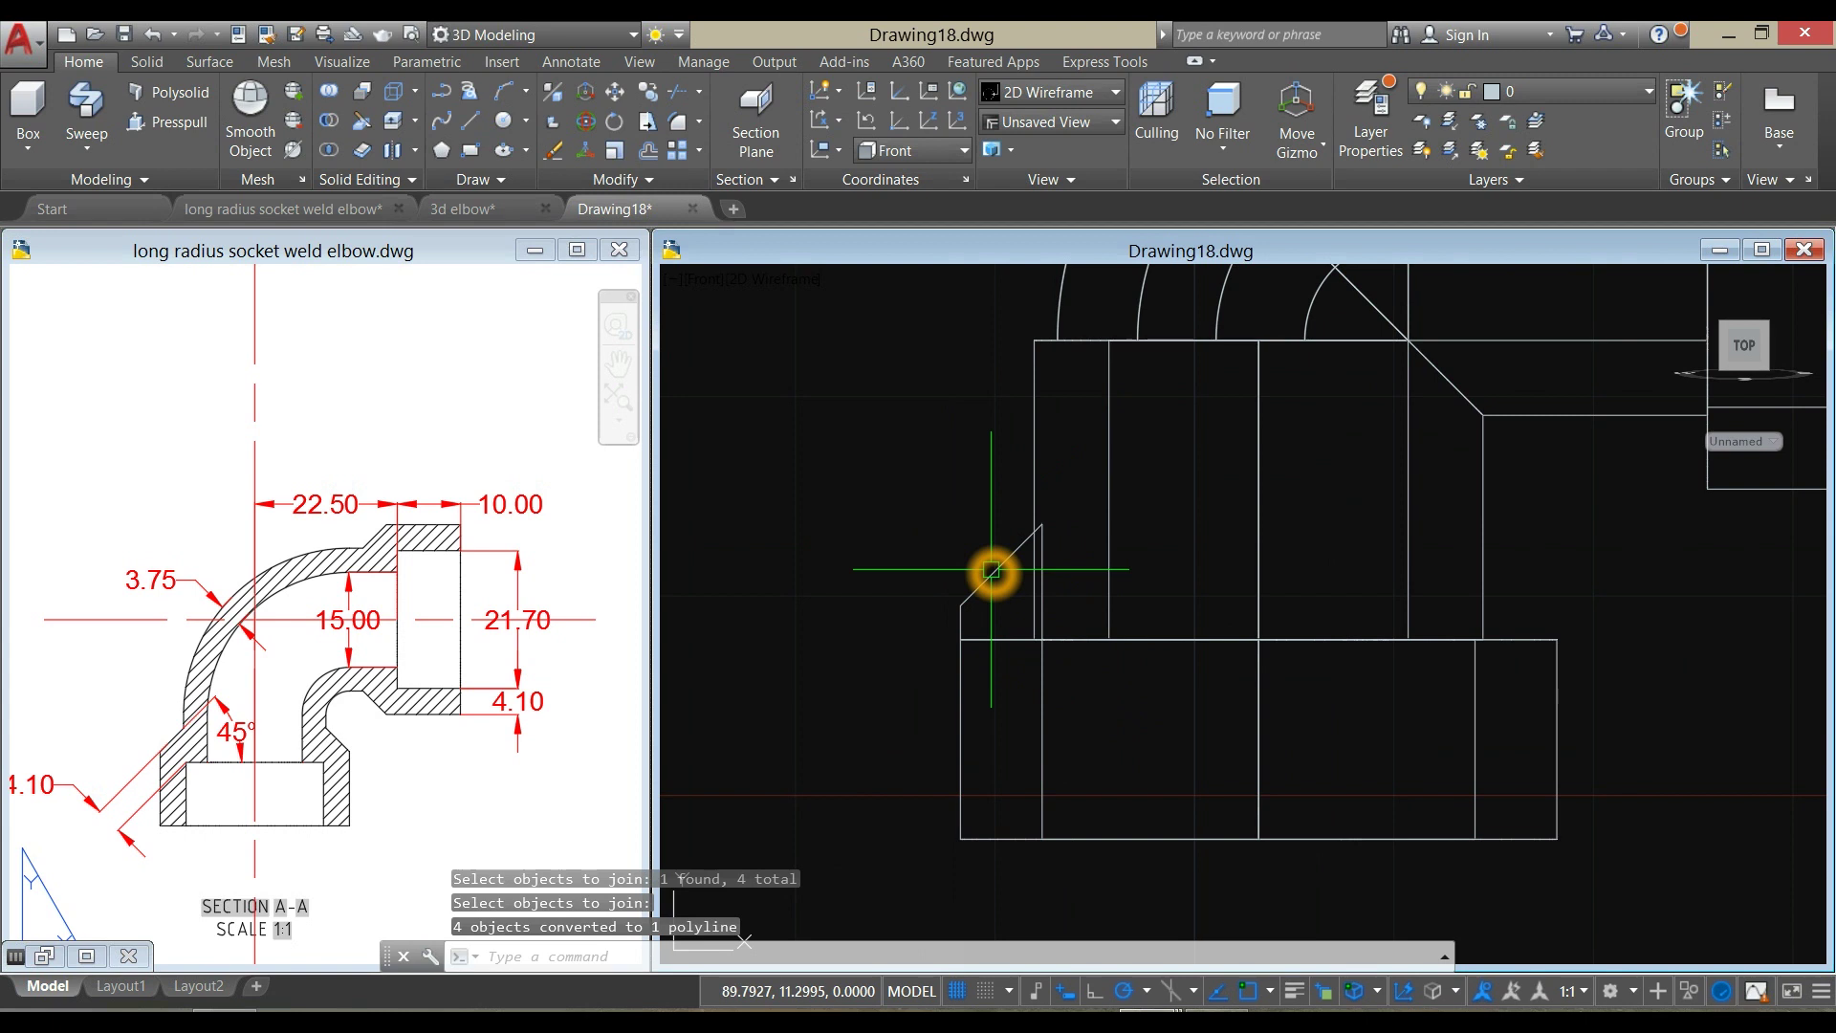
click(992, 571)
key(Escape)
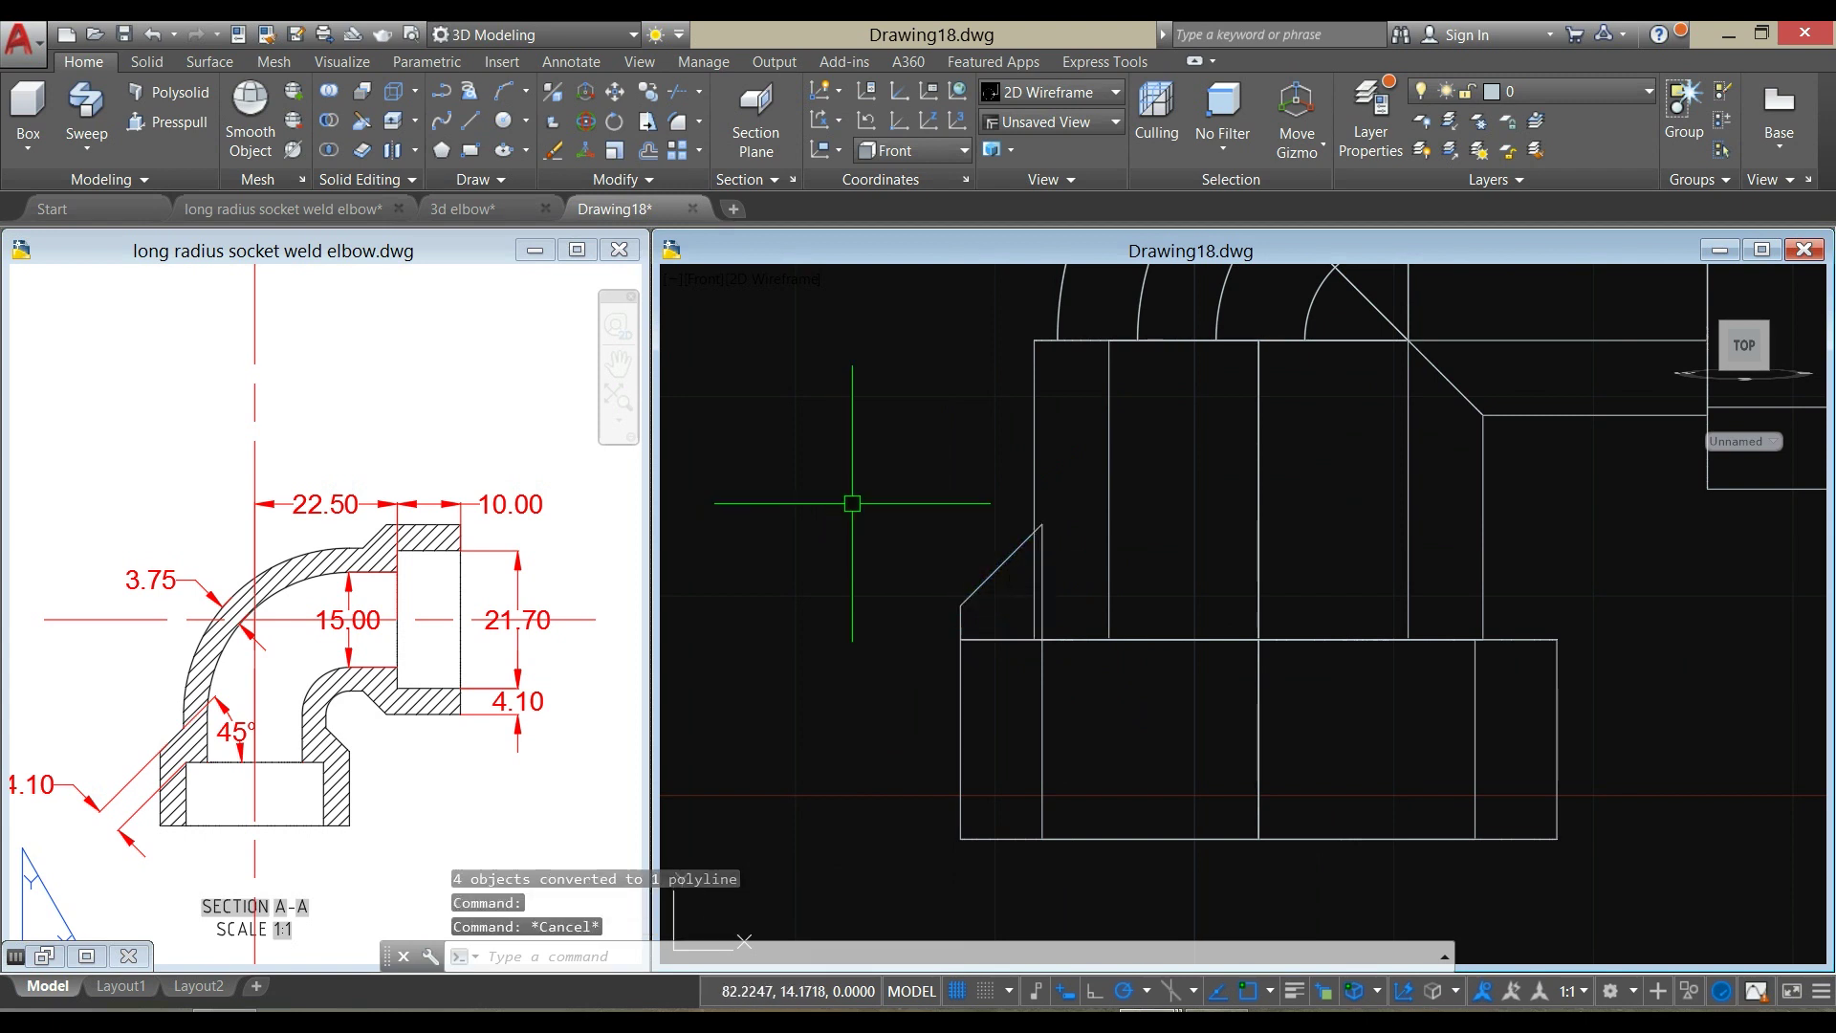
Show the model in Shaded with Edges style and zoom out
click(808, 278)
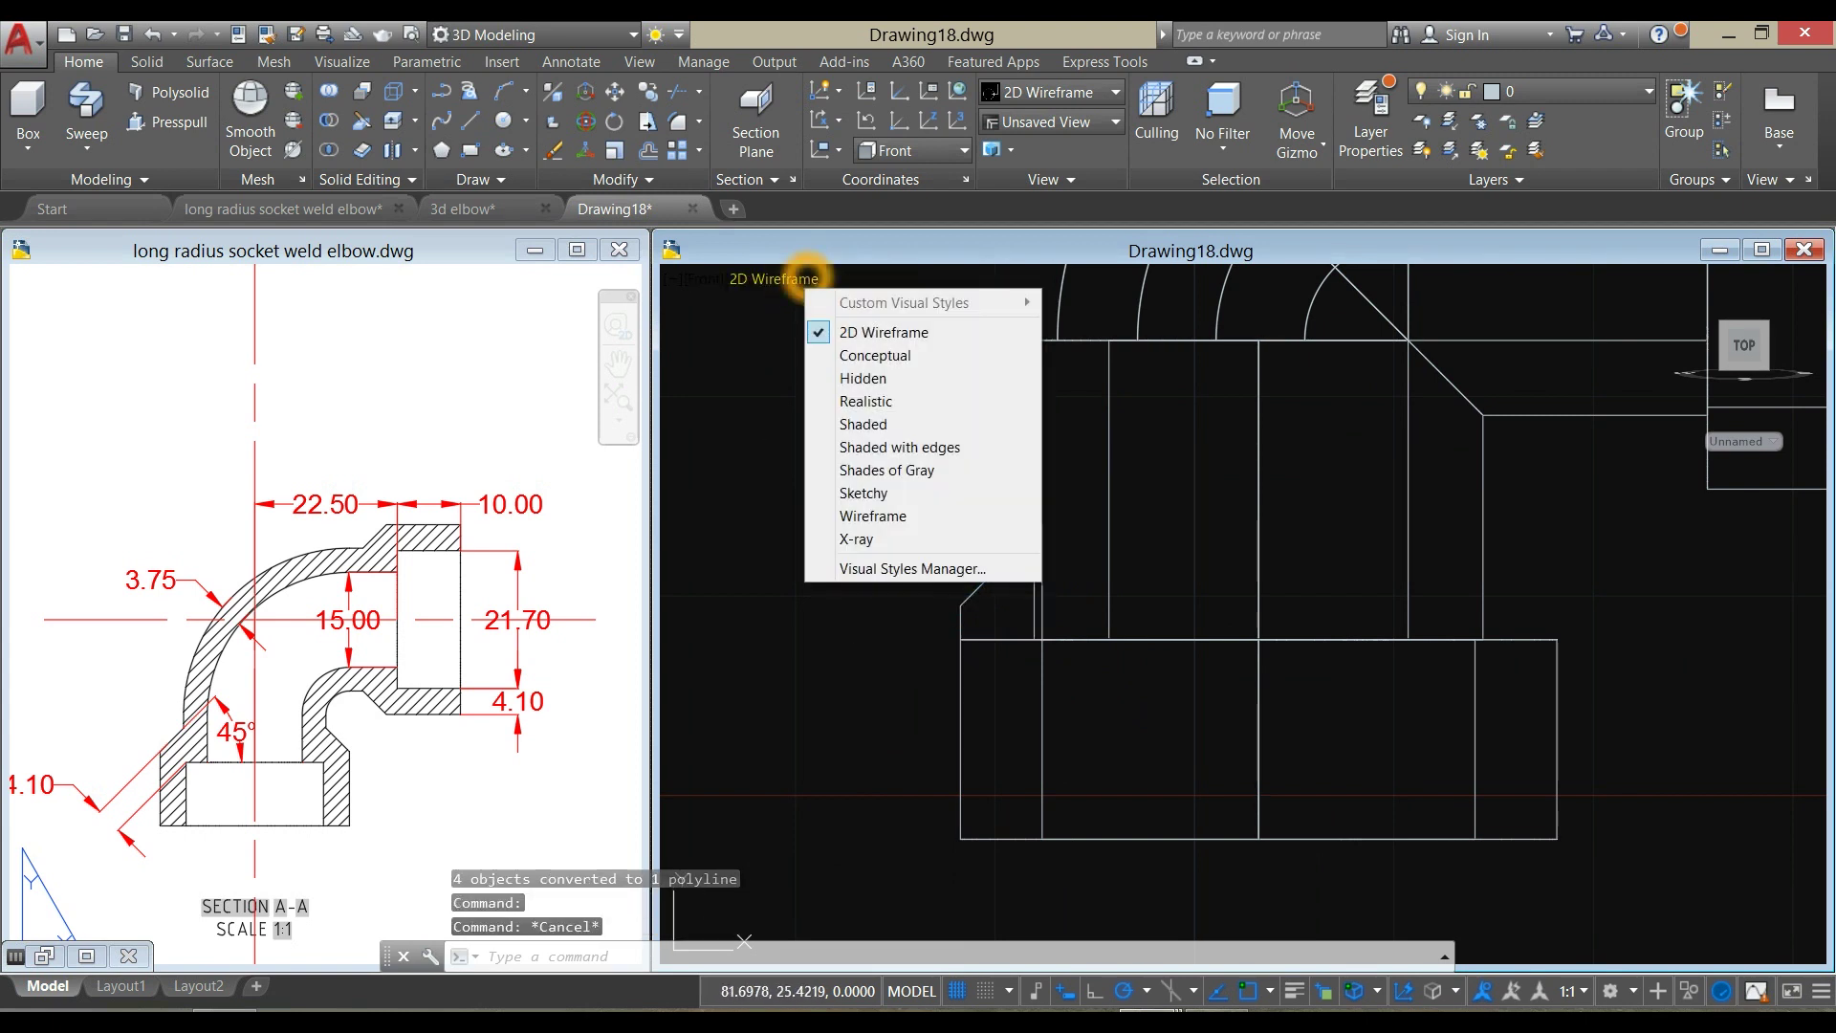
click(923, 450)
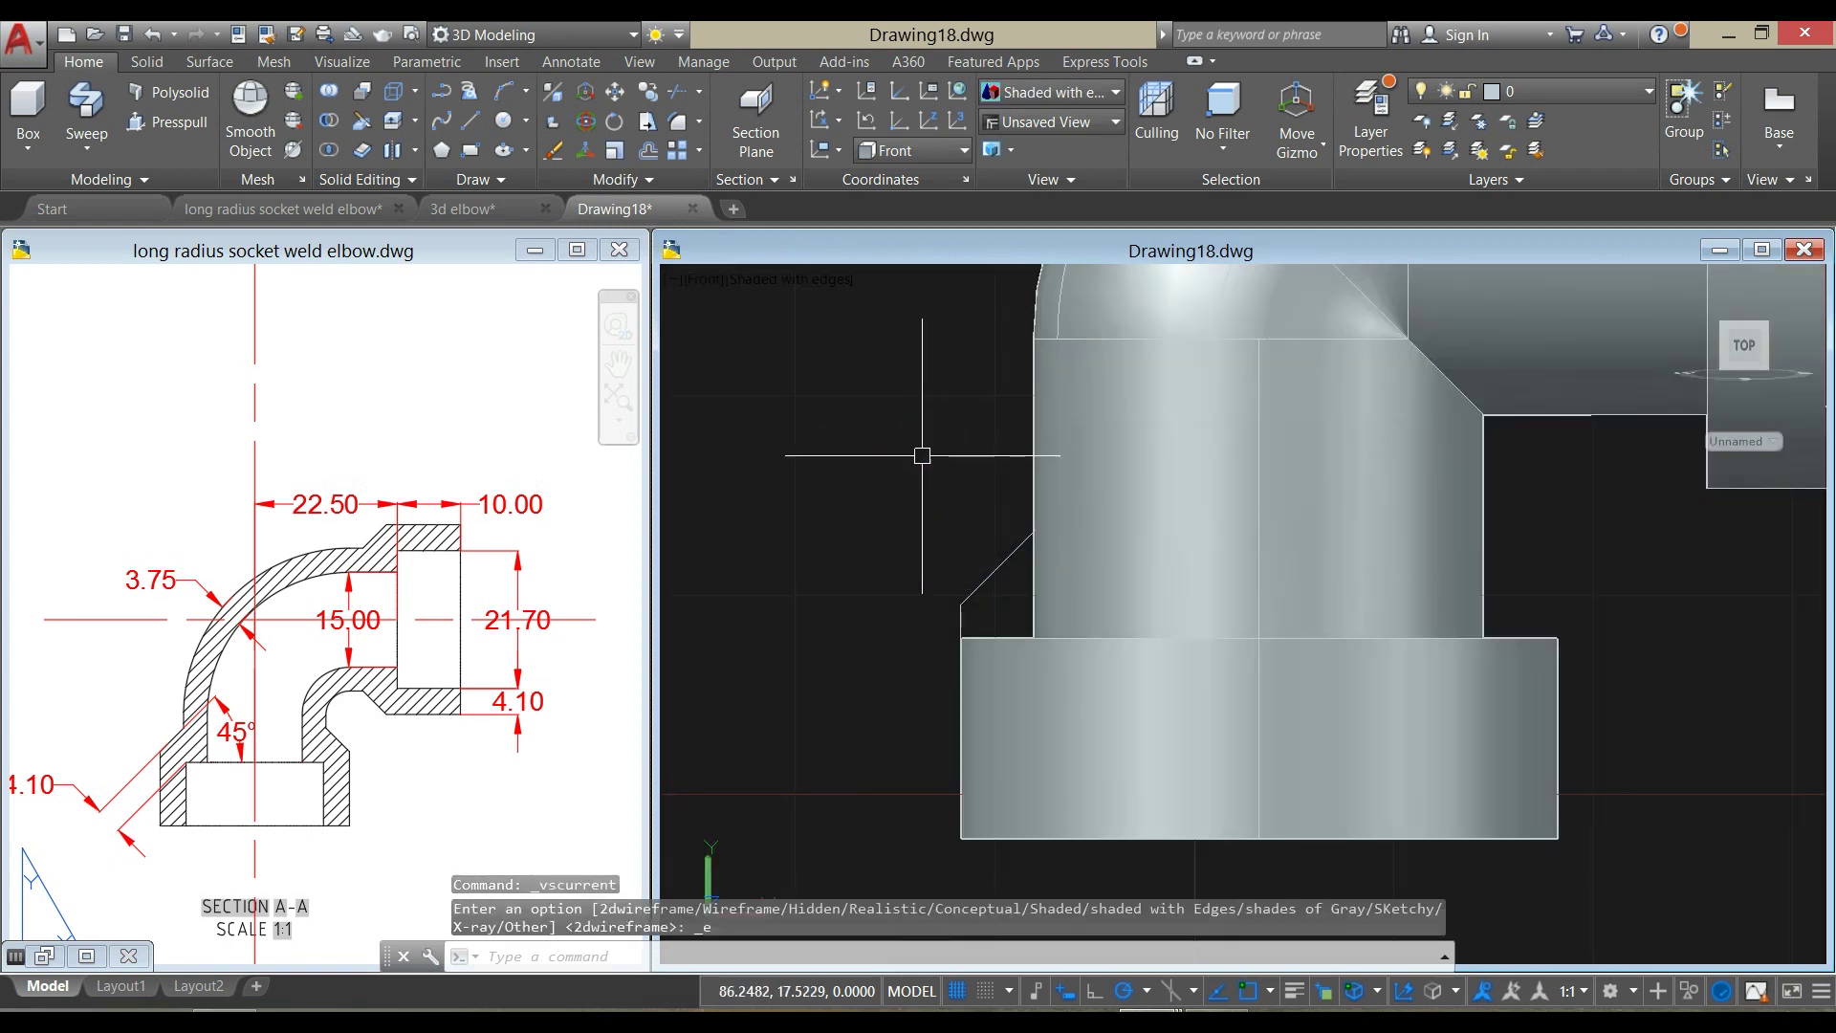
scroll(961, 539, down, 2)
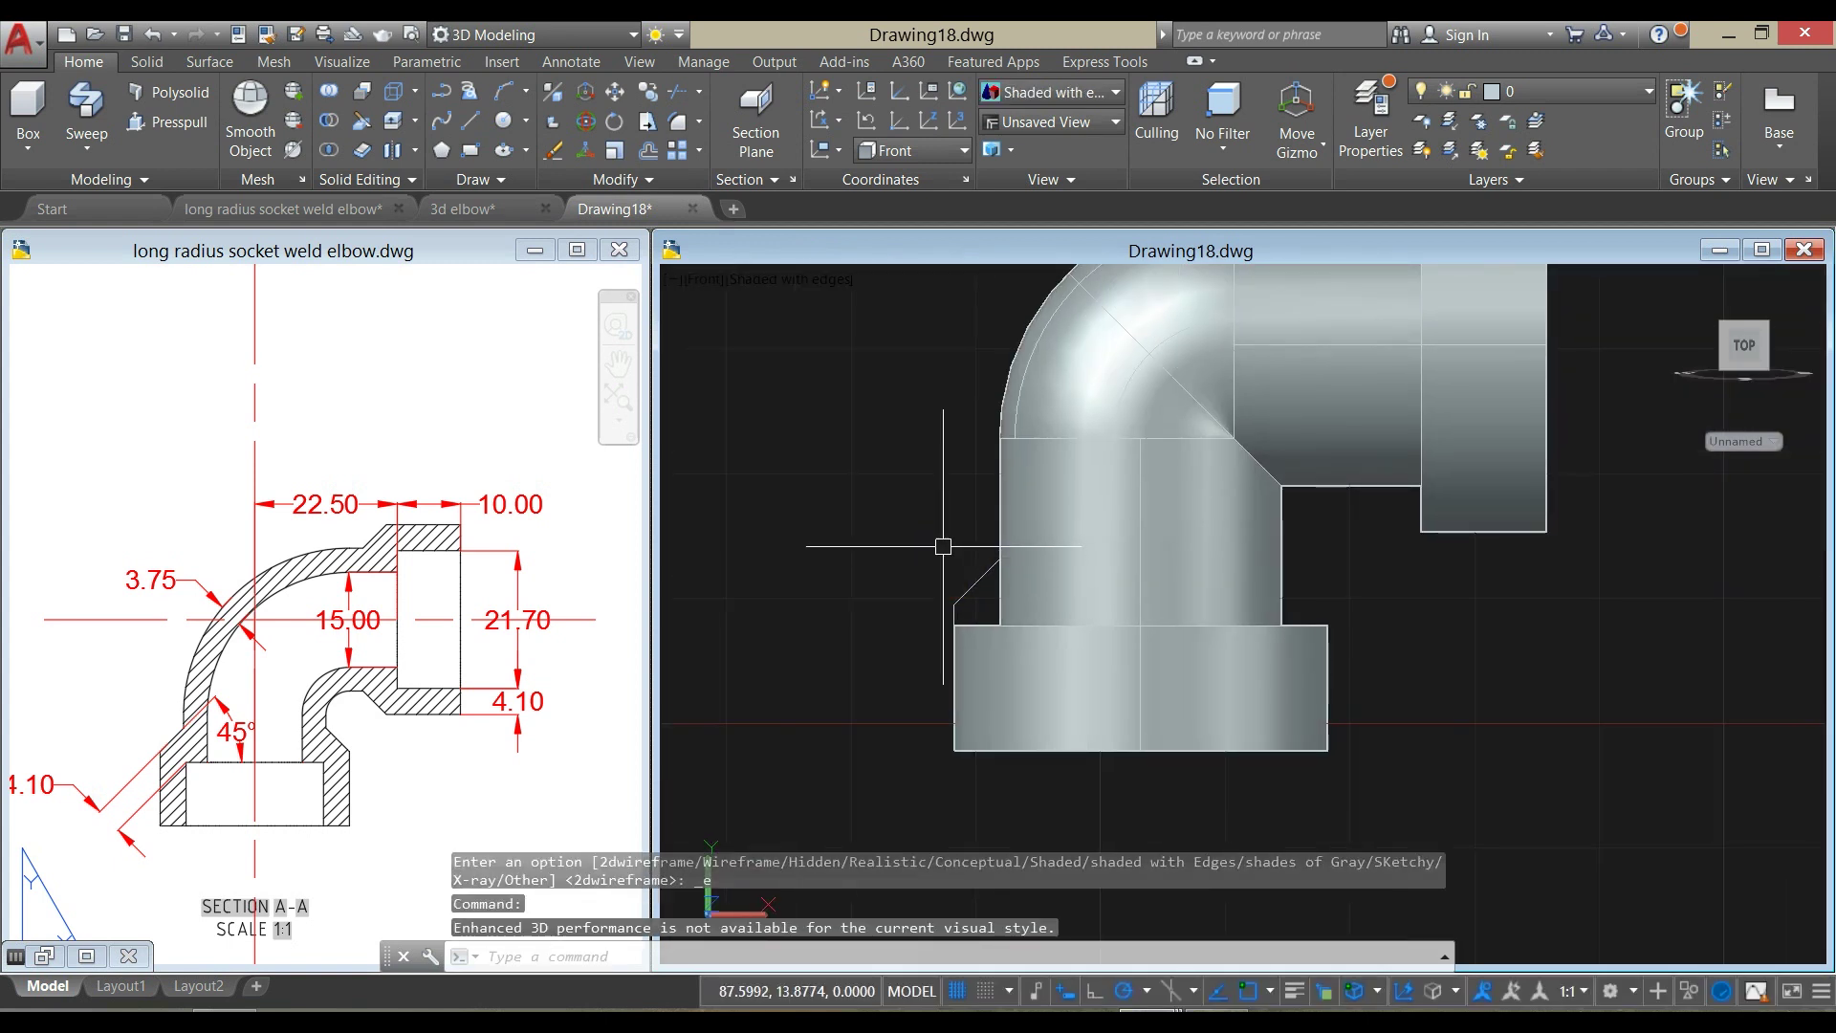
Revolve the small diagonal profile 360° about the lower socket's vertical centre axis into a tapered collar
click(86, 148)
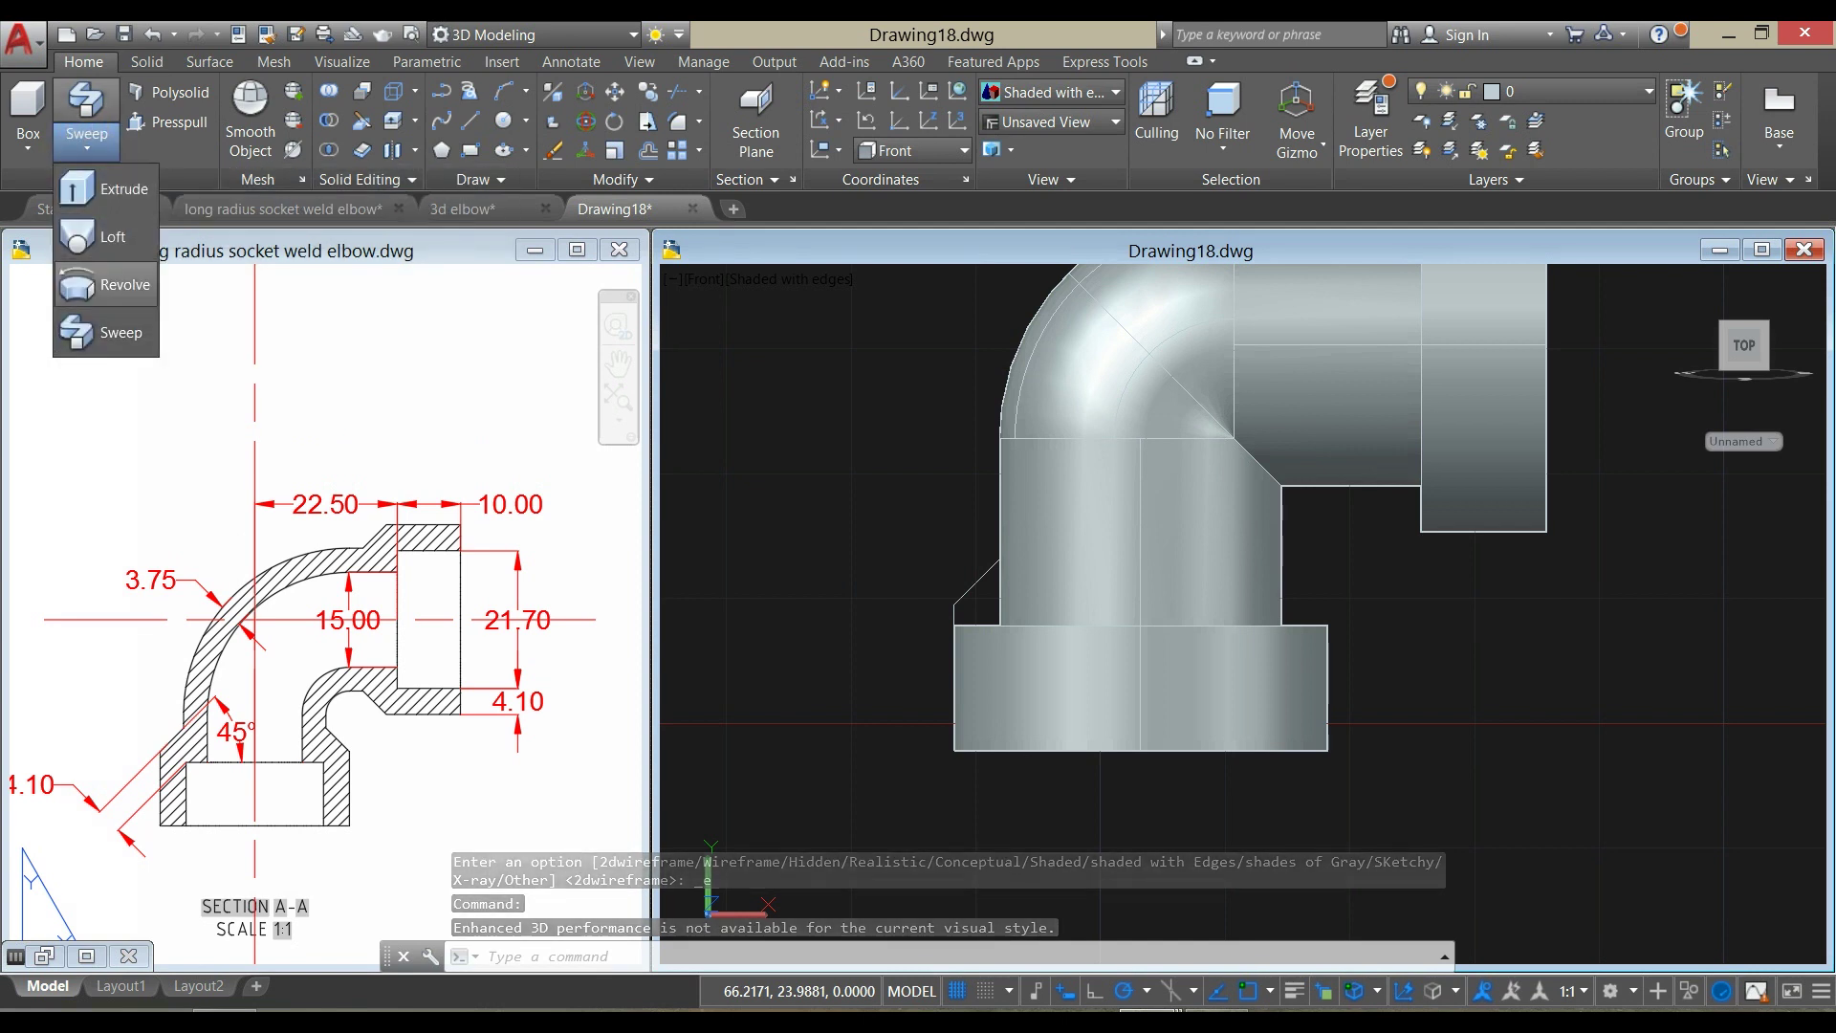
click(105, 284)
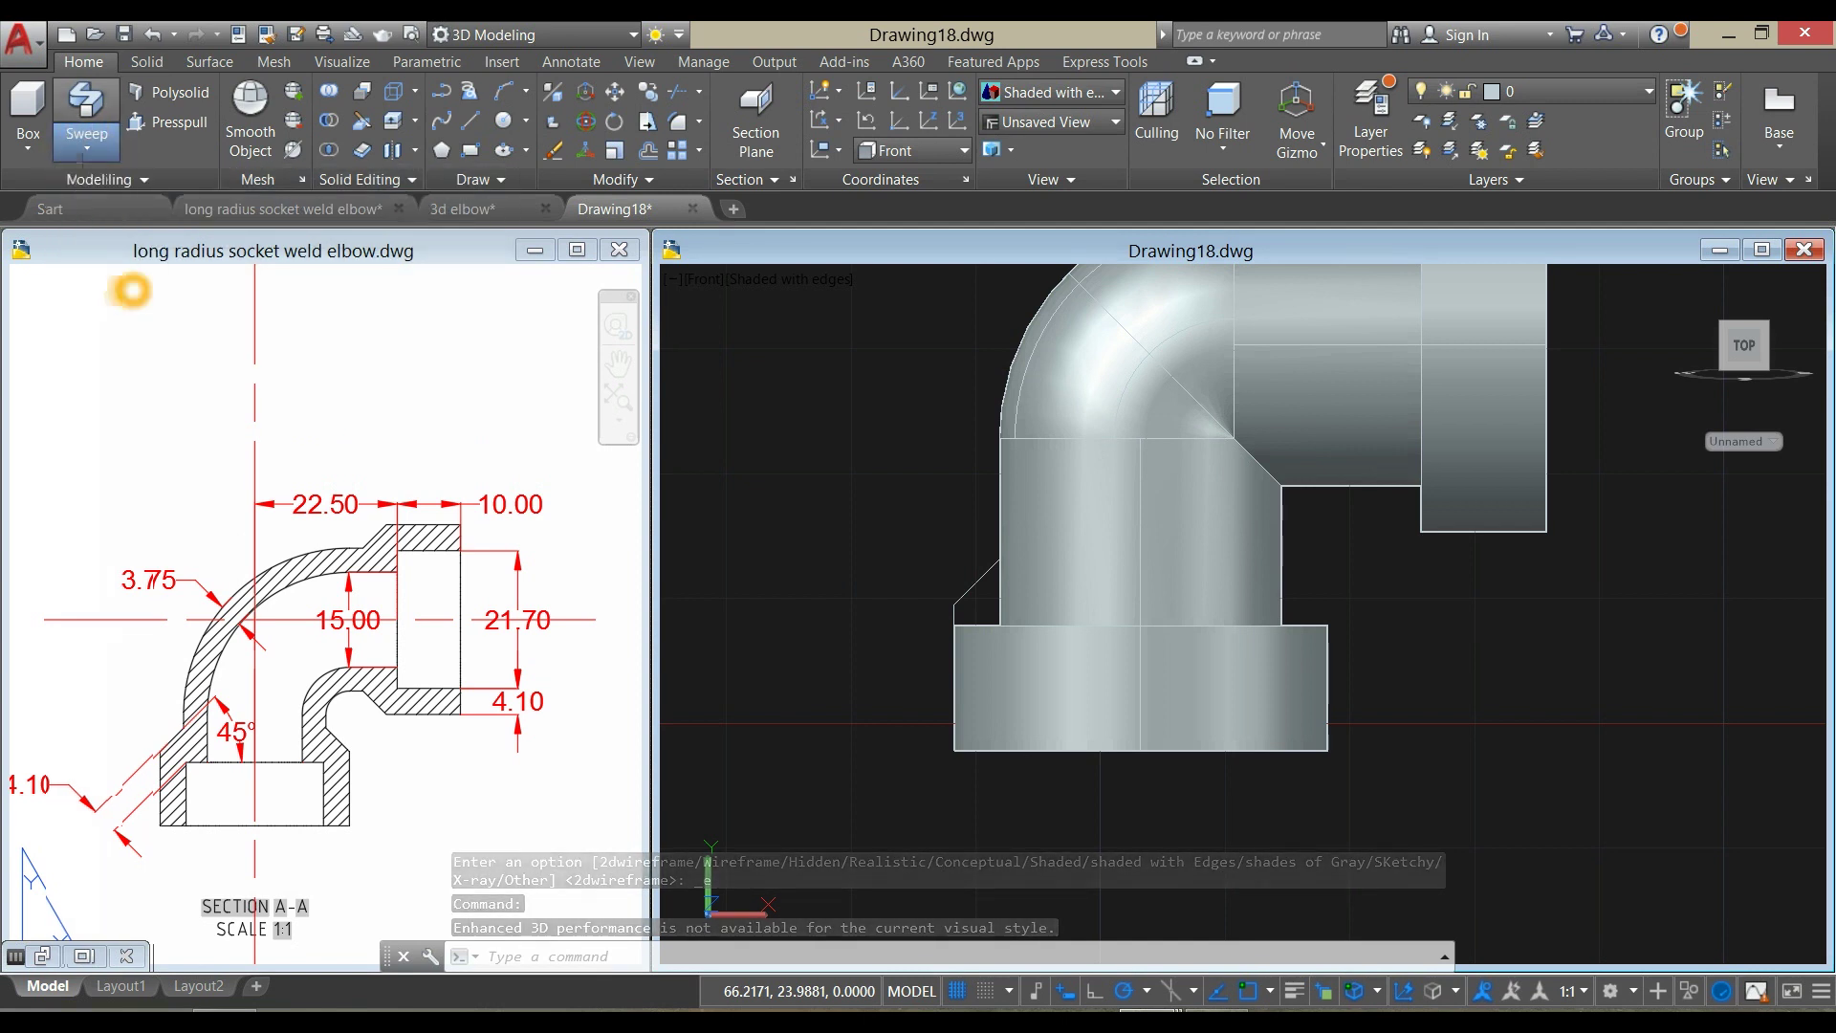
click(977, 593)
right_click(905, 511)
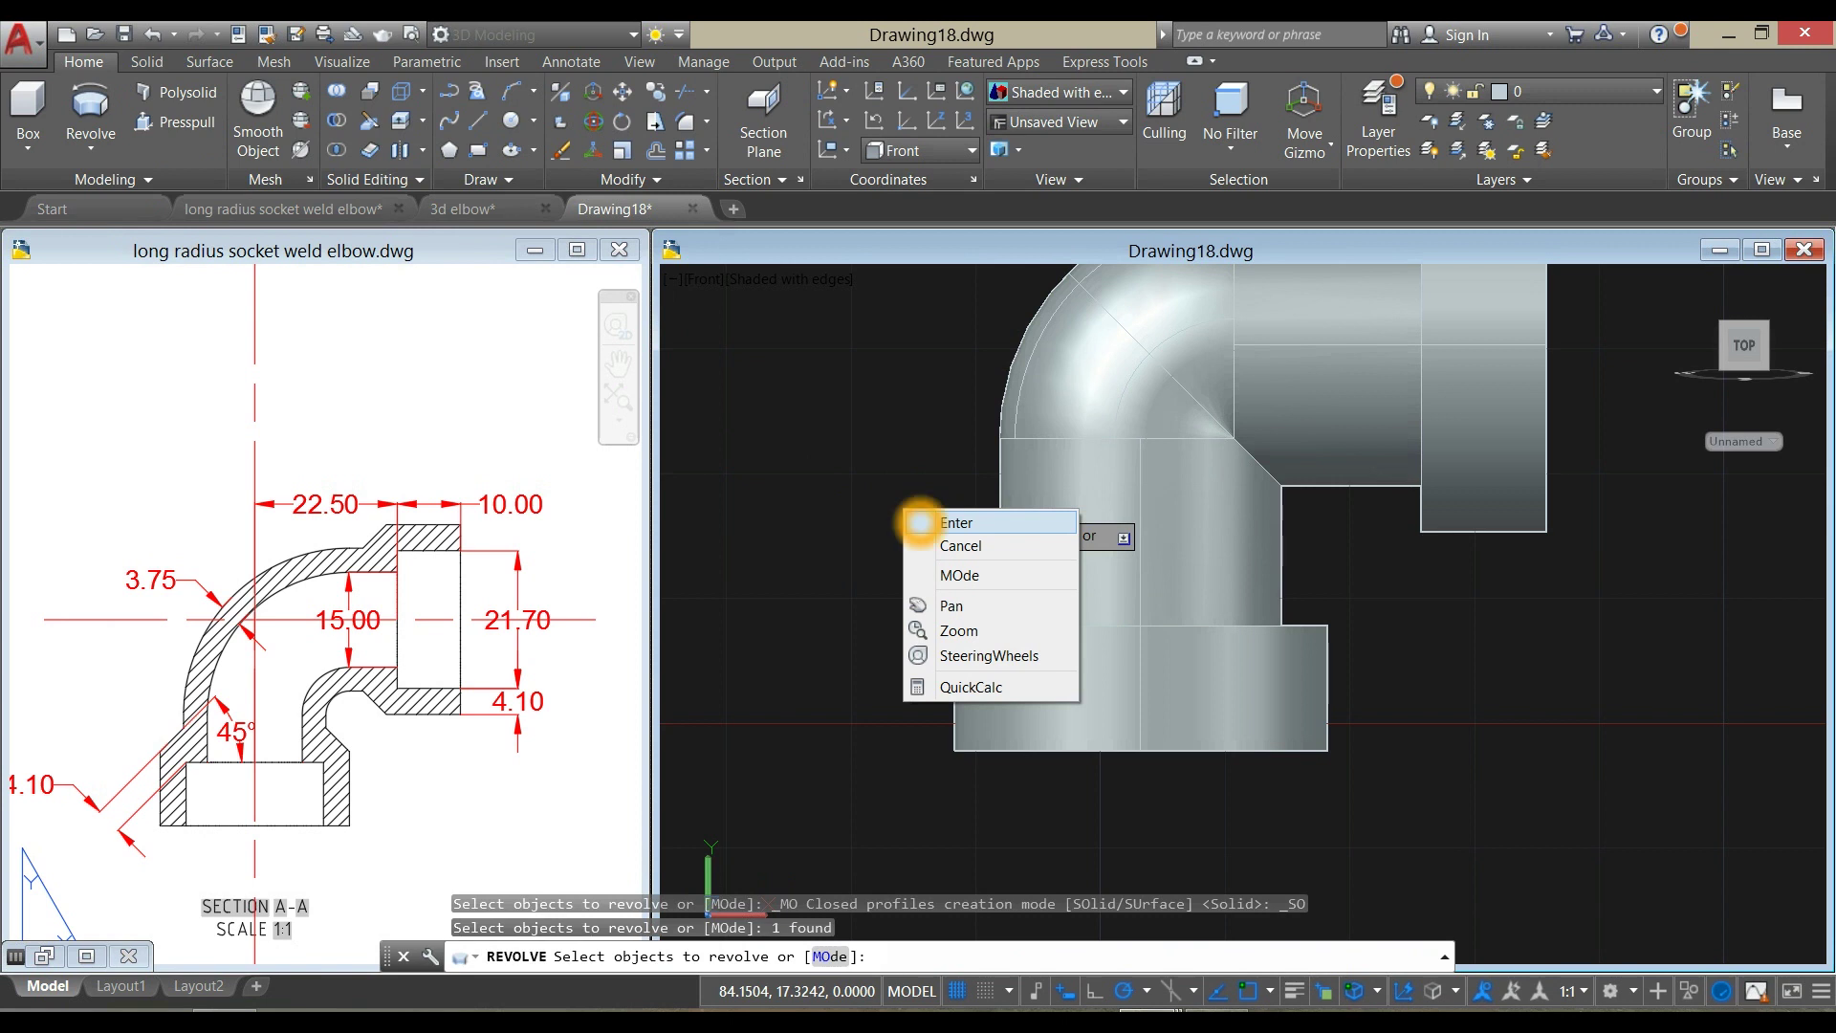
click(957, 522)
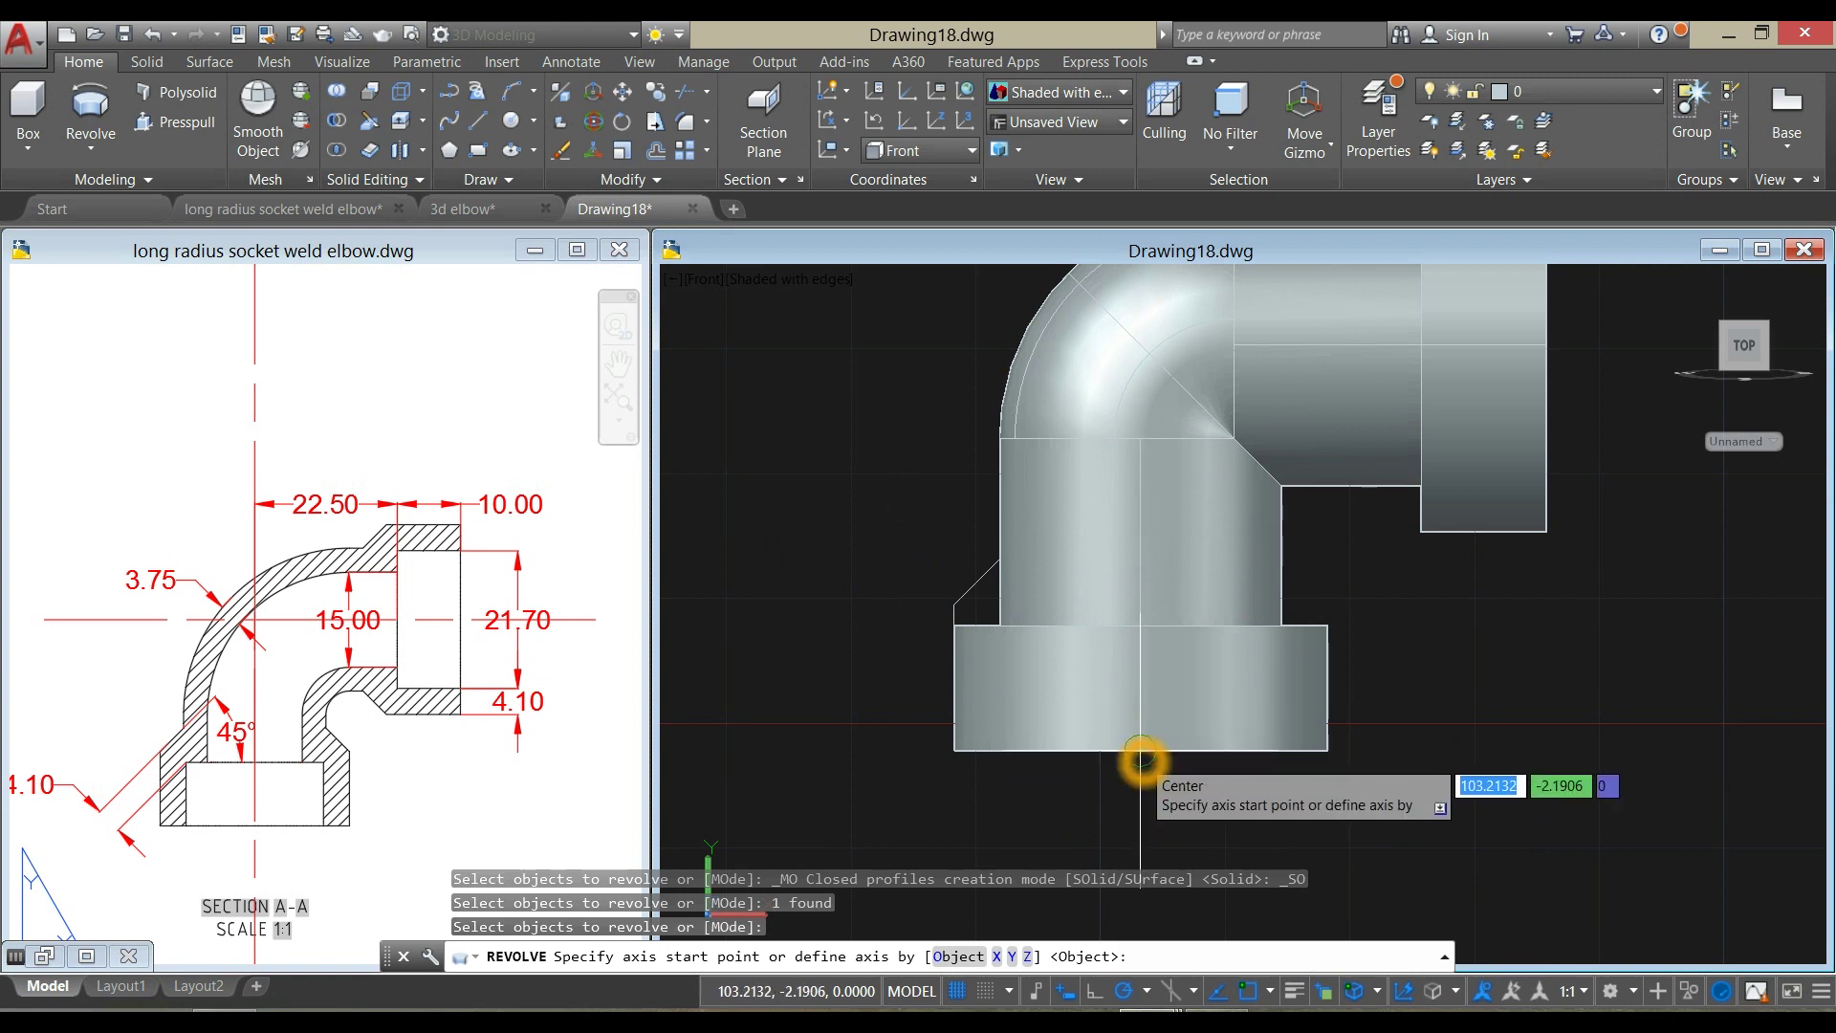
shift+middle_drag(1143, 760, 1133, 736)
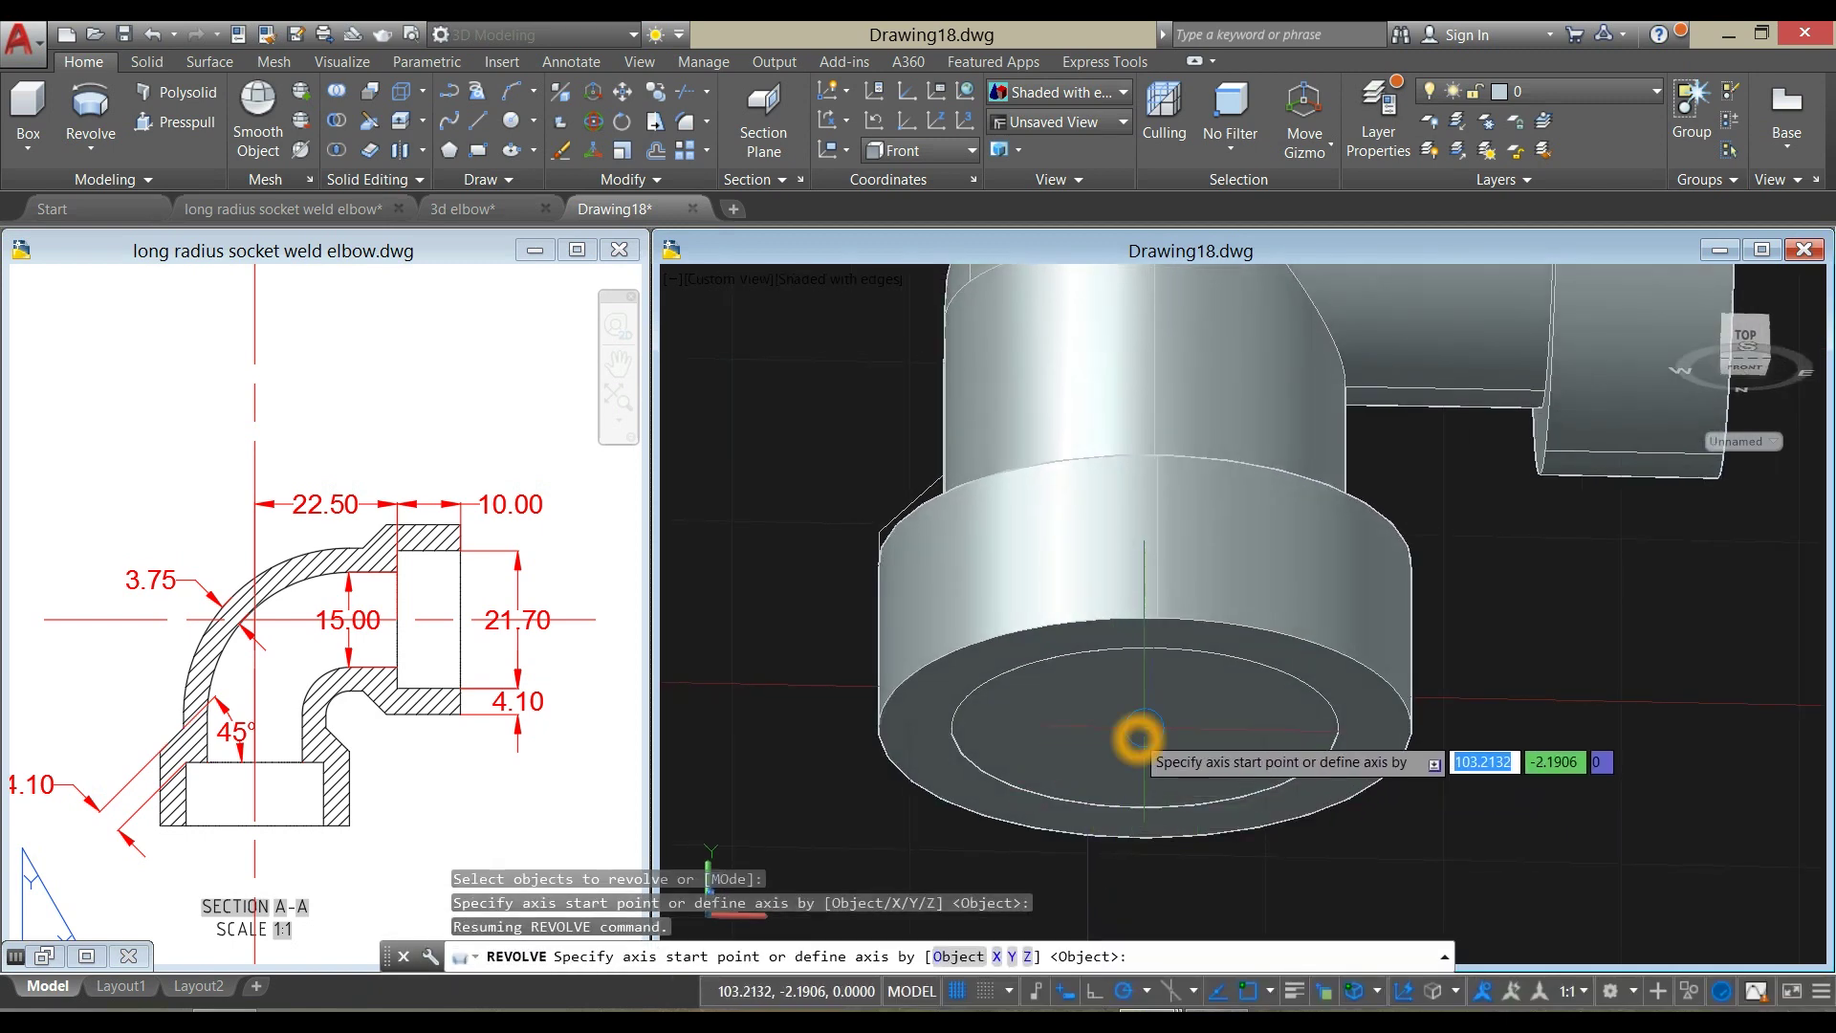
click(1139, 737)
shift+middle_drag(1148, 697, 1136, 779)
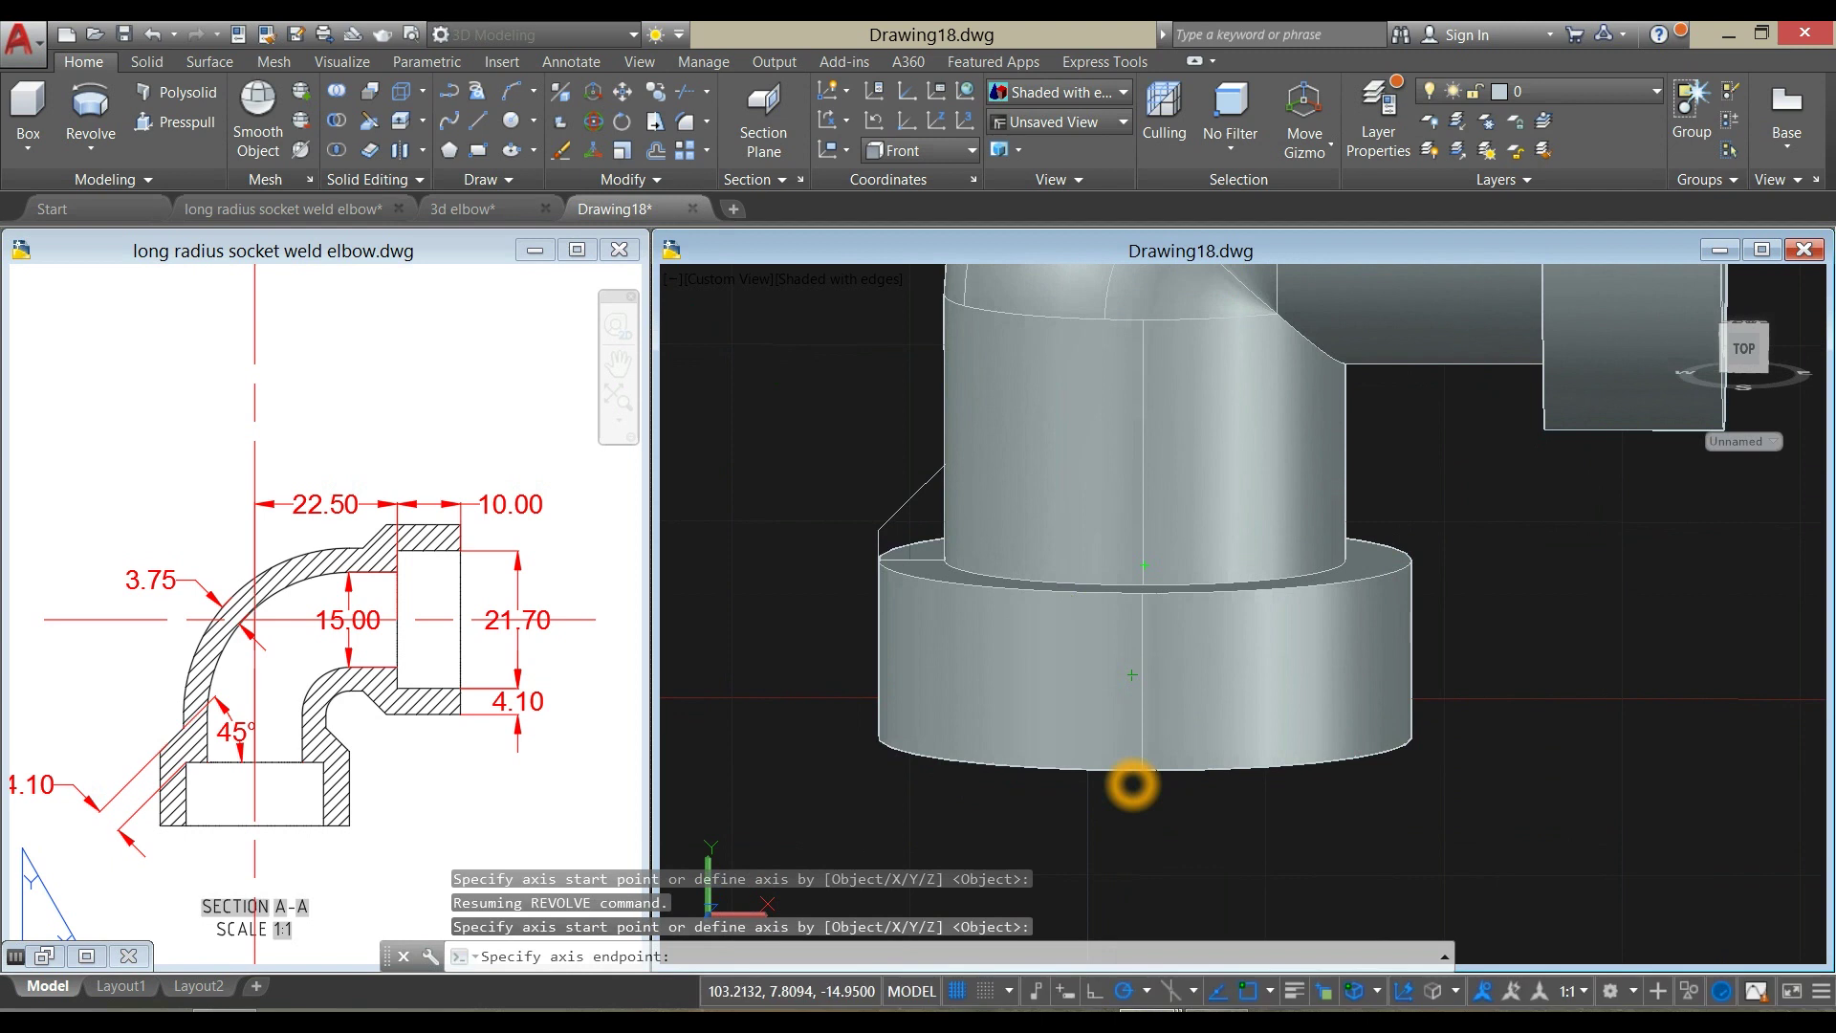
click(1153, 428)
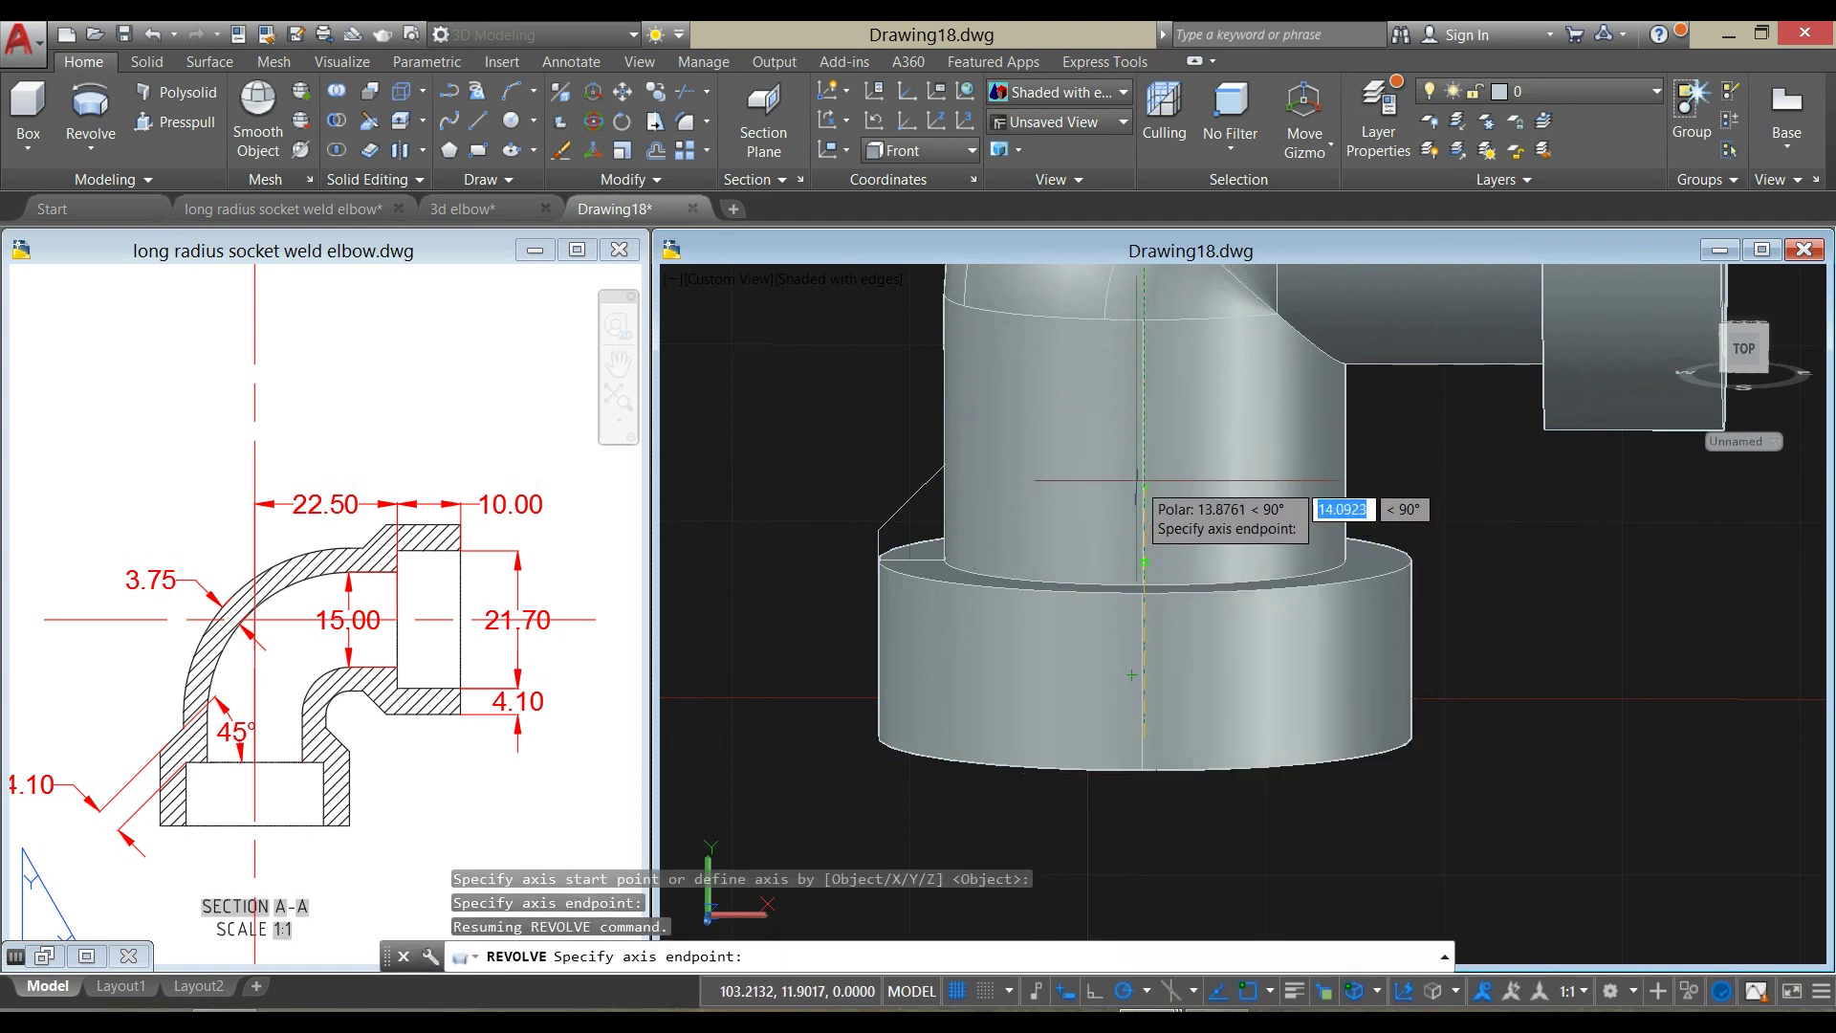
click(1144, 396)
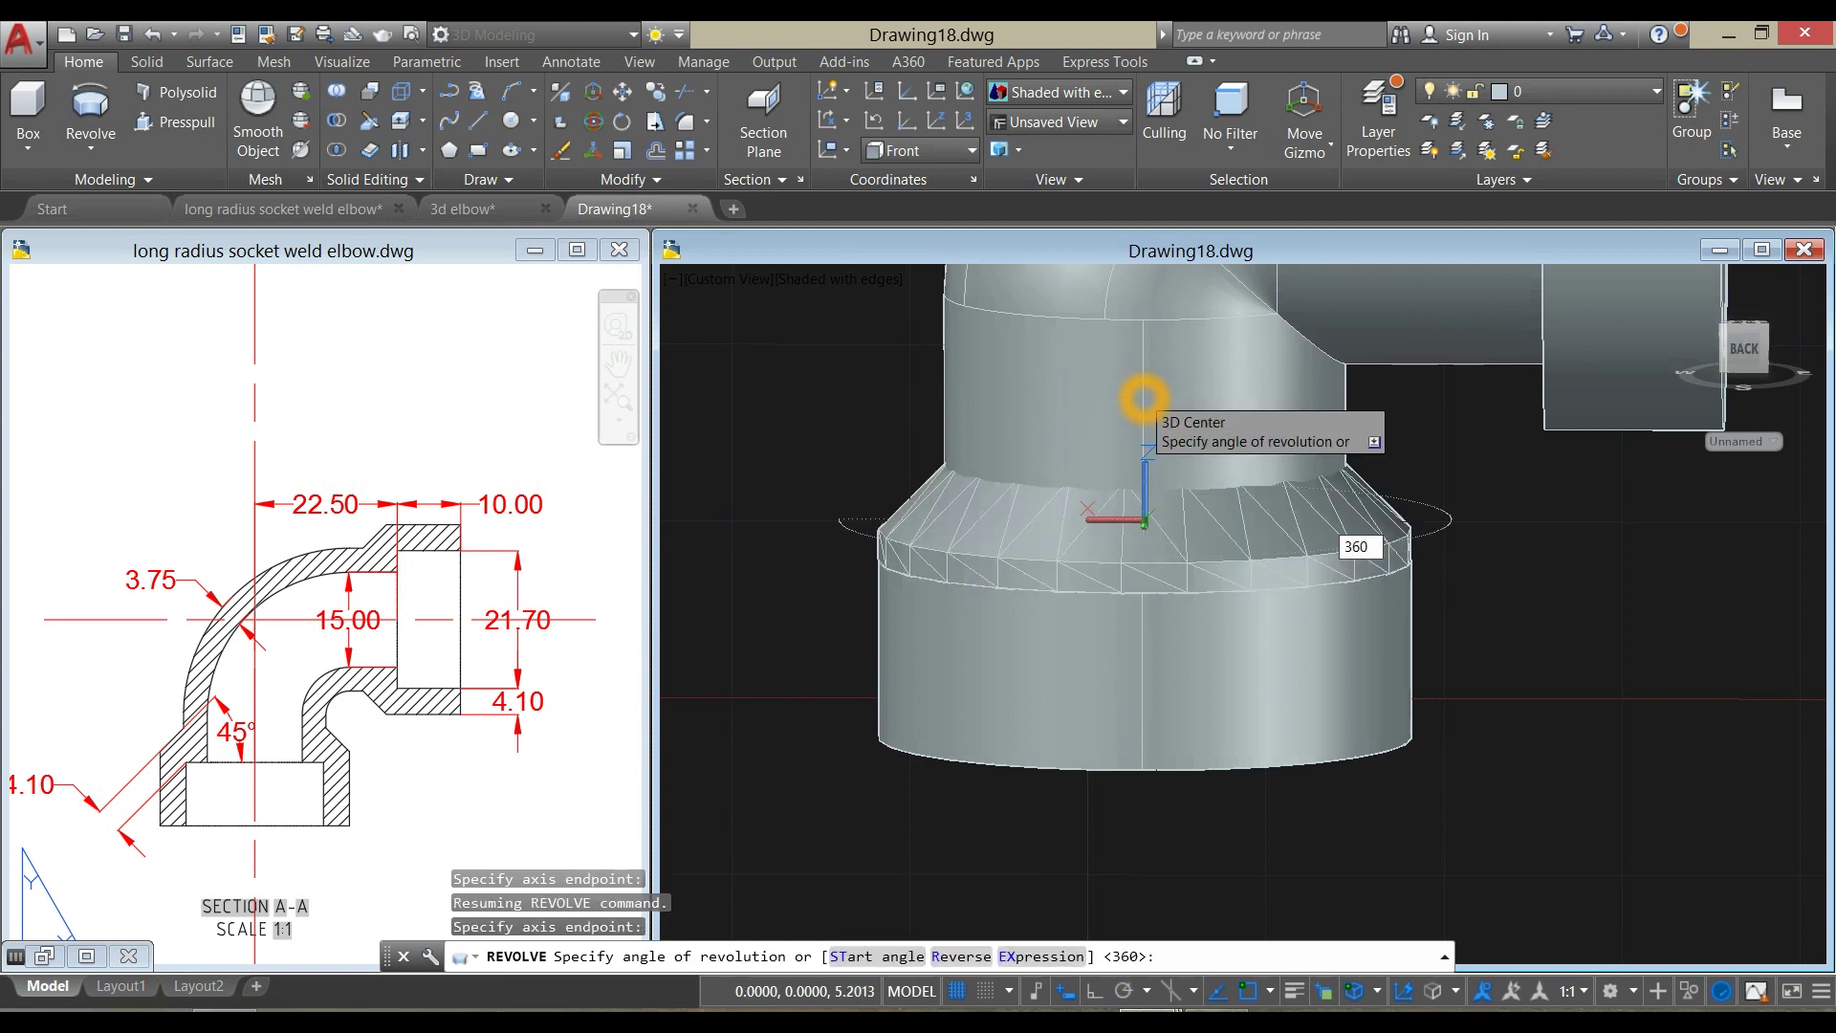
key(Return)
scroll(1142, 523, down, 2)
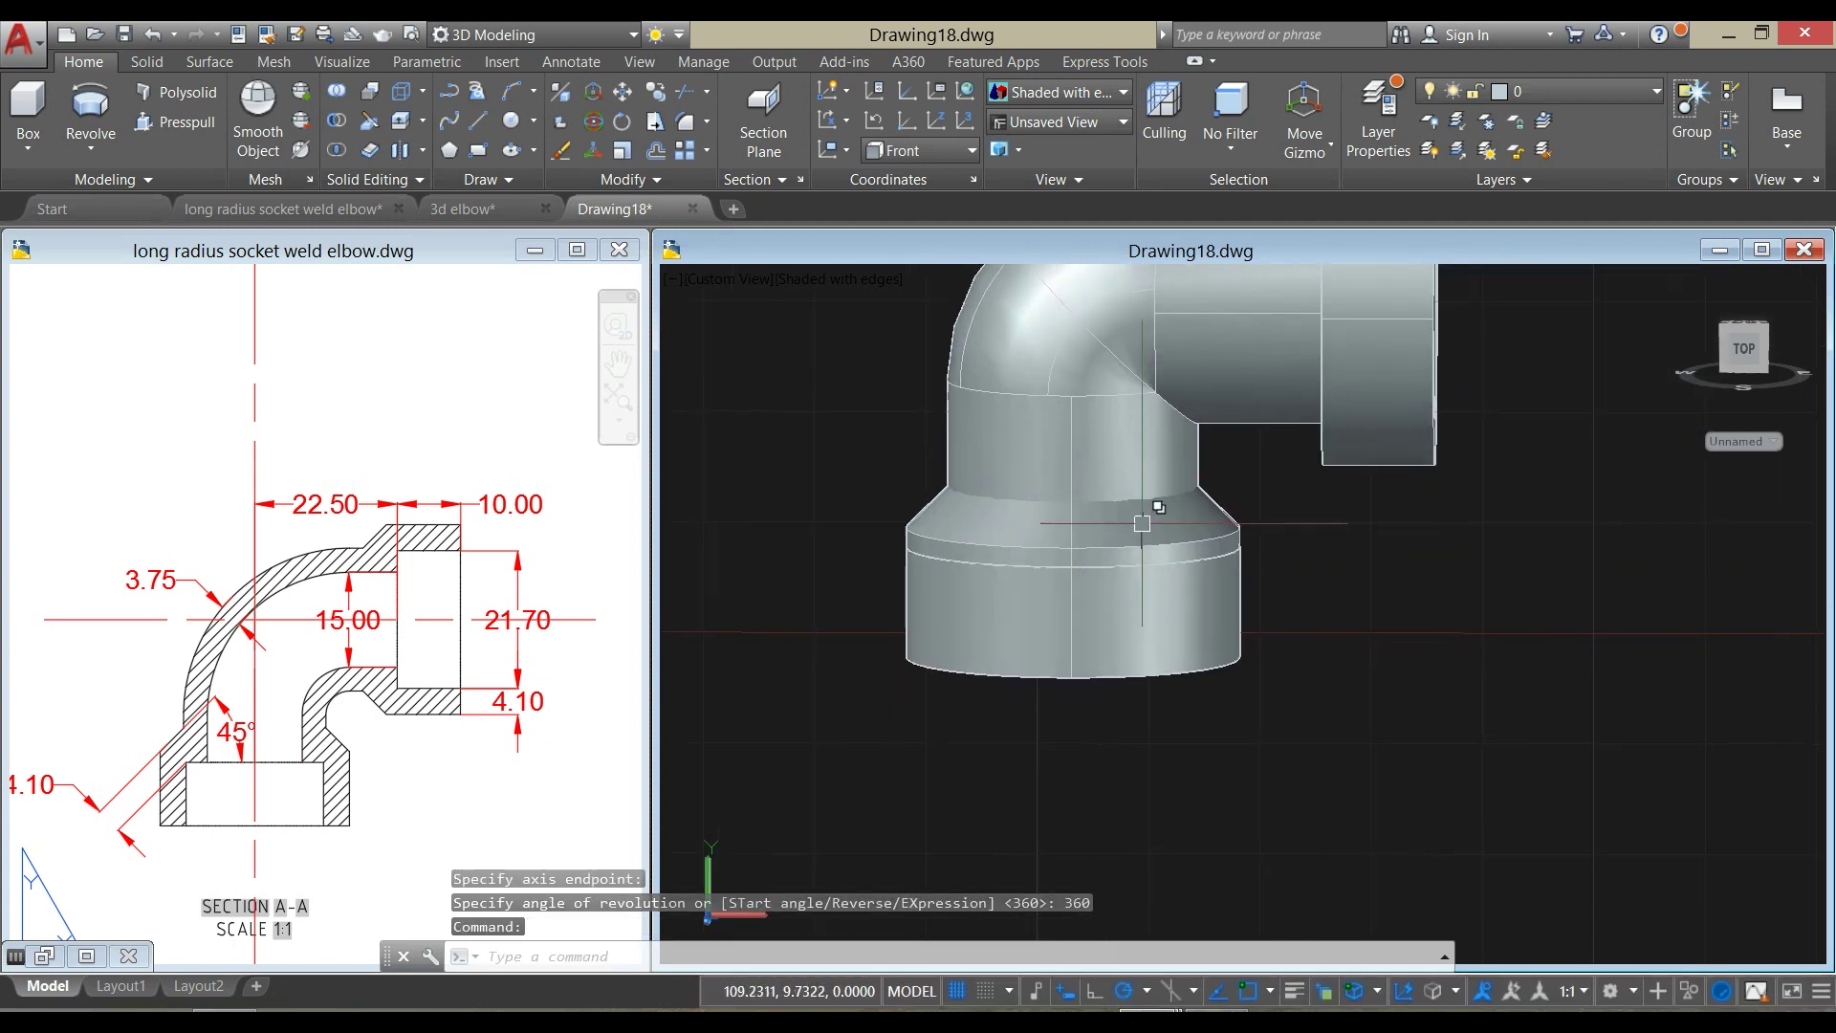
click(1077, 496)
Copy the collar solid to an open spot right of the elbow
right_click(866, 389)
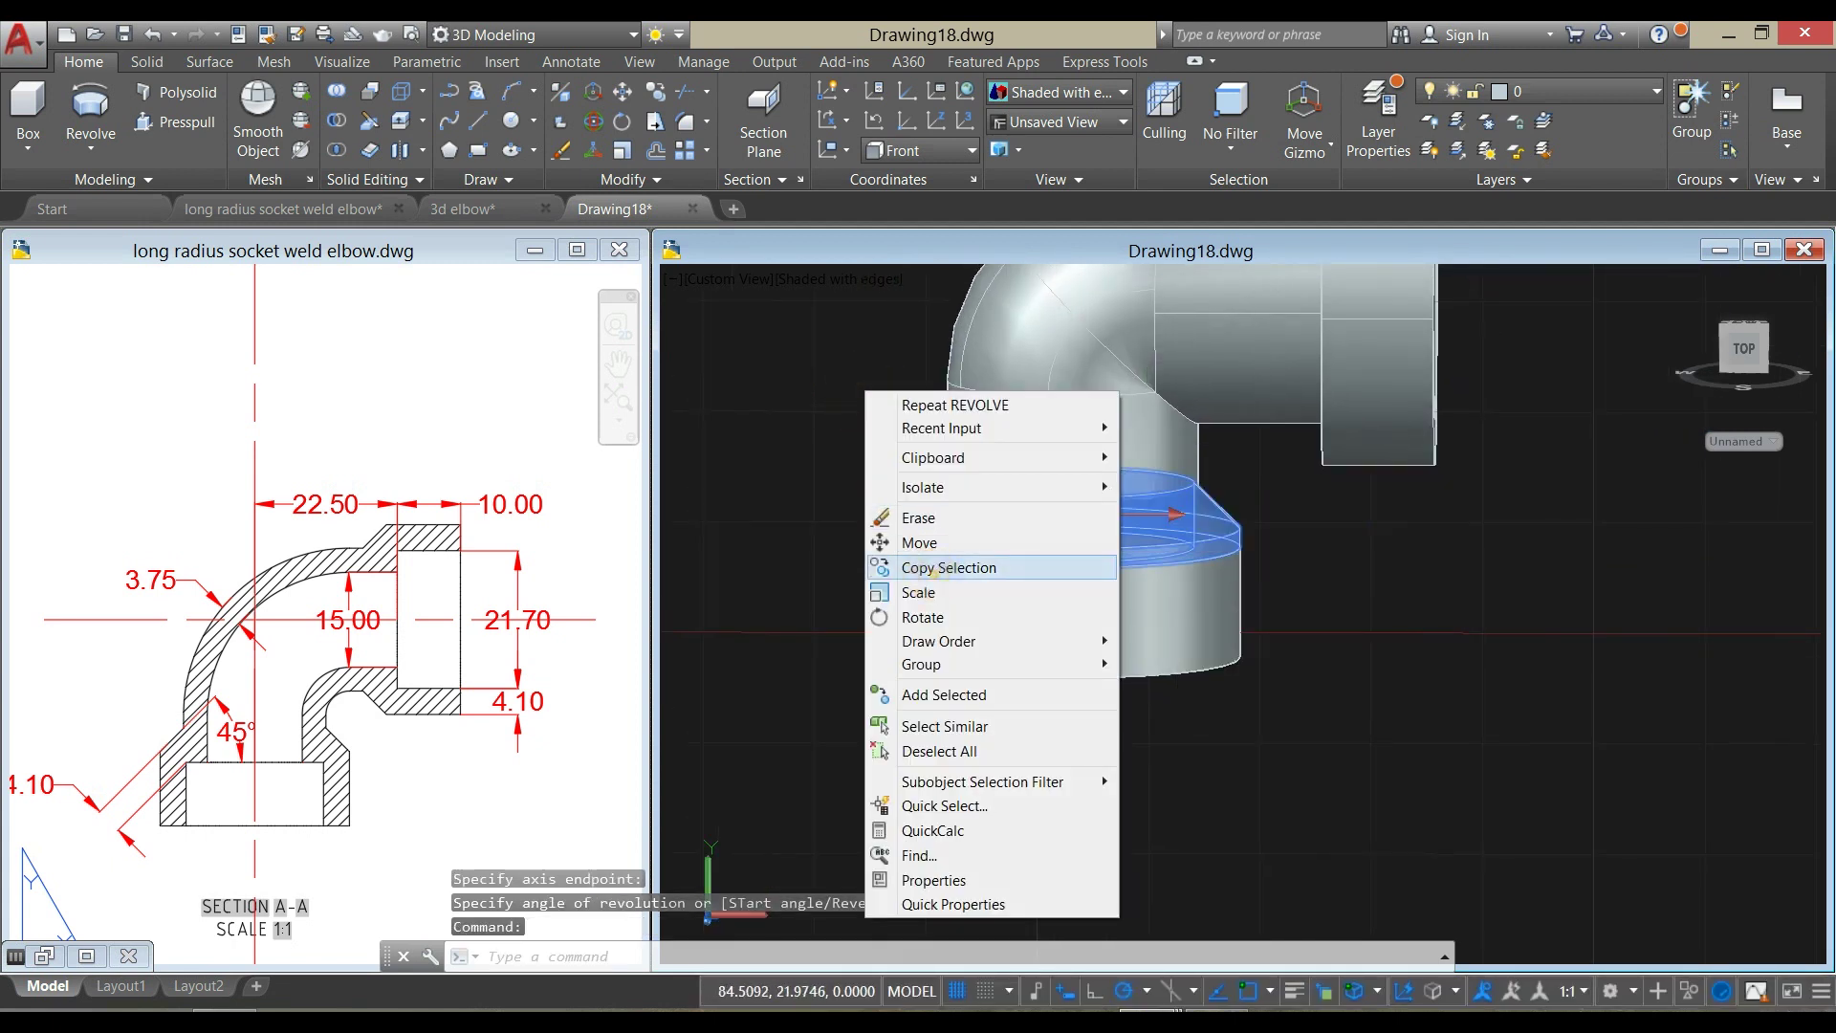
click(951, 561)
click(1237, 547)
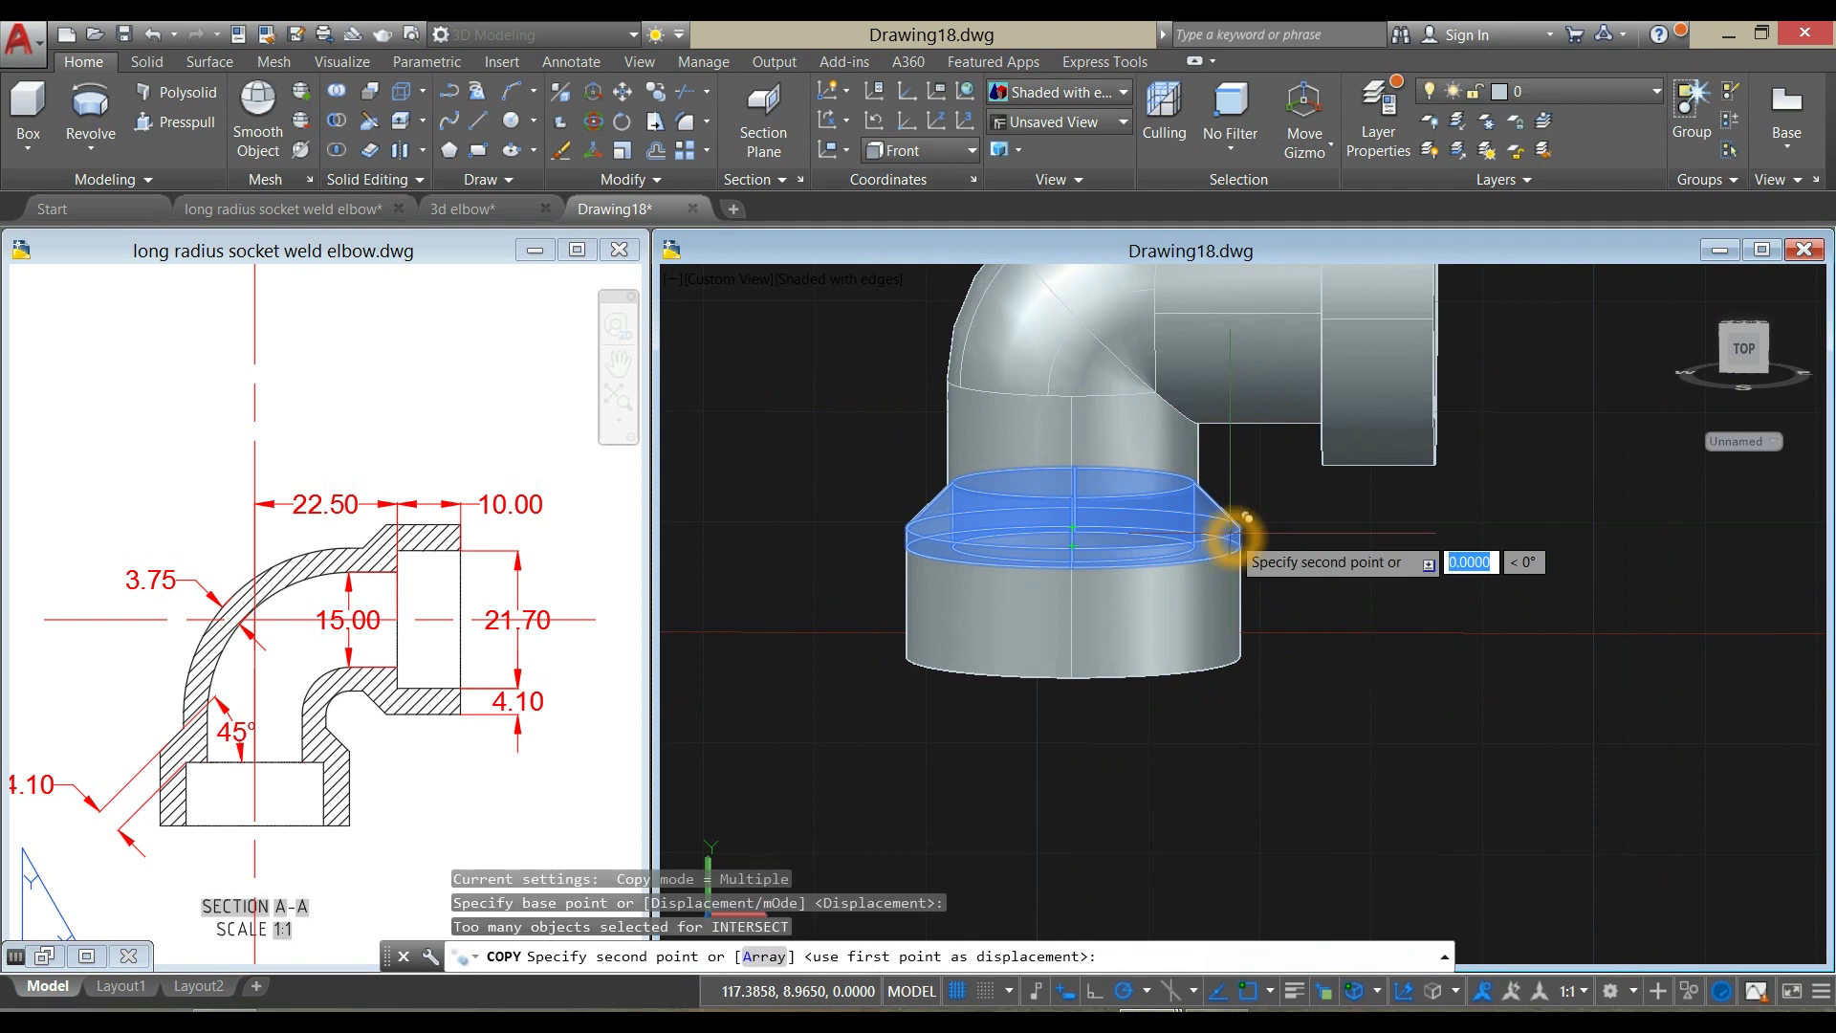
scroll(1237, 546, down, 5)
middle_drag(1352, 521, 1189, 543)
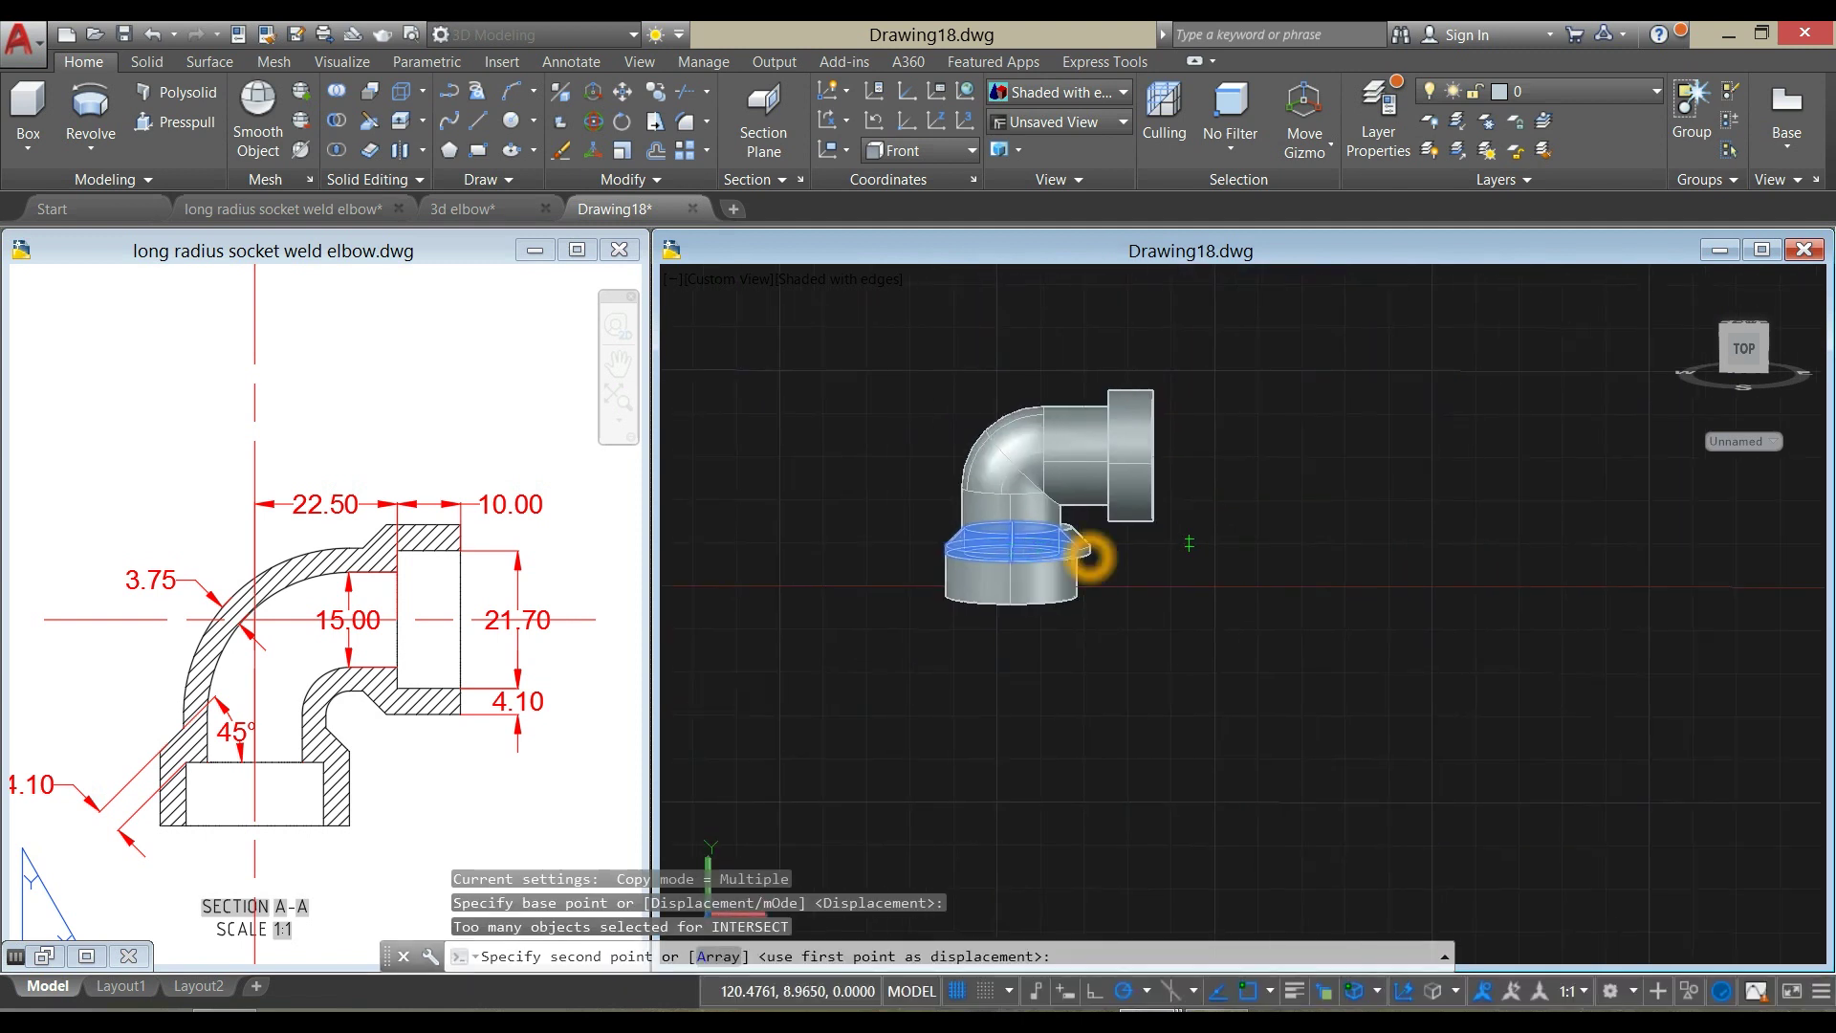
click(1349, 512)
right_click(1377, 473)
click(1377, 484)
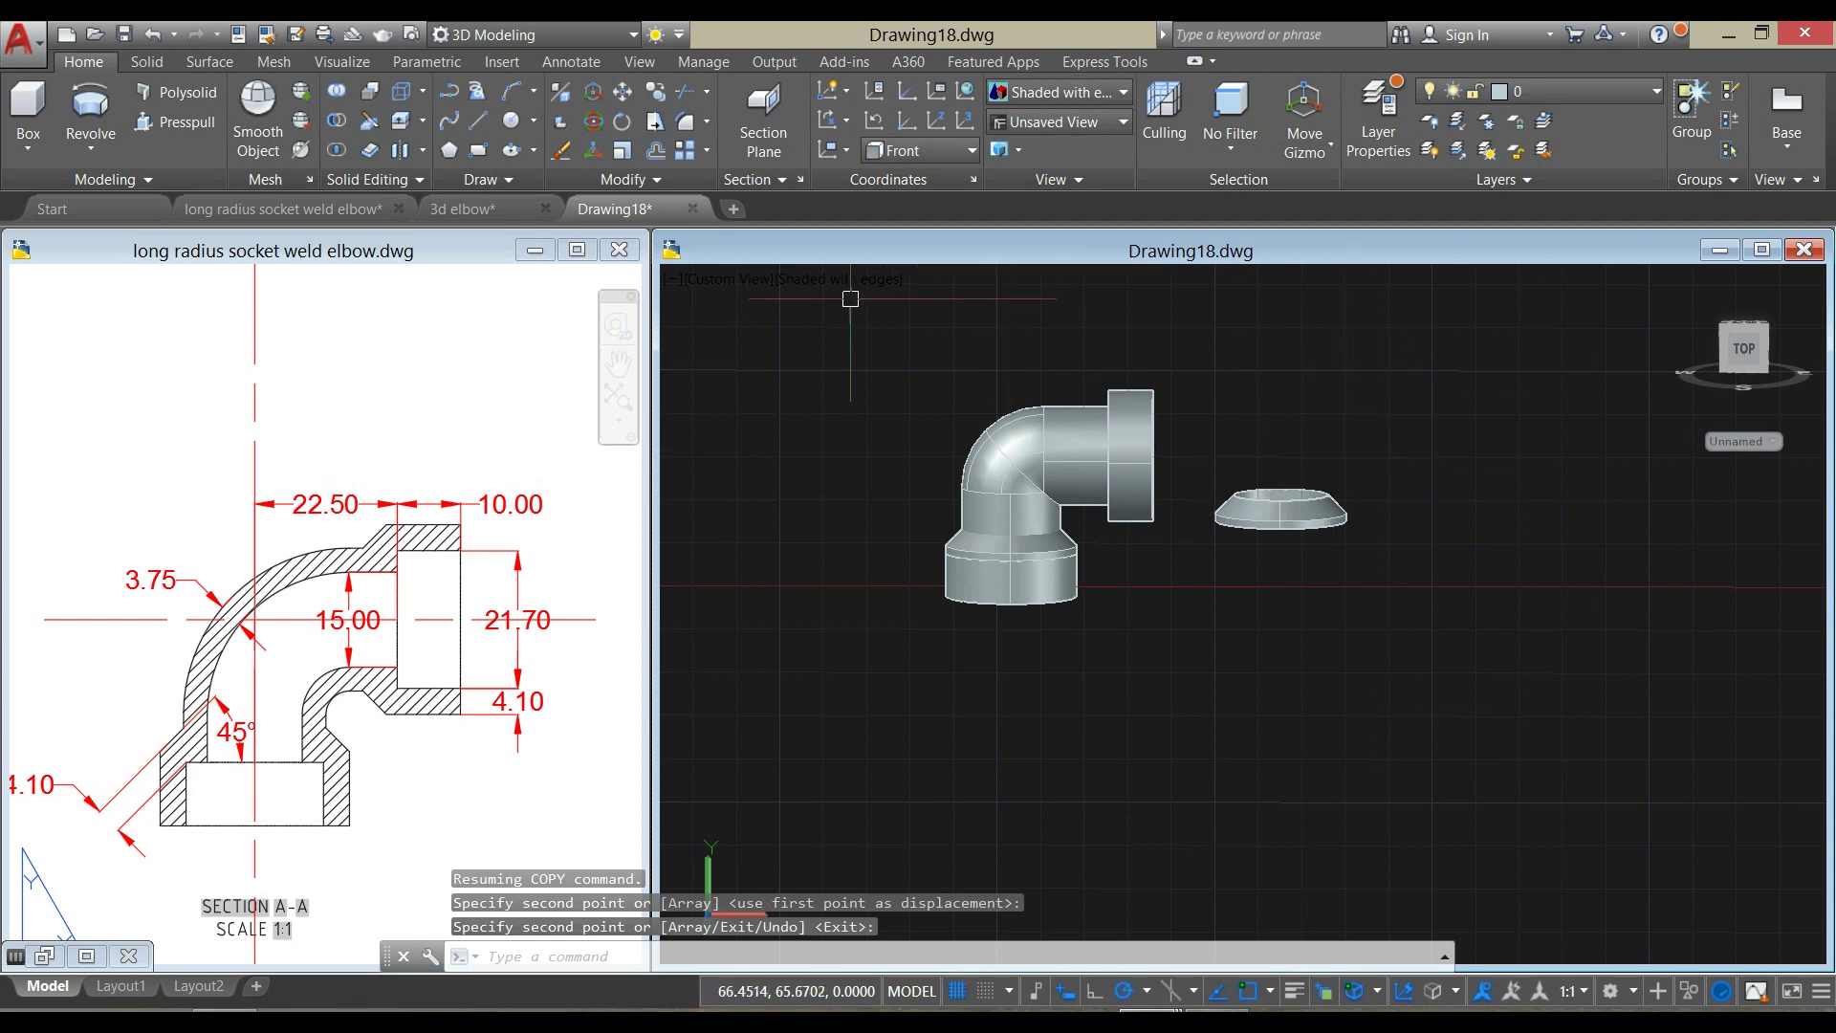
Switch the viewport to the Front view
click(759, 280)
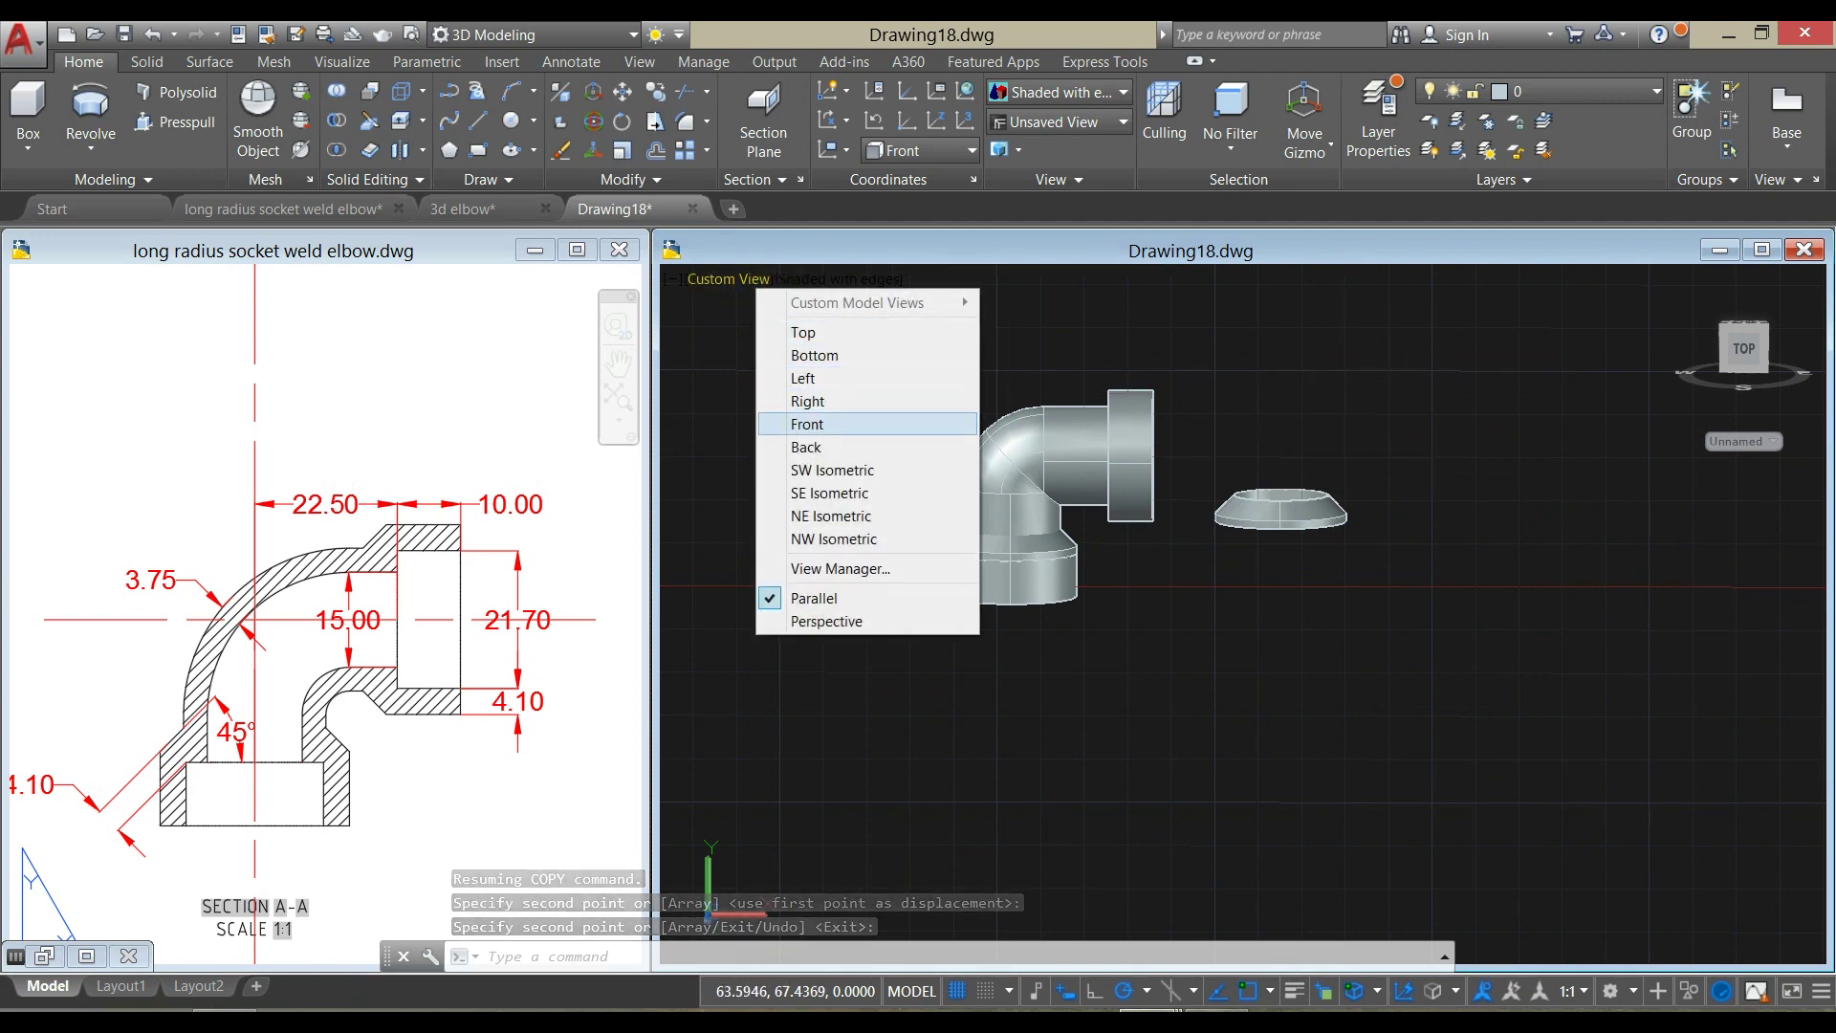
click(823, 419)
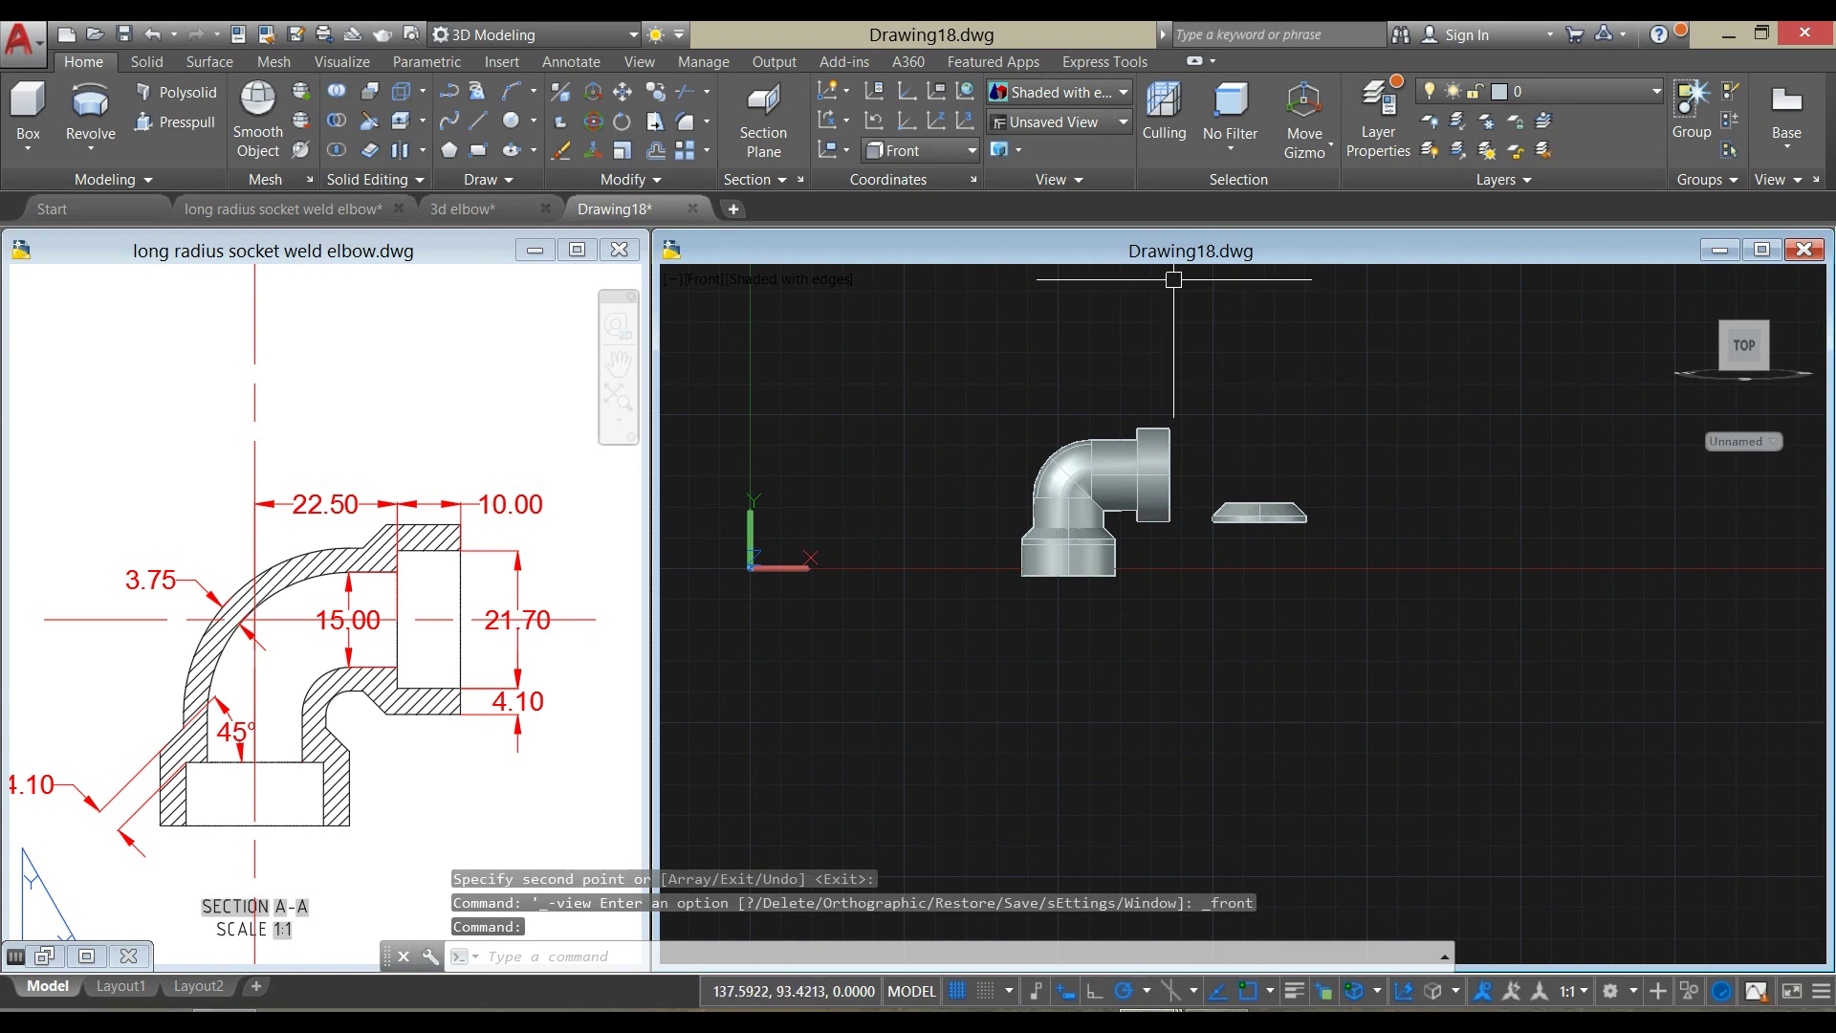
click(622, 121)
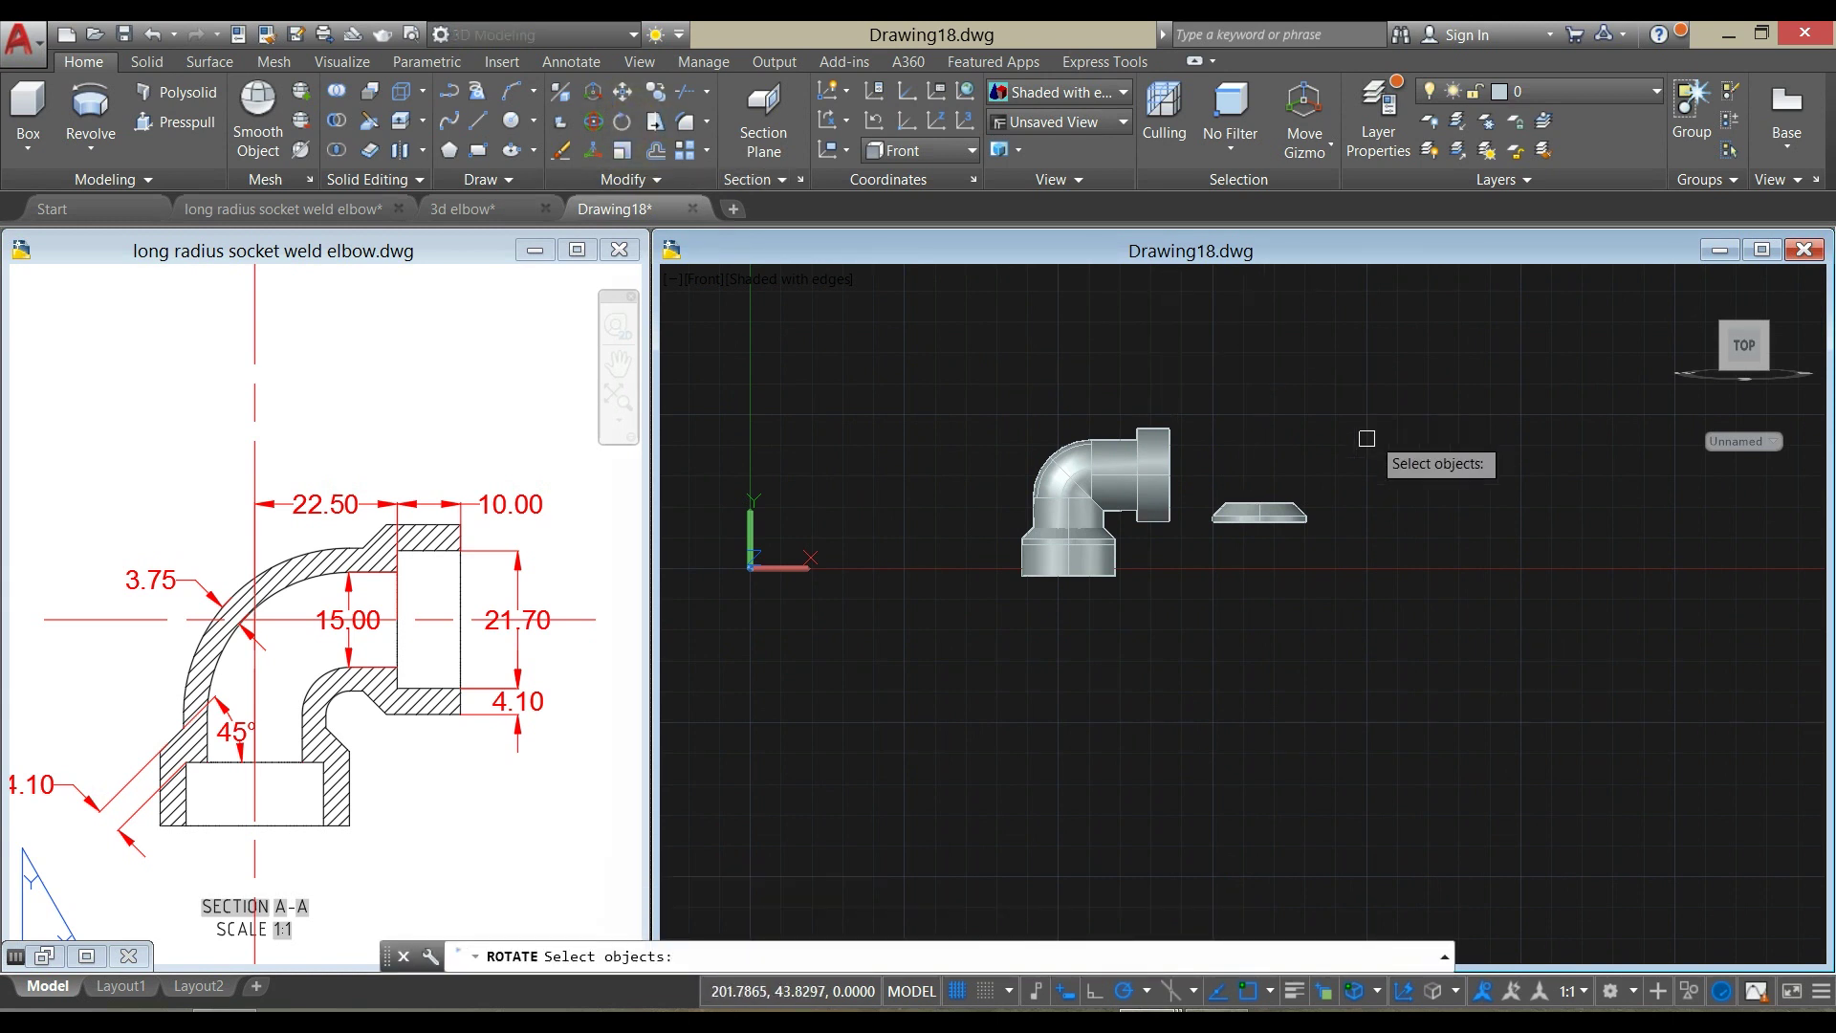
Rotate the copied collar 90° about its right end so it stands upright
click(1260, 514)
right_click(1348, 432)
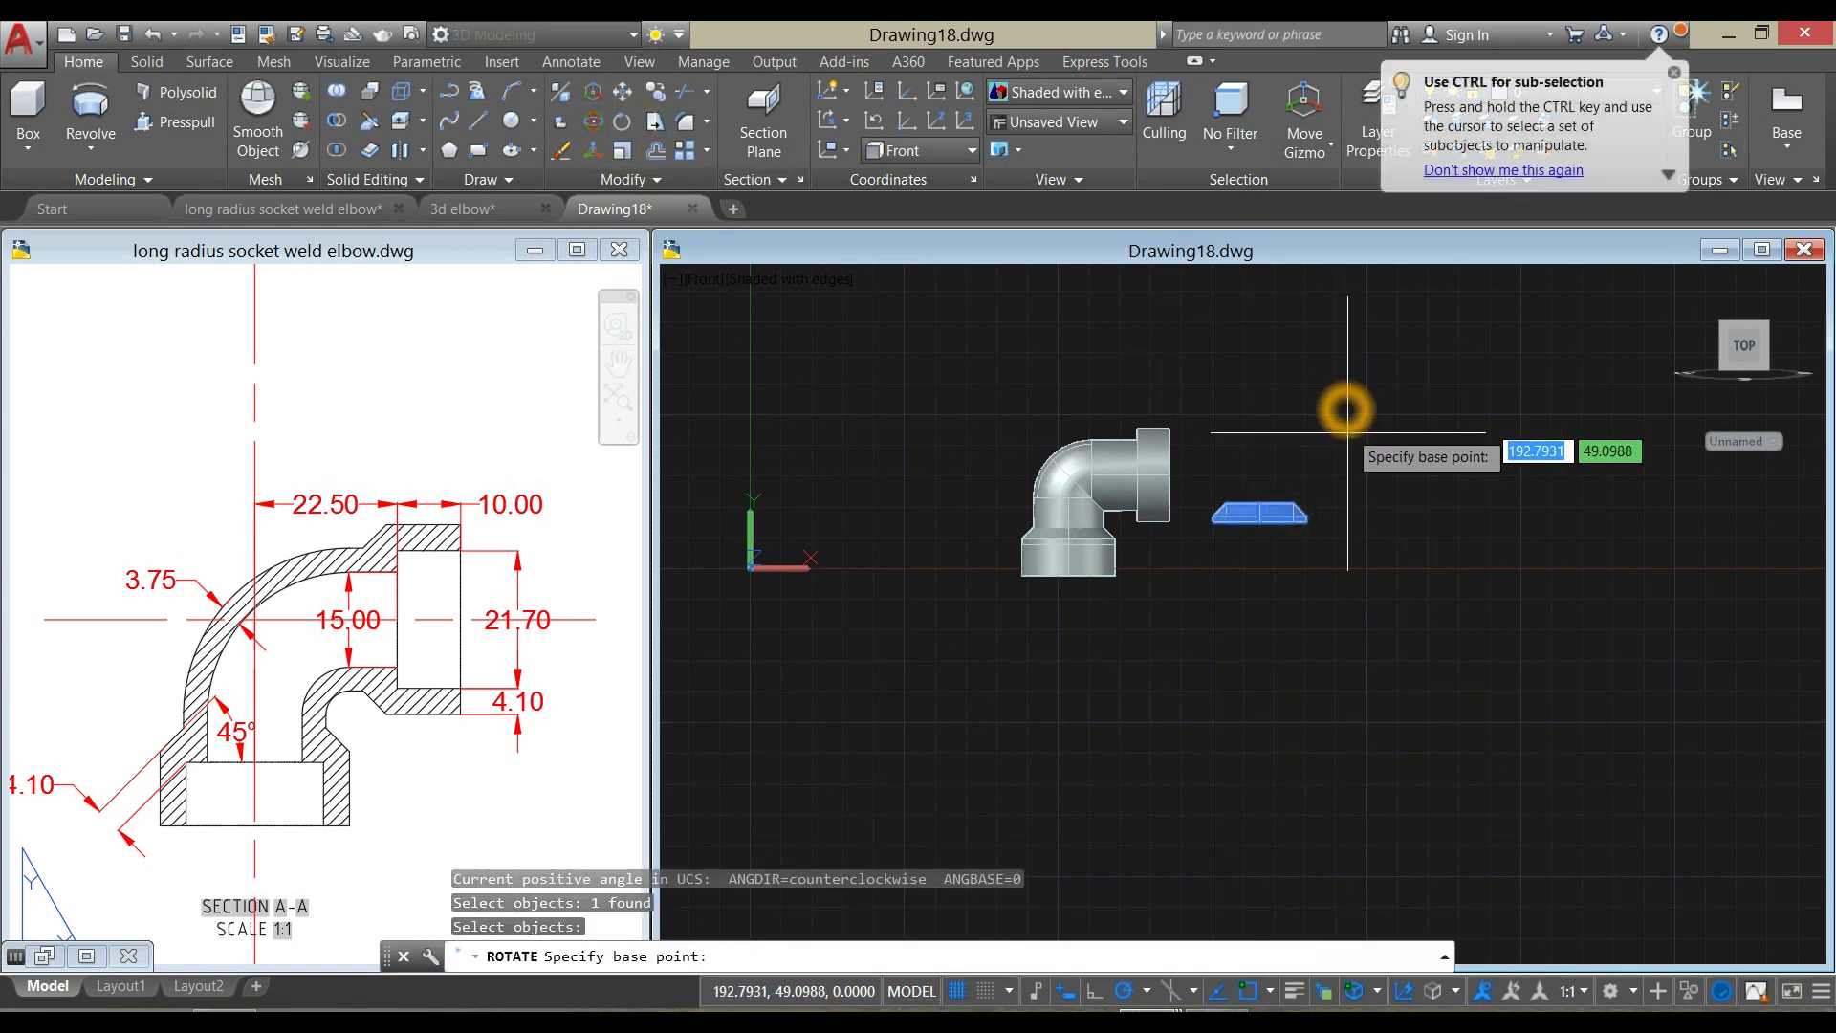
click(1313, 525)
click(1320, 369)
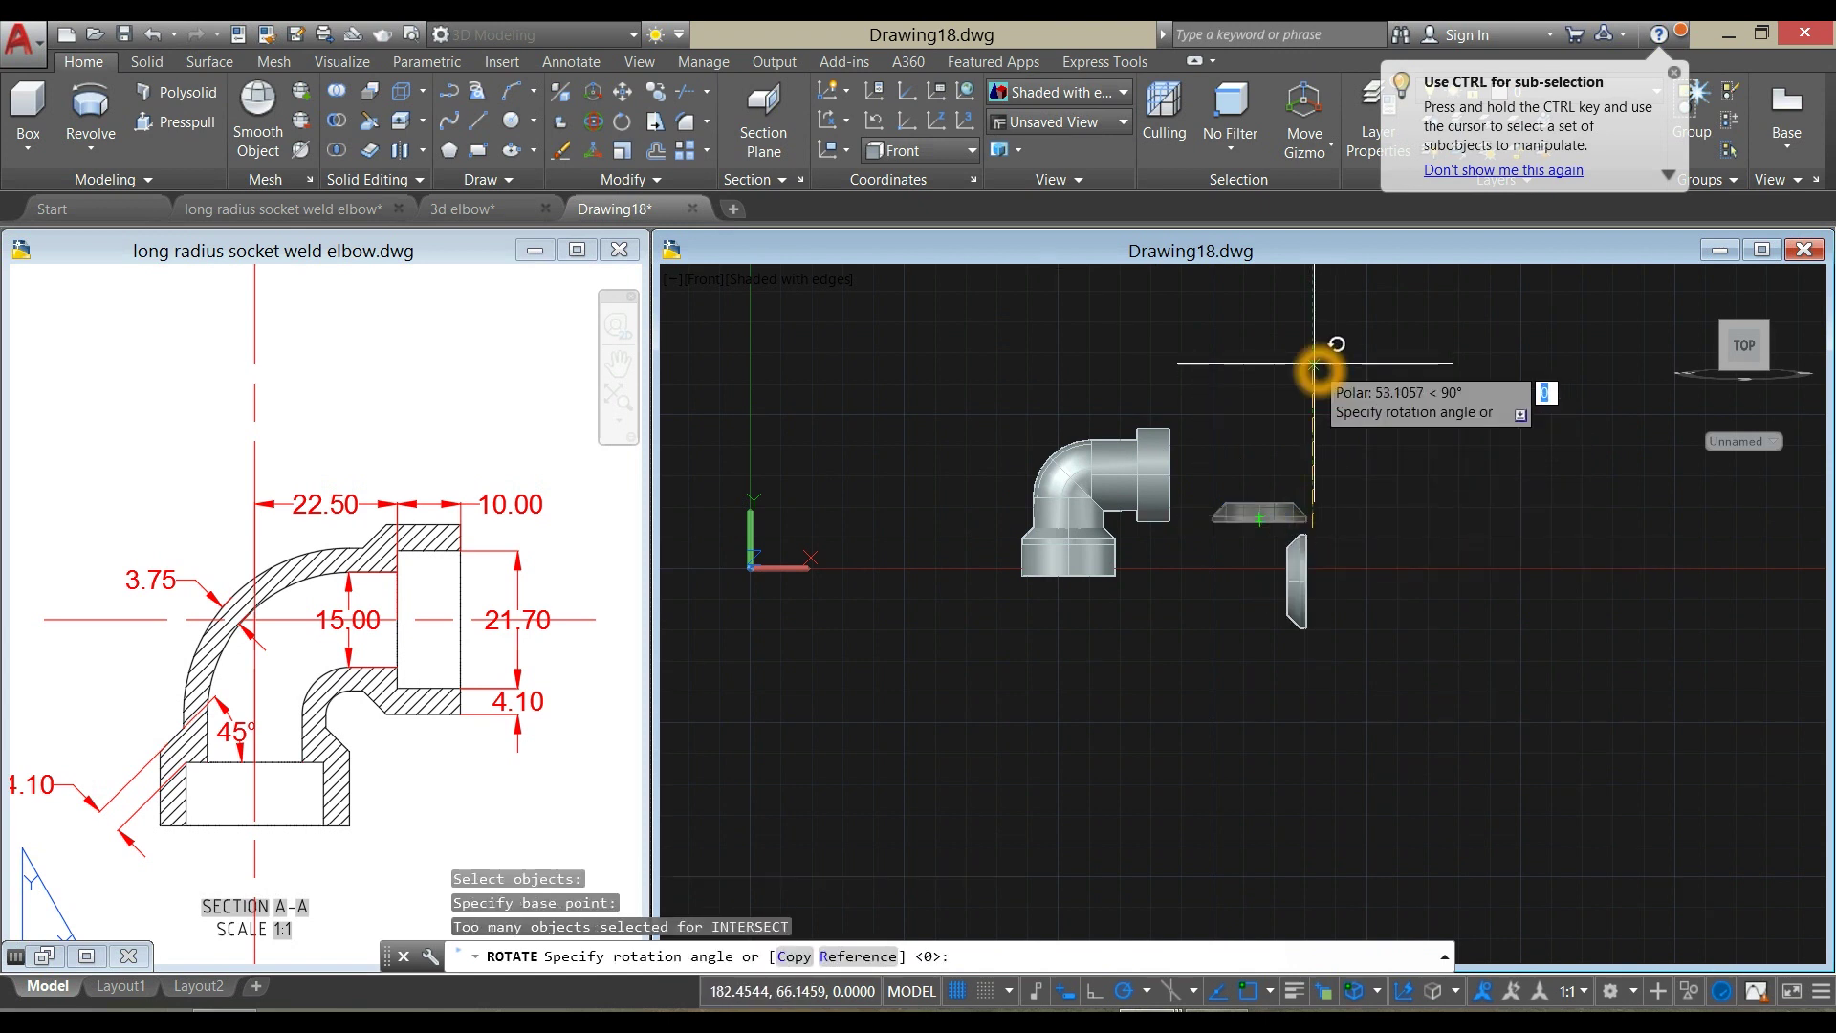
click(1319, 529)
scroll(1320, 529, up, 3)
scroll(1304, 508, down, 2)
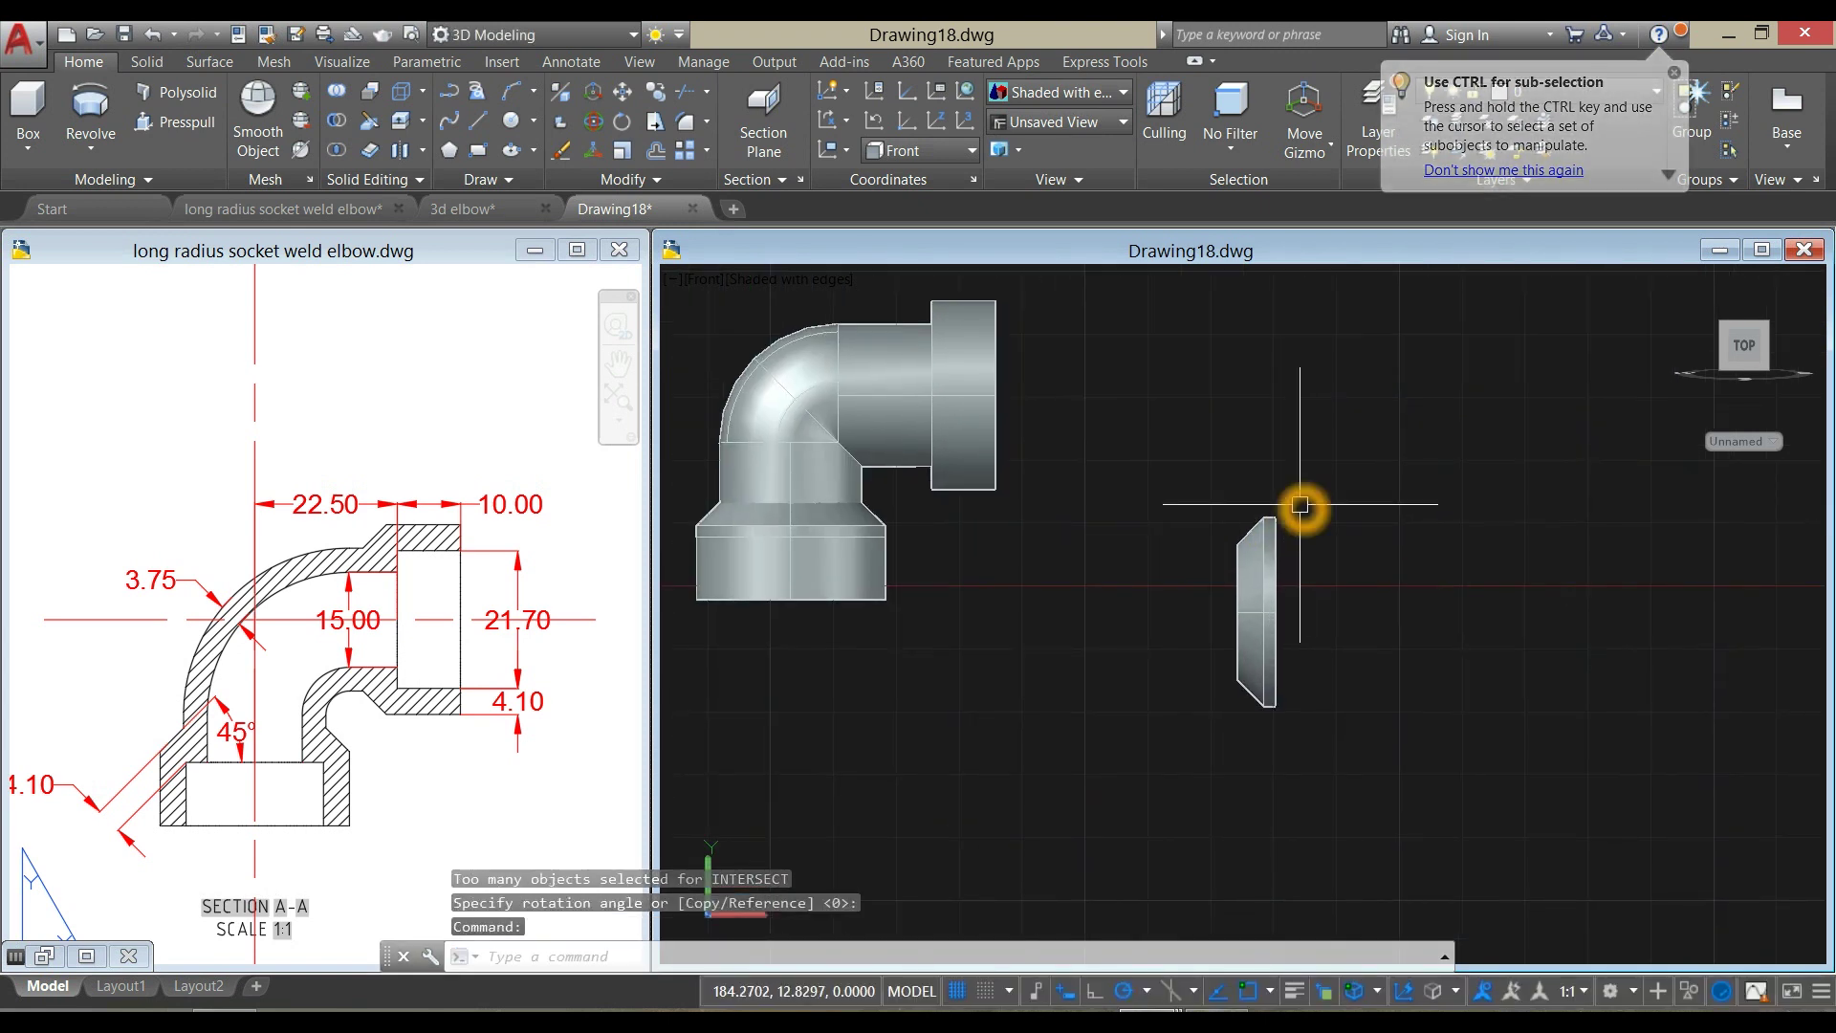
click(1291, 523)
right_click(1305, 402)
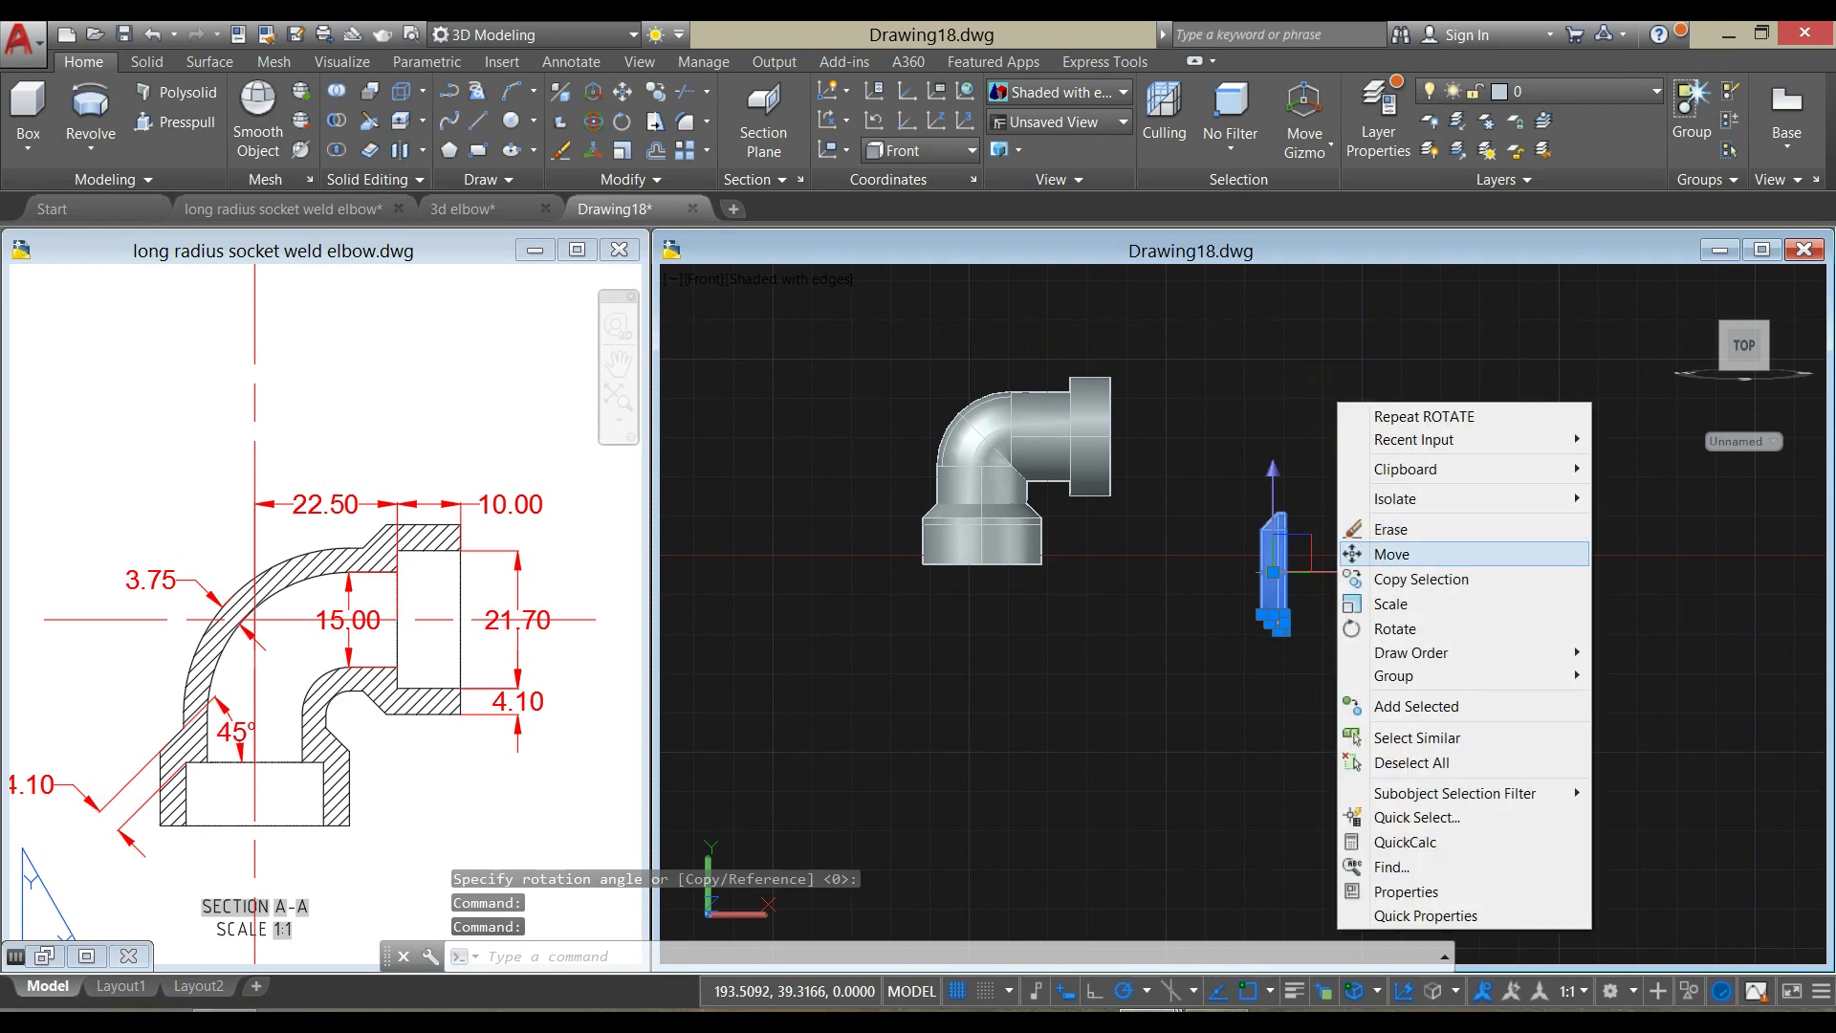
Start moving the upright socket ring, using its quadrant as the base point
click(1378, 549)
scroll(1277, 498, up, 4)
scroll(1277, 498, up, 3)
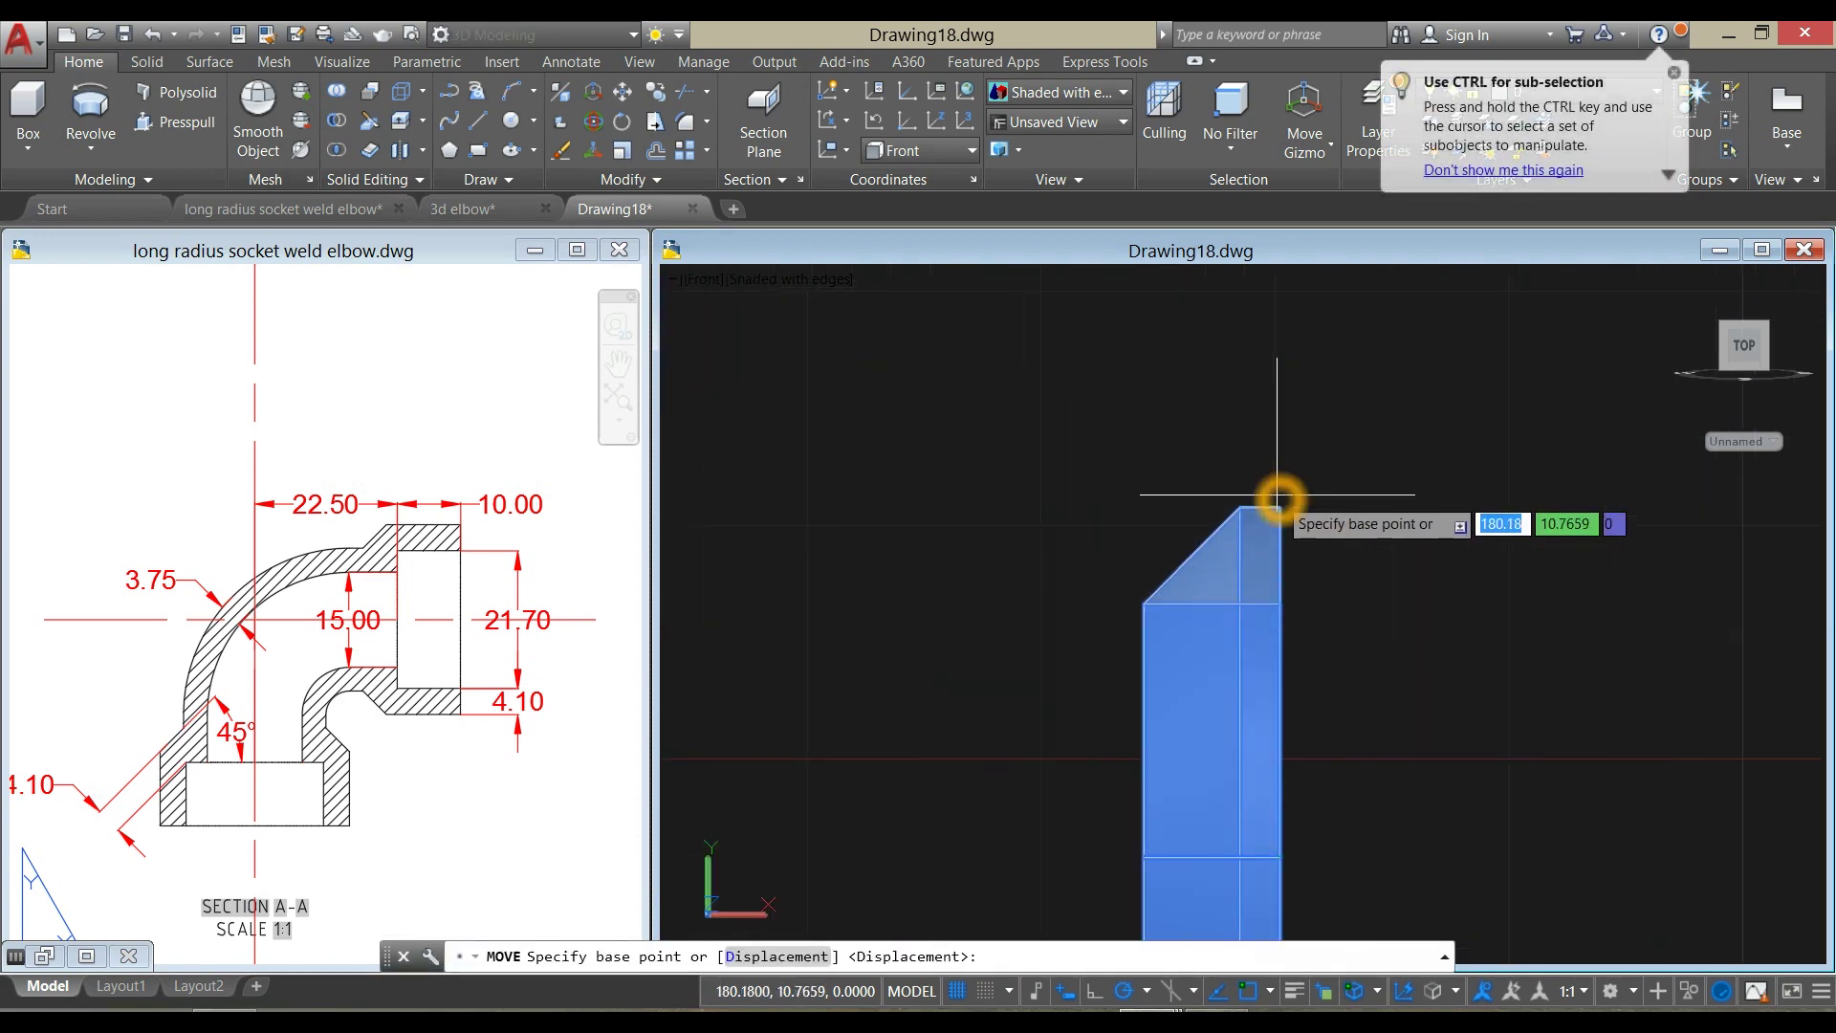
shift+right_click(1320, 457)
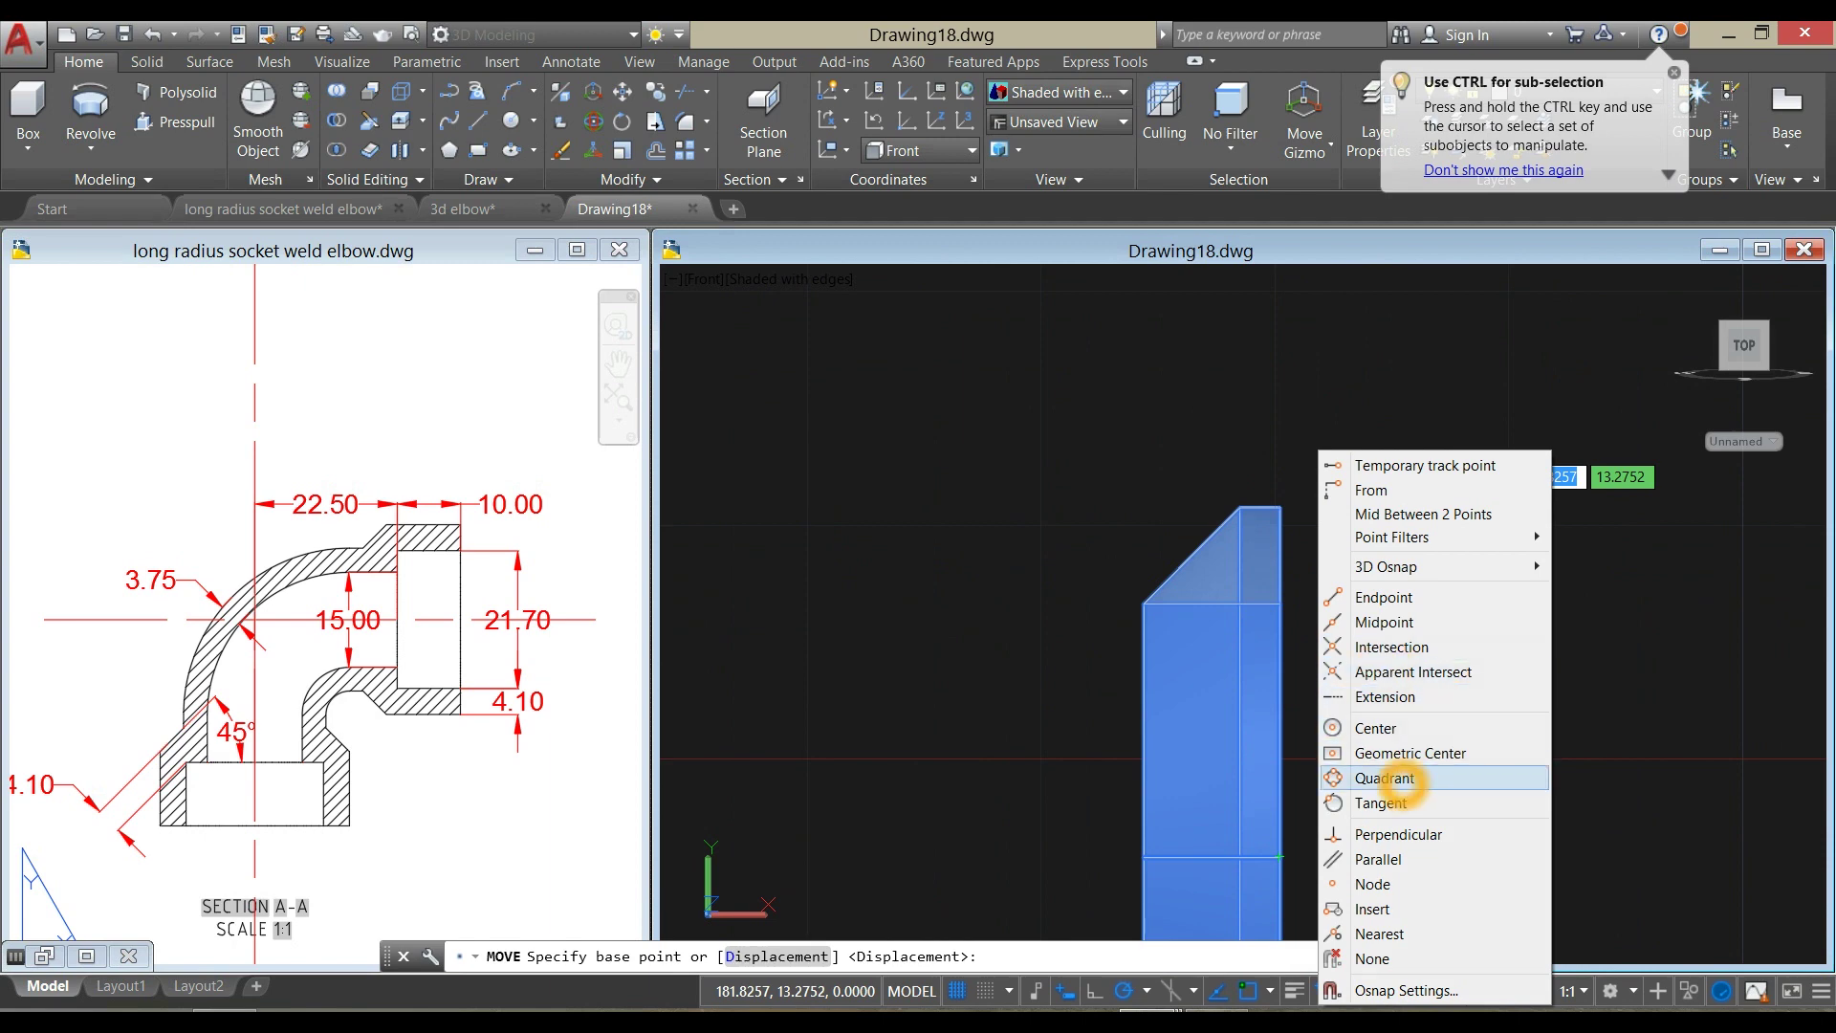
click(1384, 778)
click(1248, 505)
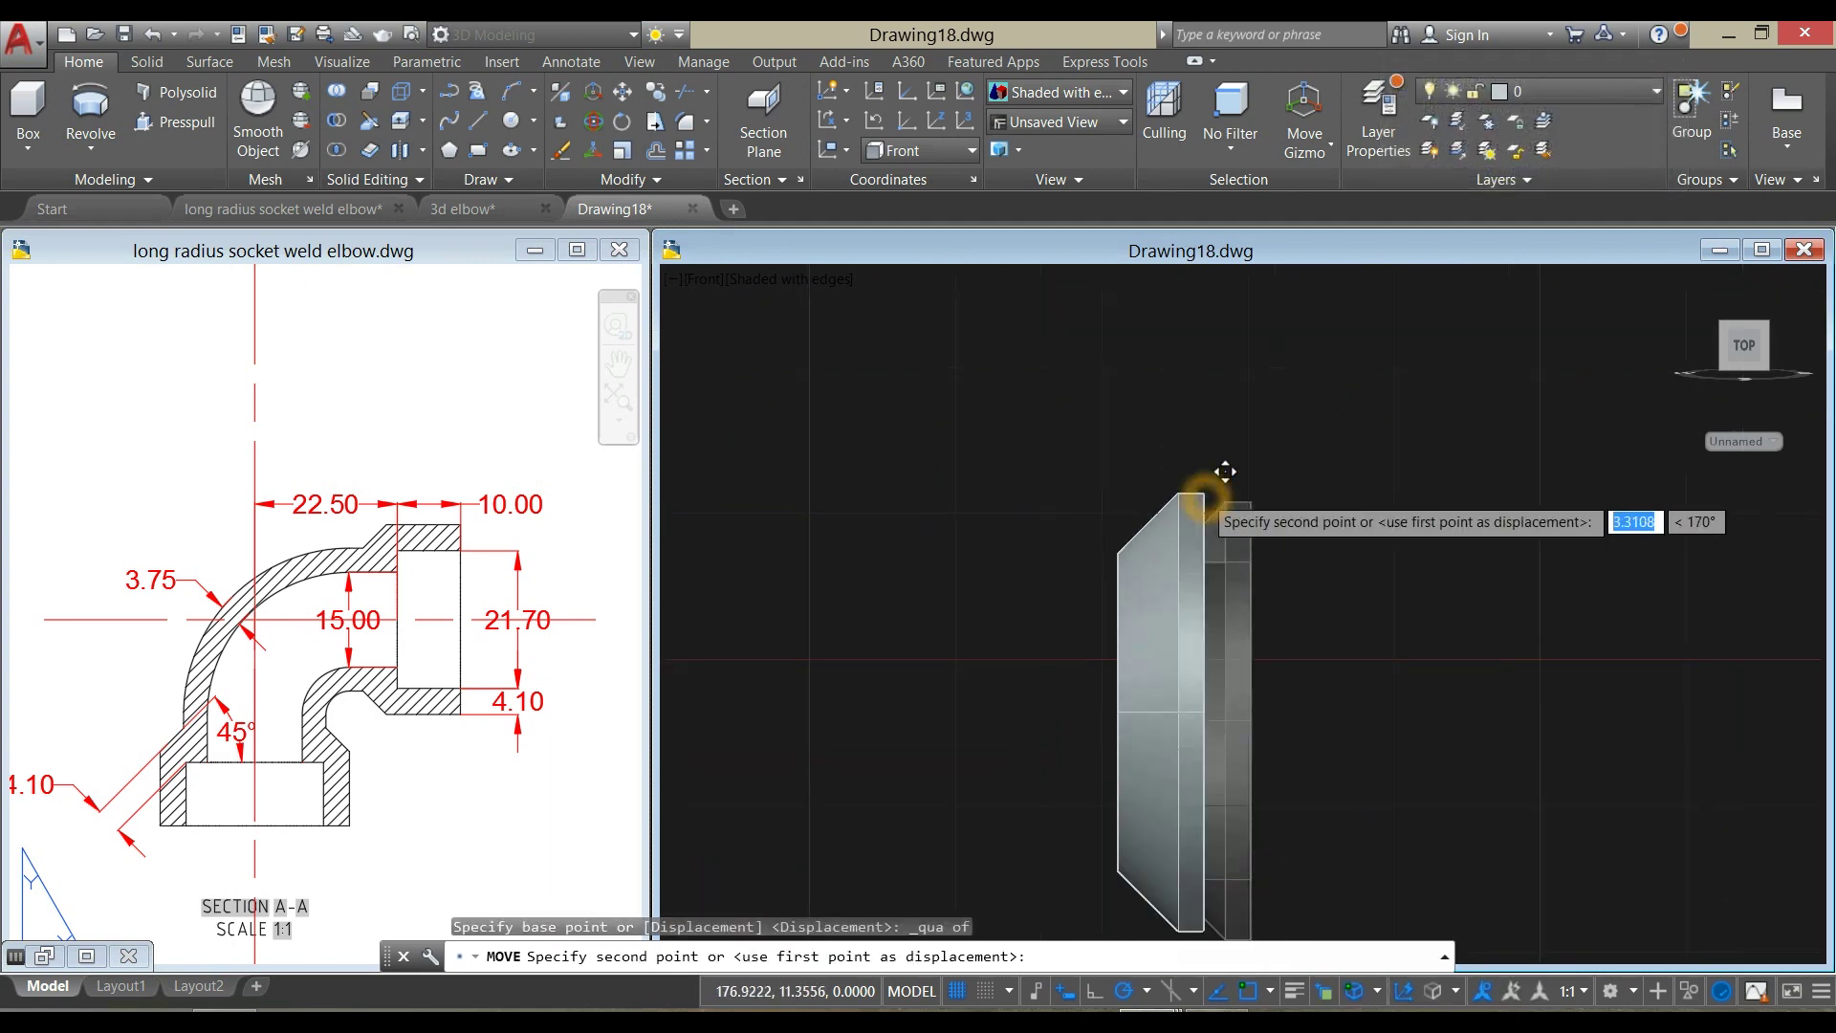
Seat the ring at the flange's quadrant point, between the bend and the right socket hub
scroll(1225, 471, down, 5)
scroll(1045, 299, up, 3)
scroll(1086, 356, down, 3)
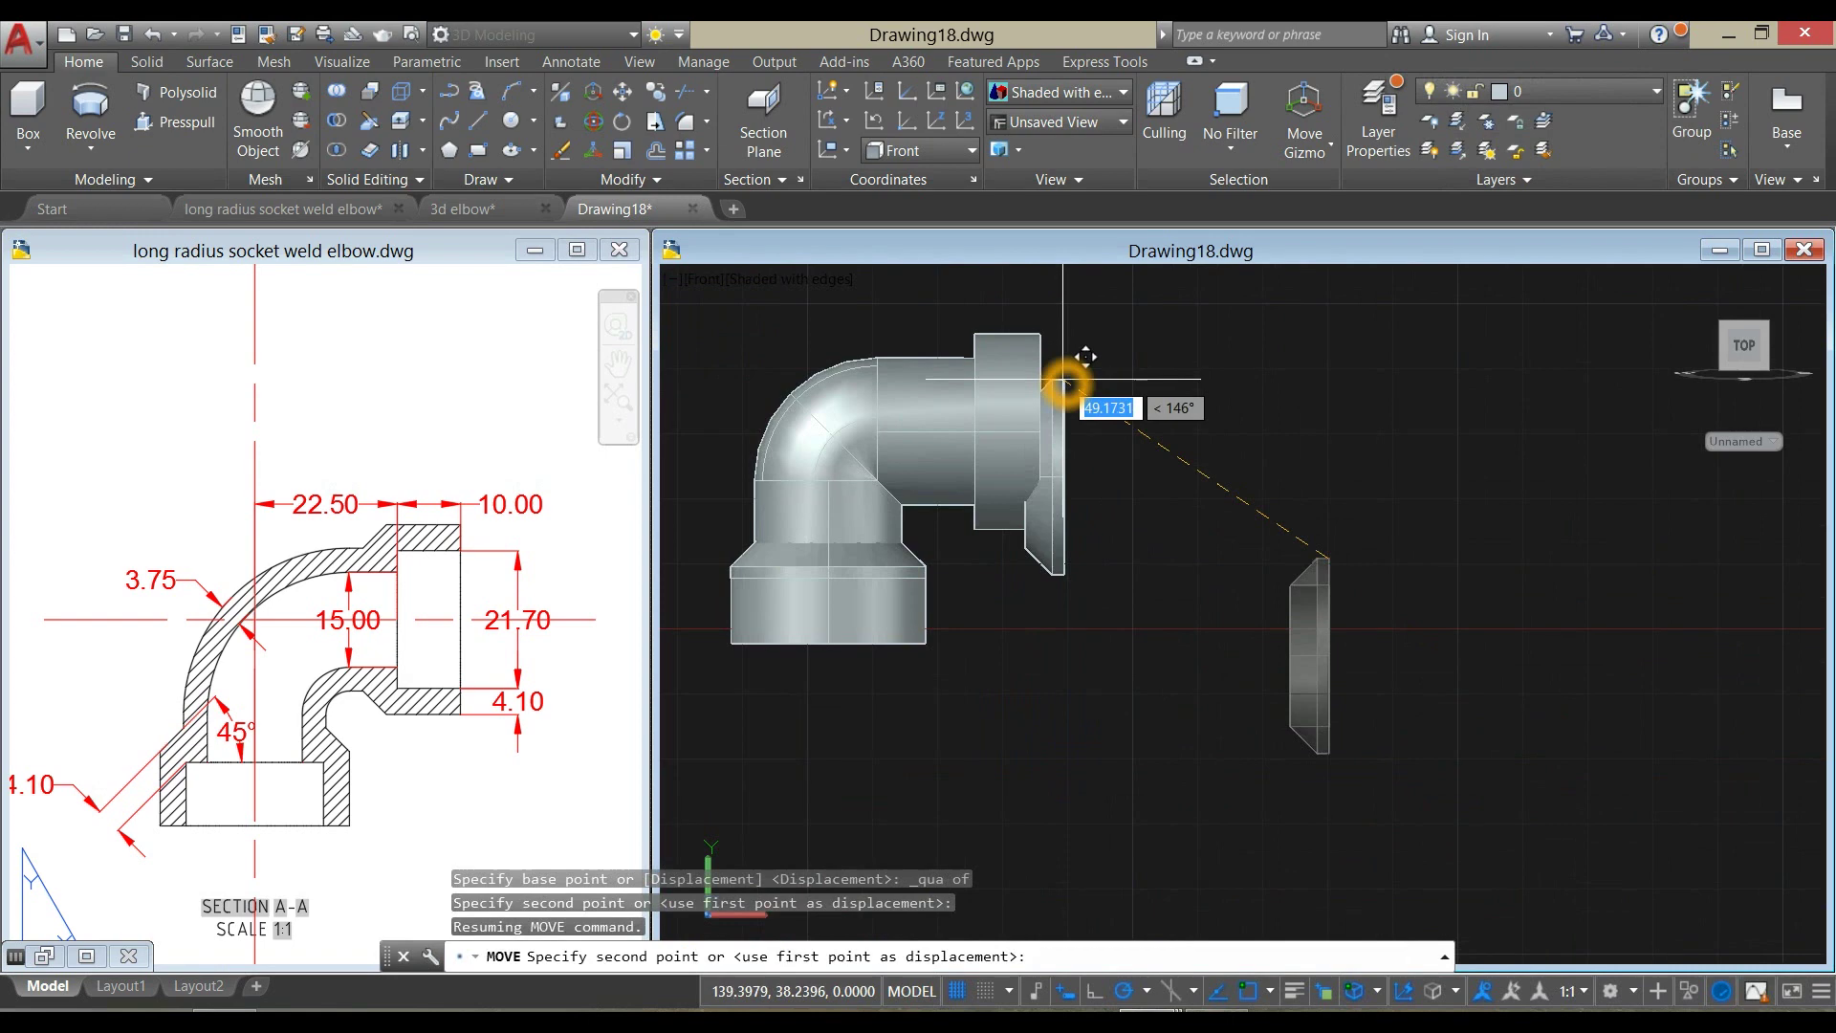
scroll(1234, 420, up, 6)
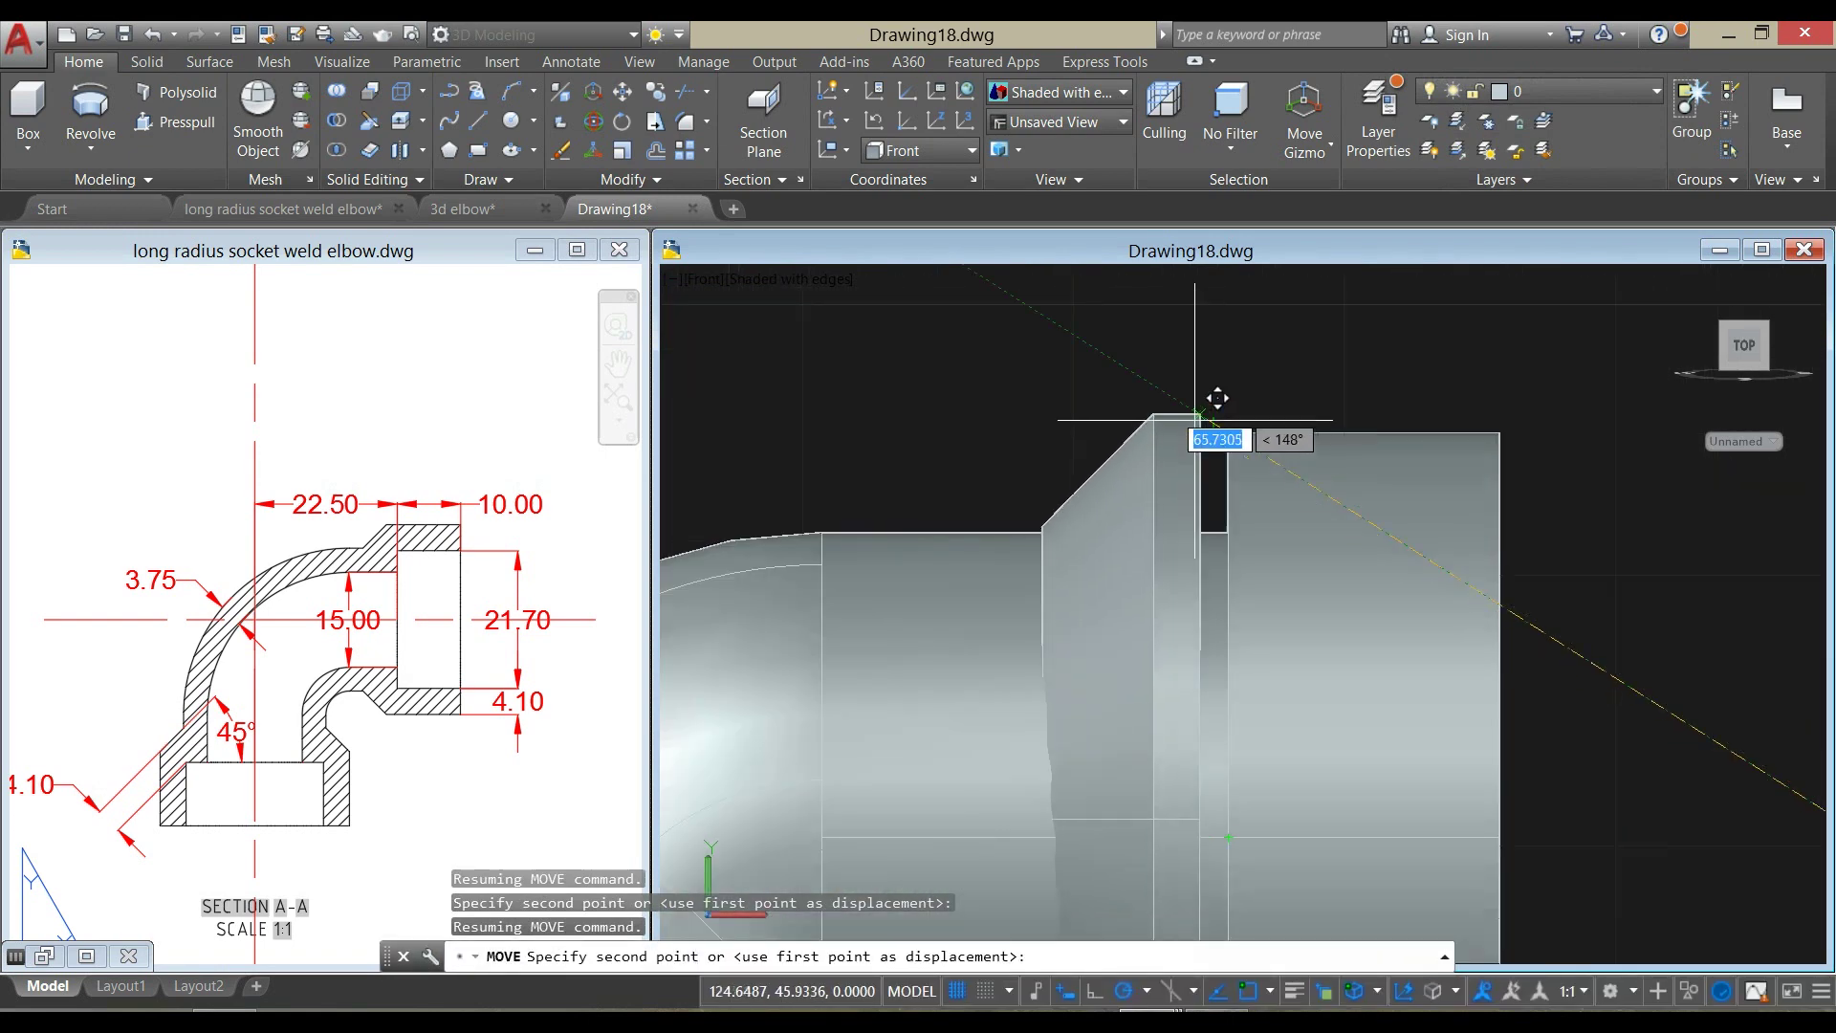
shift+right_click(1139, 377)
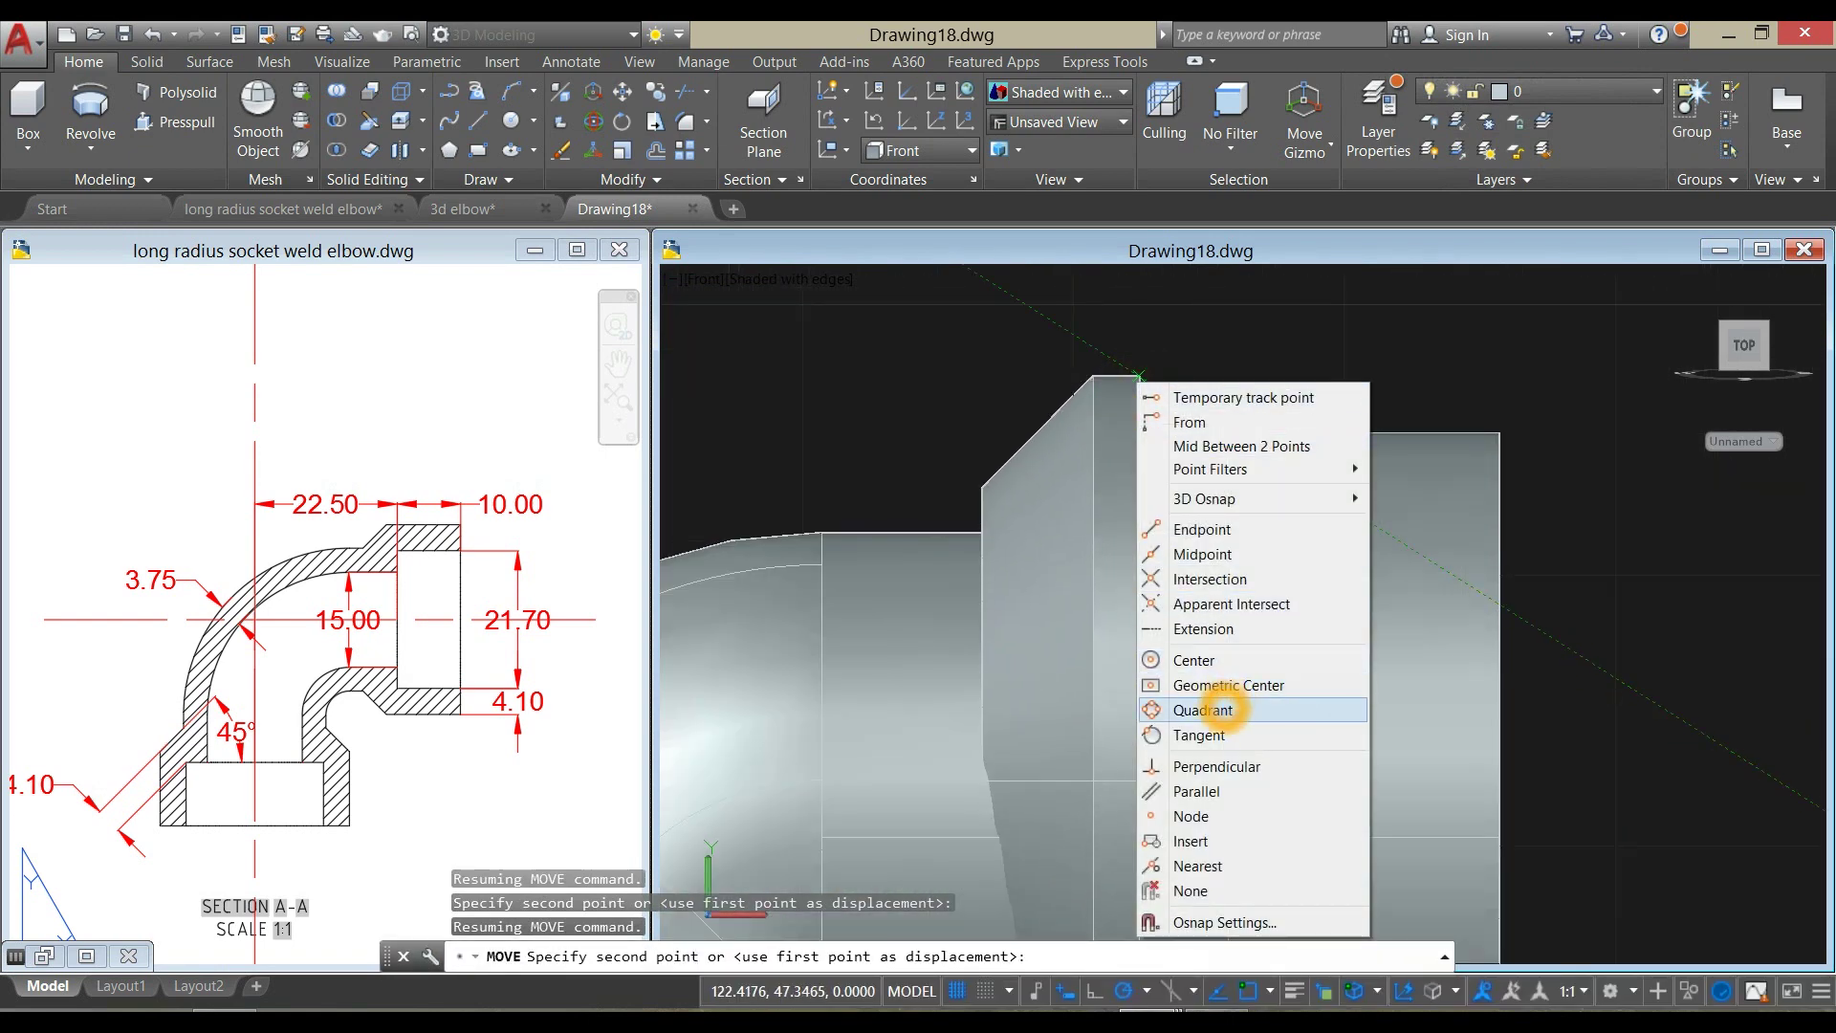
click(1219, 710)
click(1224, 443)
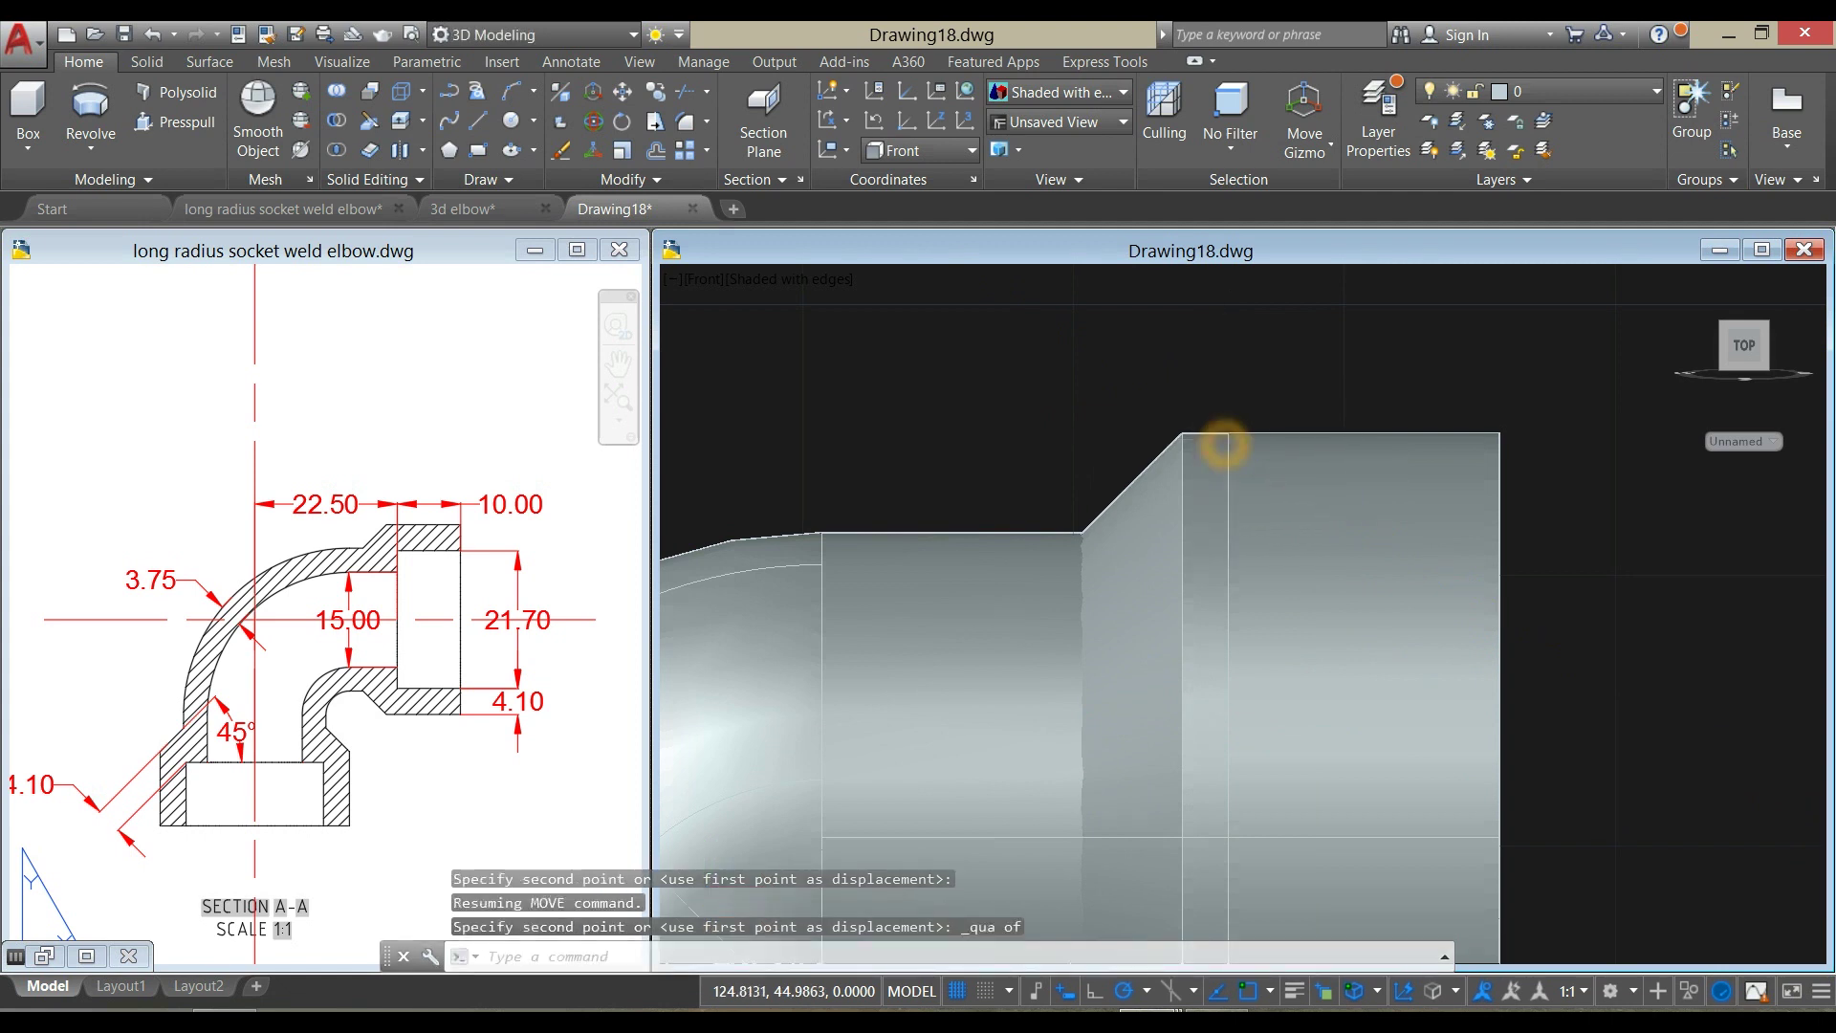
scroll(1224, 443, down, 5)
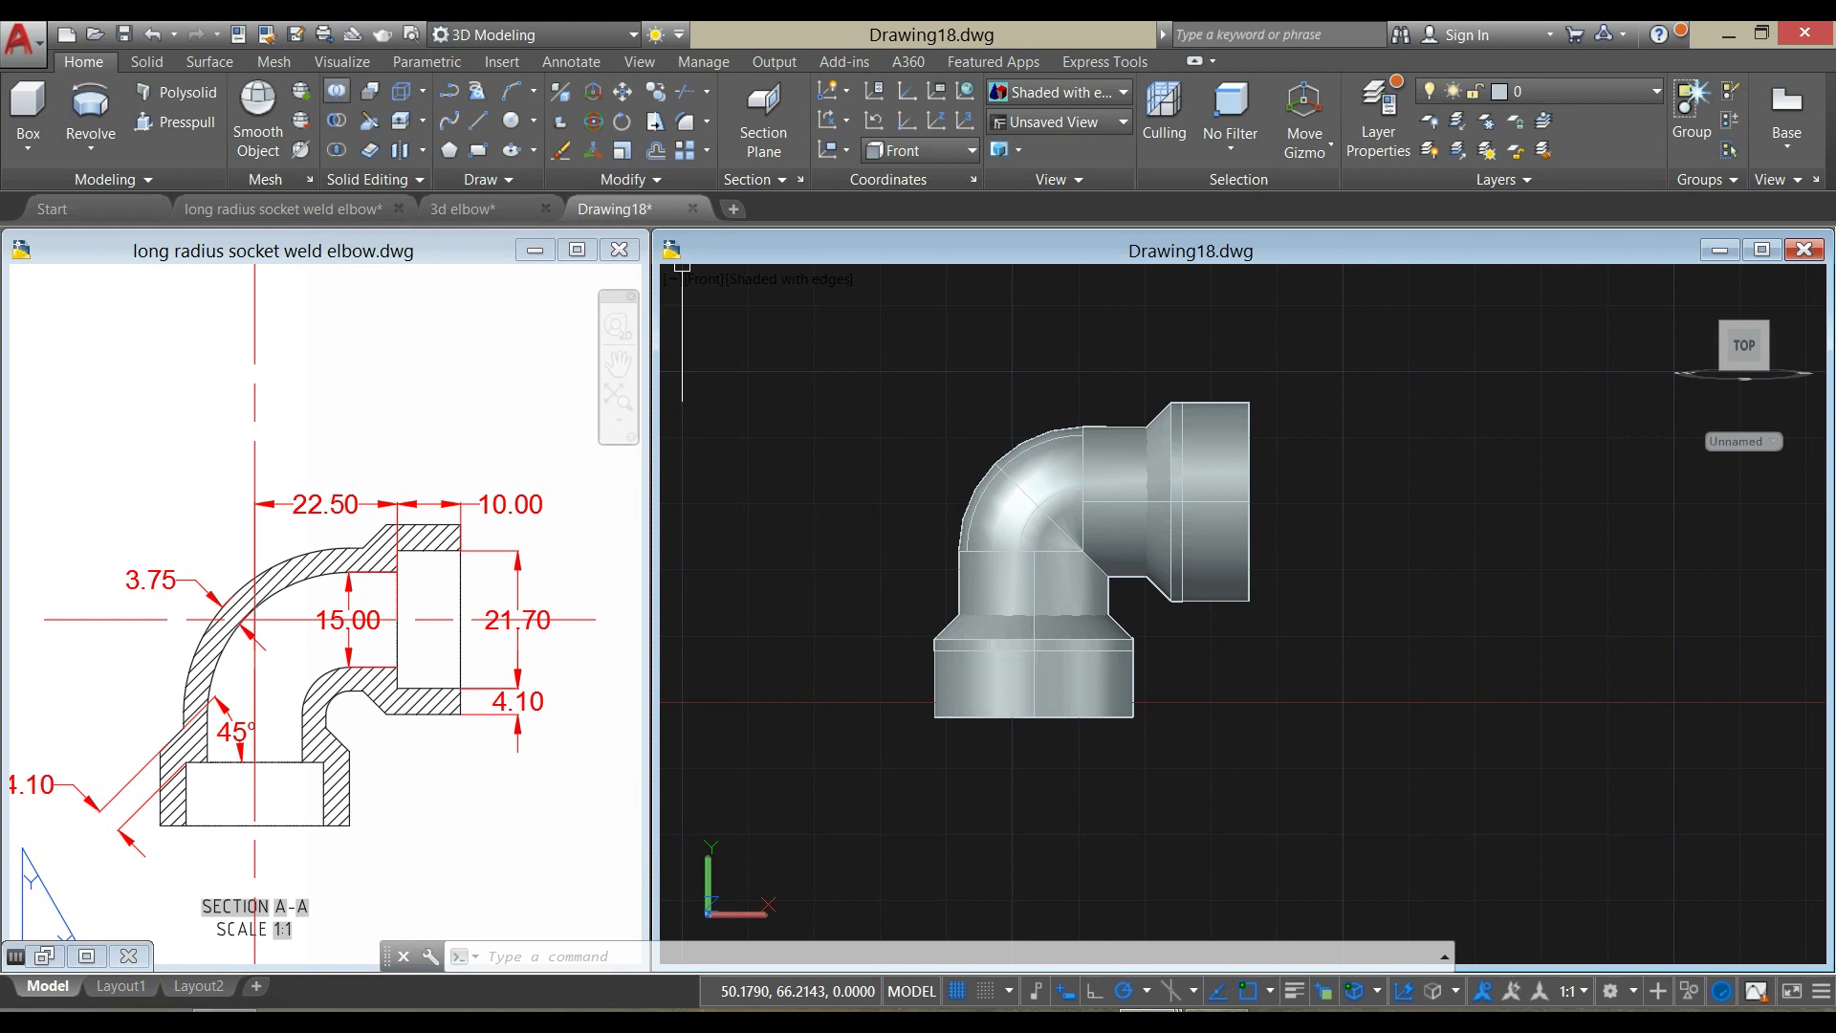
click(336, 93)
Unite the right socket, elbow bend, collar and lower socket into one solid
click(1200, 443)
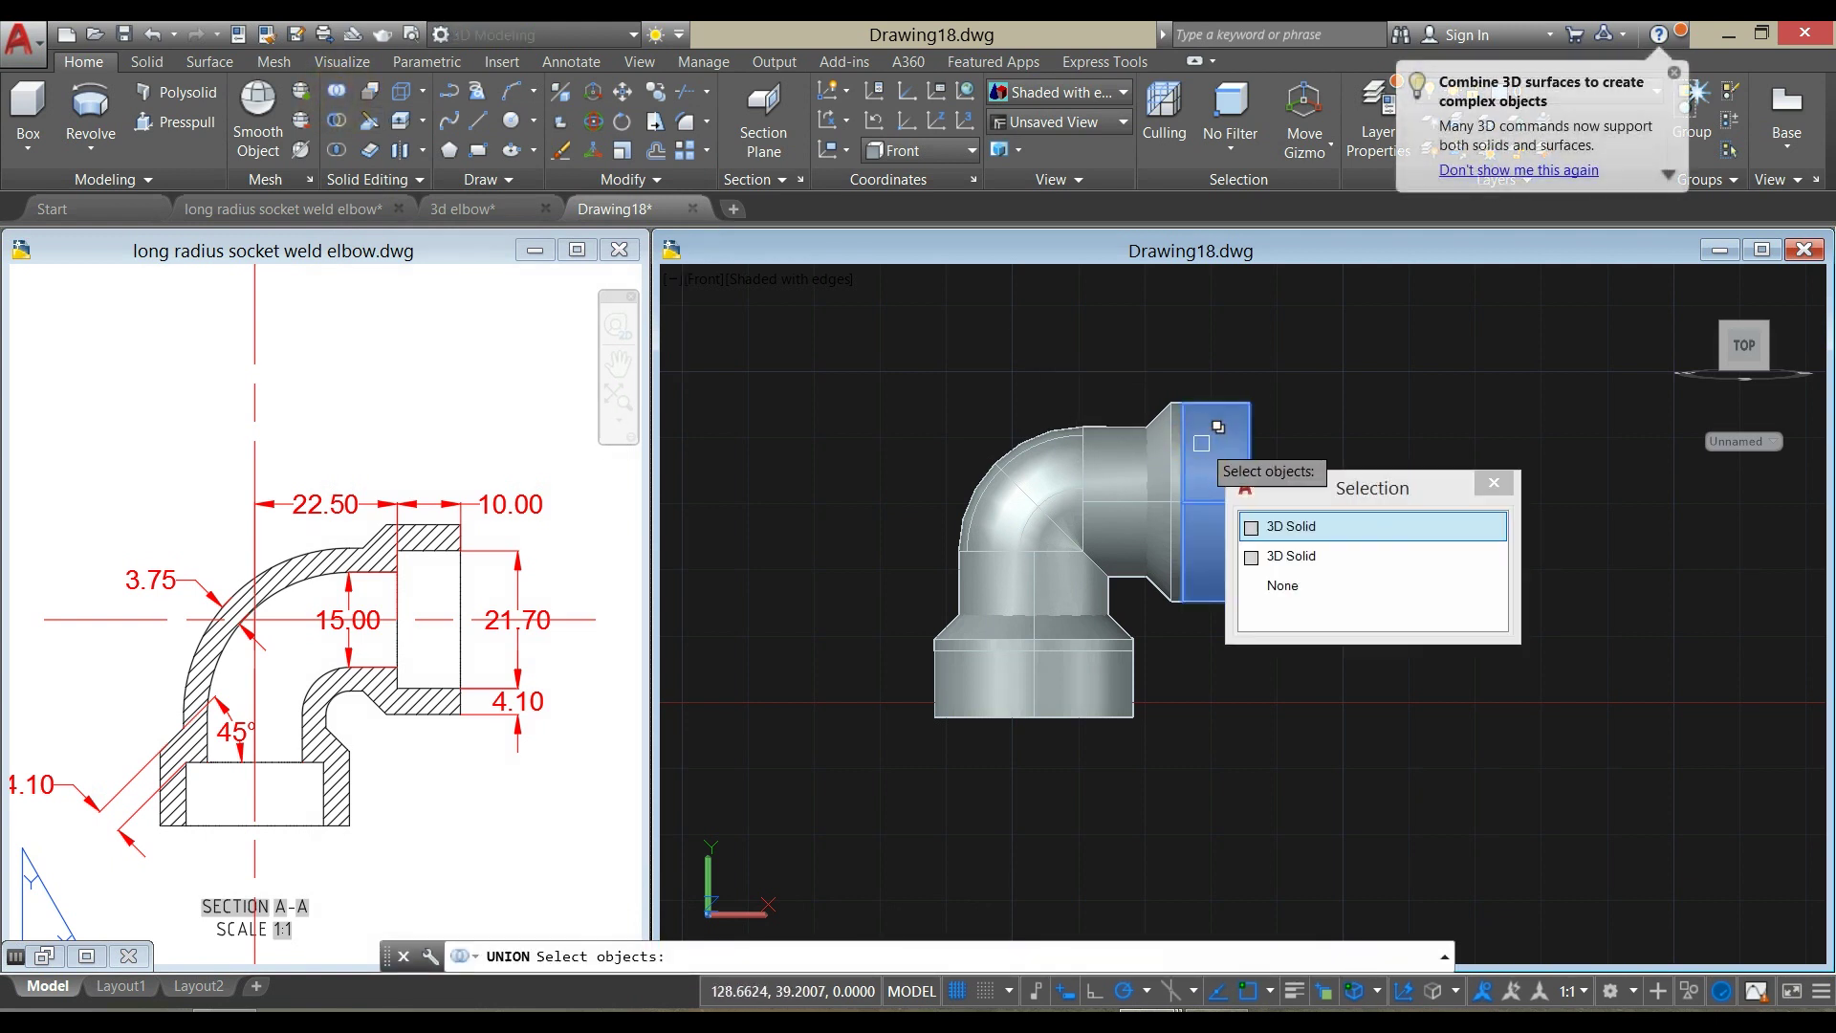
click(1100, 454)
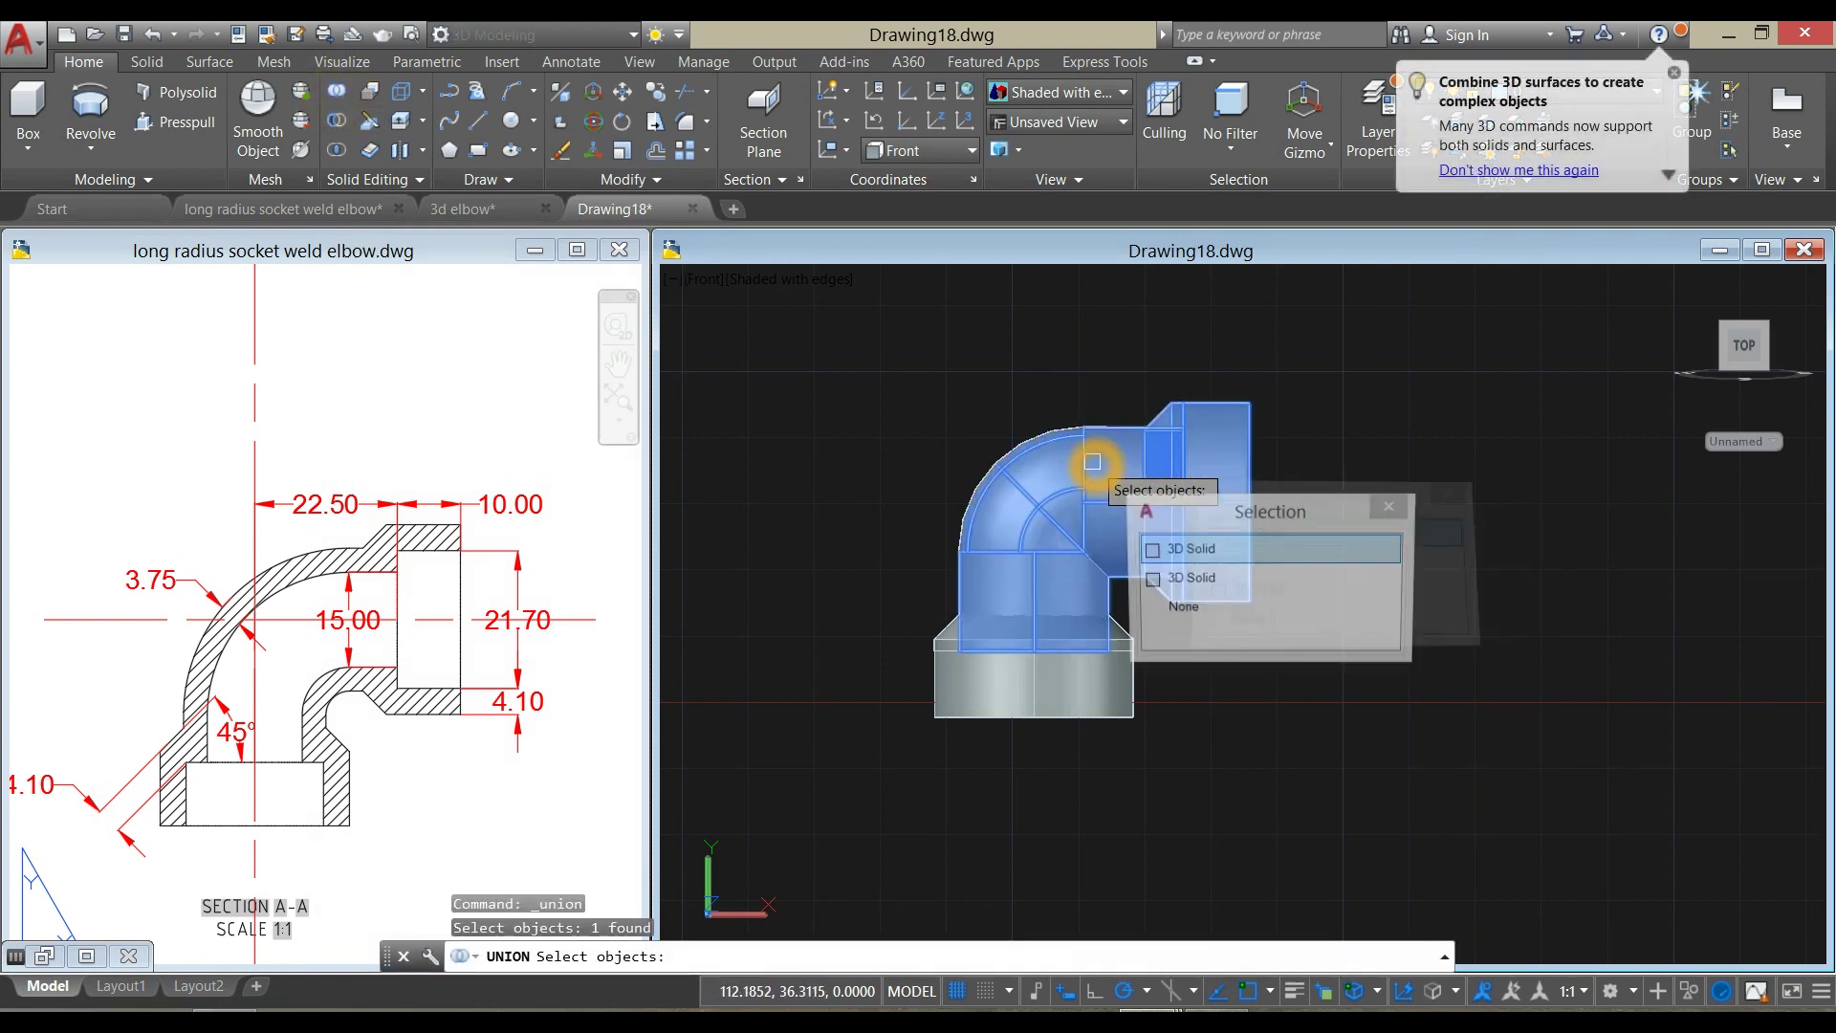
click(932, 661)
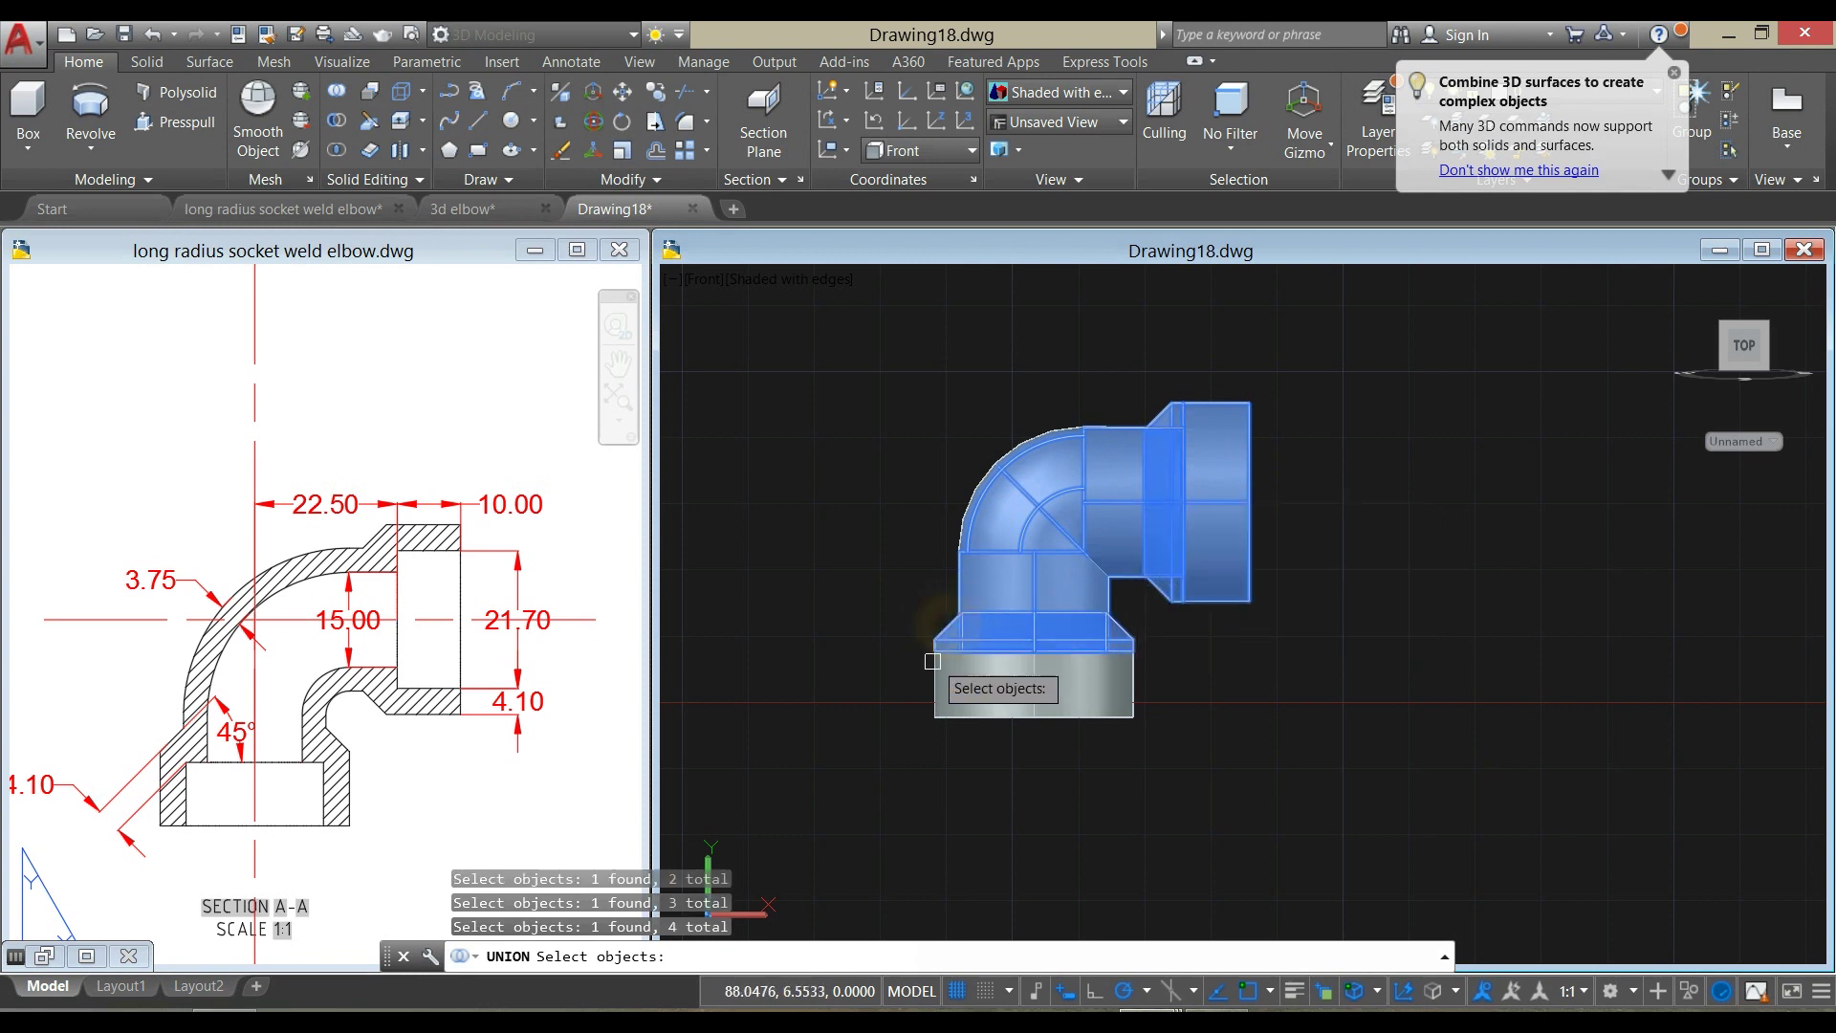
click(961, 683)
right_click(1350, 431)
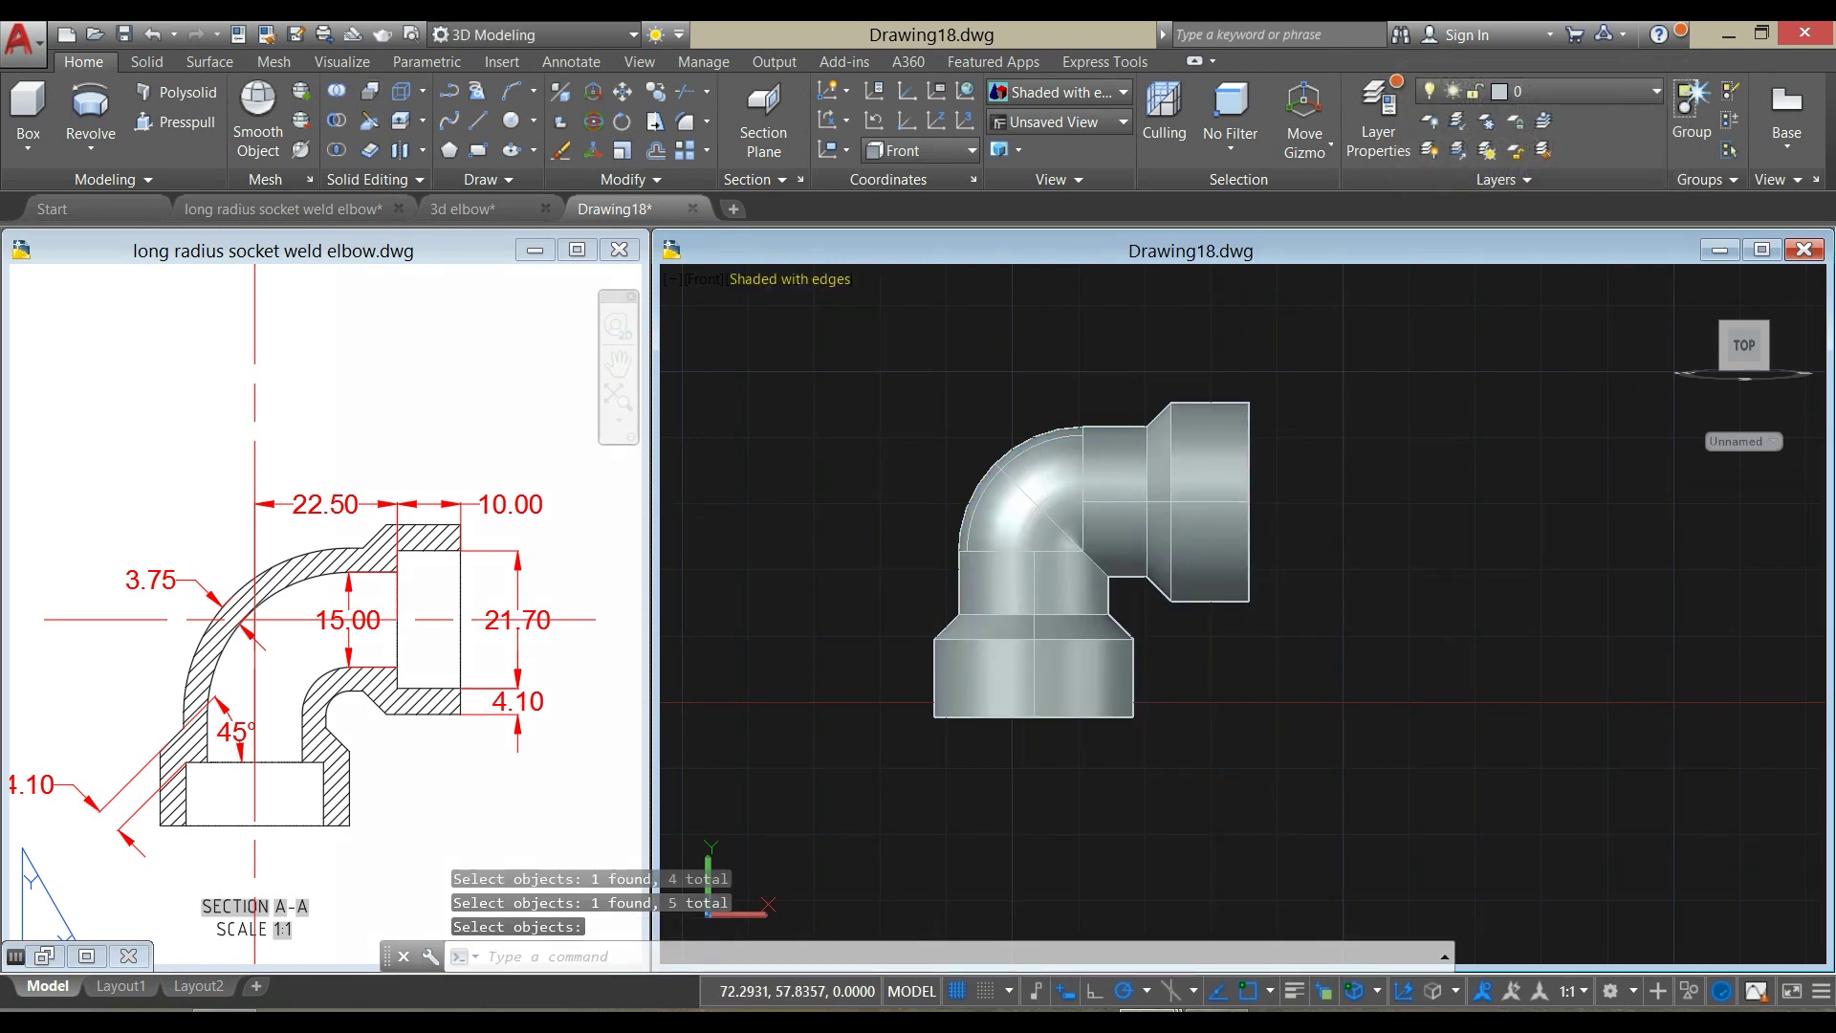
click(337, 121)
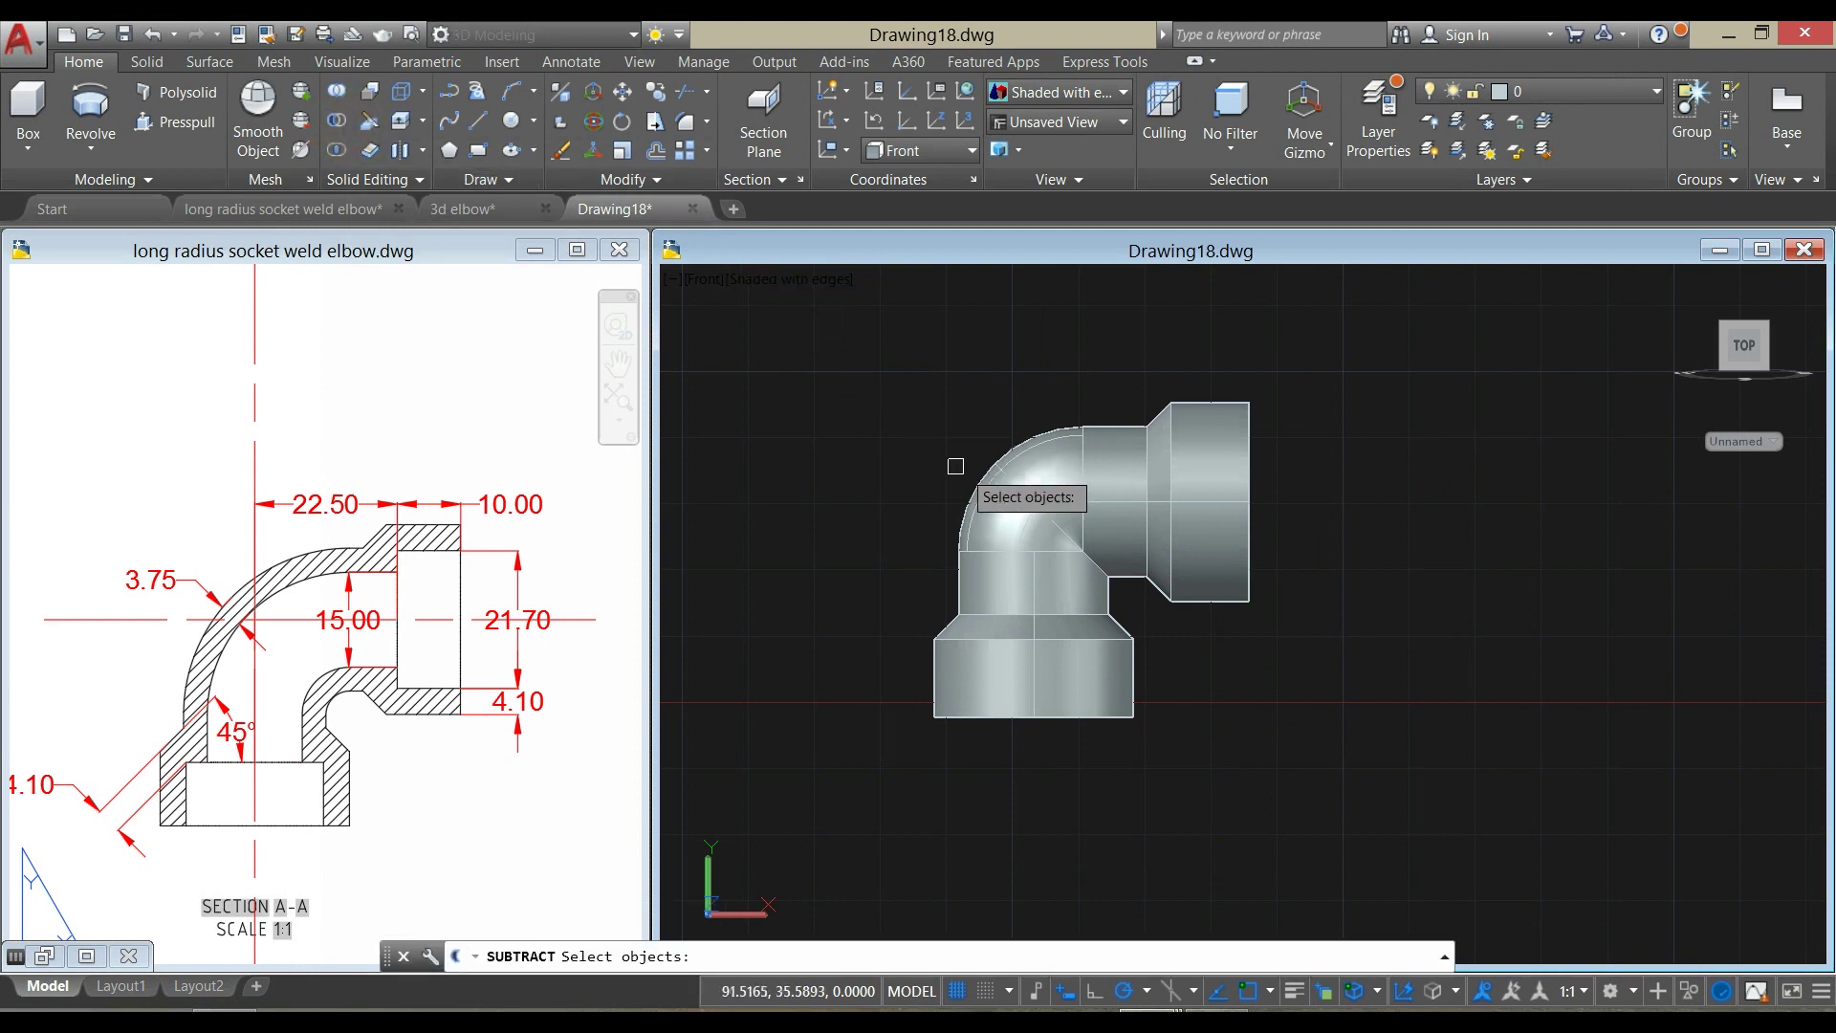
Subtract the upper and lower socket bore cylinders from the united elbow
click(1168, 483)
key(Return)
key(Return)
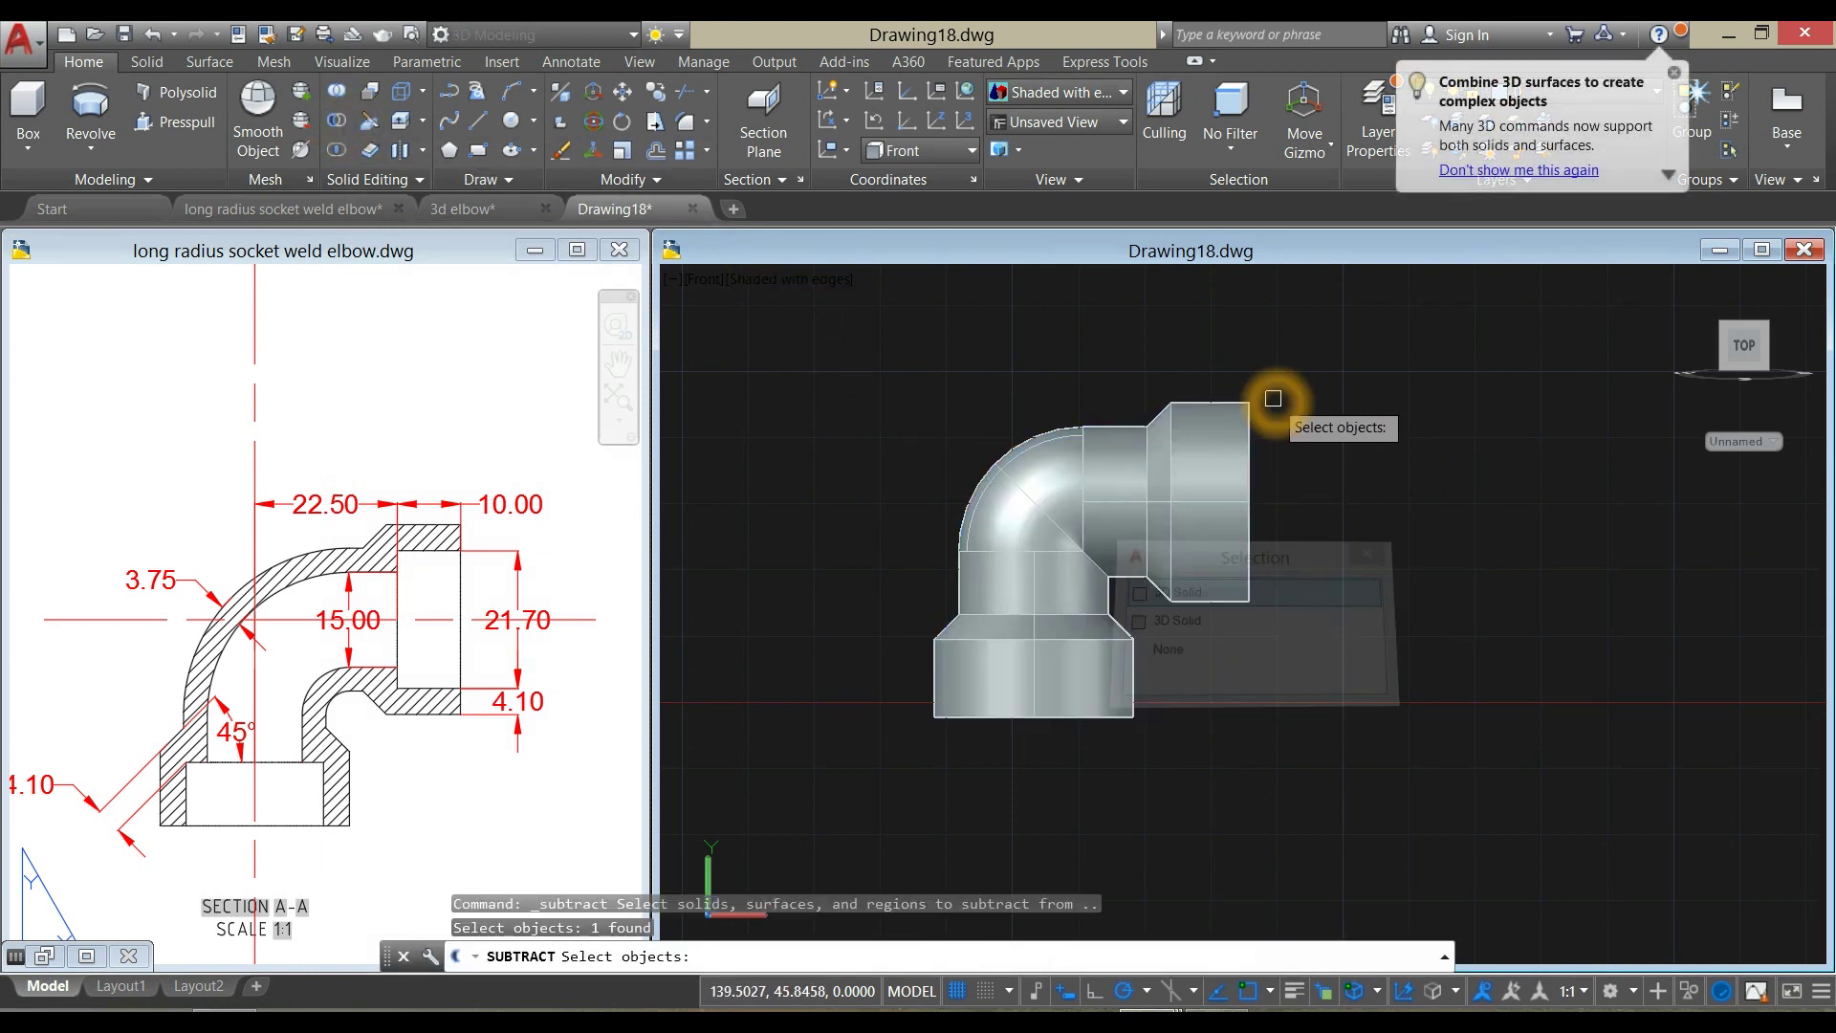
shift+middle_drag(1275, 405, 1202, 422)
scroll(1202, 423, up, 5)
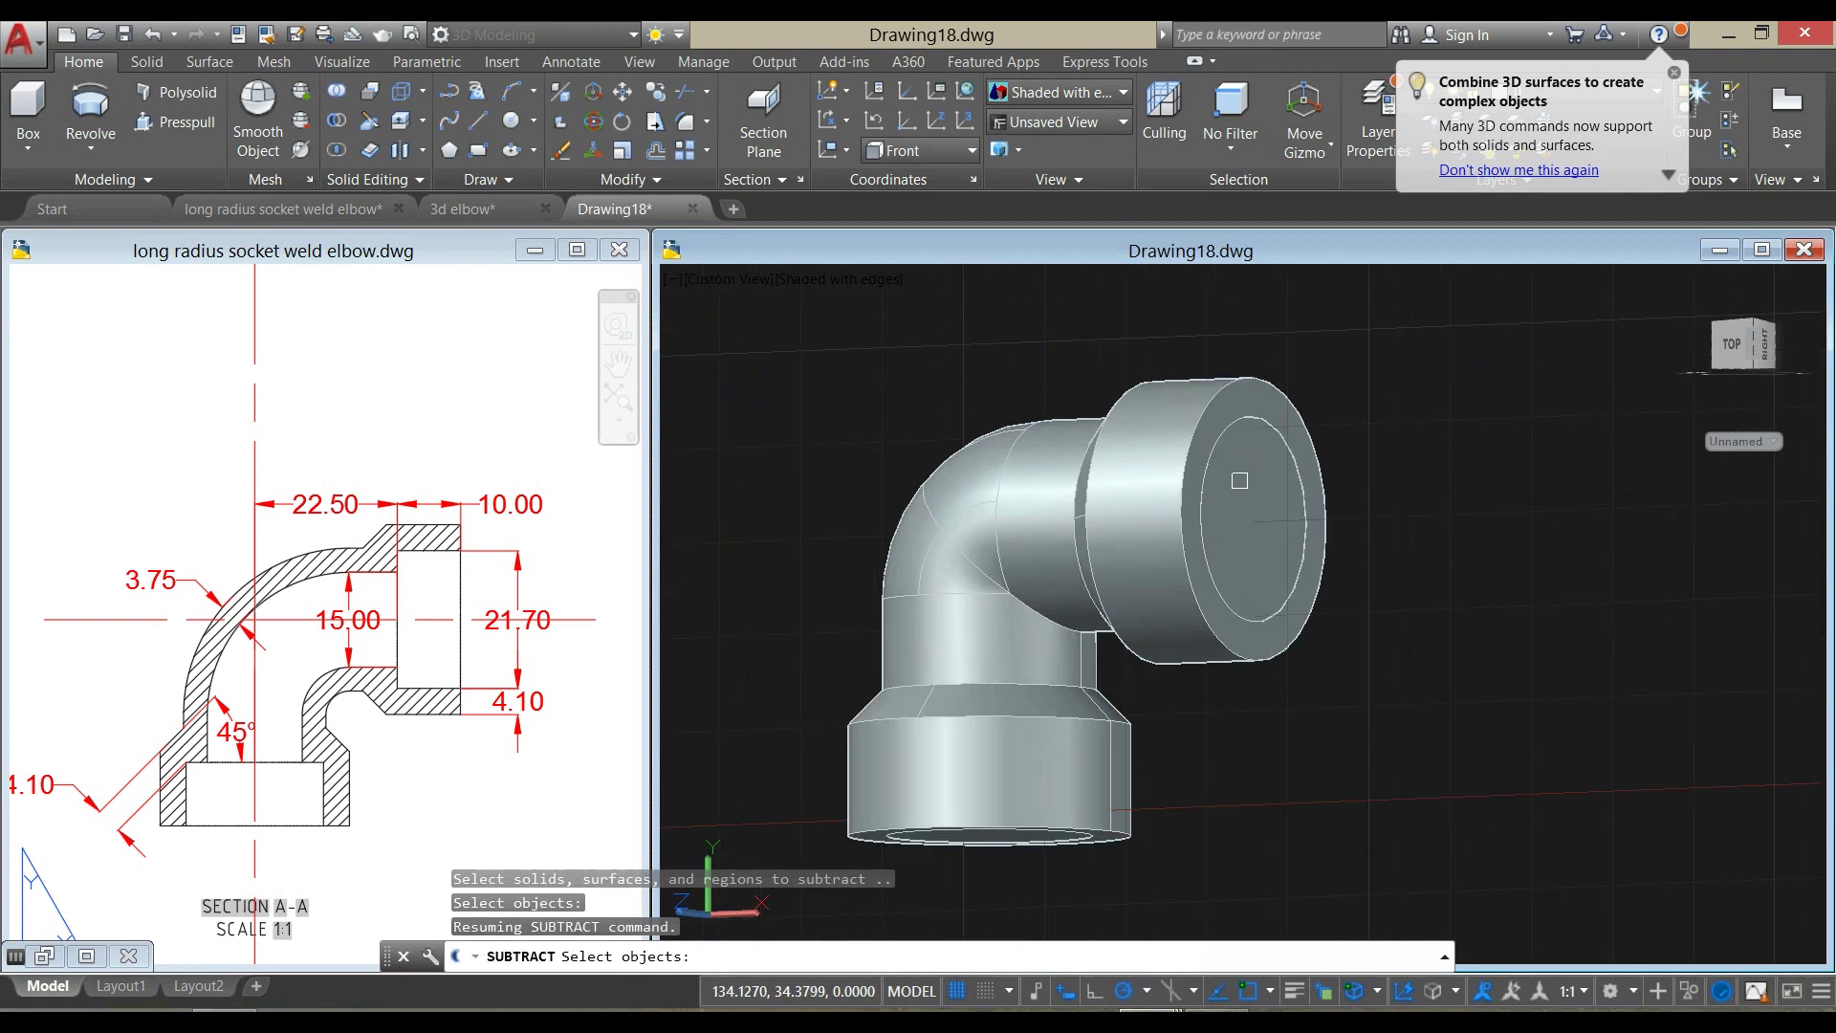
click(1242, 465)
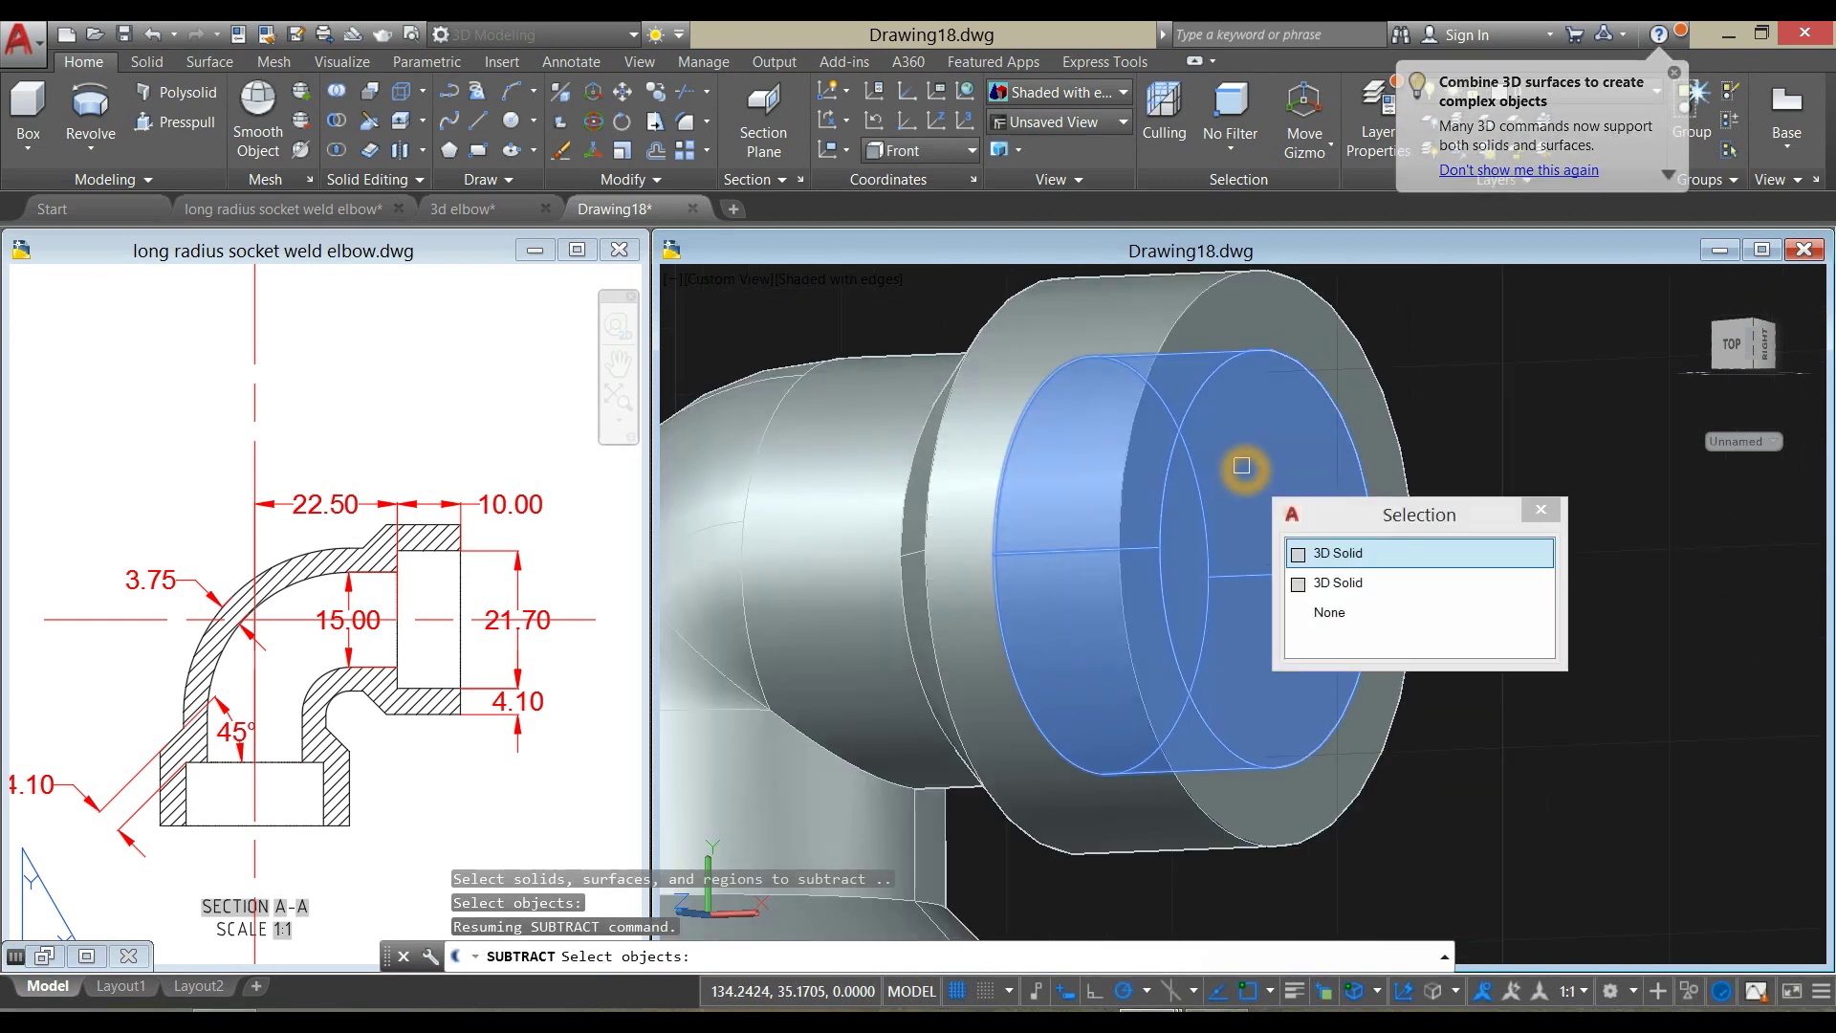
scroll(1241, 465, down, 6)
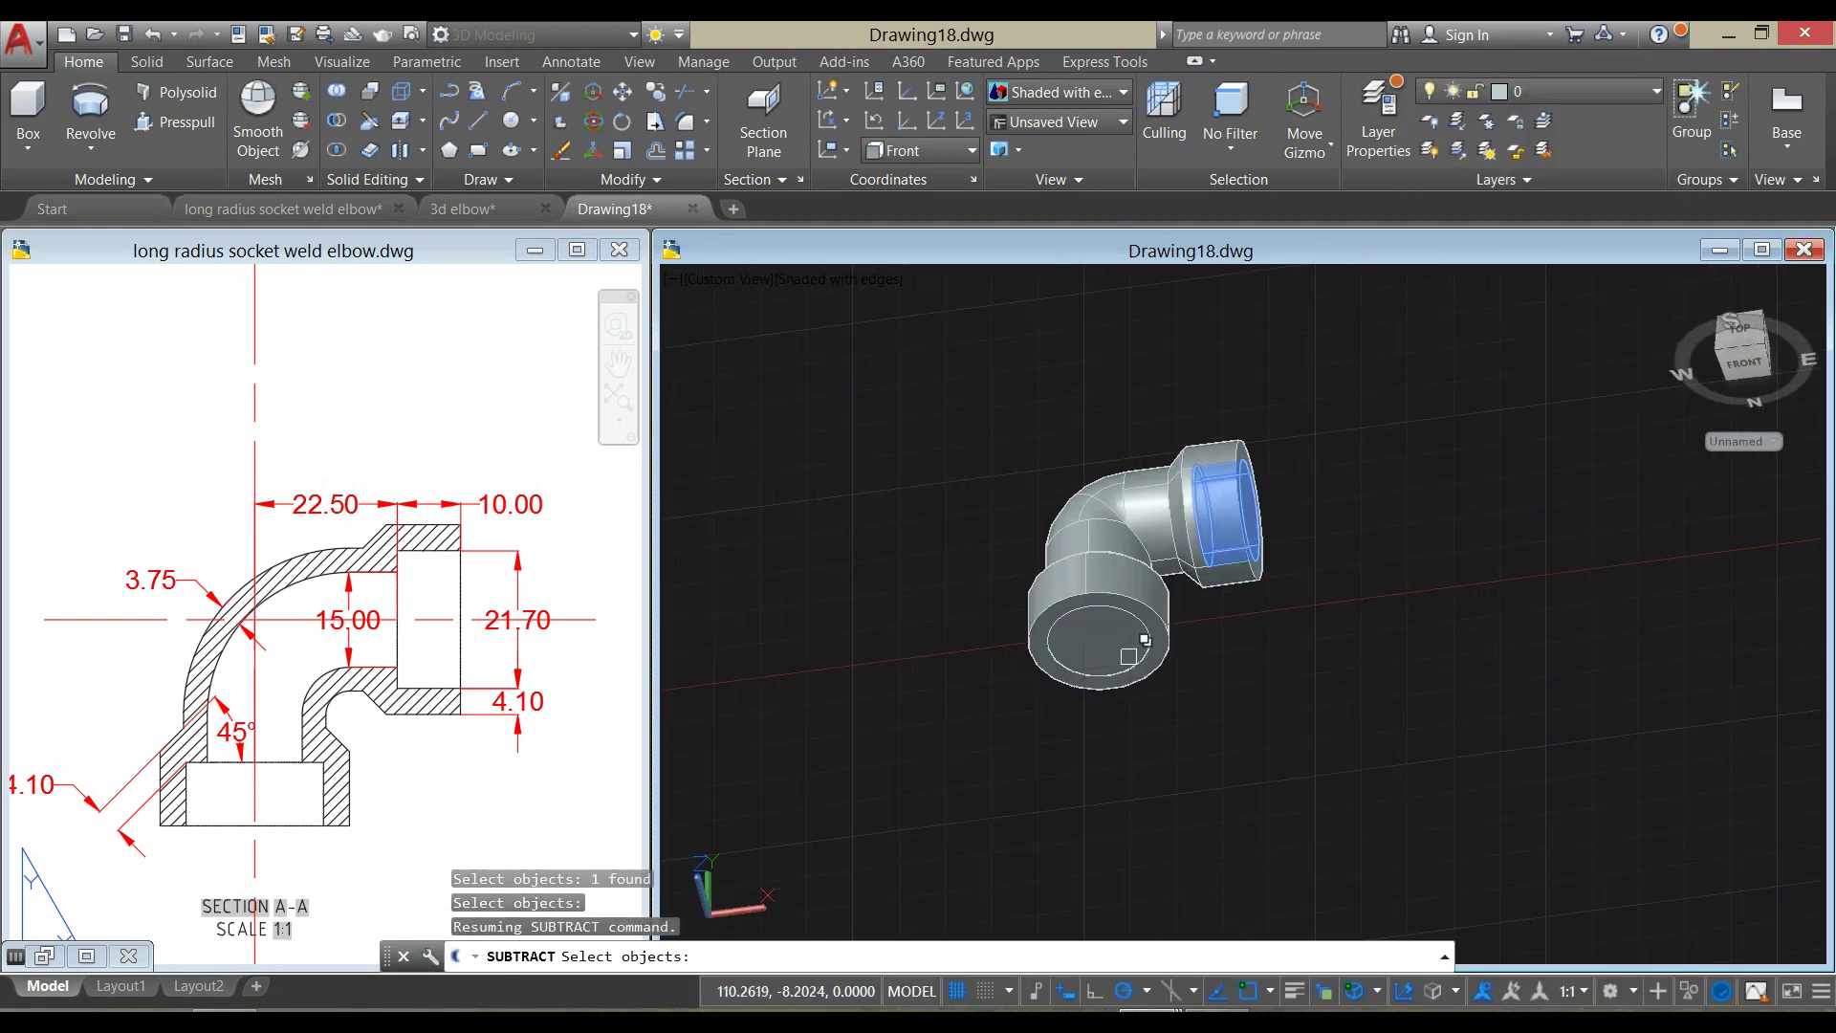
click(1128, 639)
key(Return)
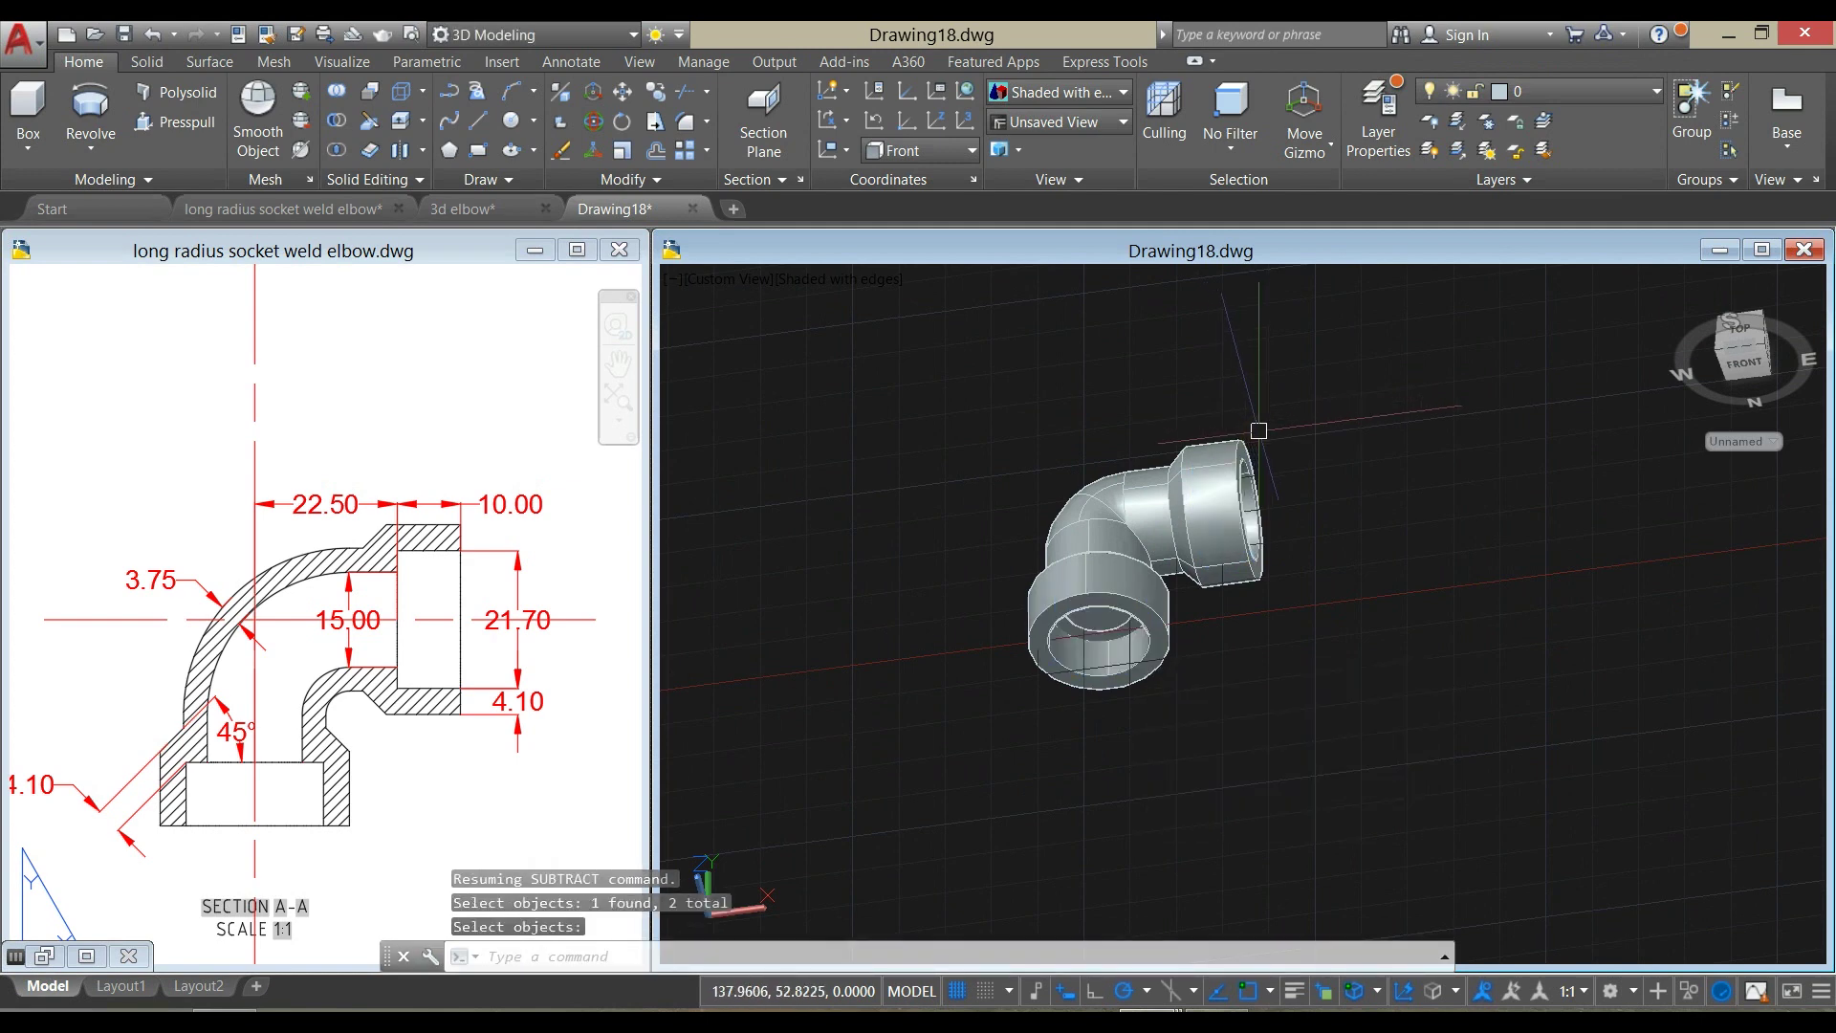
shift+middle_drag(1256, 439, 1254, 373)
key(Return)
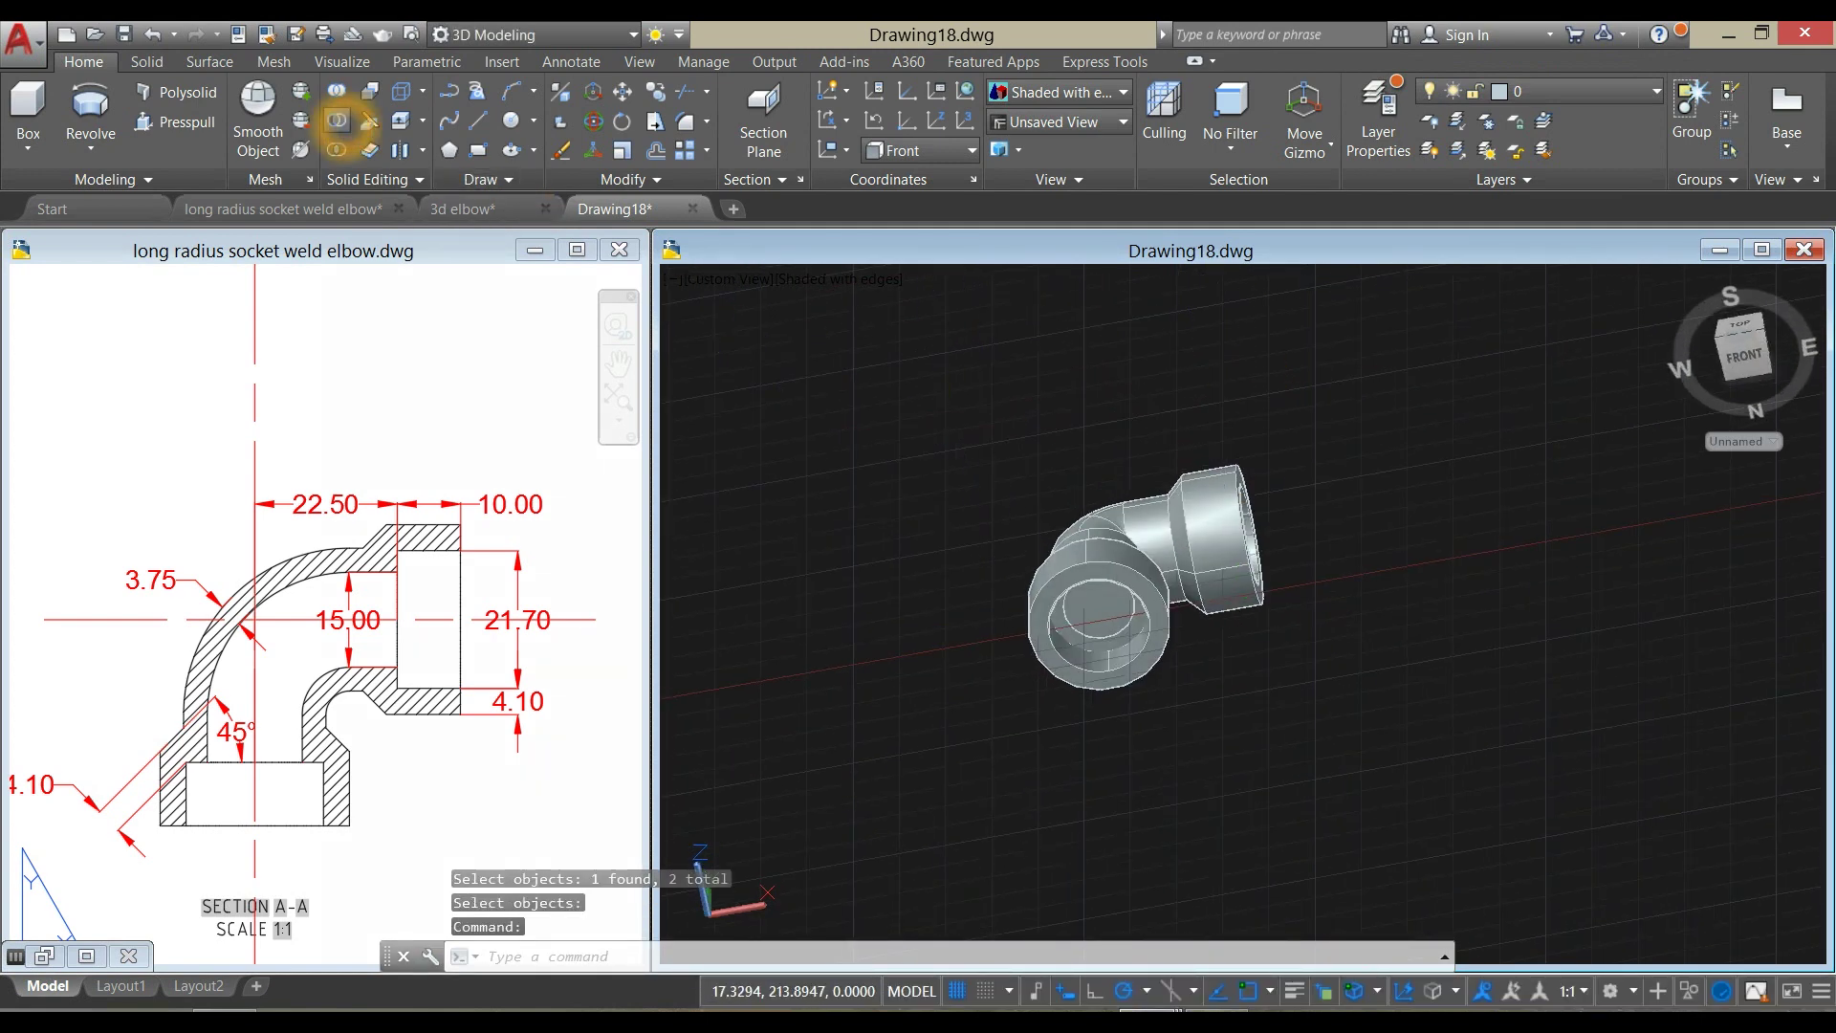
Subtract the bend's inner cylinder to open a passage through the elbow
click(337, 121)
click(1144, 563)
right_click(1254, 409)
right_click(1262, 421)
scroll(1101, 639, up, 5)
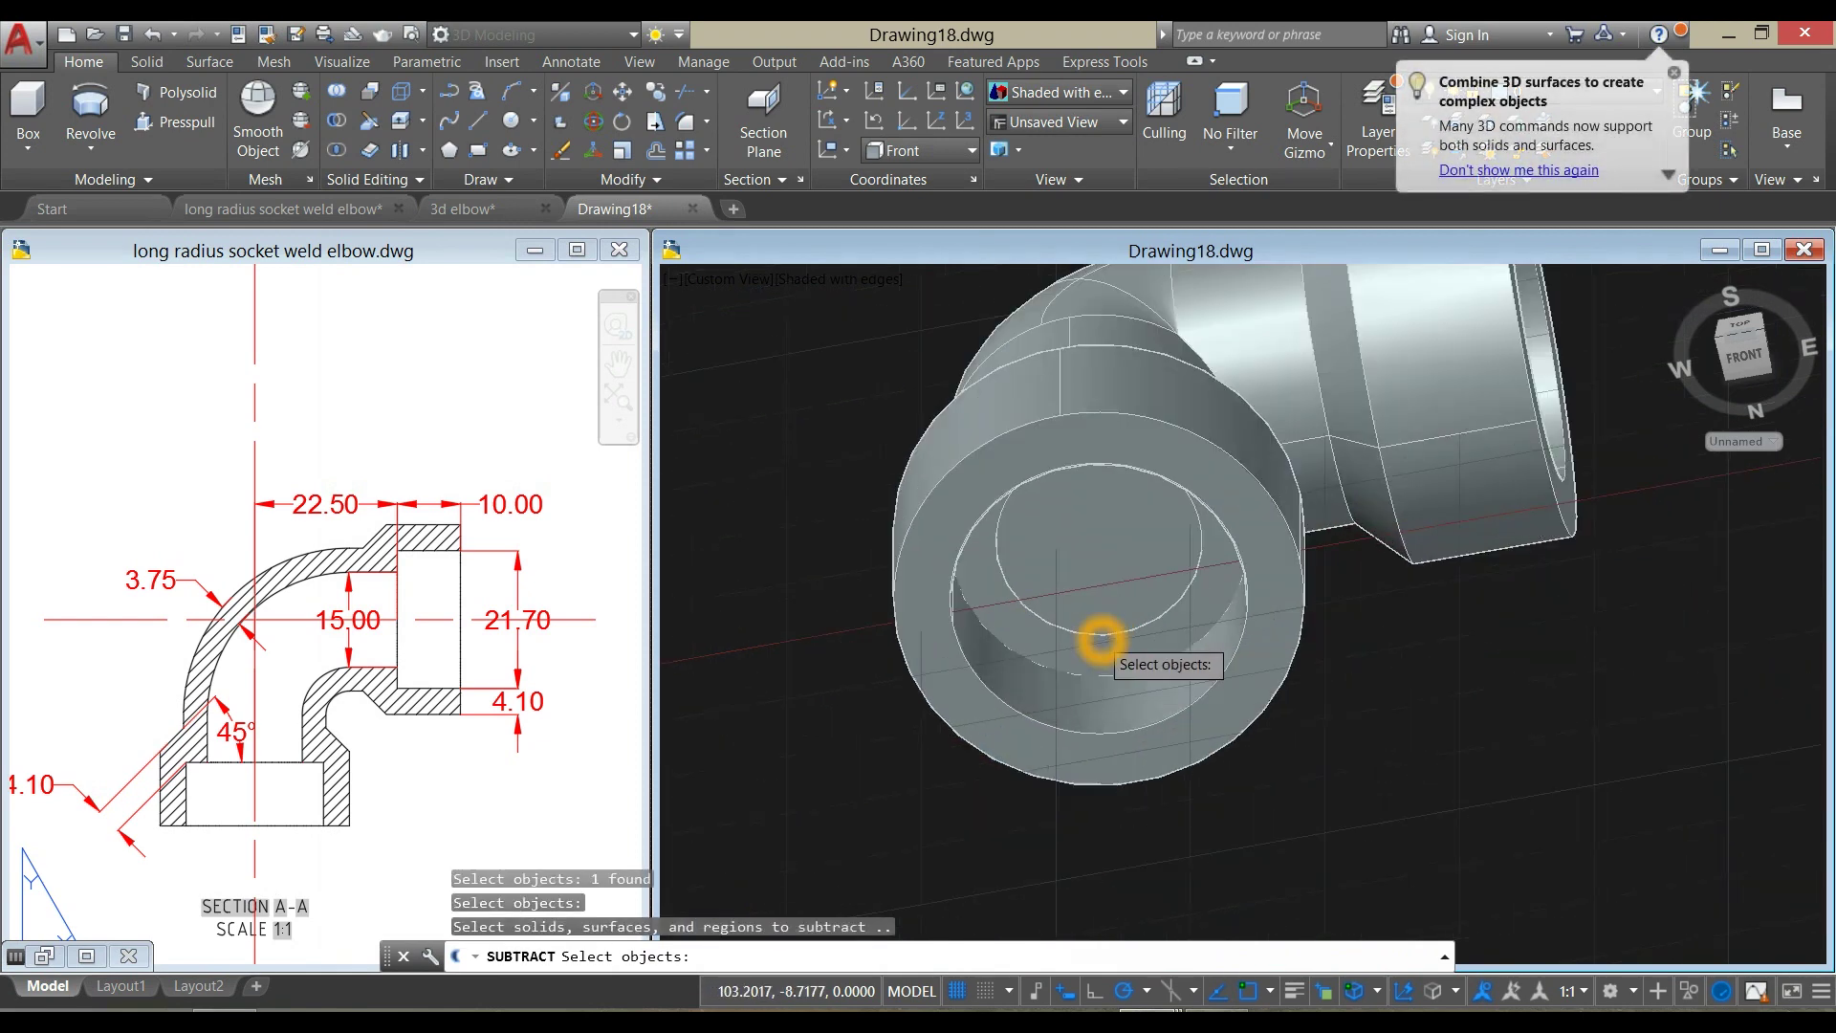
click(1106, 535)
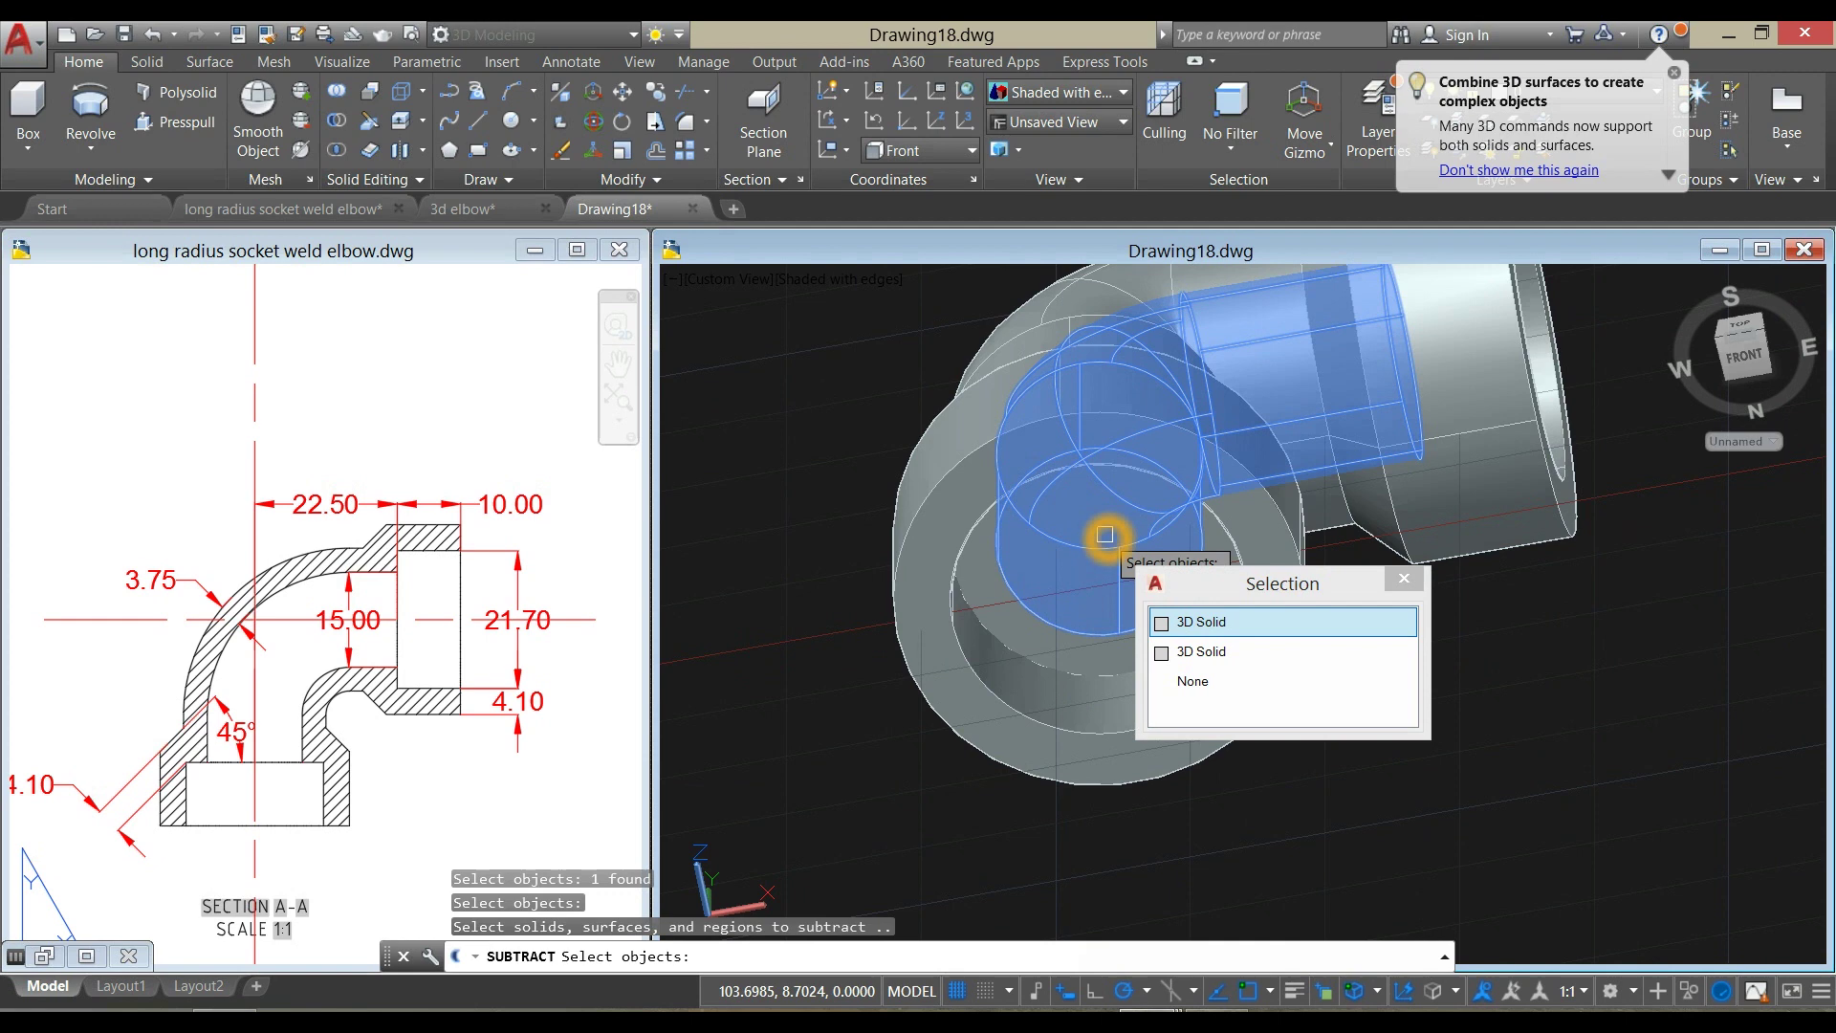
right_click(889, 392)
scroll(890, 392, down, 3)
shift+middle_drag(890, 397, 992, 414)
middle_drag(934, 550, 987, 627)
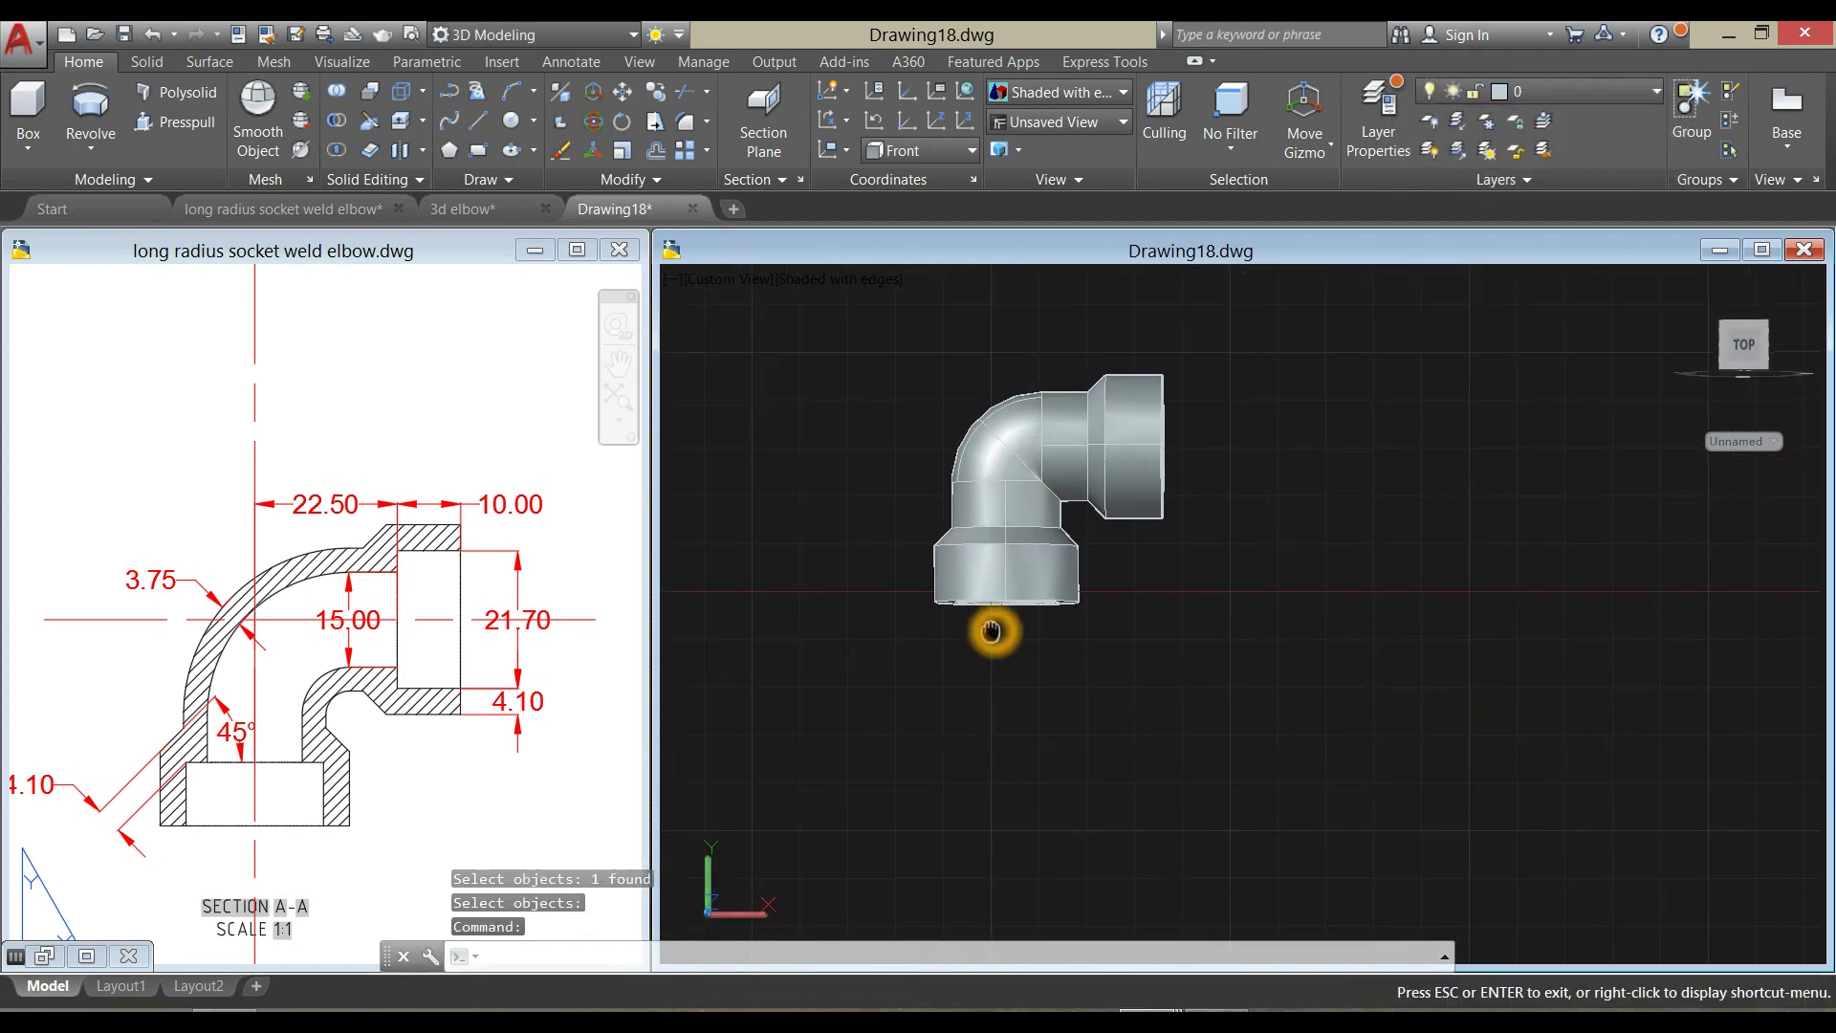
scroll(1002, 598, down, 2)
scroll(1017, 605, up, 2)
click(1045, 472)
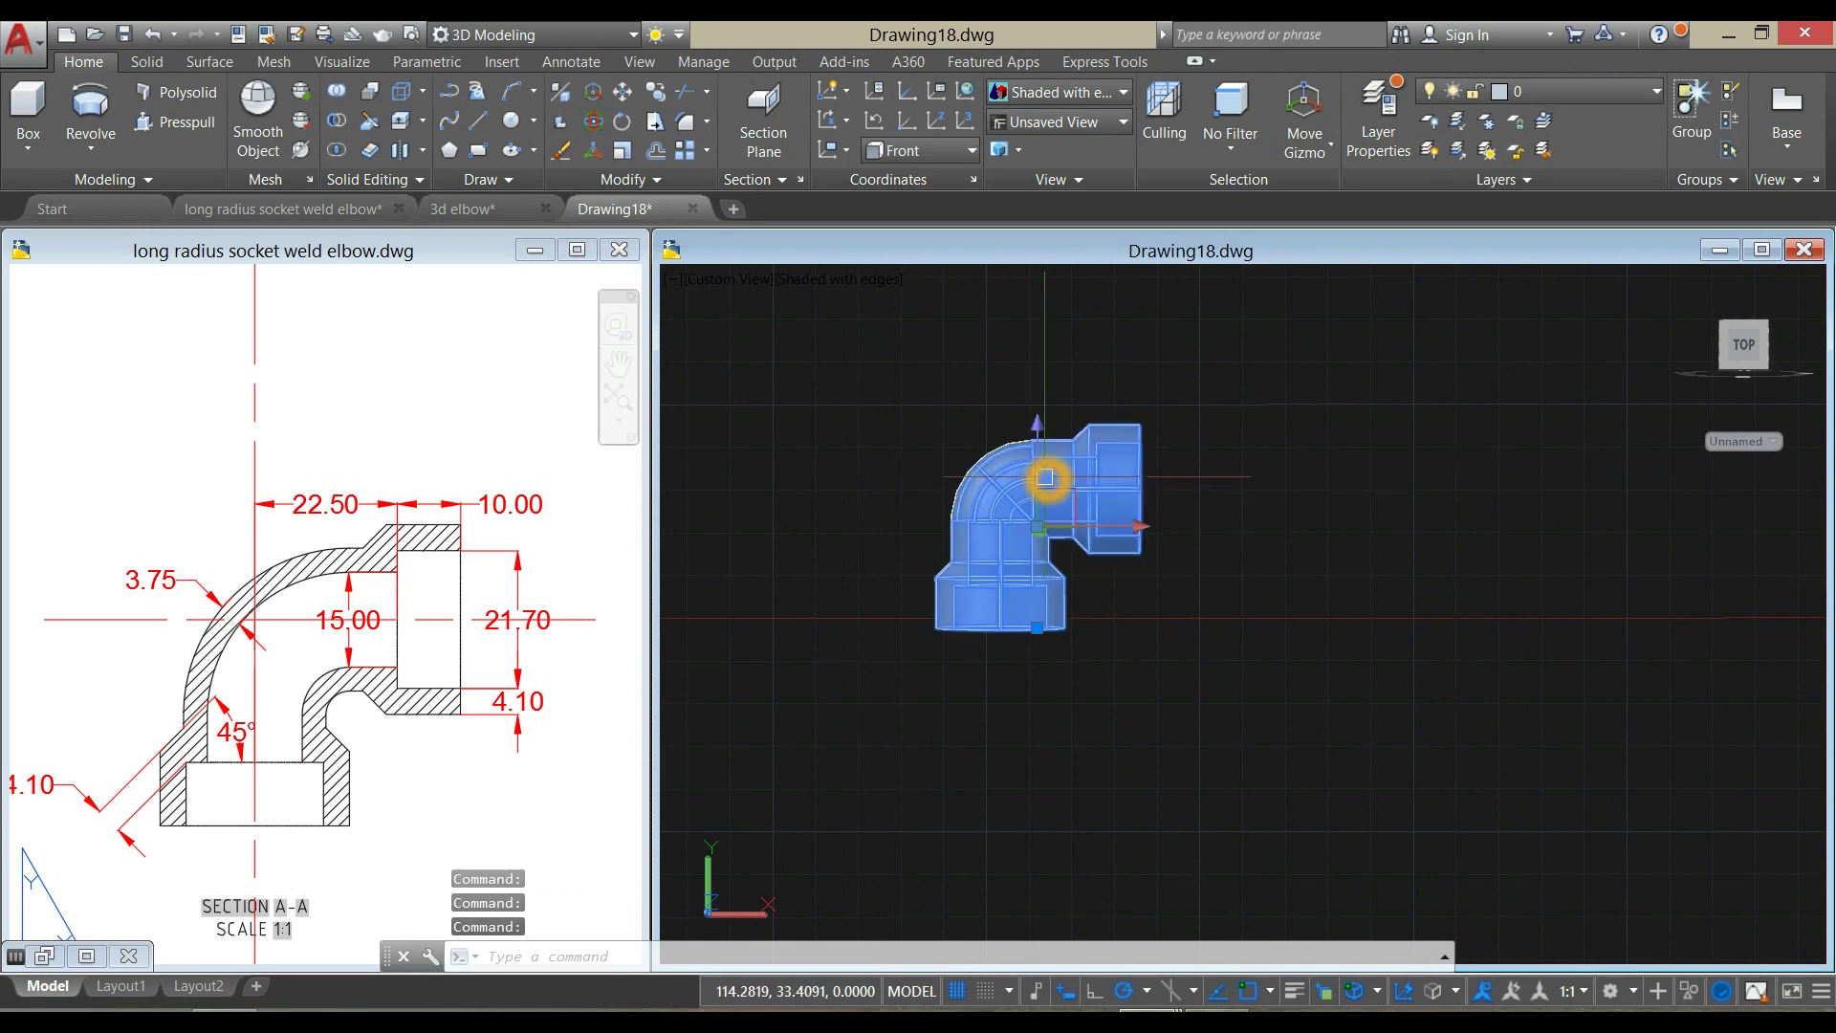
Start an accidental move of the elbow, cancel it, and reselect the elbow
right_click(1128, 388)
click(1181, 537)
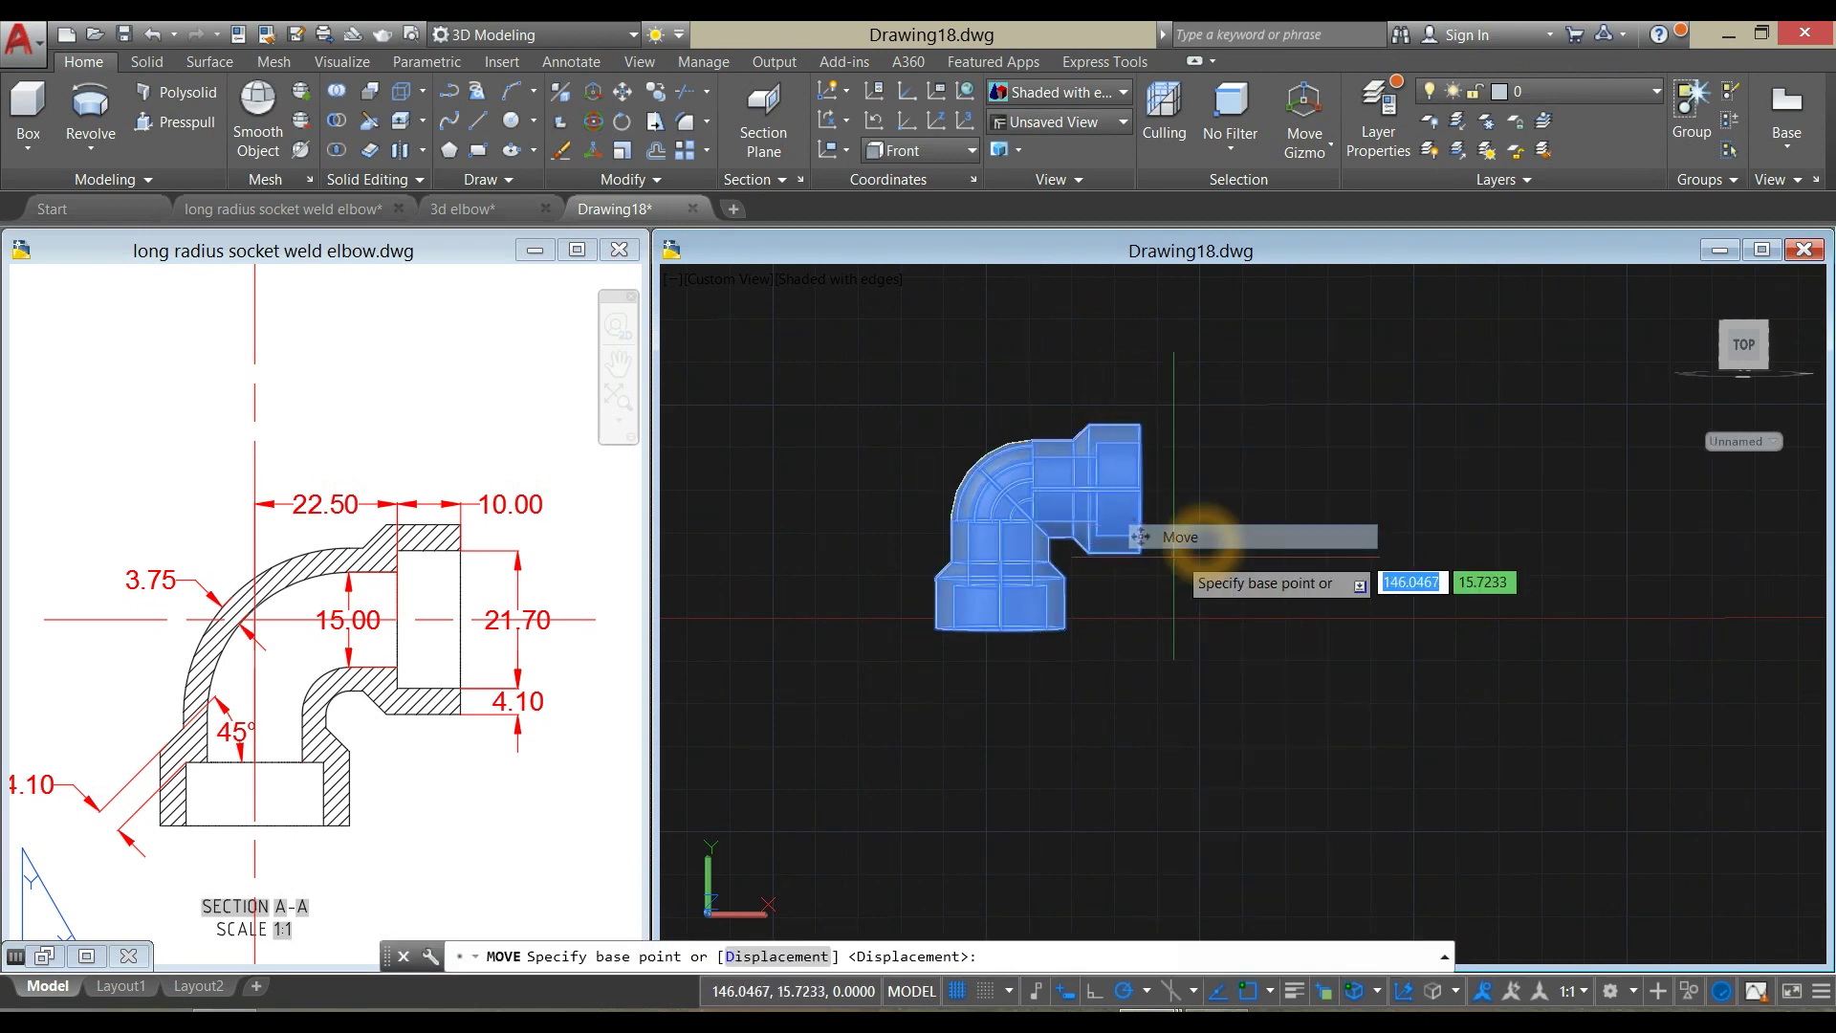
click(1166, 562)
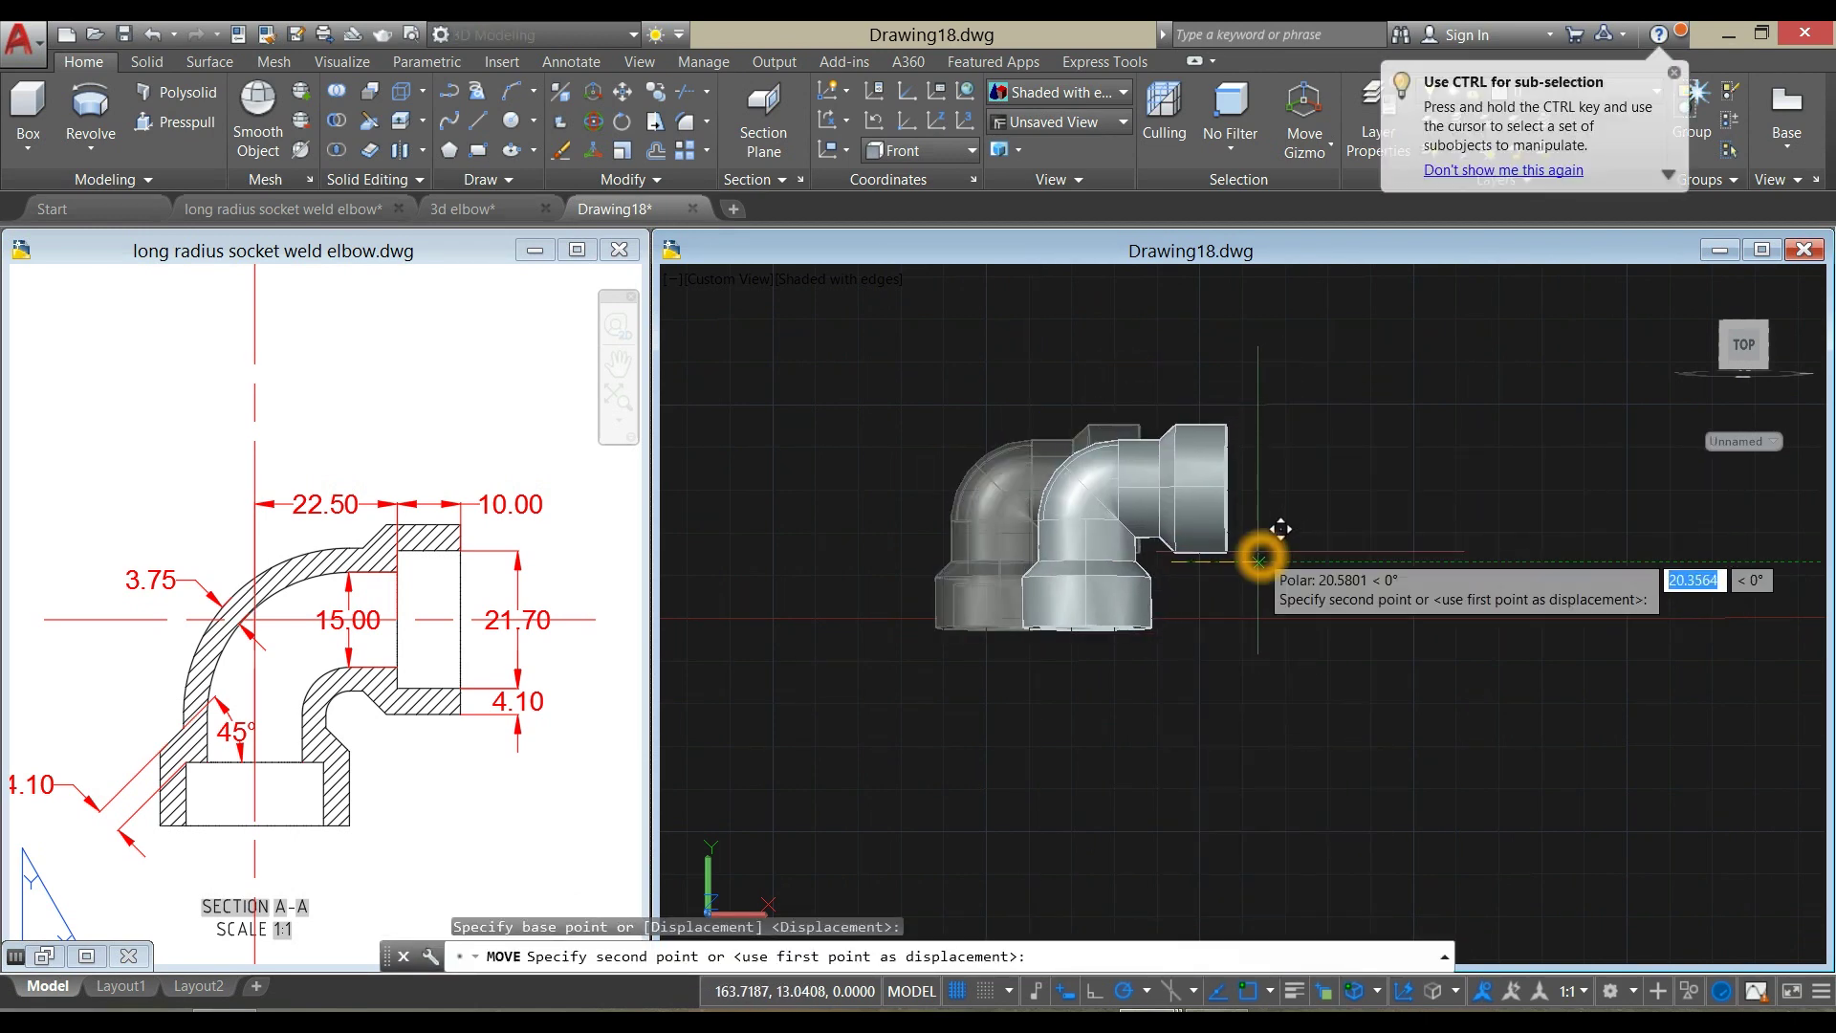
key(Escape)
right_click(1120, 507)
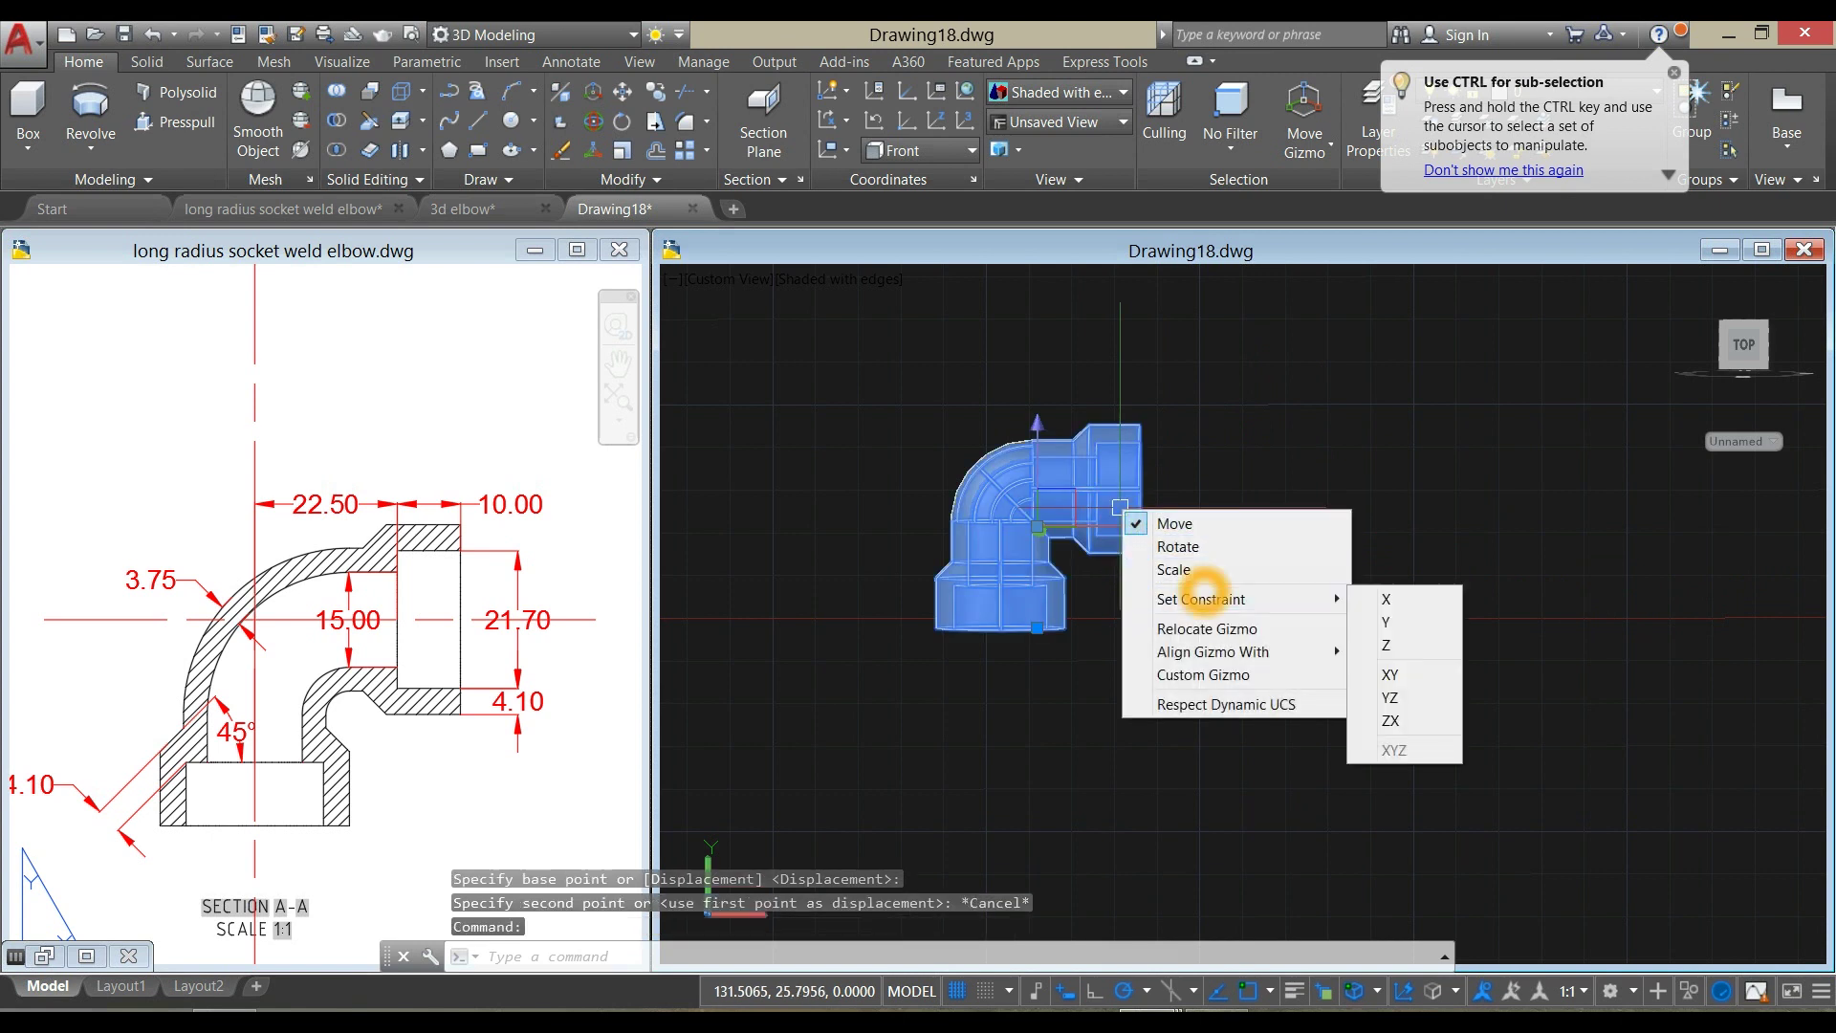
click(1184, 438)
key(Escape)
click(1140, 448)
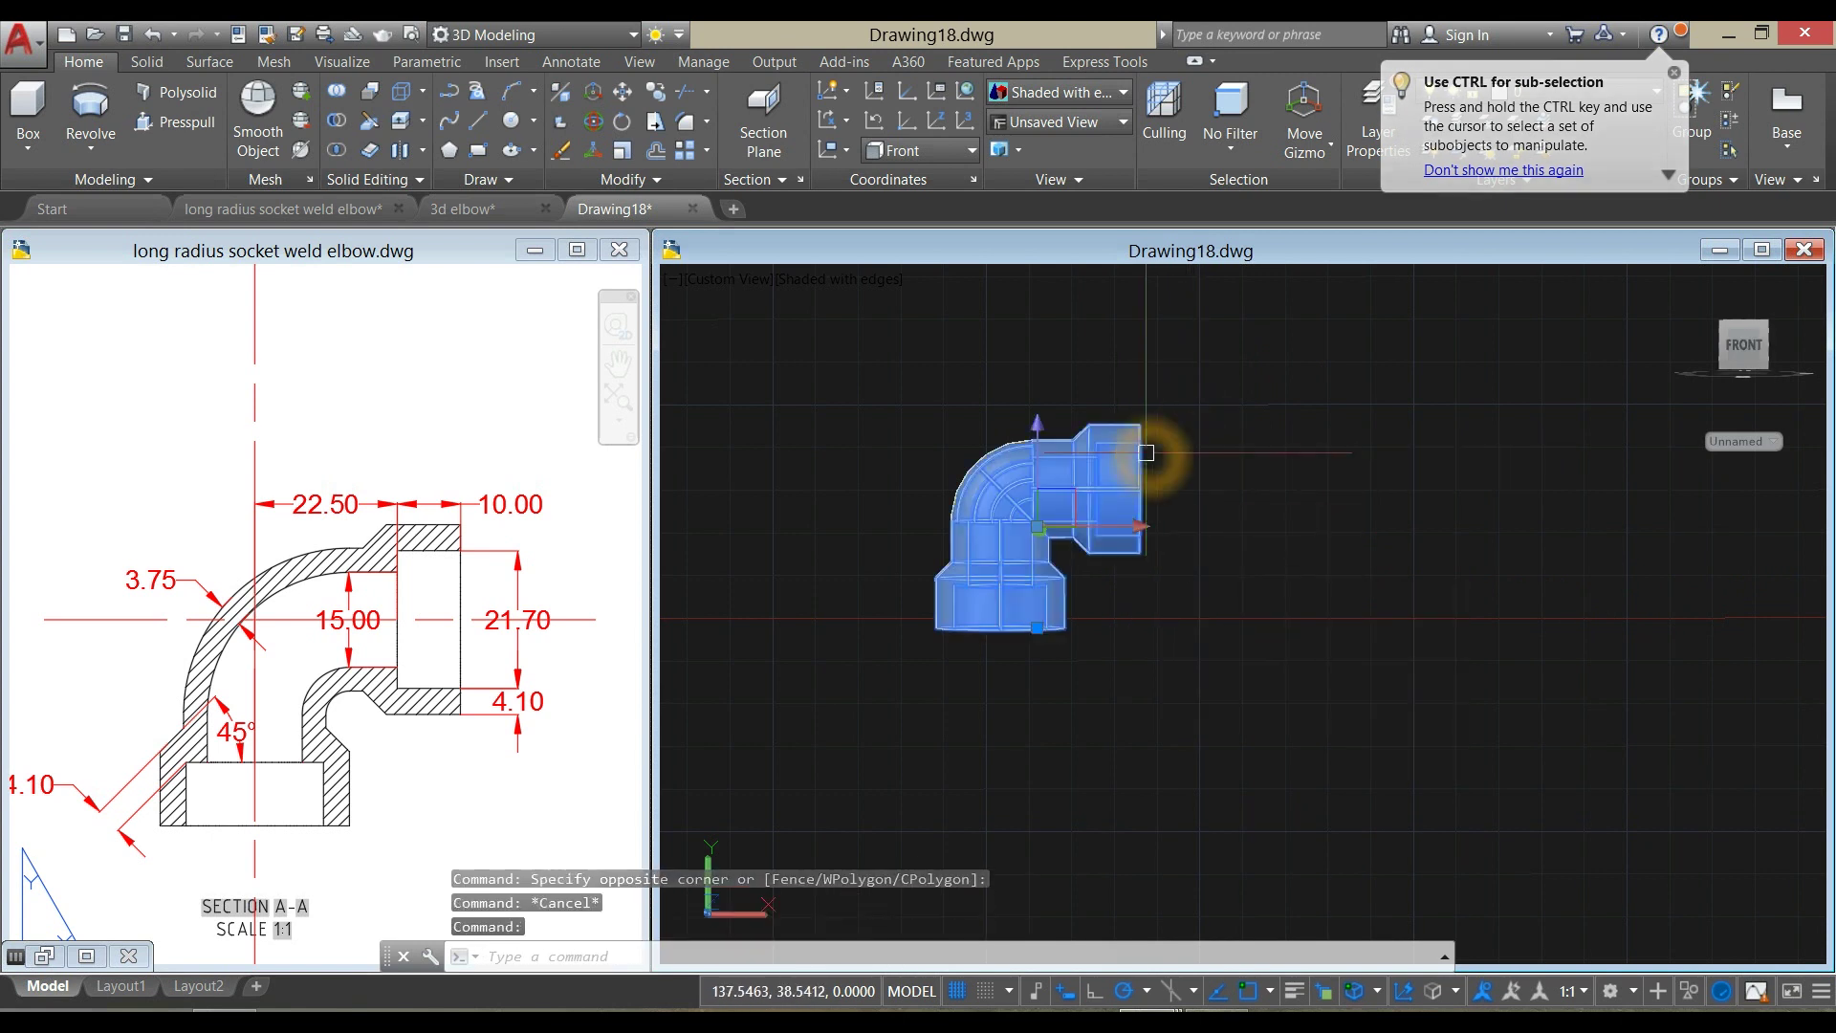
Copy the elbow to a point on its right and switch to the Top view
right_click(1192, 408)
click(1275, 580)
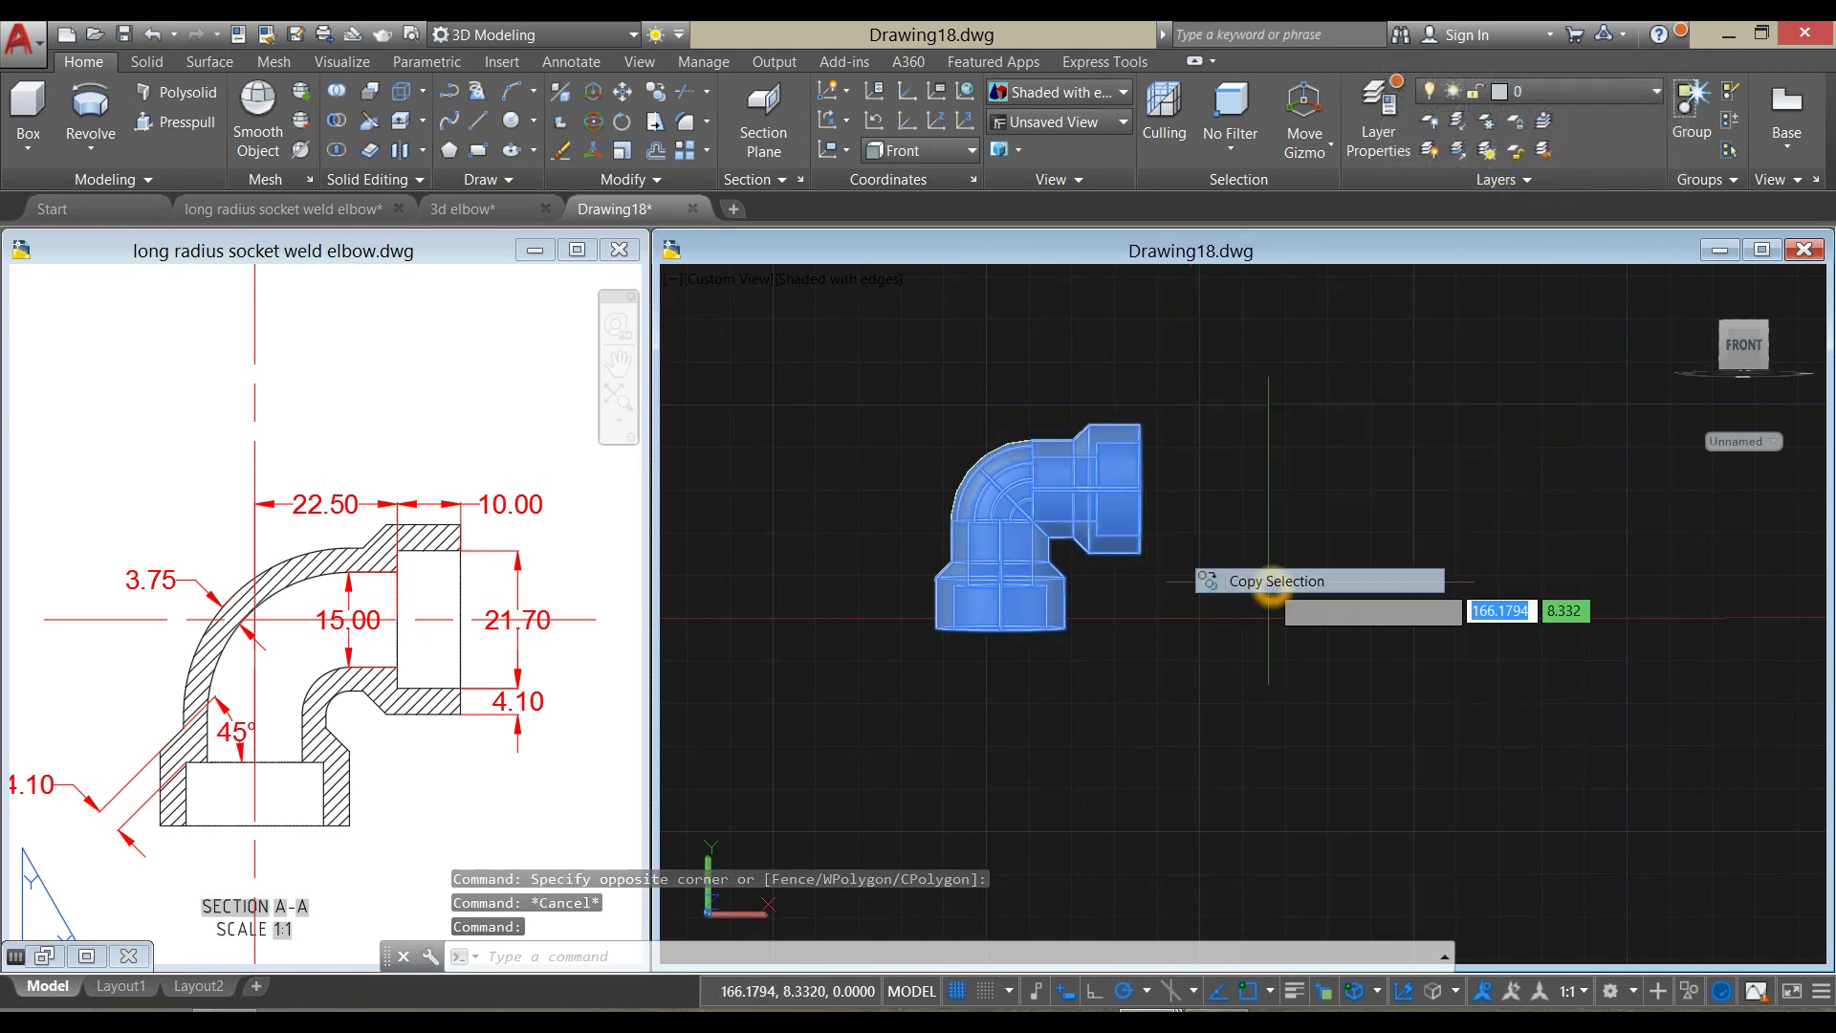
click(1153, 581)
click(1438, 594)
right_click(1463, 525)
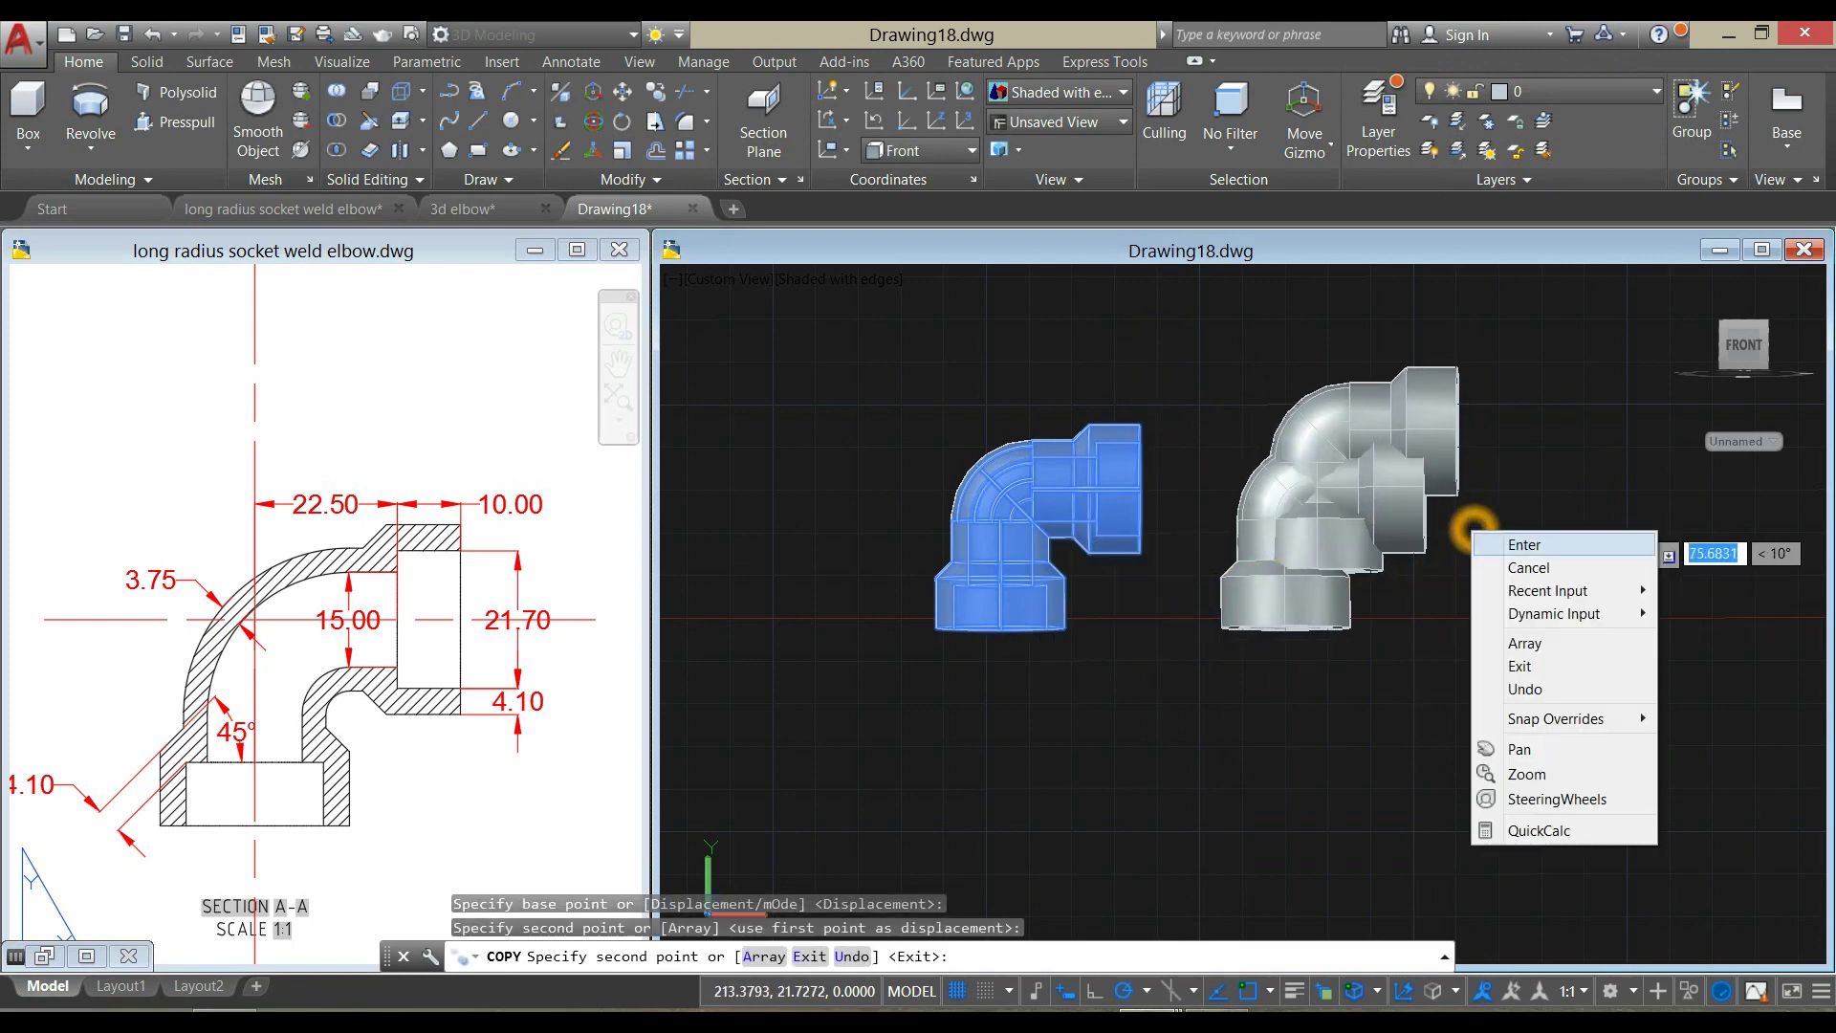
click(1511, 537)
click(712, 280)
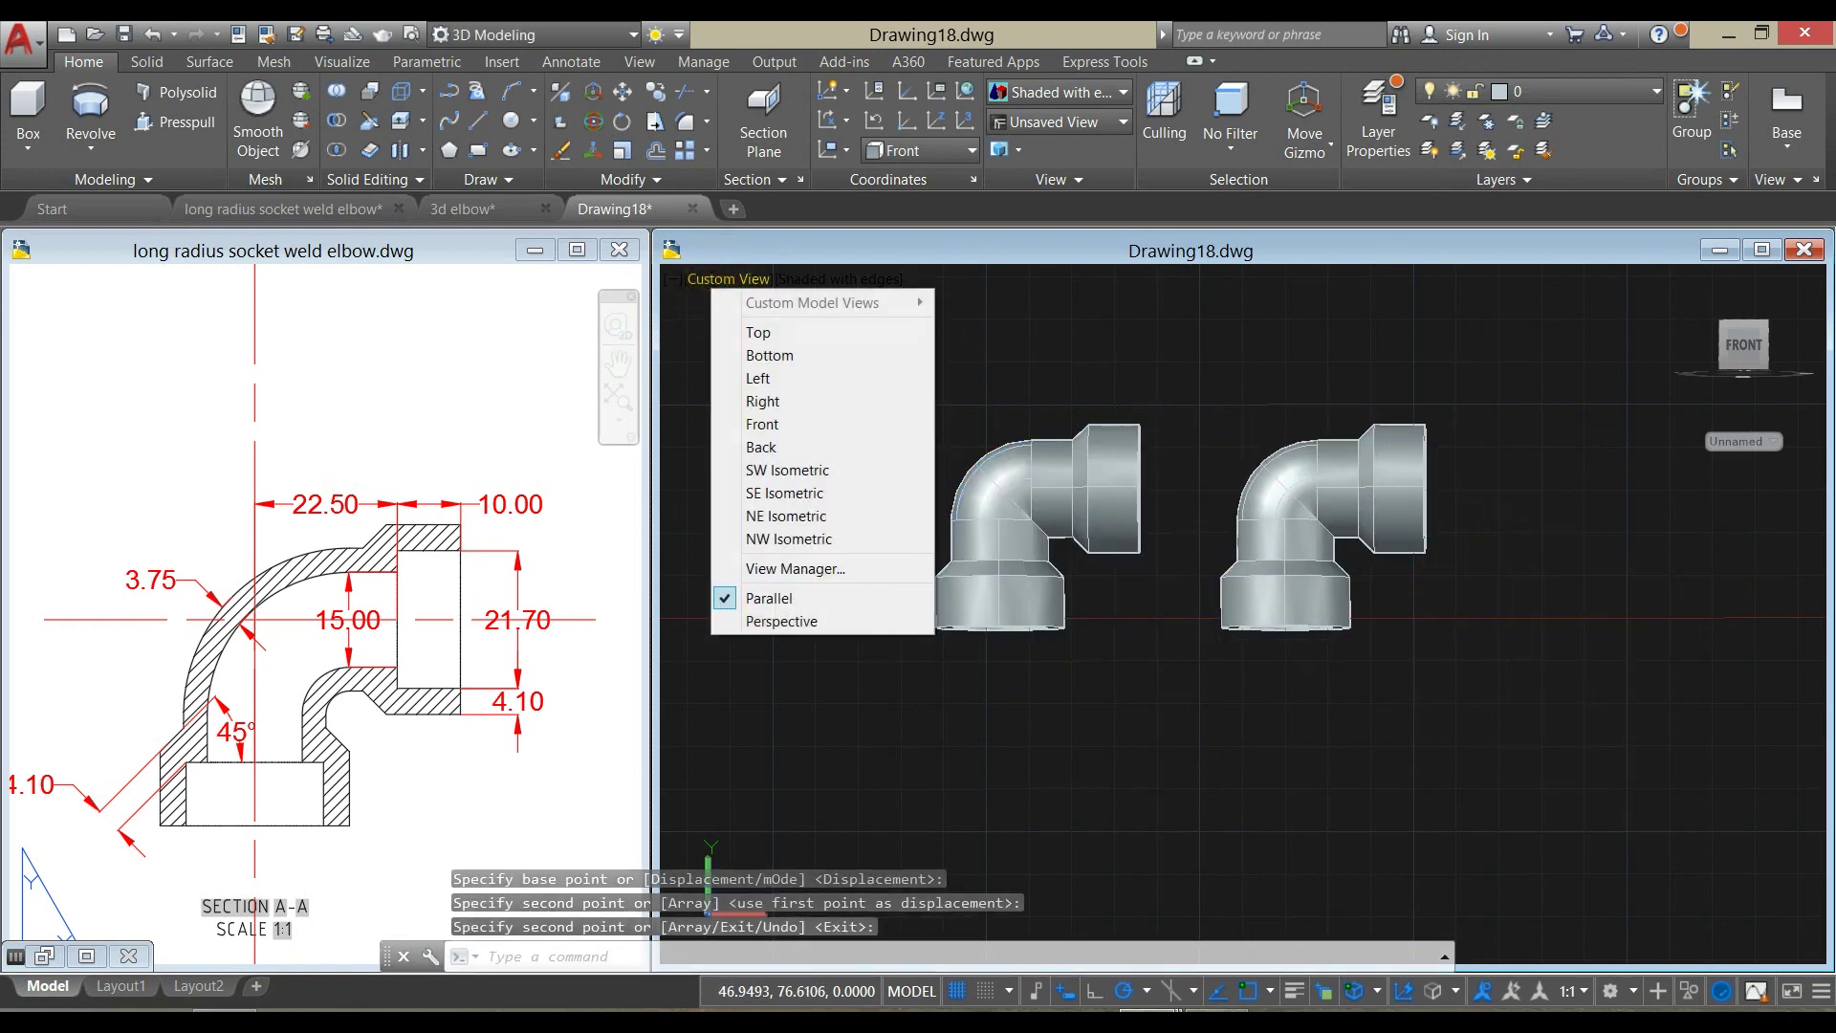
click(756, 332)
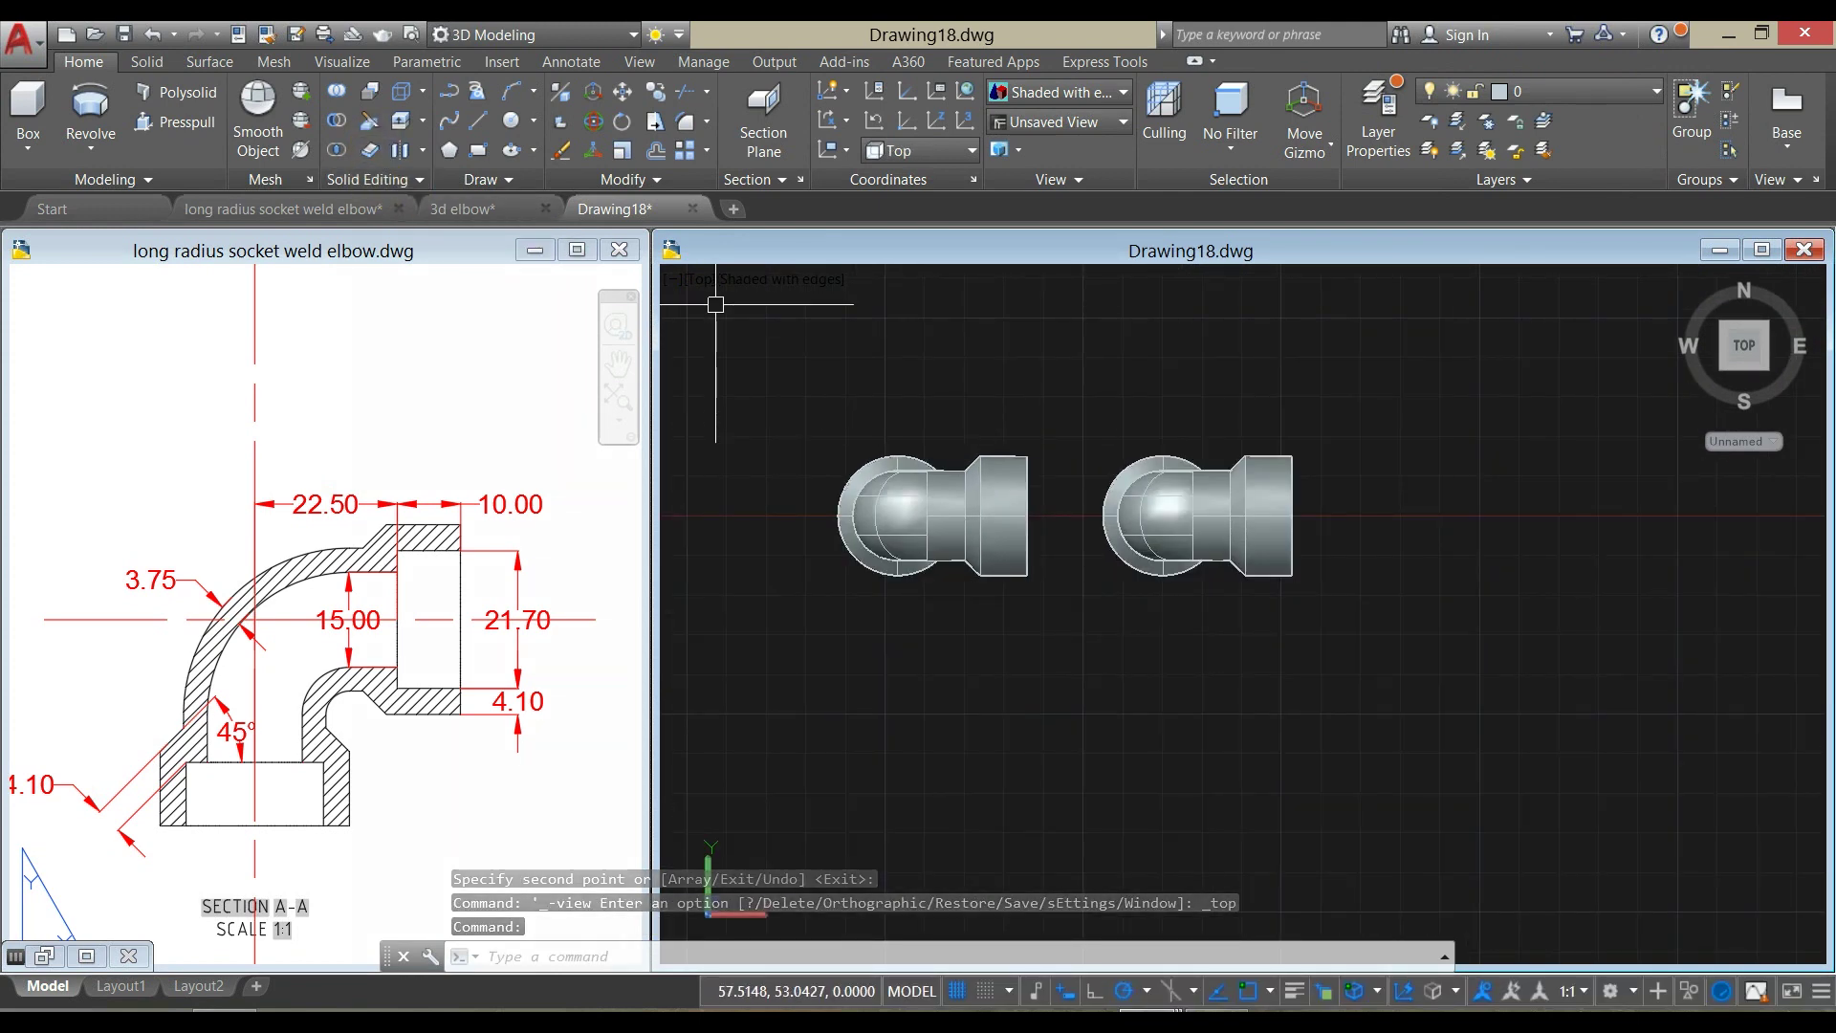
Slice the right elbow copy from its quadrant along the 180° line, keeping the upper half
click(369, 124)
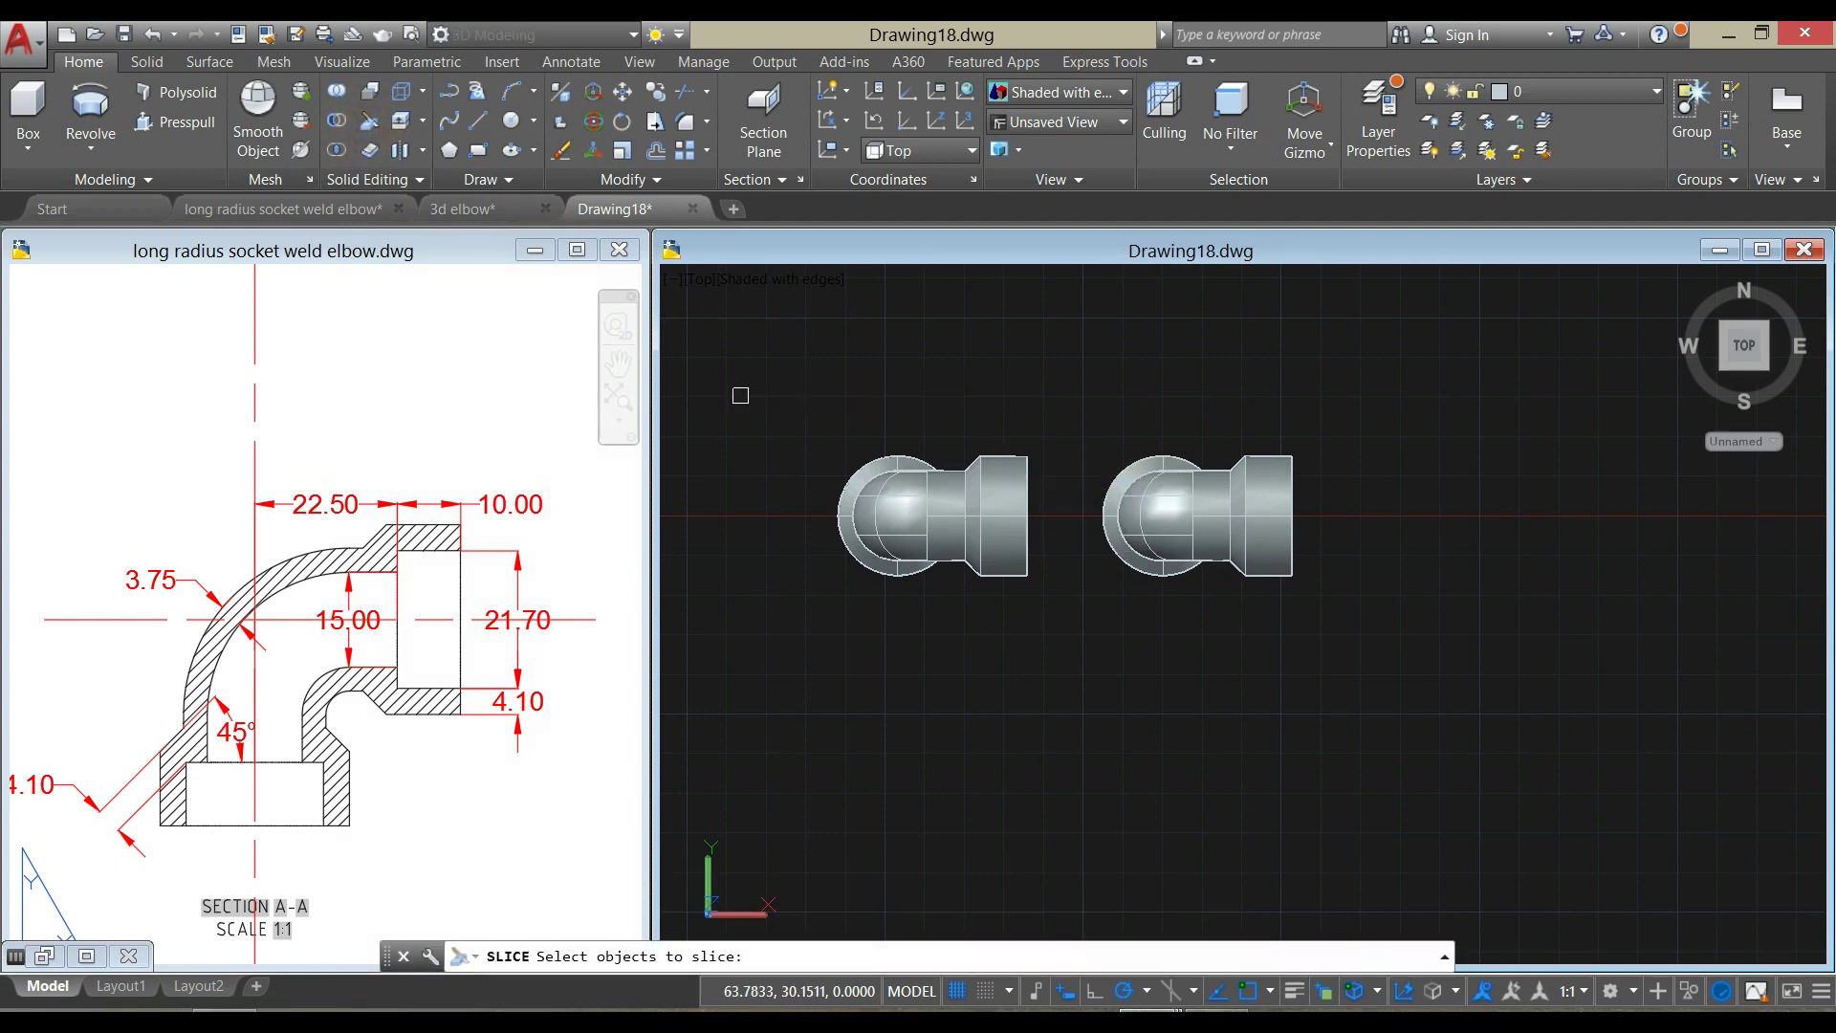
click(1161, 513)
right_click(1214, 389)
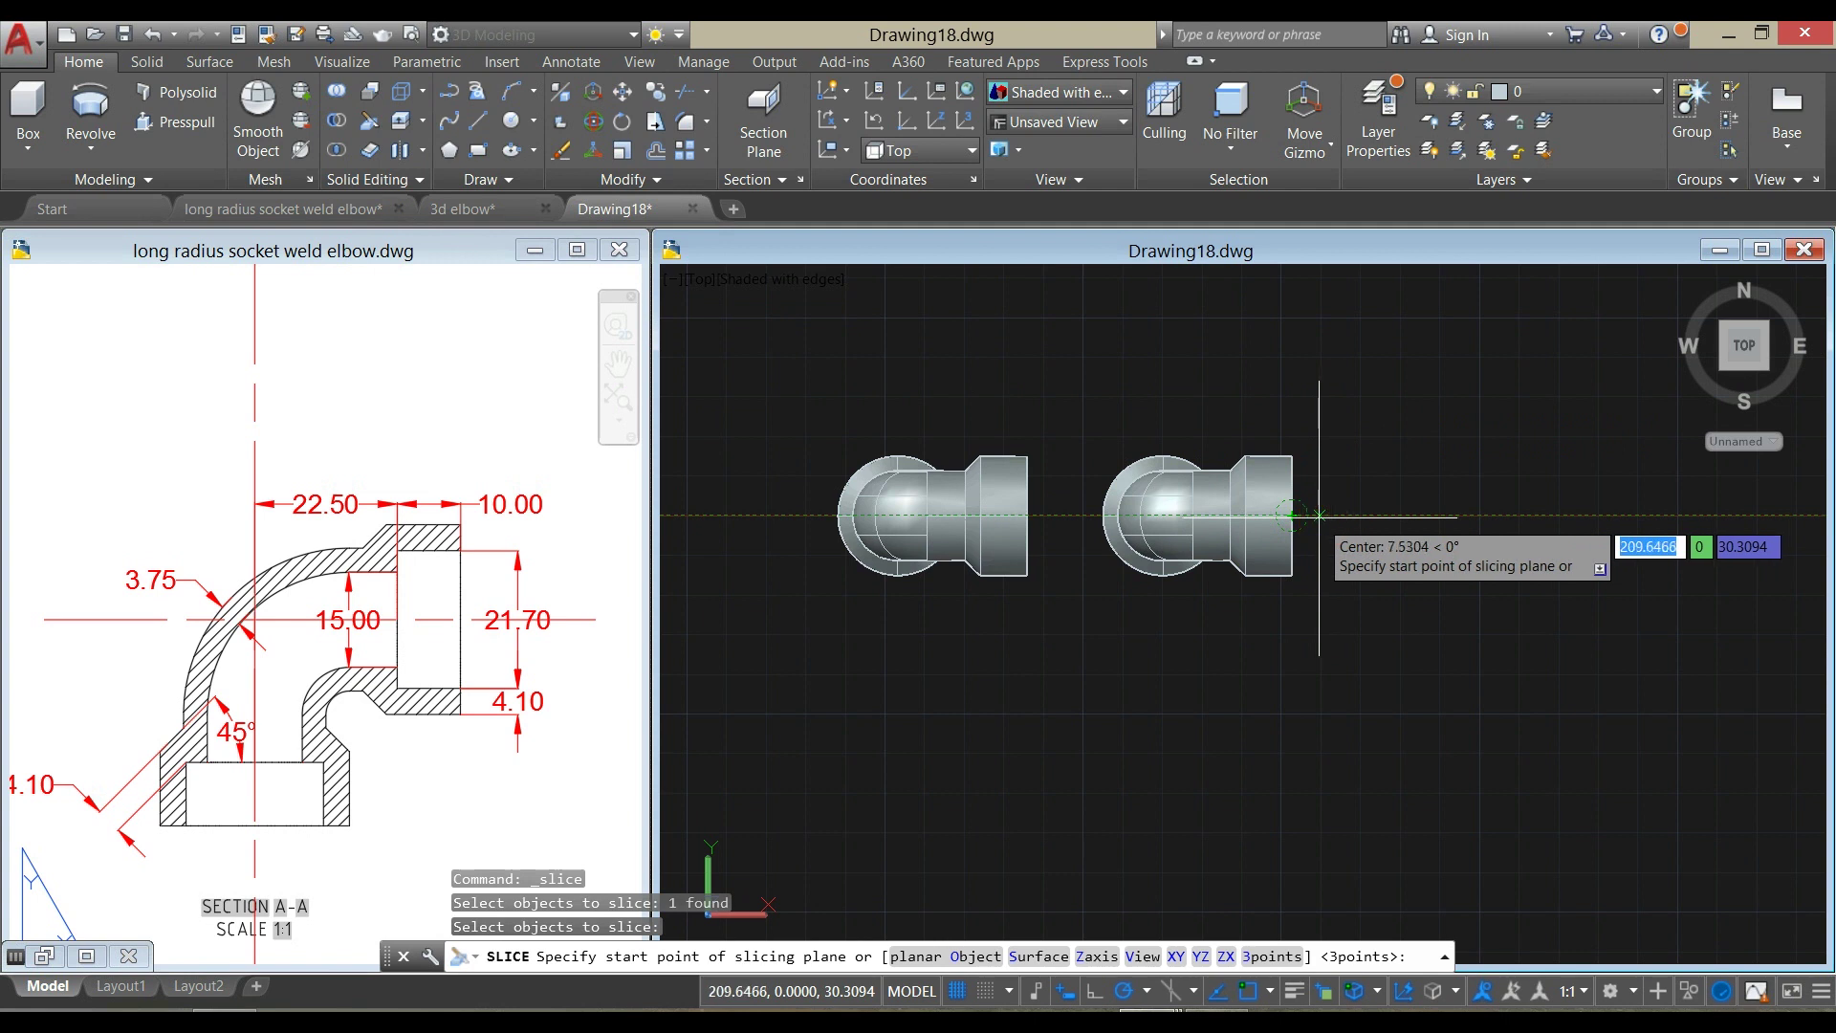
scroll(1295, 522, up, 3)
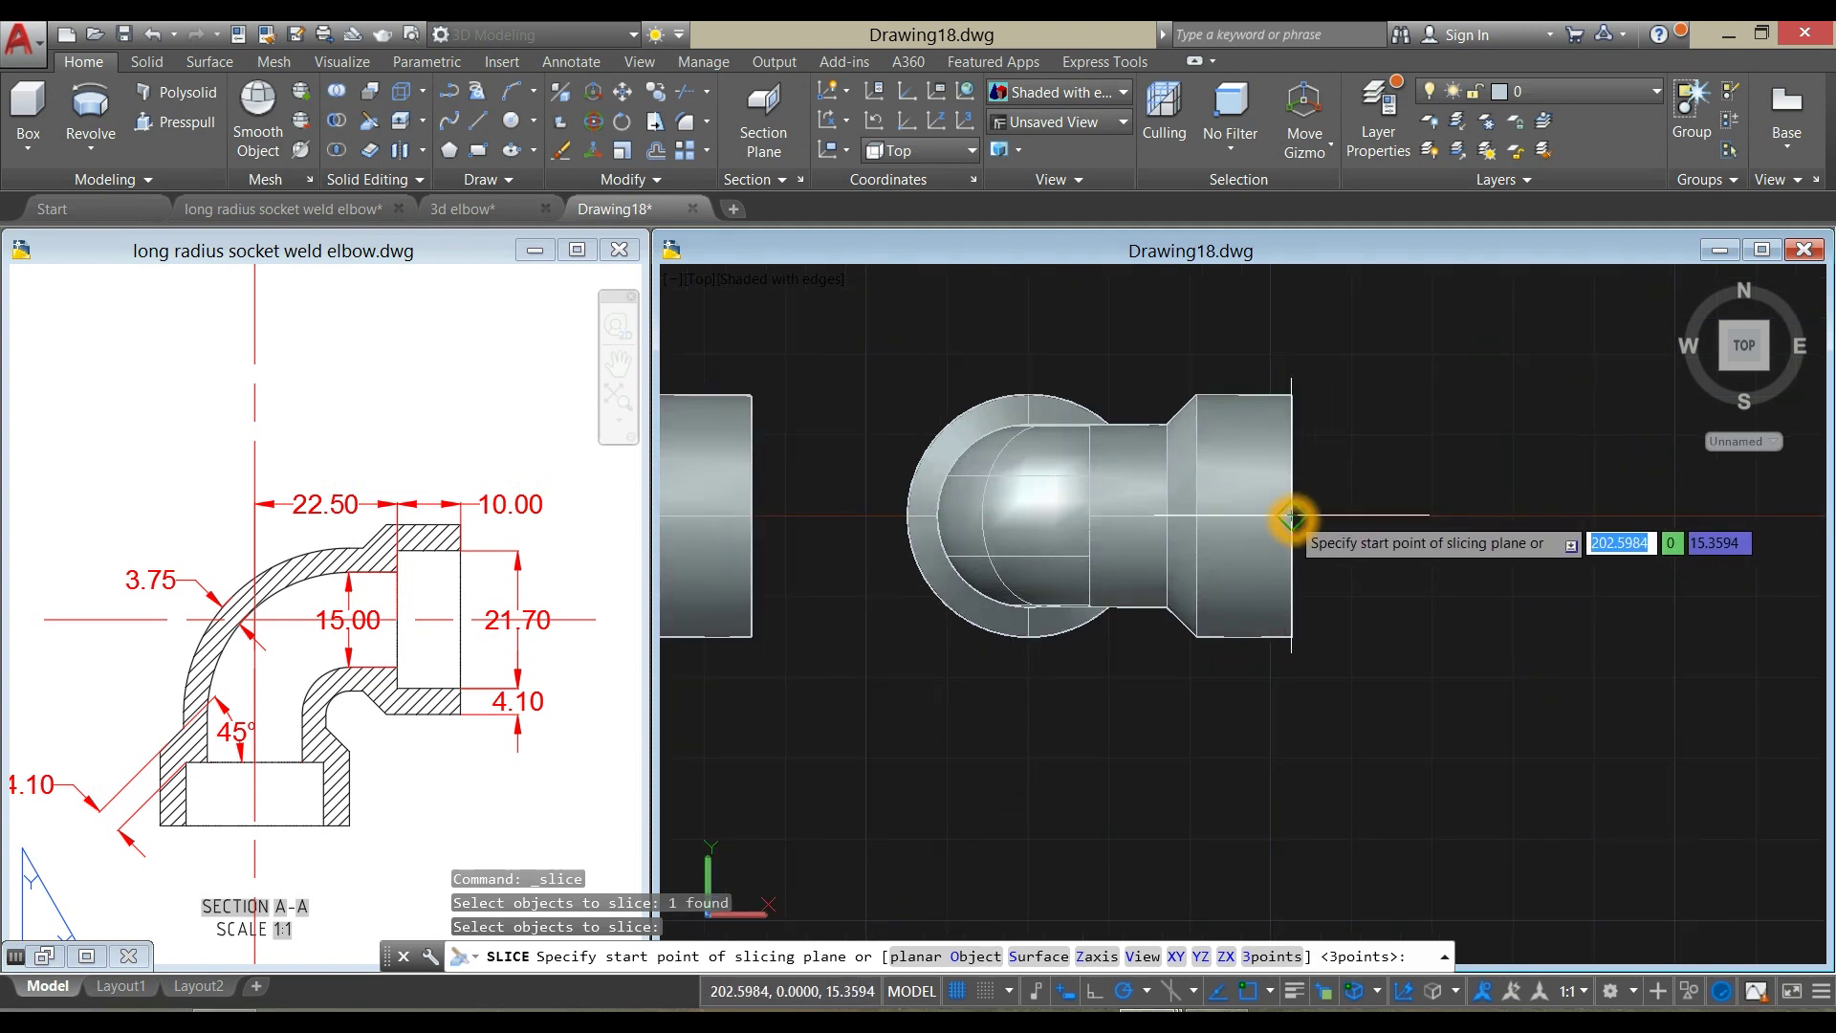
click(1292, 518)
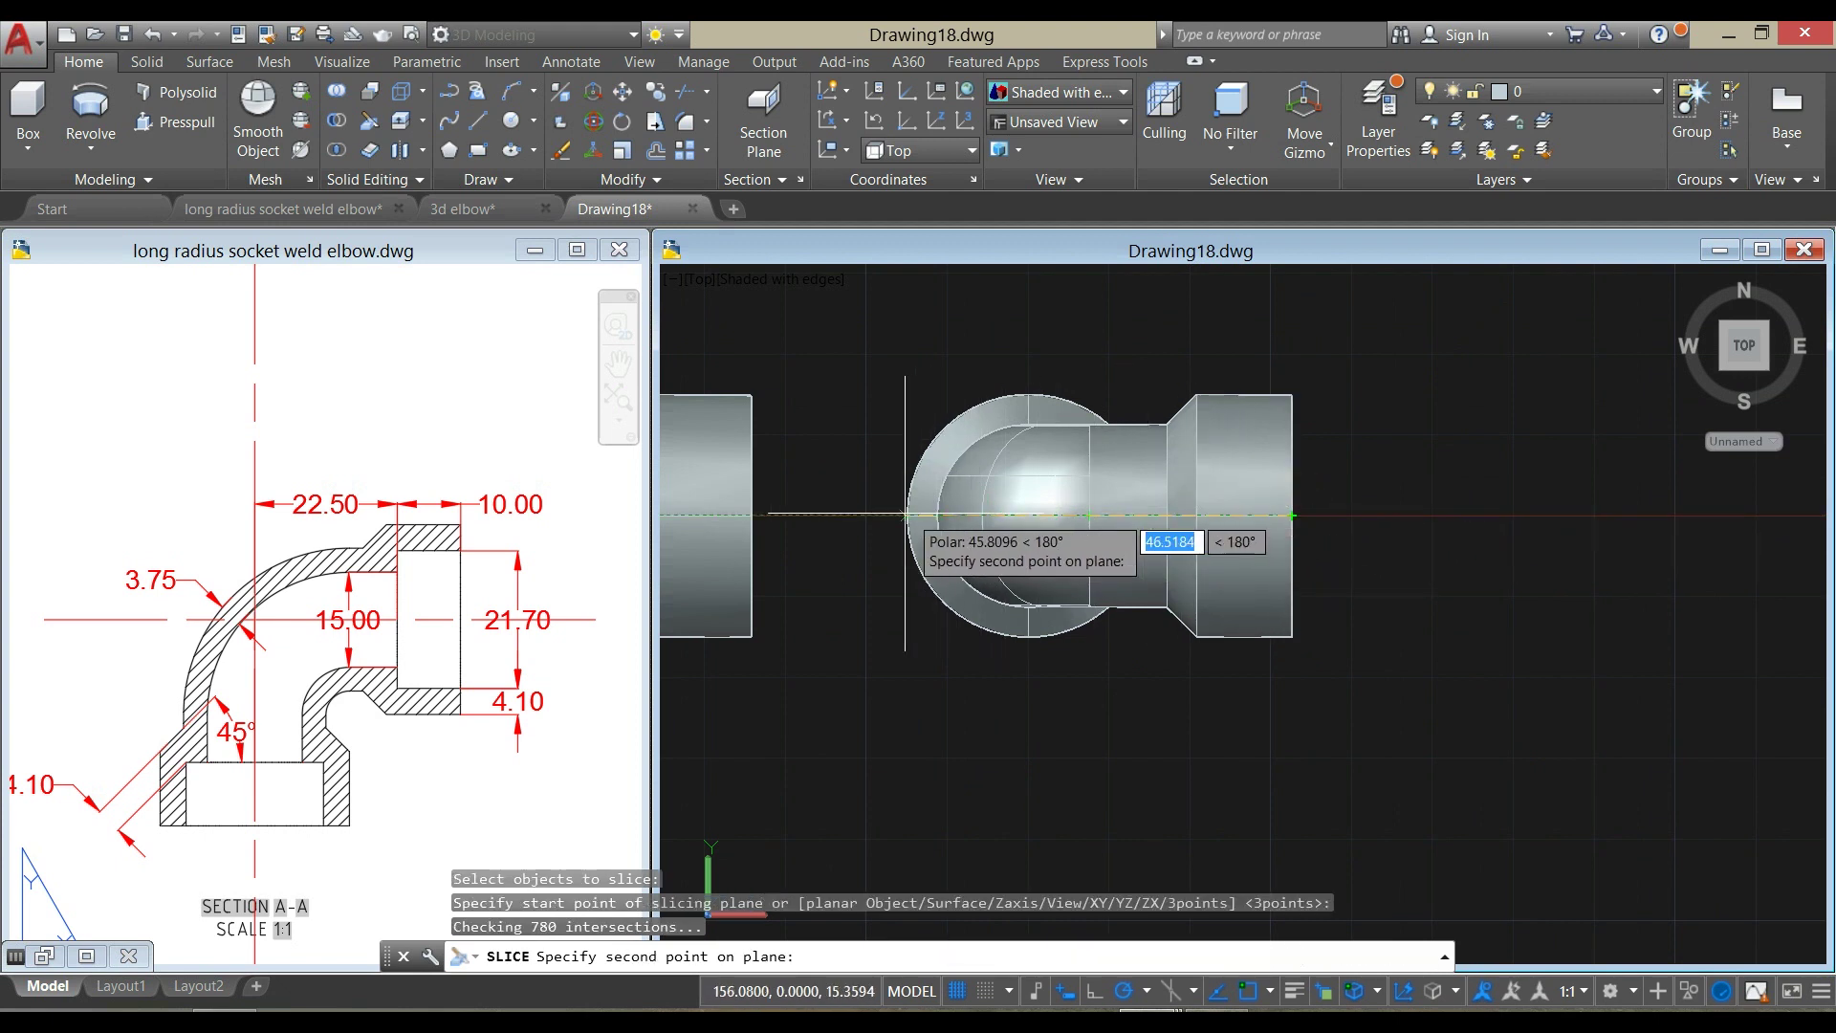
click(845, 517)
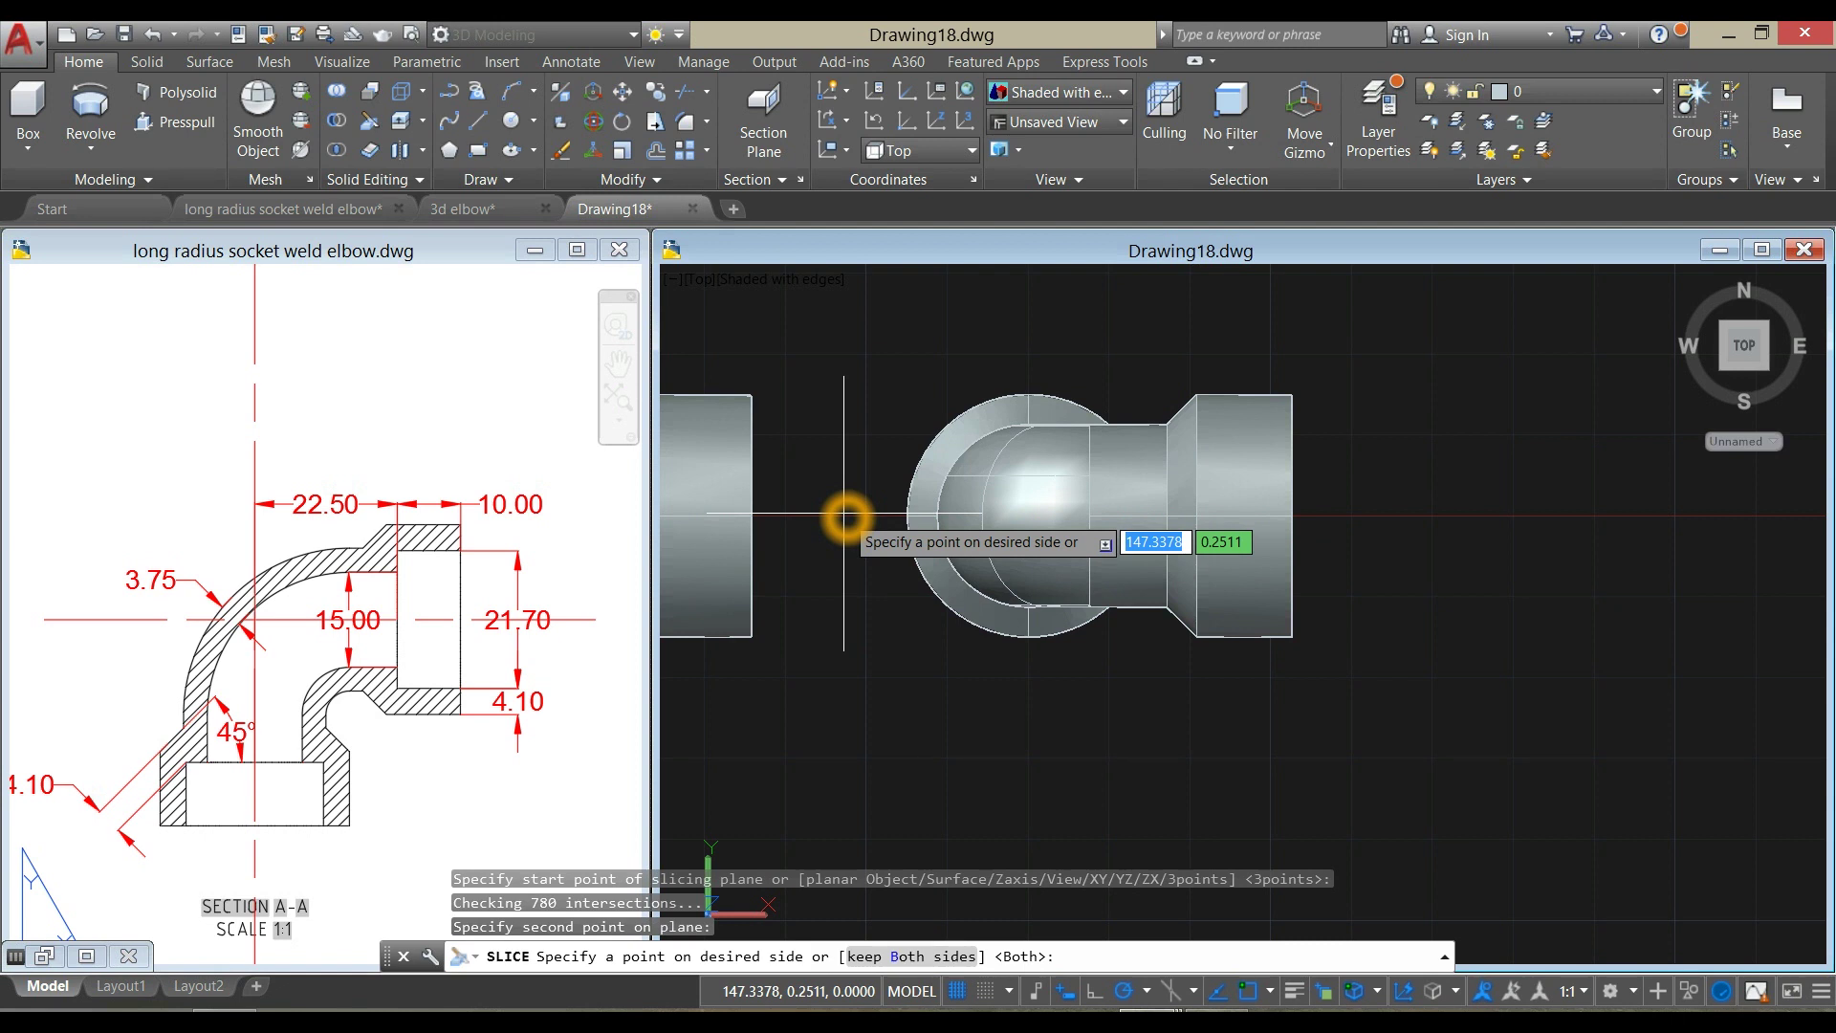
click(1344, 373)
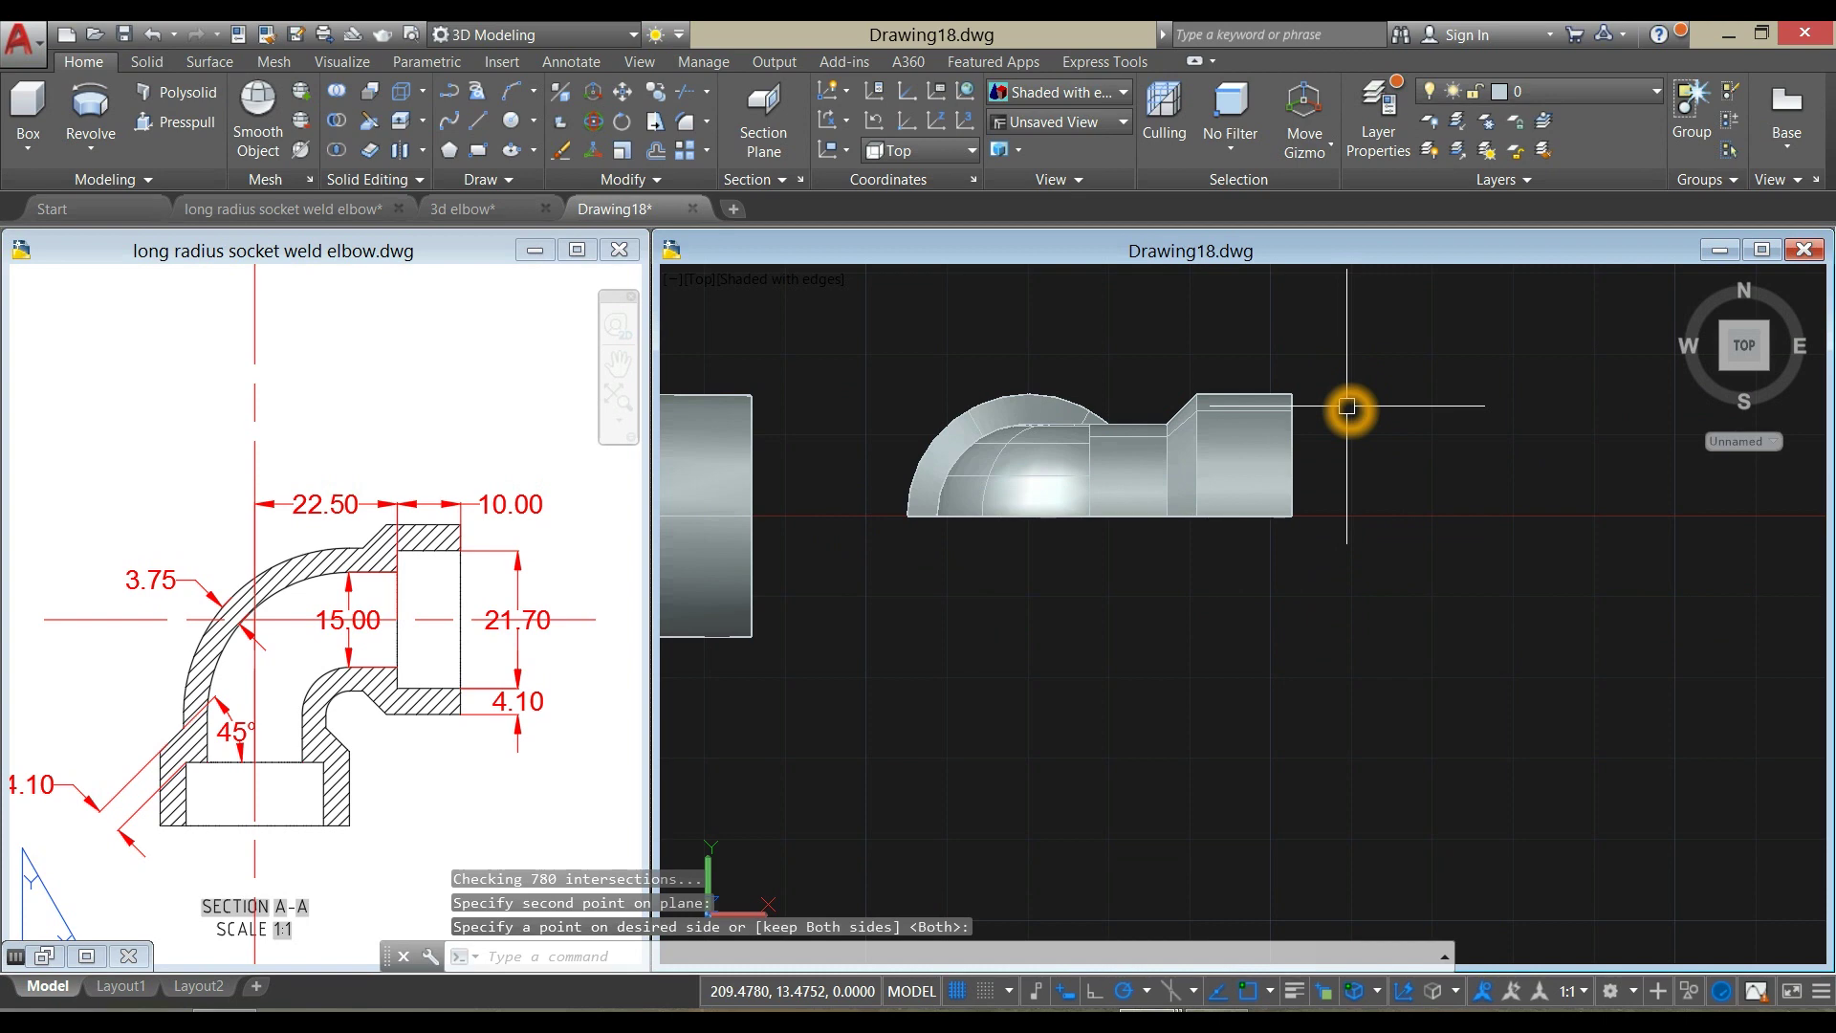
scroll(1347, 406, down, 3)
shift+middle_drag(1352, 418, 1056, 589)
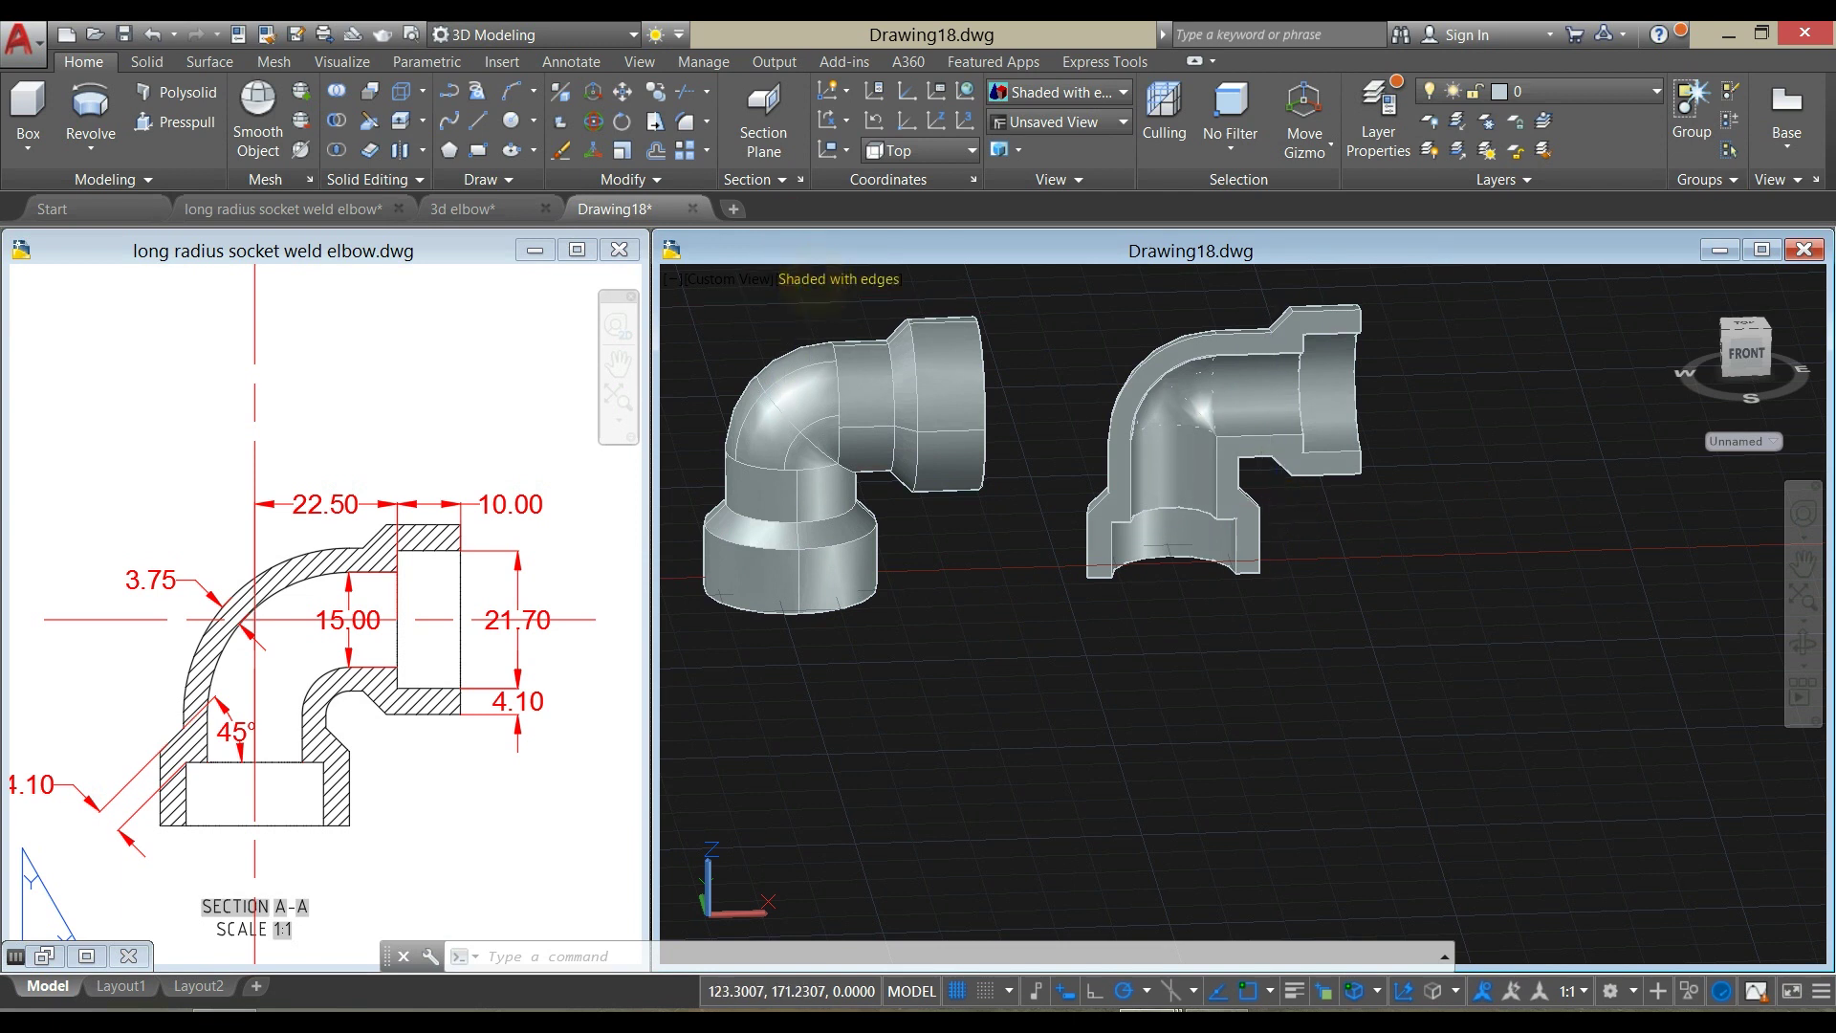
Switch to the Realistic visual style and open the Materials Browser with MATERIALS
click(839, 278)
click(1090, 398)
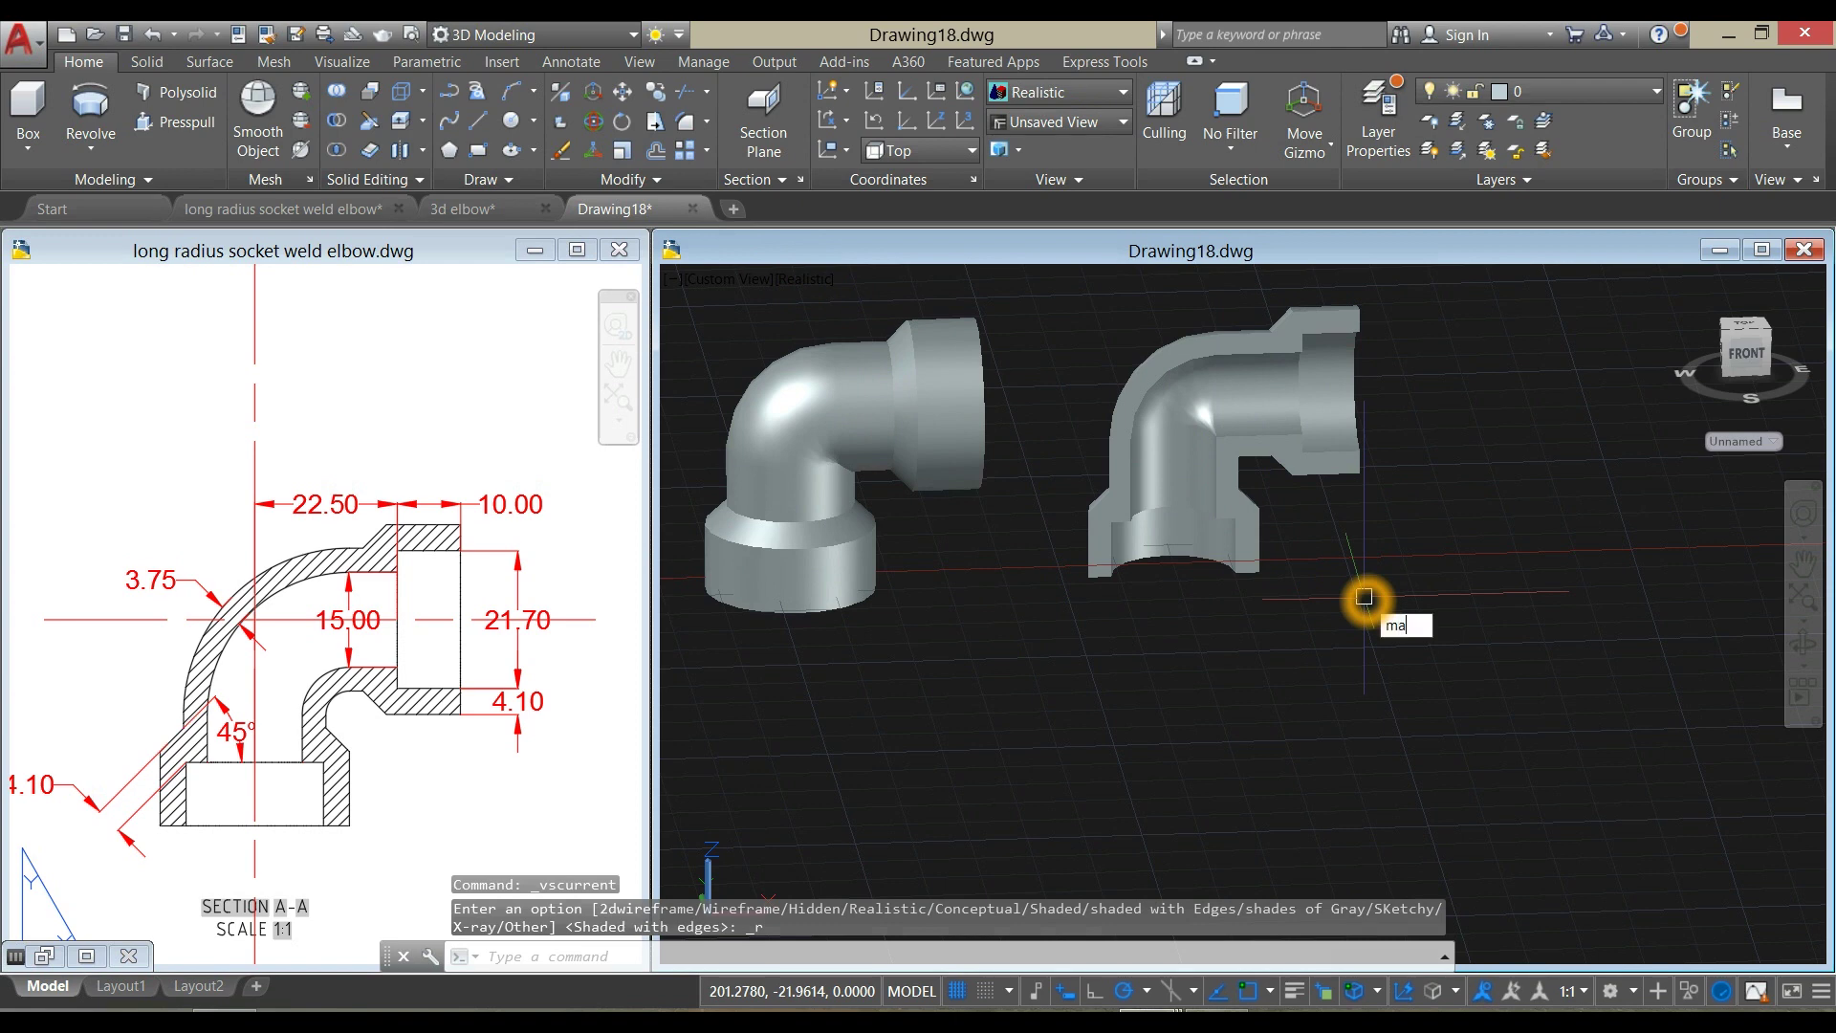
key(Return)
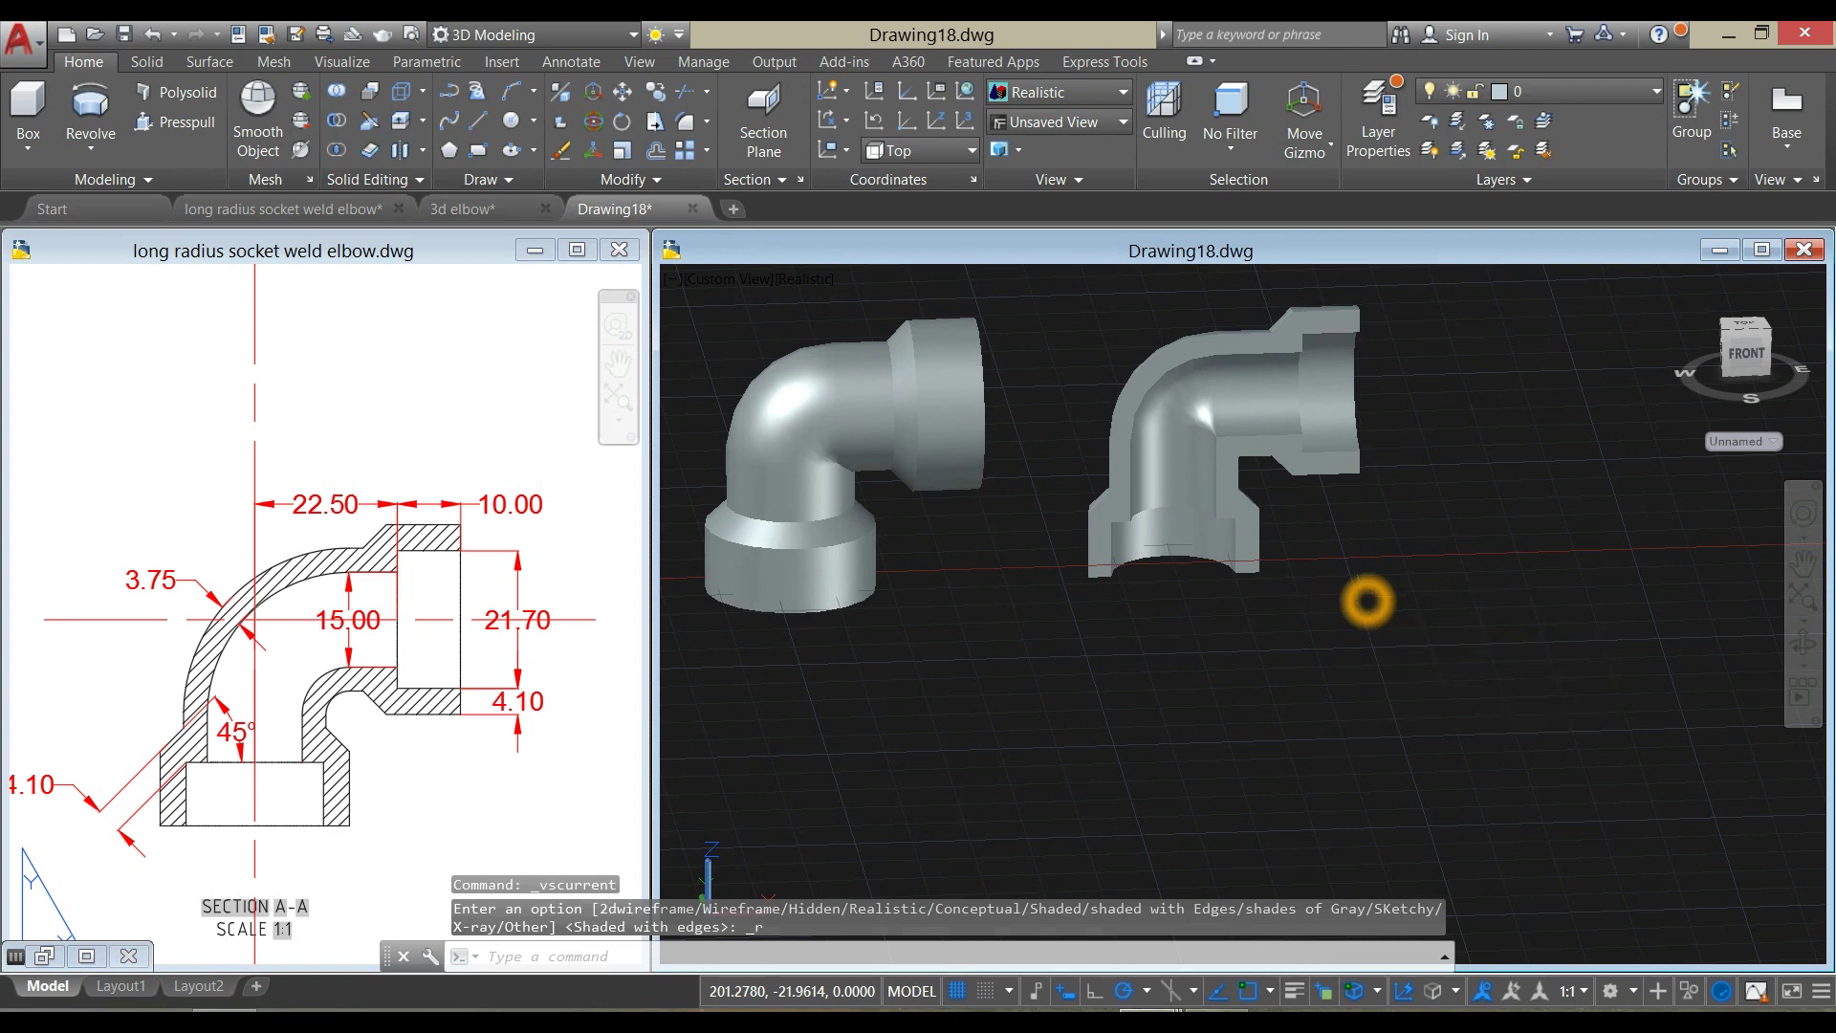
drag(1358, 598, 1387, 180)
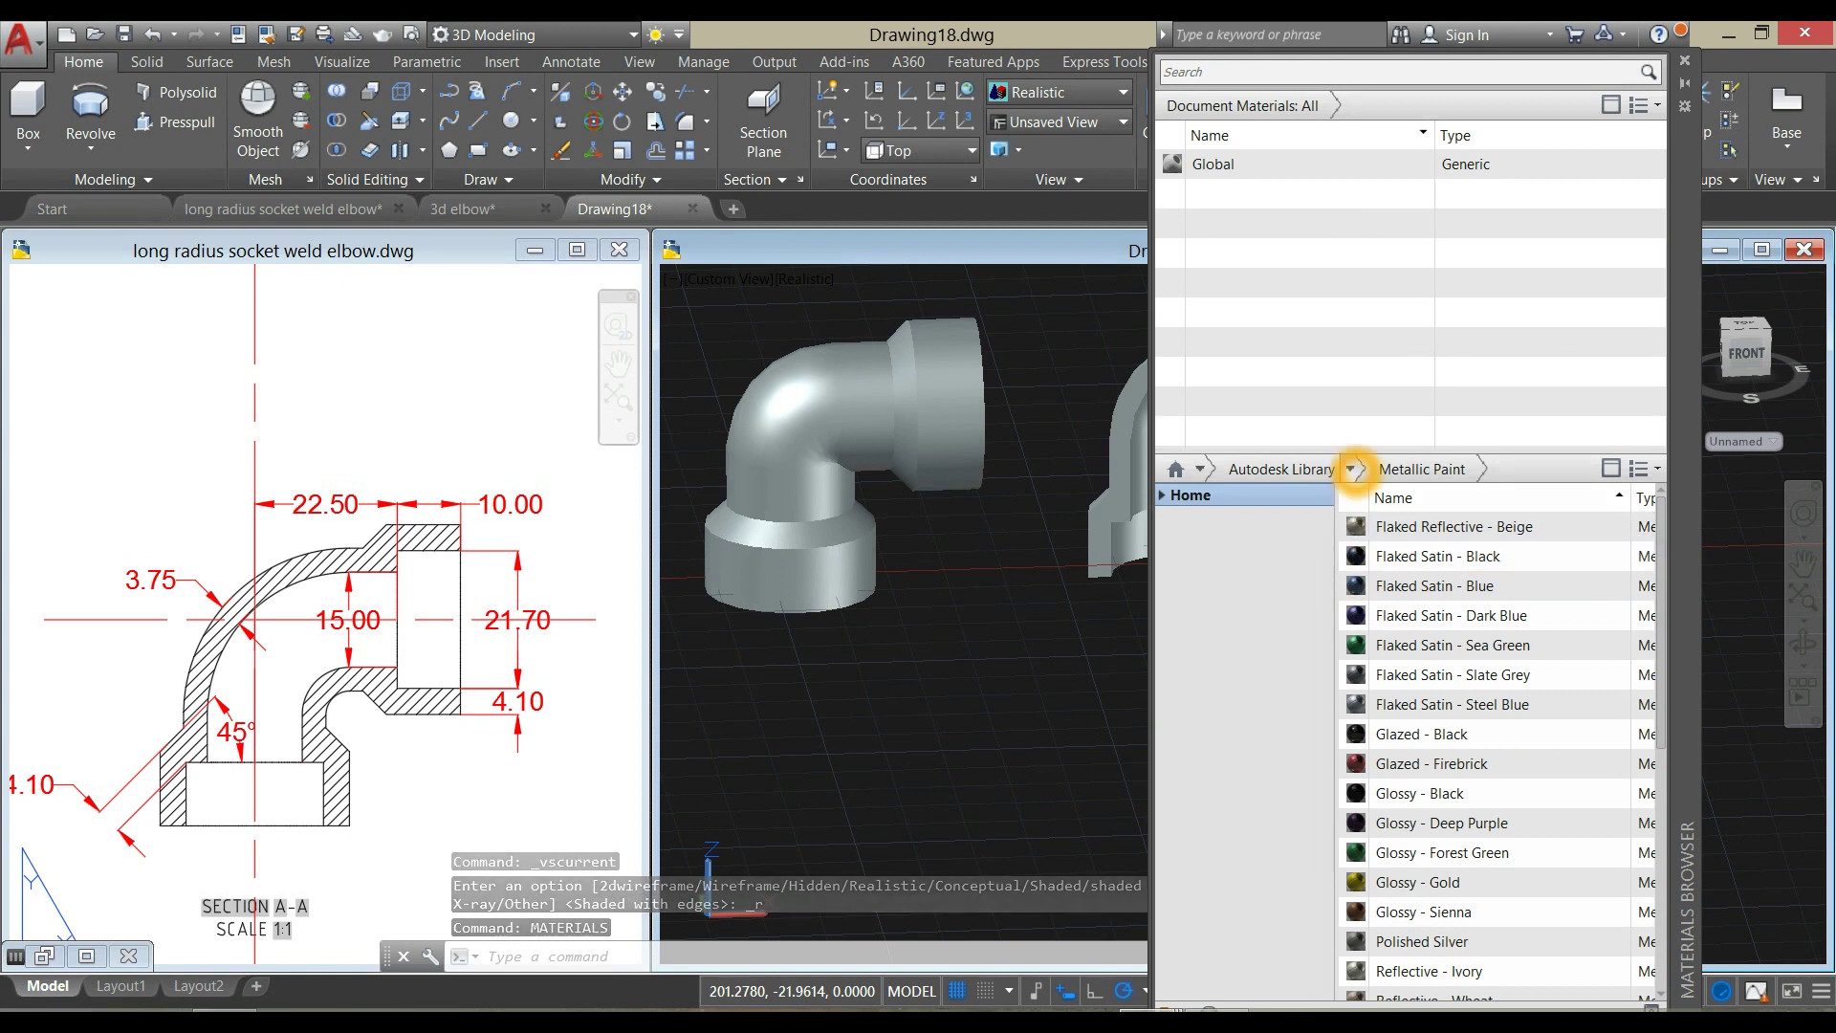
click(1350, 469)
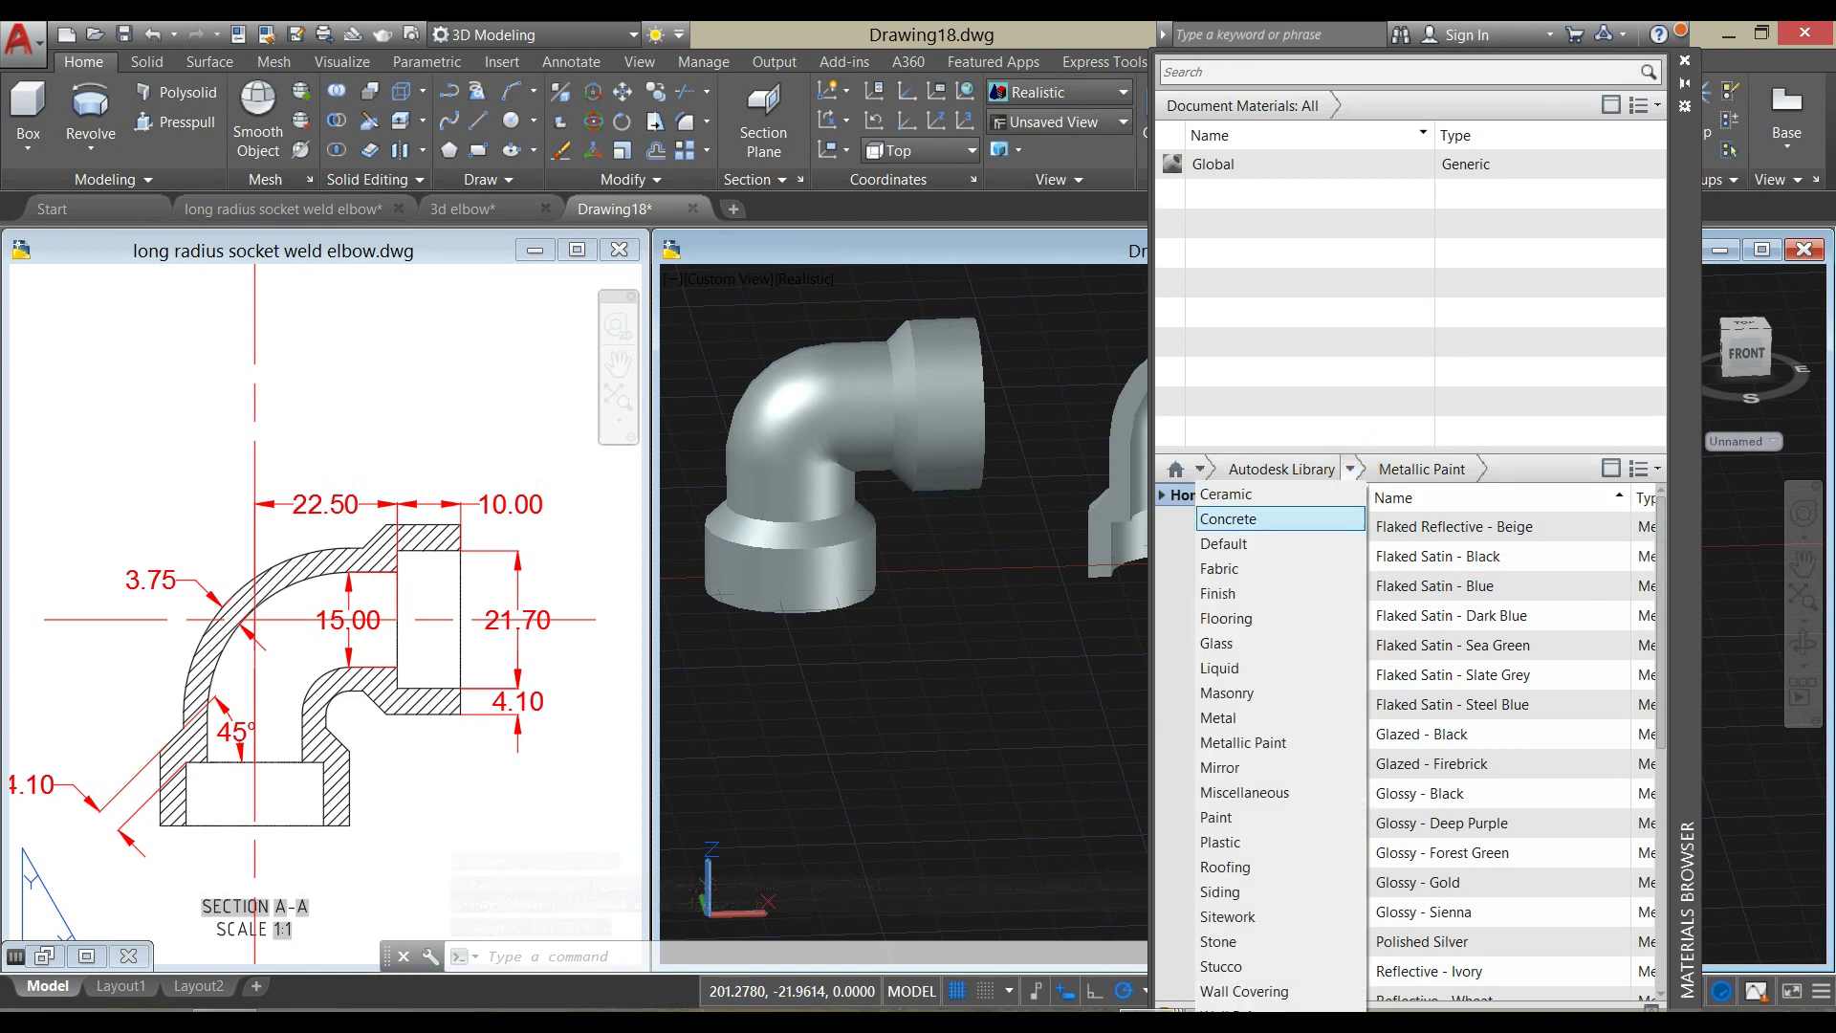
click(1088, 670)
Apply Flaked Reflective - Beige metallic paint to both the whole and cutaway elbows
click(1081, 656)
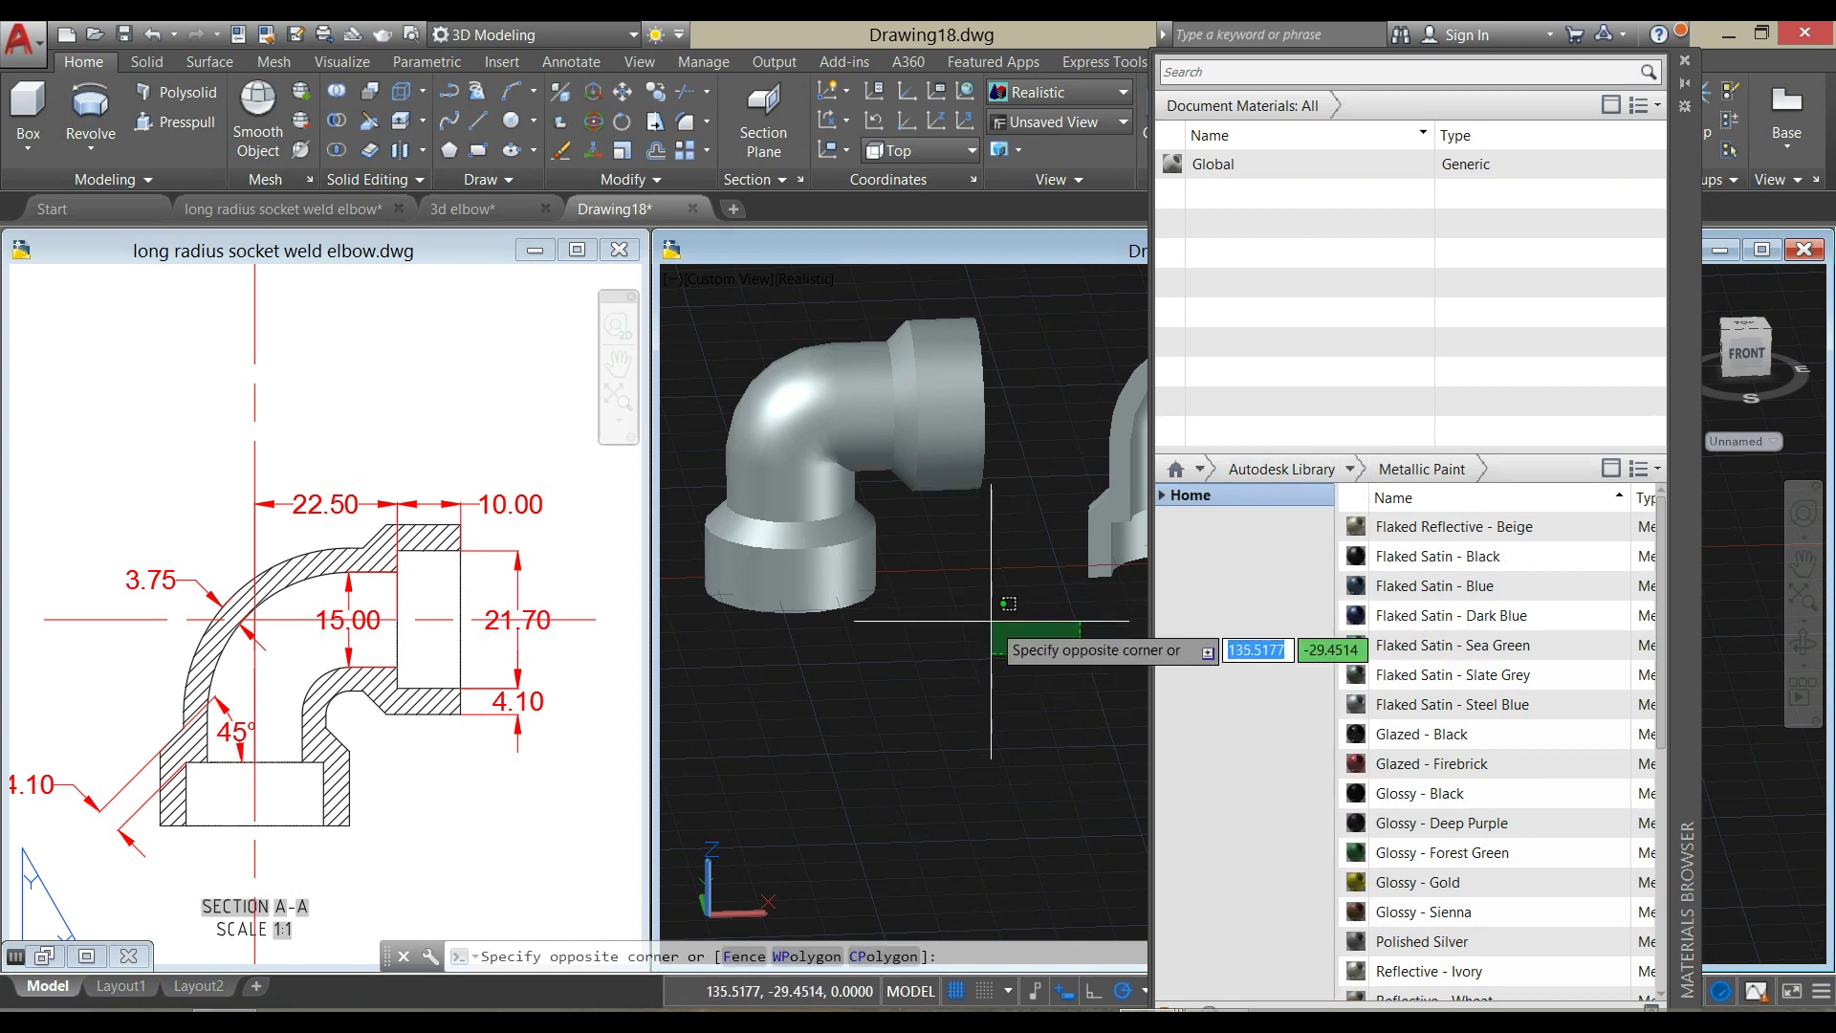
click(985, 617)
click(1434, 528)
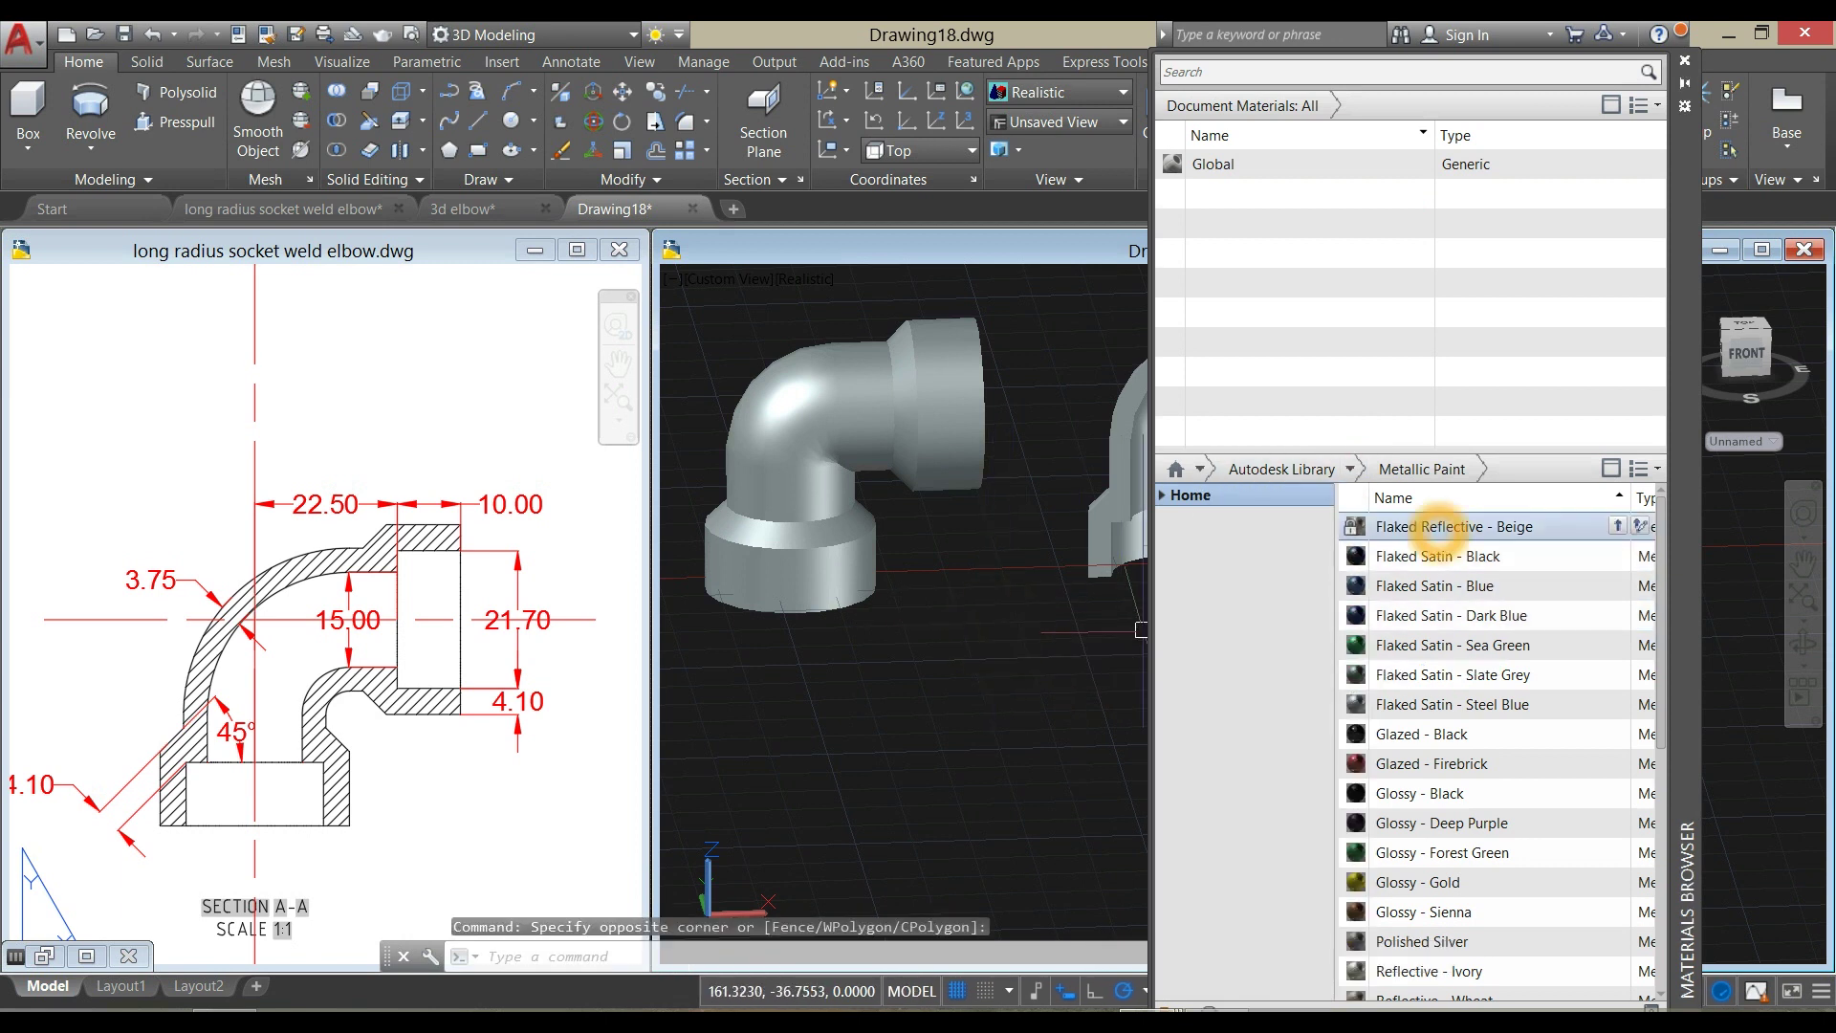
drag(1435, 528, 961, 446)
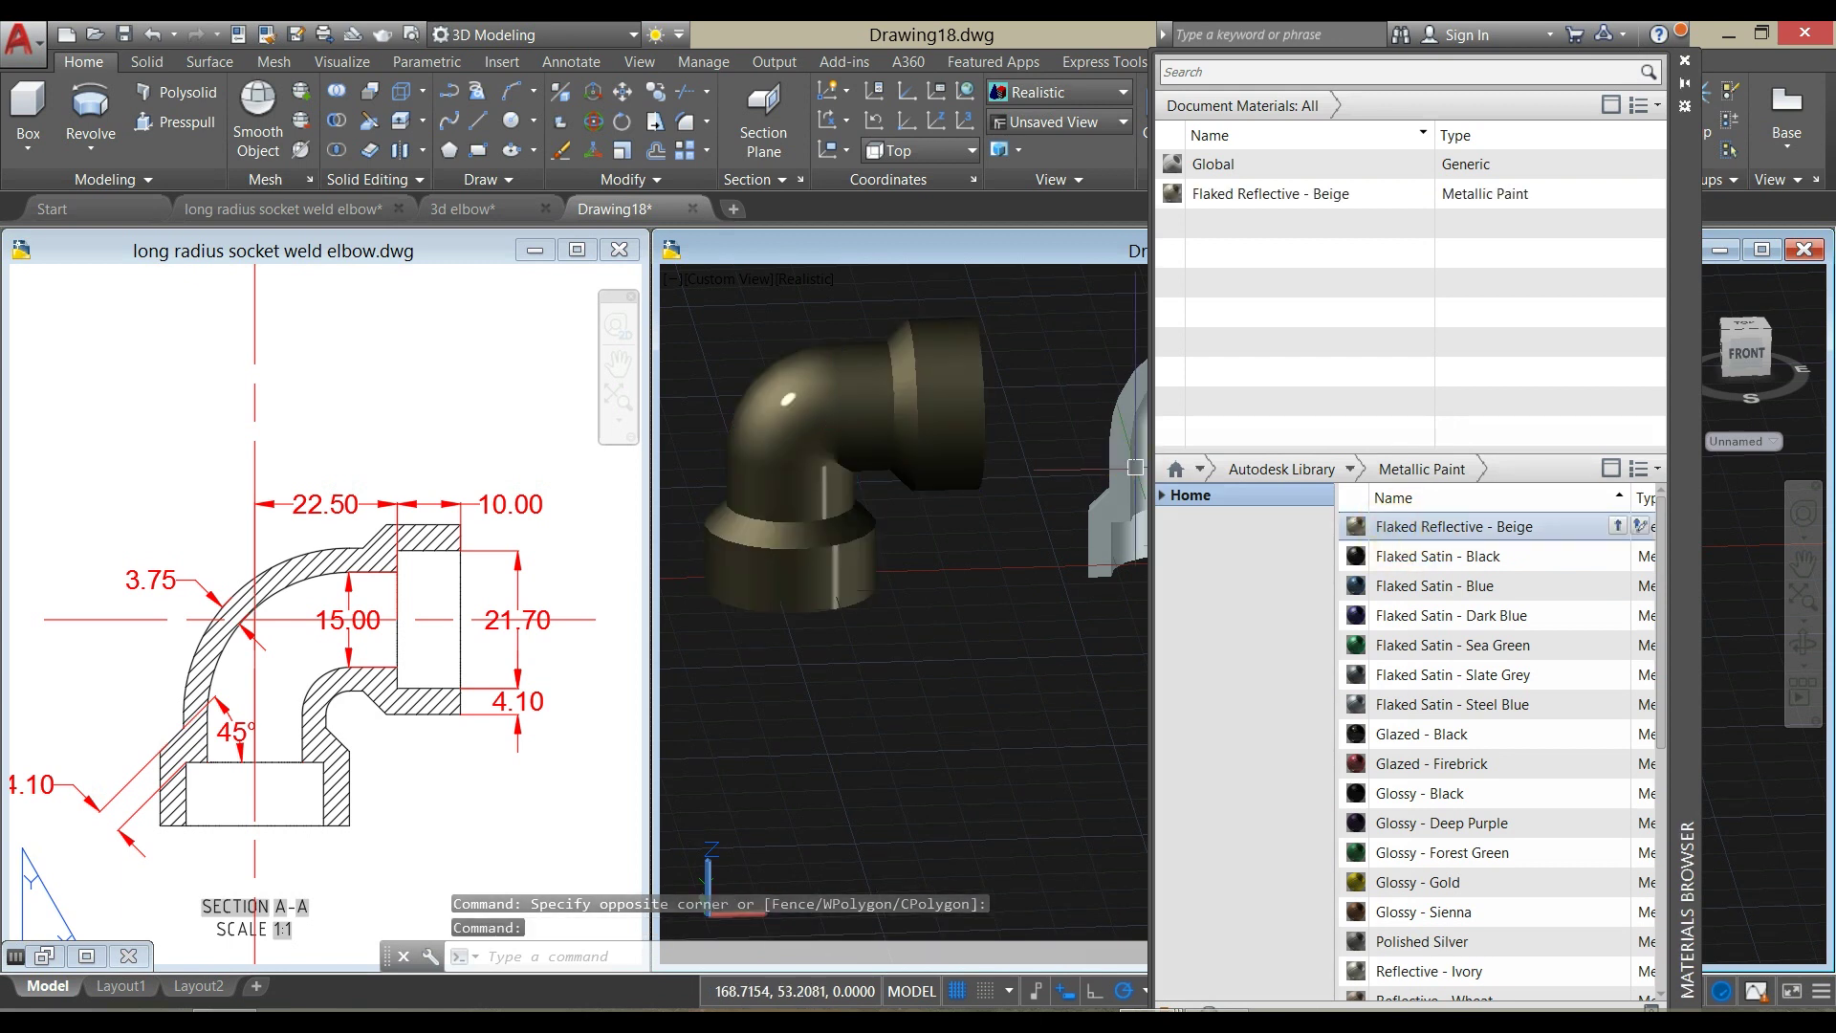
drag(1135, 467, 1135, 466)
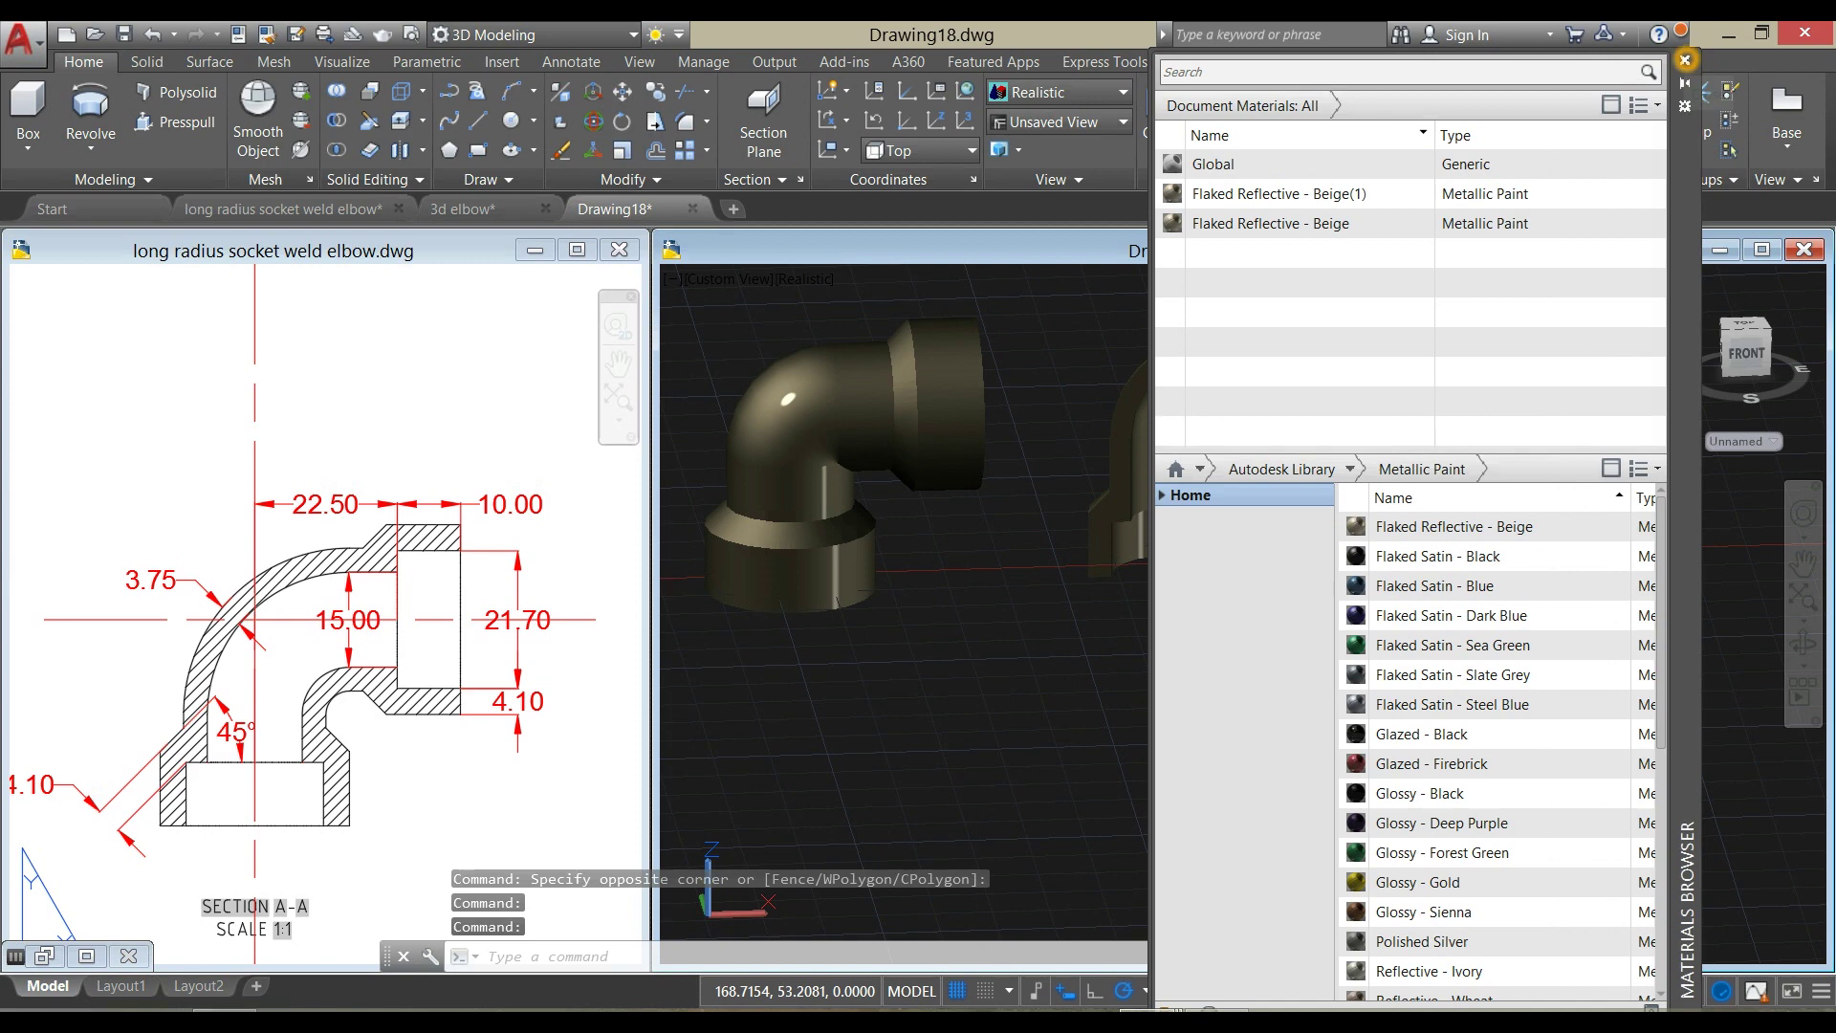
click(1685, 60)
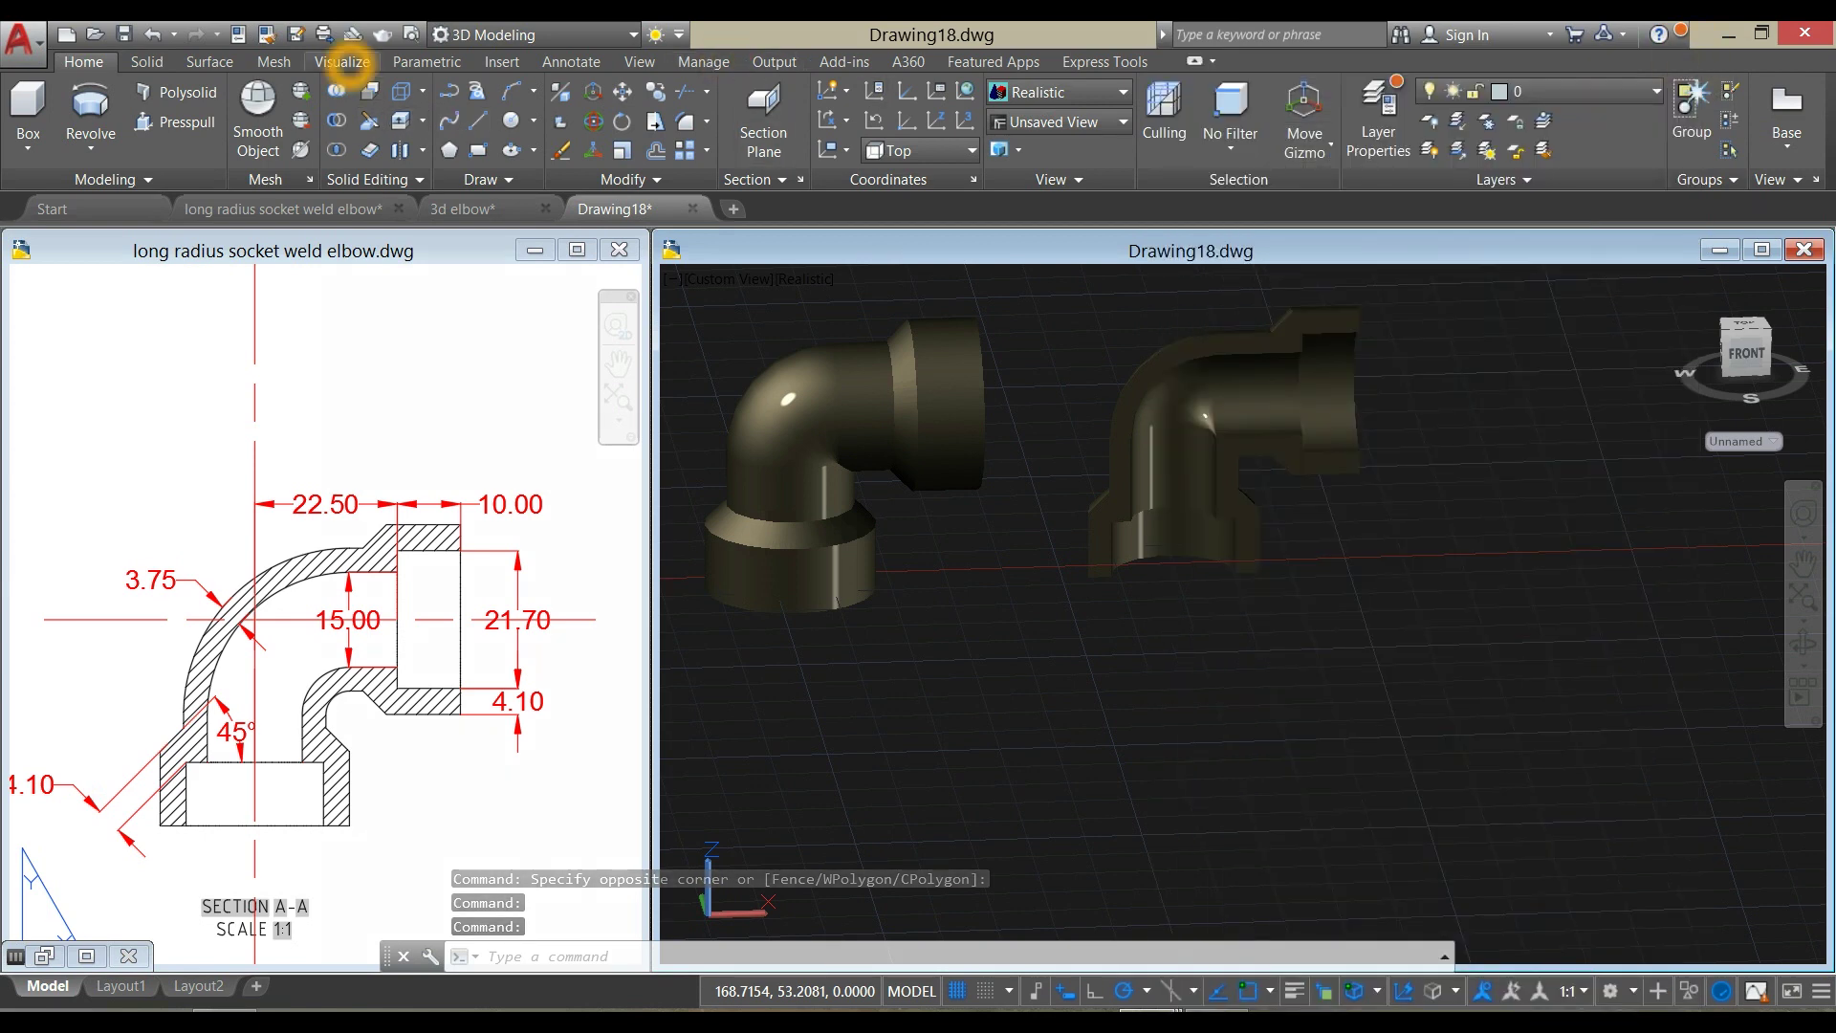
Set the Lights panel exposure to 7.50 and orbit to view both elbows
click(344, 63)
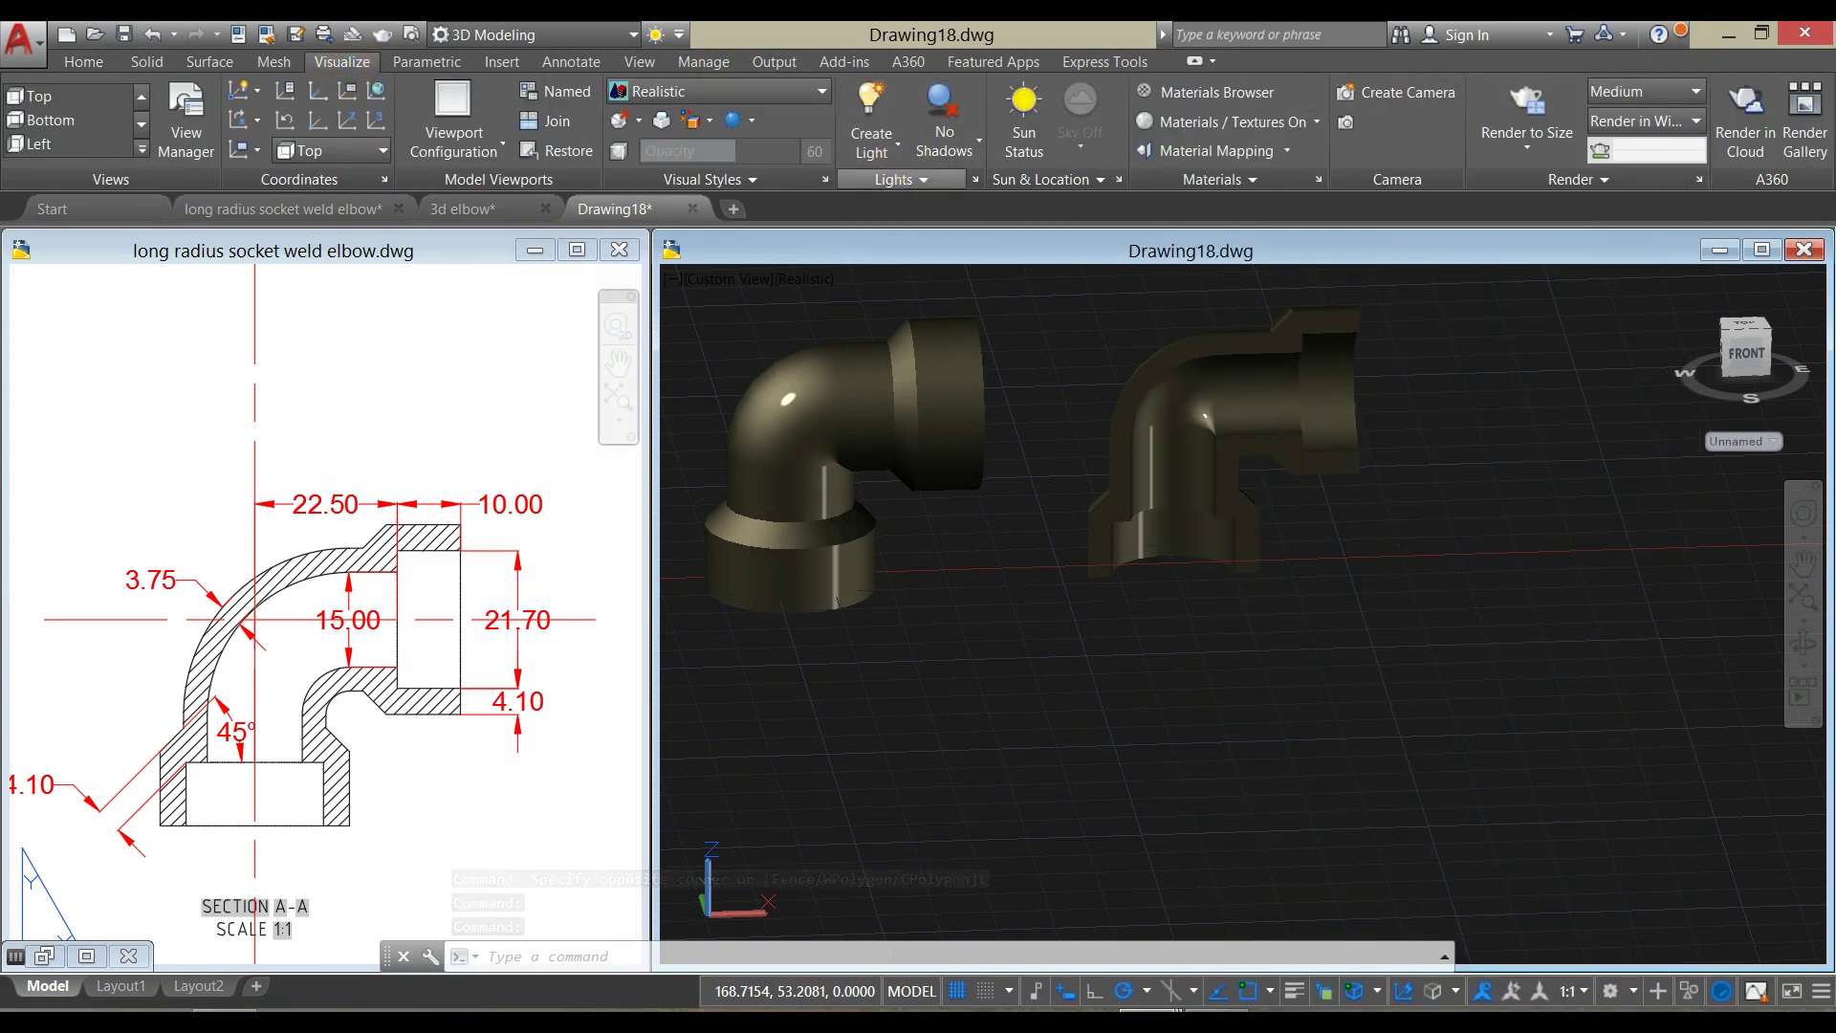
click(921, 179)
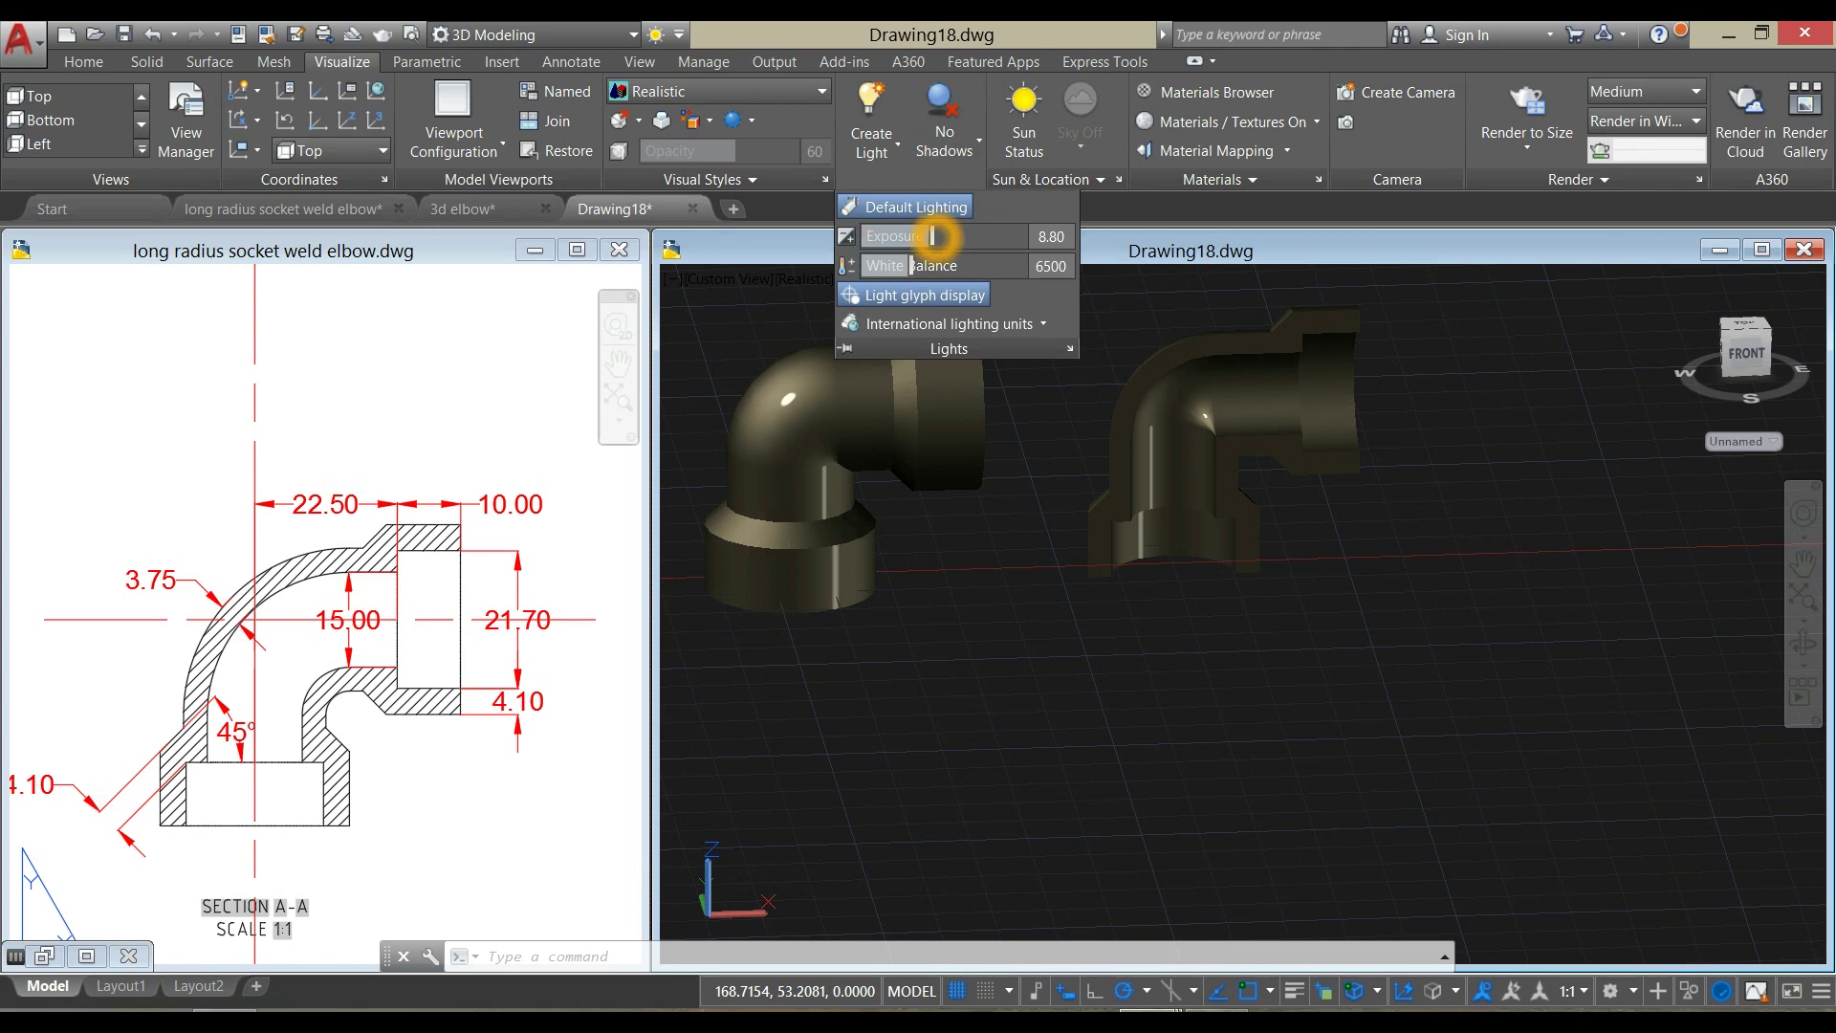
drag(933, 236, 907, 236)
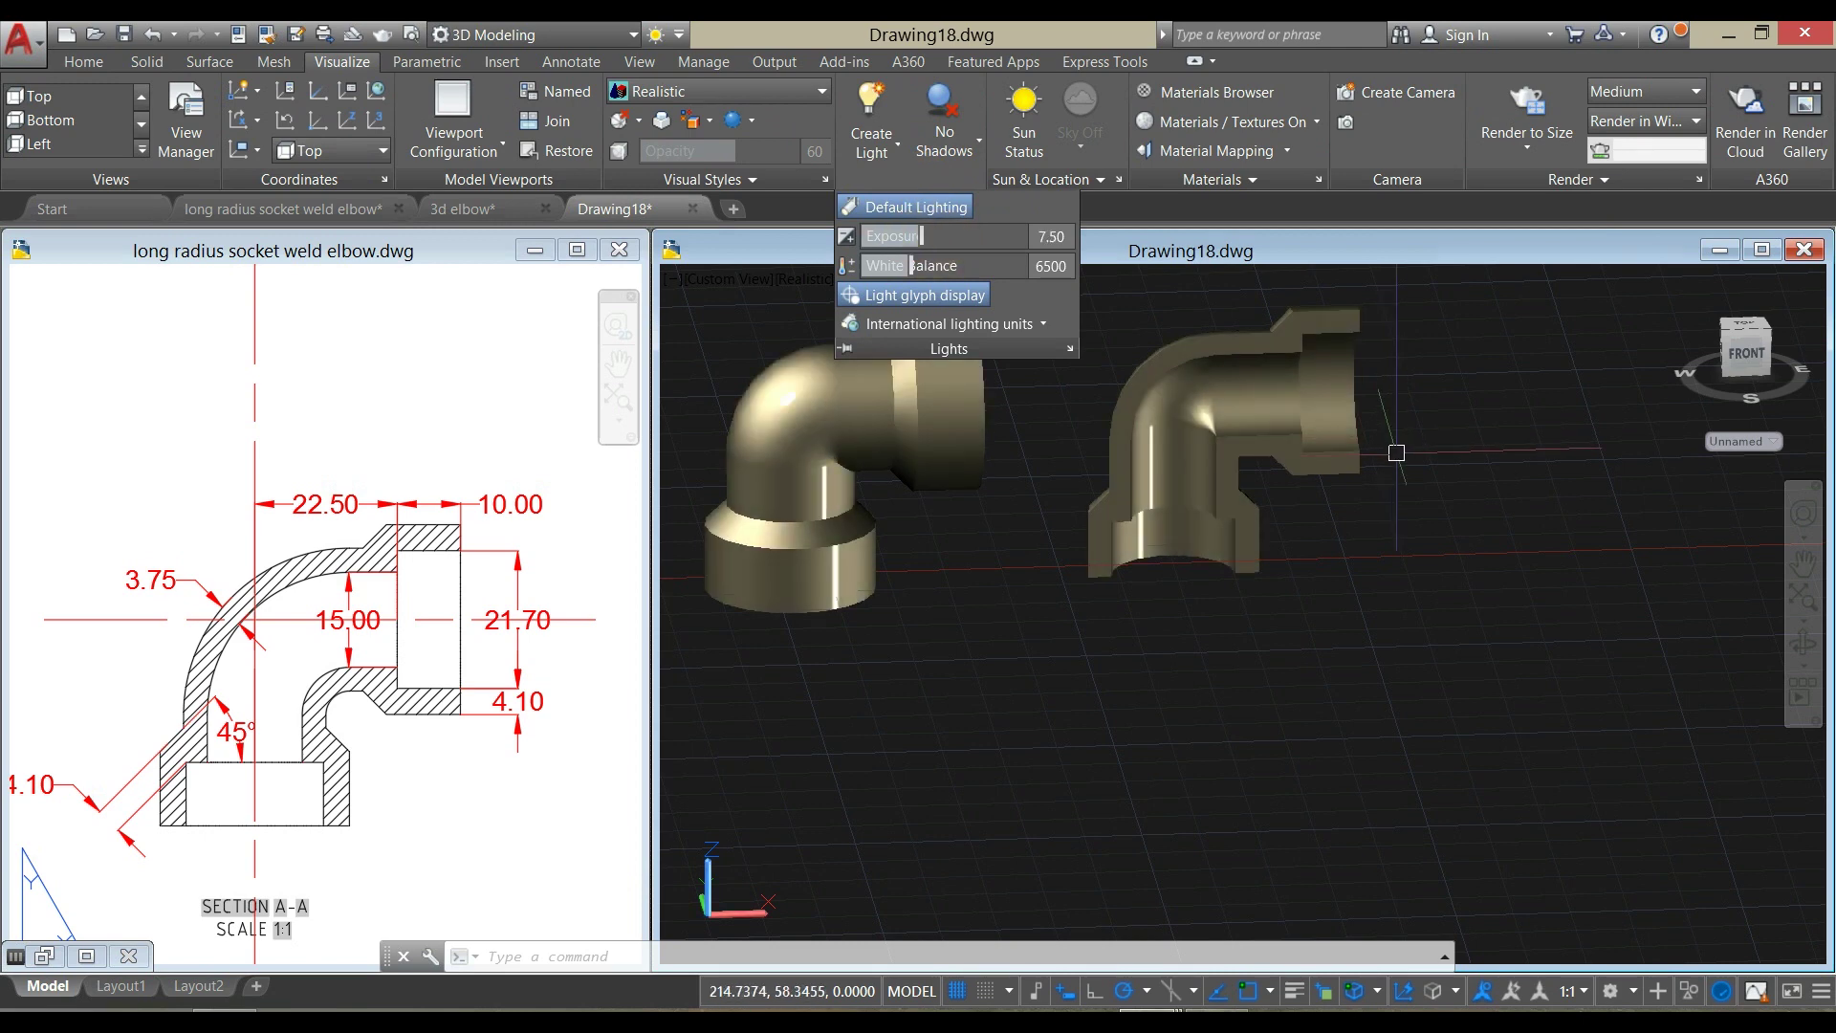
shift+middle_drag(1391, 493, 688, 354)
scroll(1394, 503, down, 3)
scroll(1394, 502, up, 2)
click(152, 63)
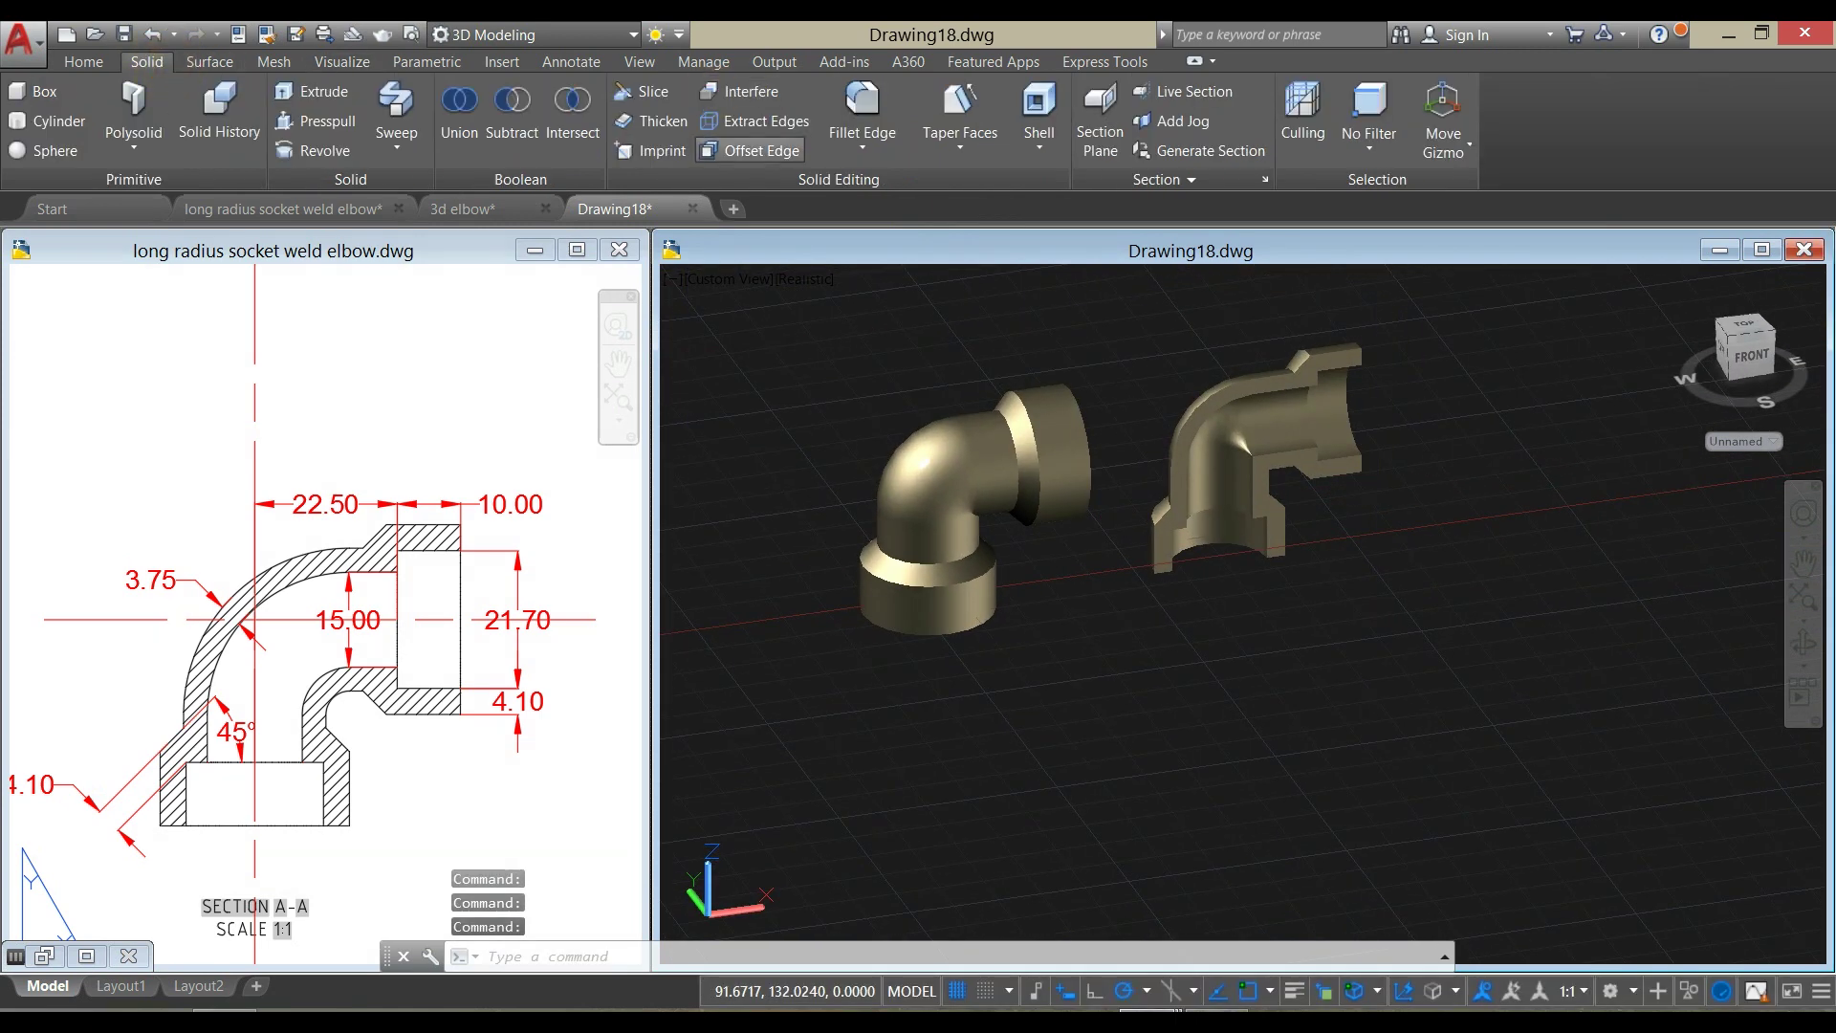
click(862, 105)
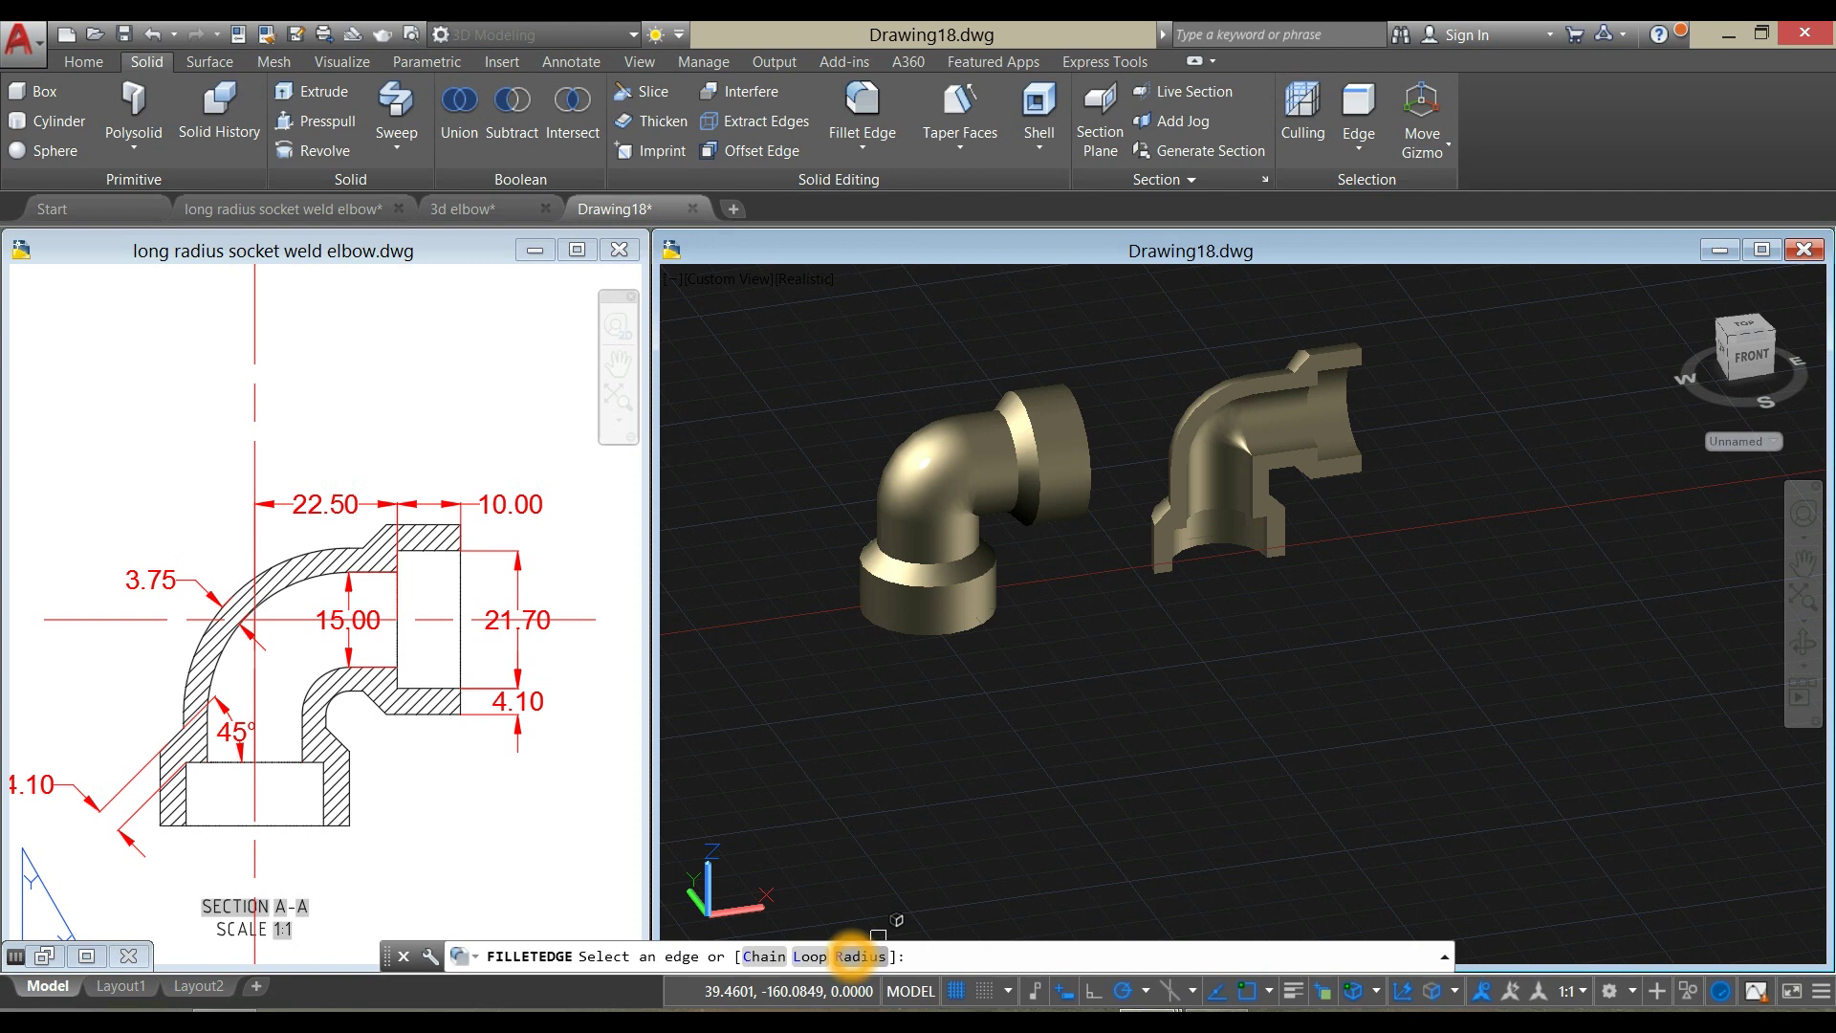
Set the Fillet Edge radius to 0.5
click(852, 955)
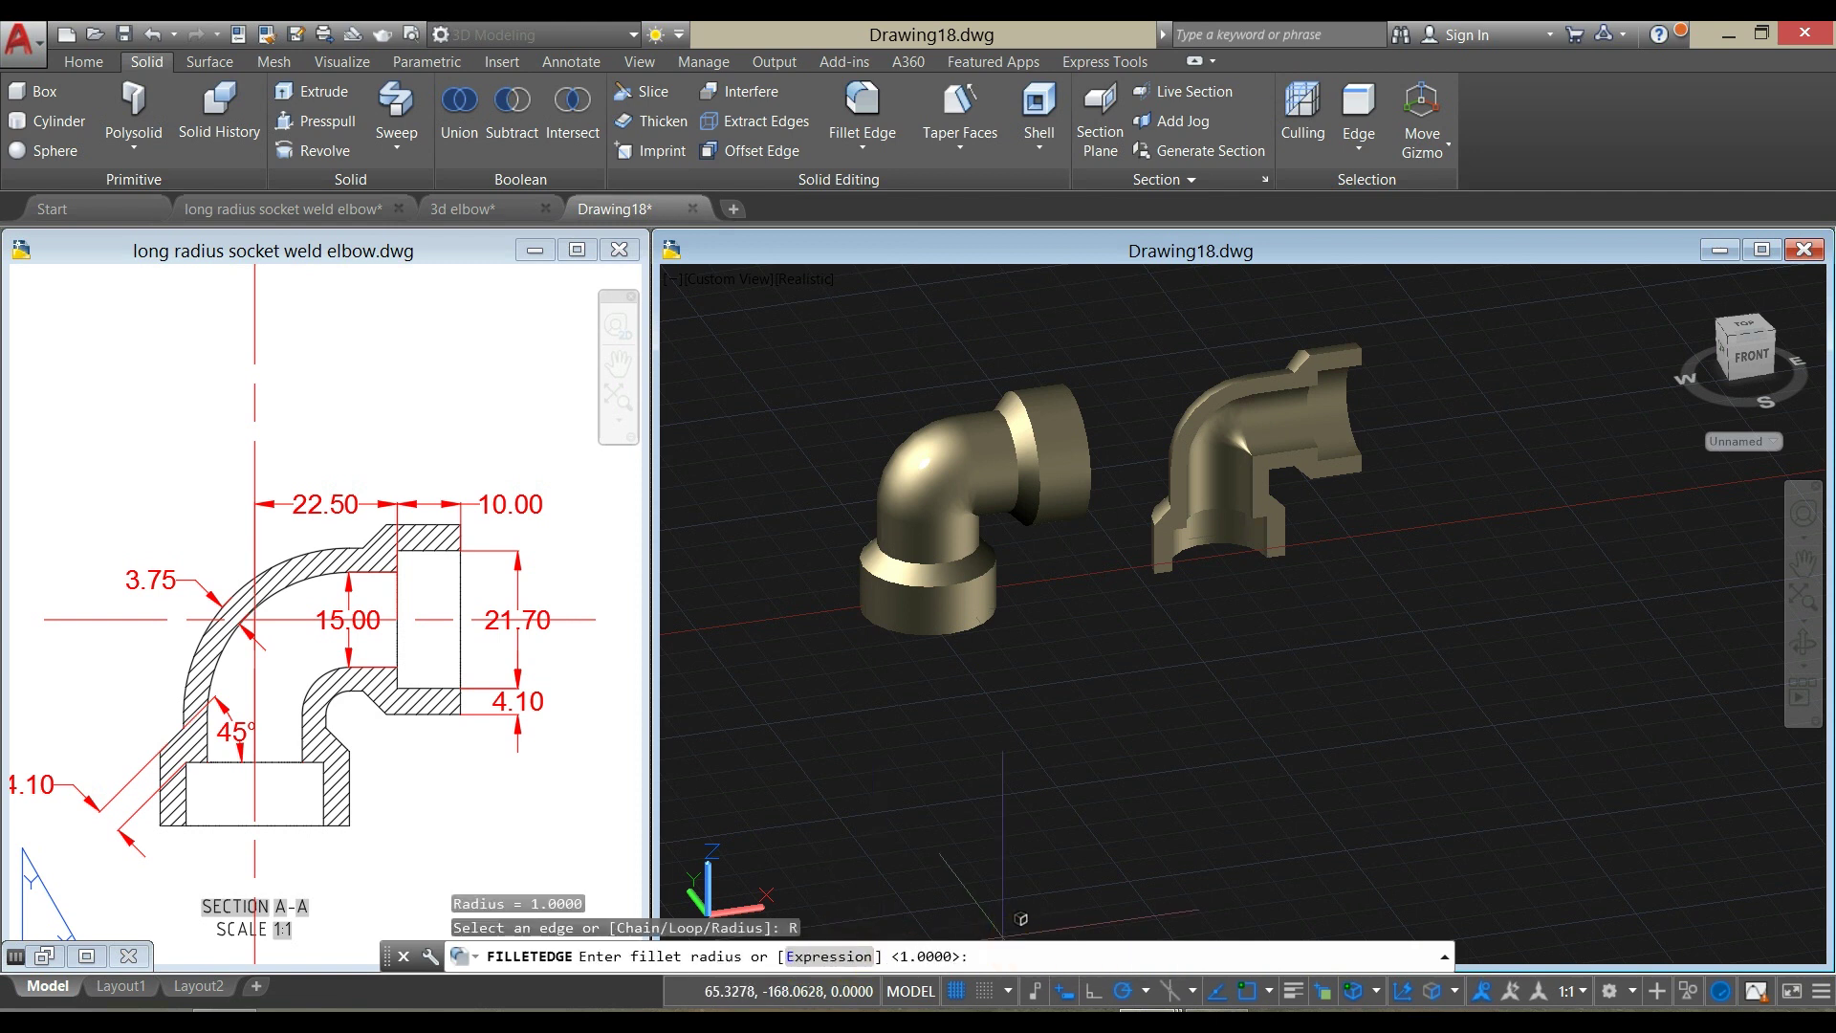
text(.5)
key(Return)
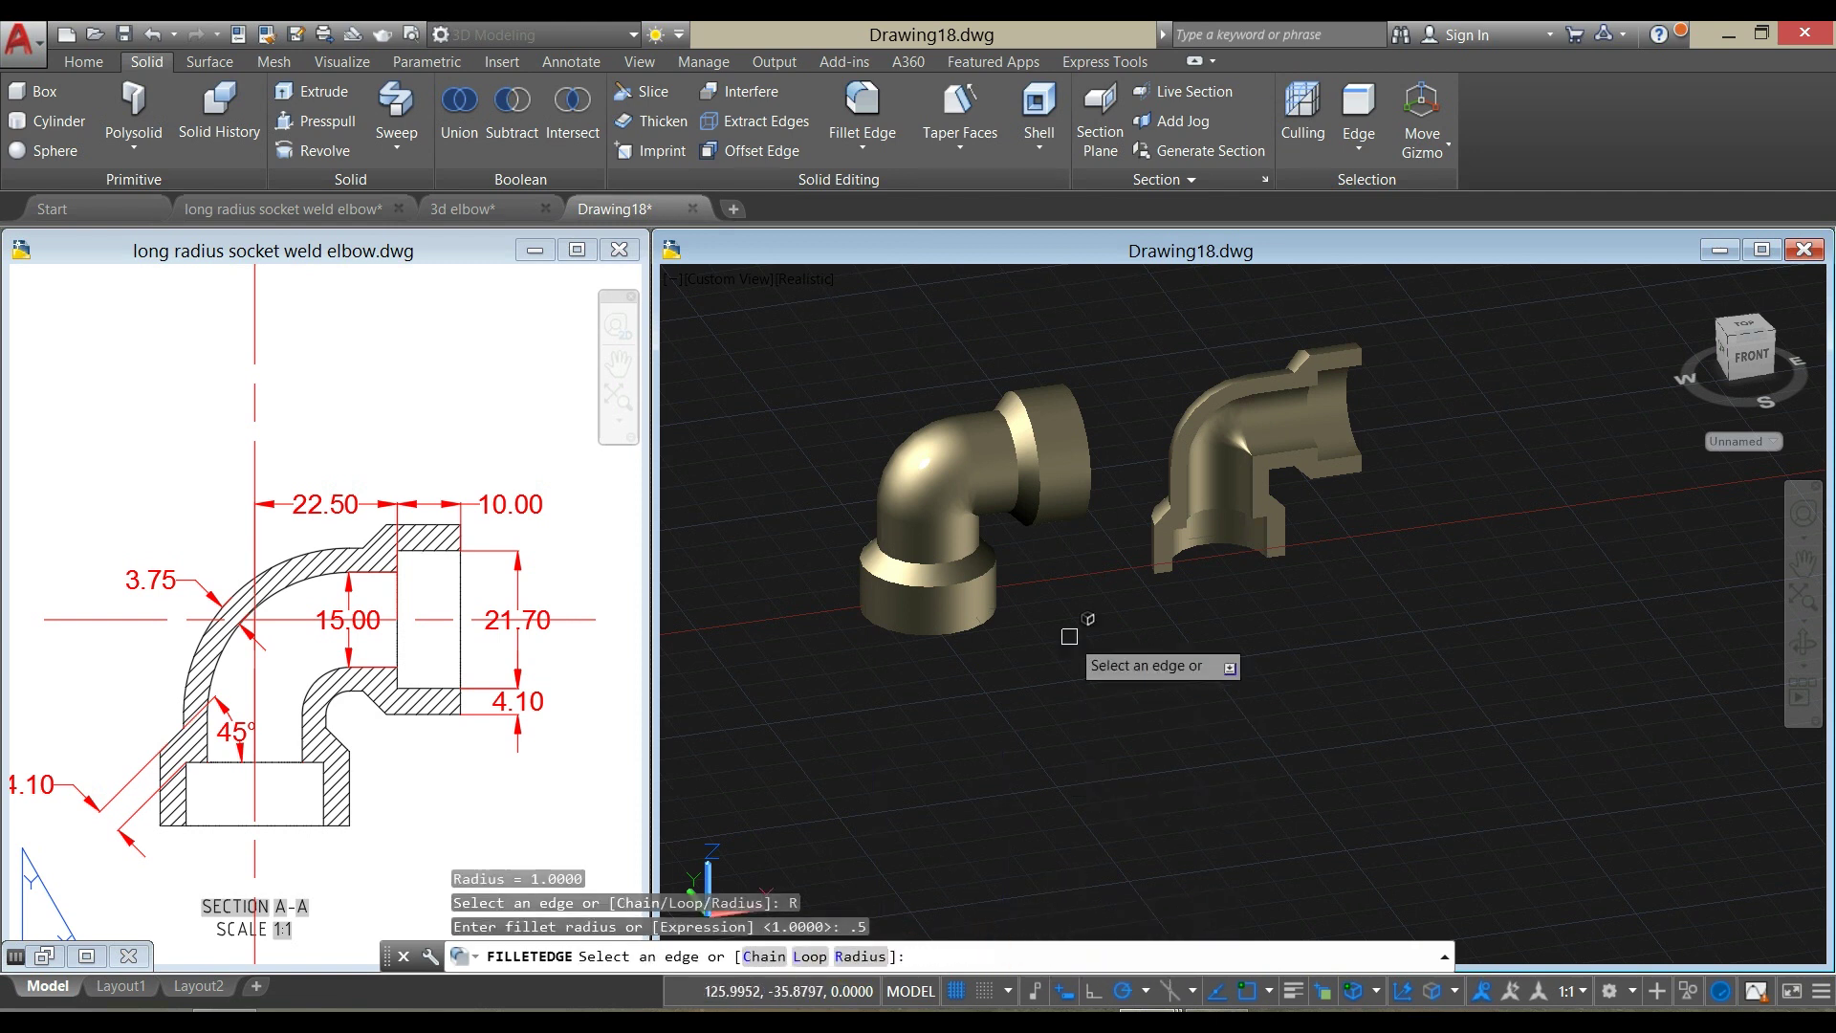
Select the rim and outer edges of the upper and lower sockets for filleting
scroll(1033, 407, up, 3)
click(1032, 408)
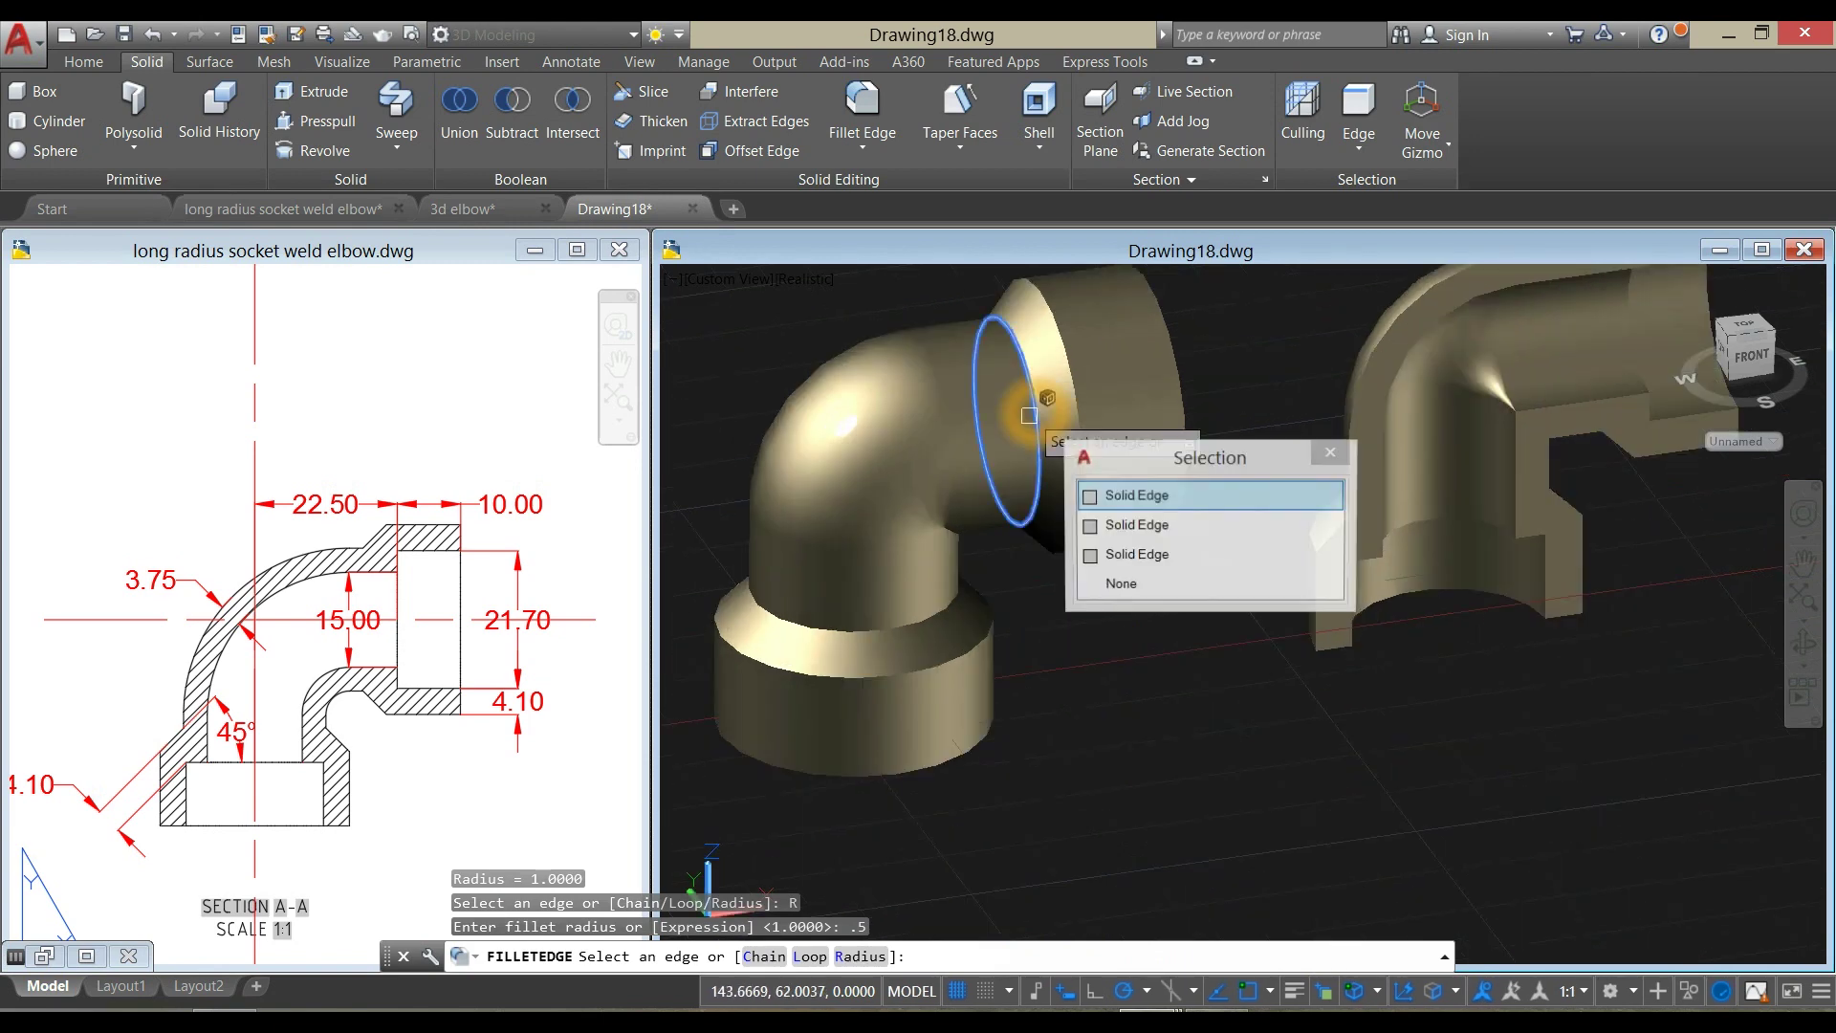
click(940, 654)
click(939, 659)
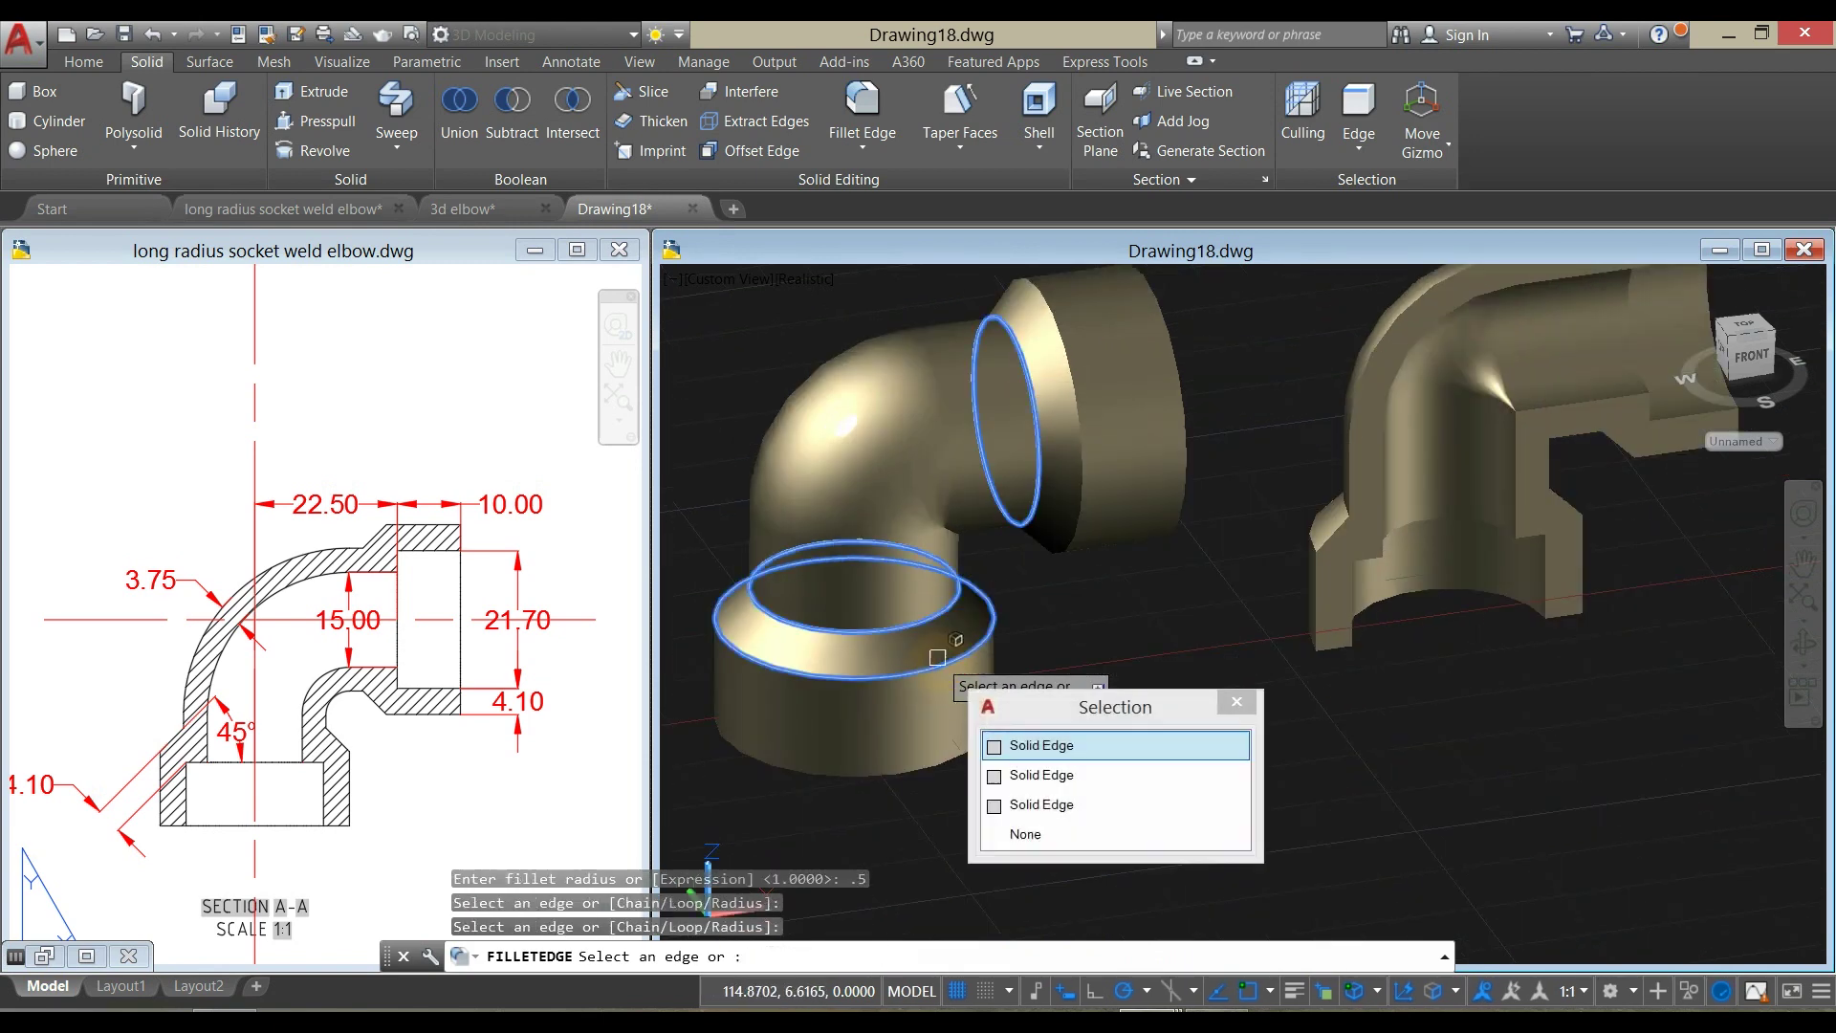
click(1076, 430)
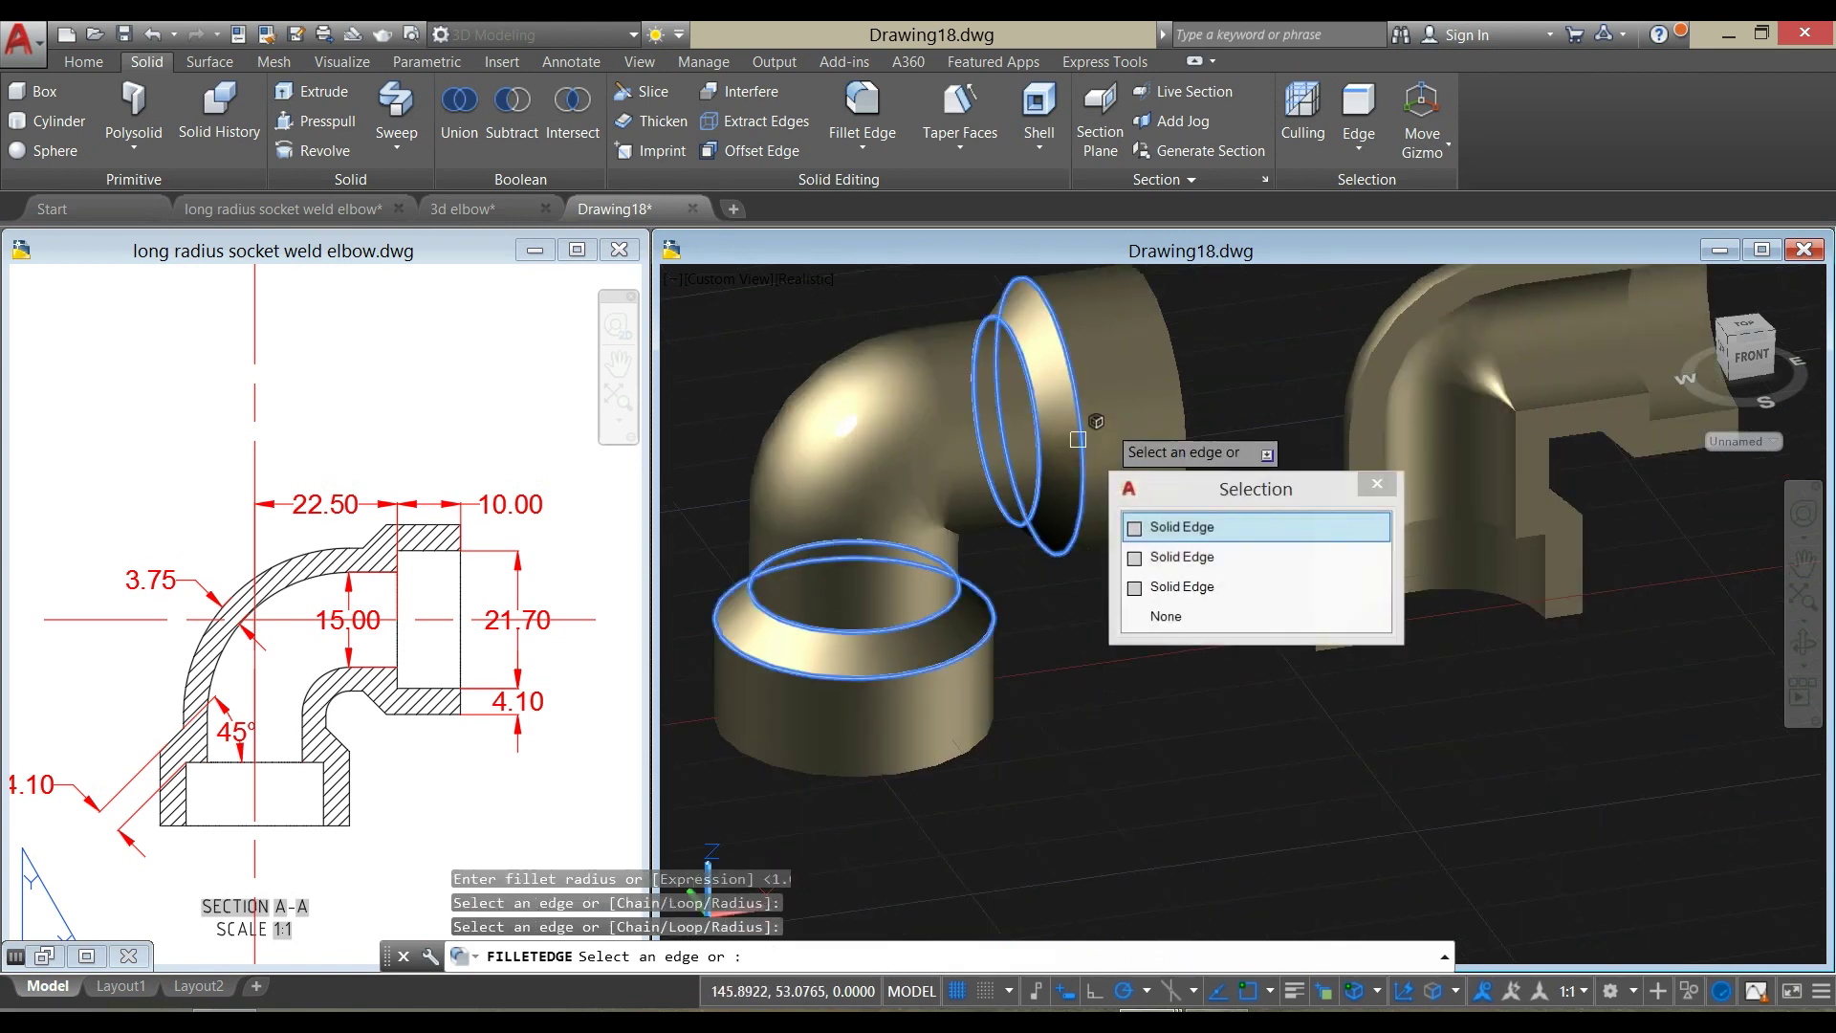
click(1190, 409)
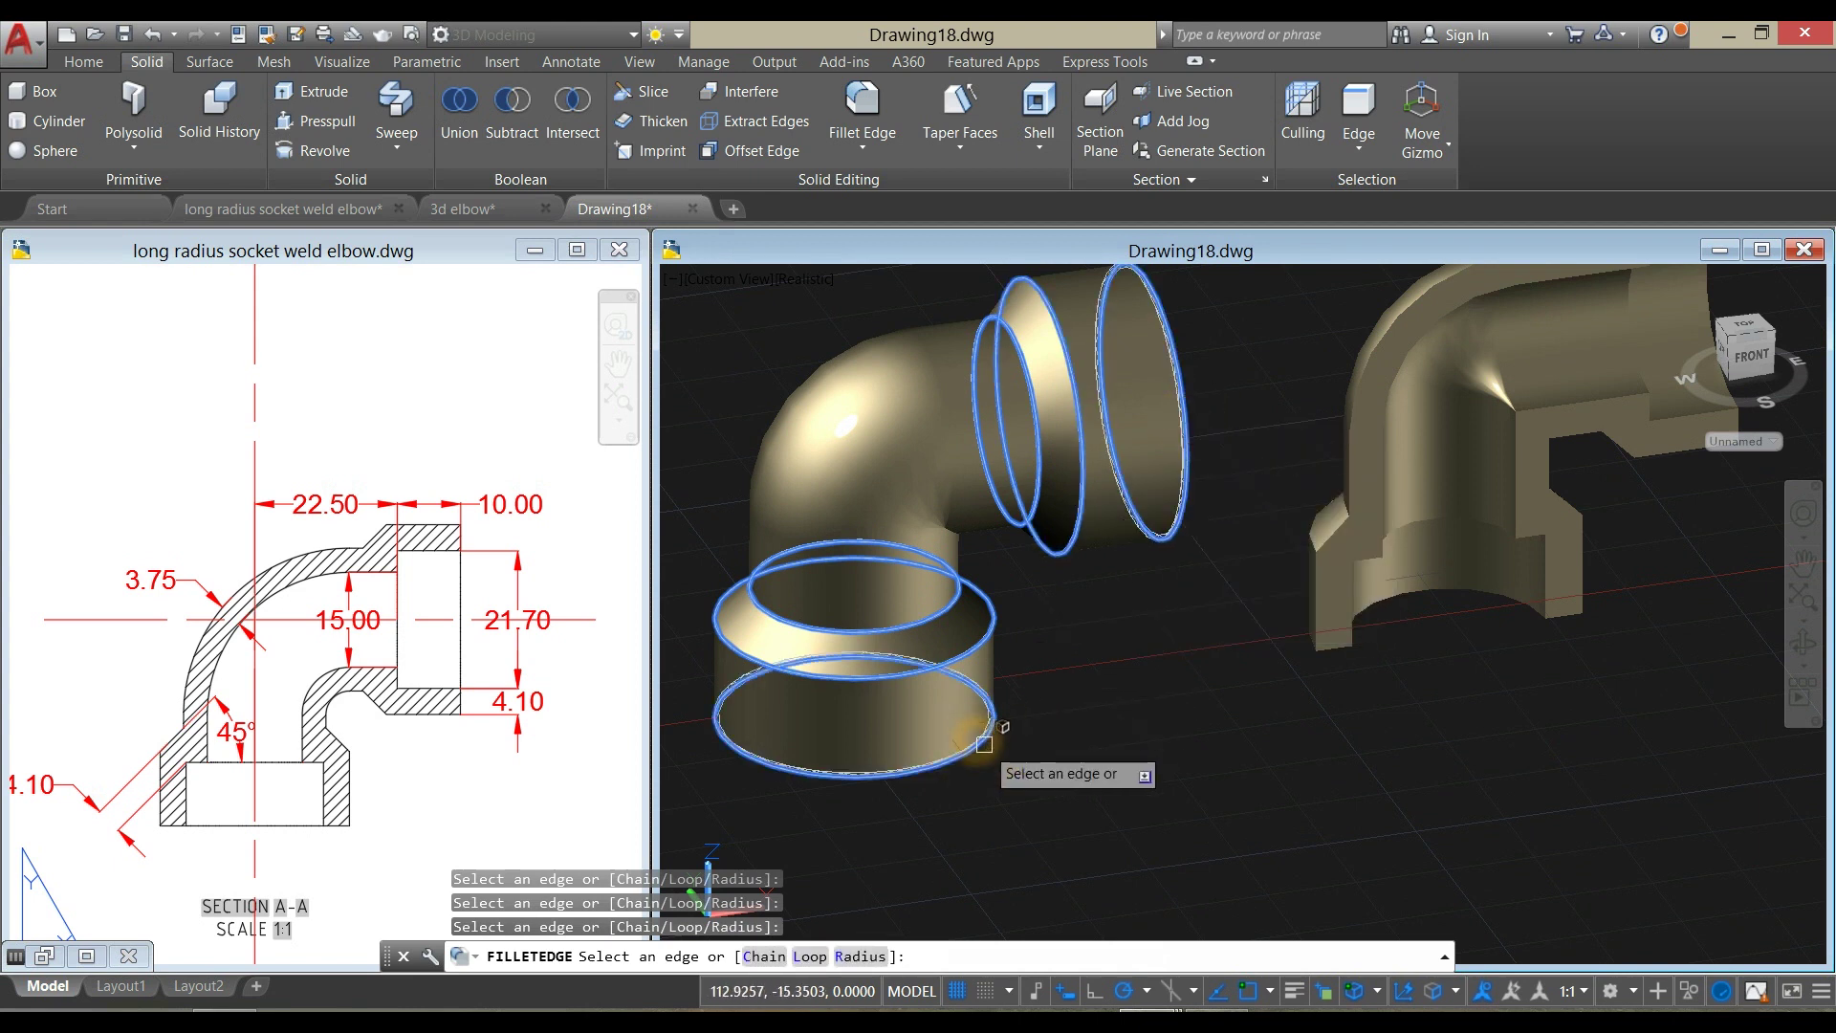